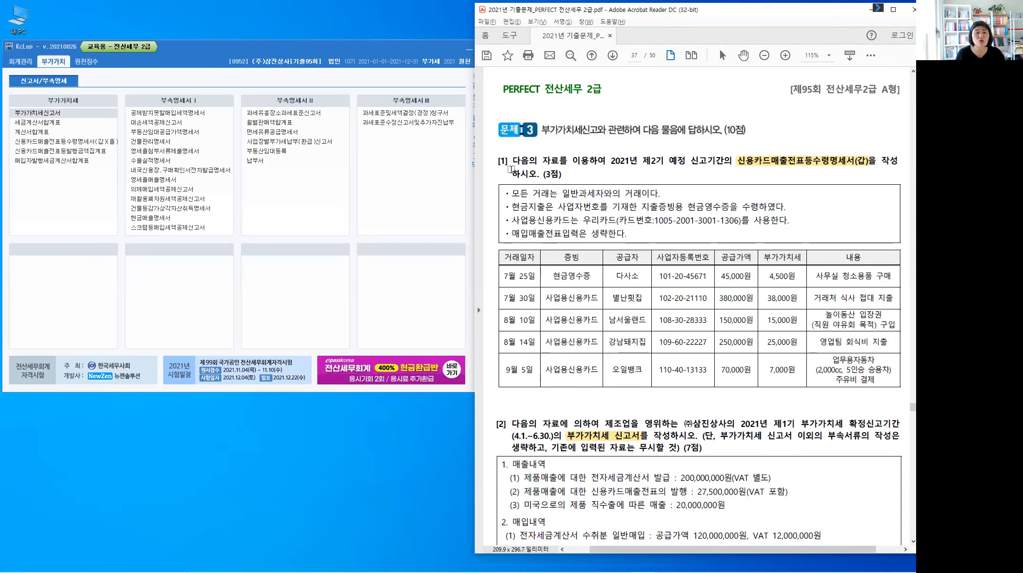
- Write the period "7/1-9/30" in red pen above "제2기 예정" in question [1]
key("ctrl+2")
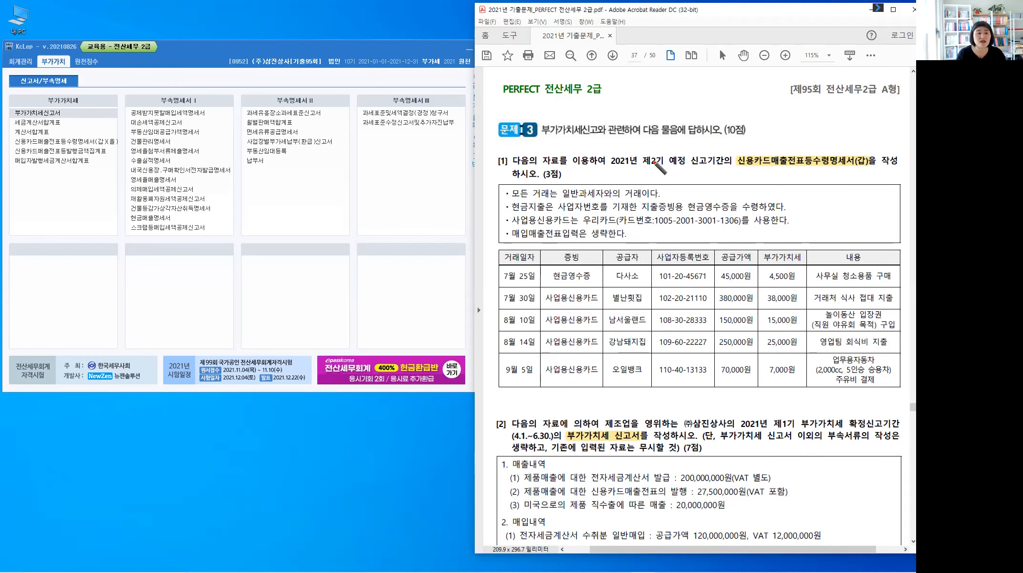
left_click_drag(654, 153, 677, 151)
left_click_drag(683, 143, 684, 151)
left_click_drag(686, 147, 692, 146)
left_click_drag(698, 142, 701, 152)
left_click_drag(706, 143, 717, 144)
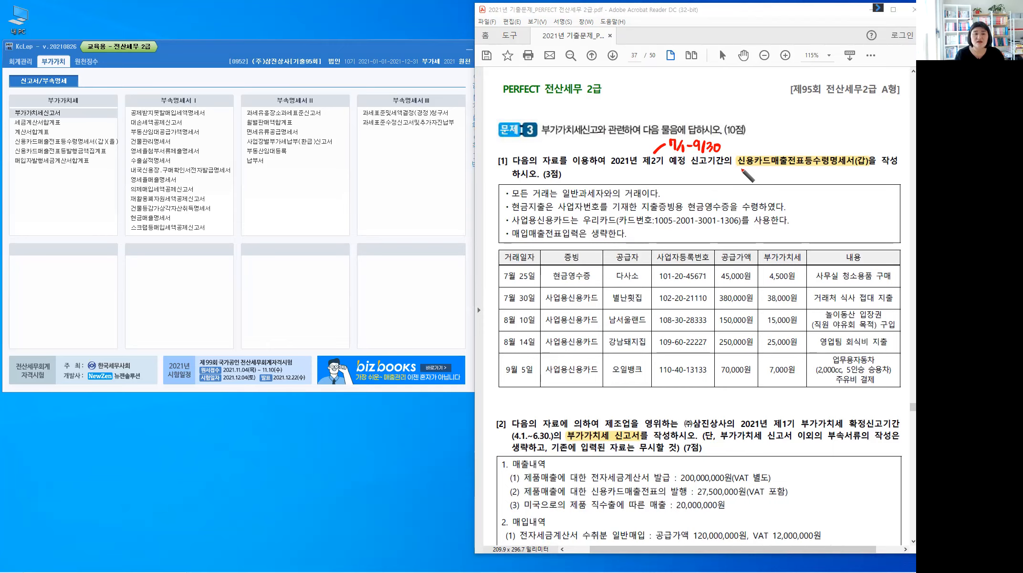
- Underline "신용카드매출전표등수령명세서(갑)" with a red wavy line and add an arrow with the note "매입세액공제" above it
left_click_drag(740, 169, 820, 168)
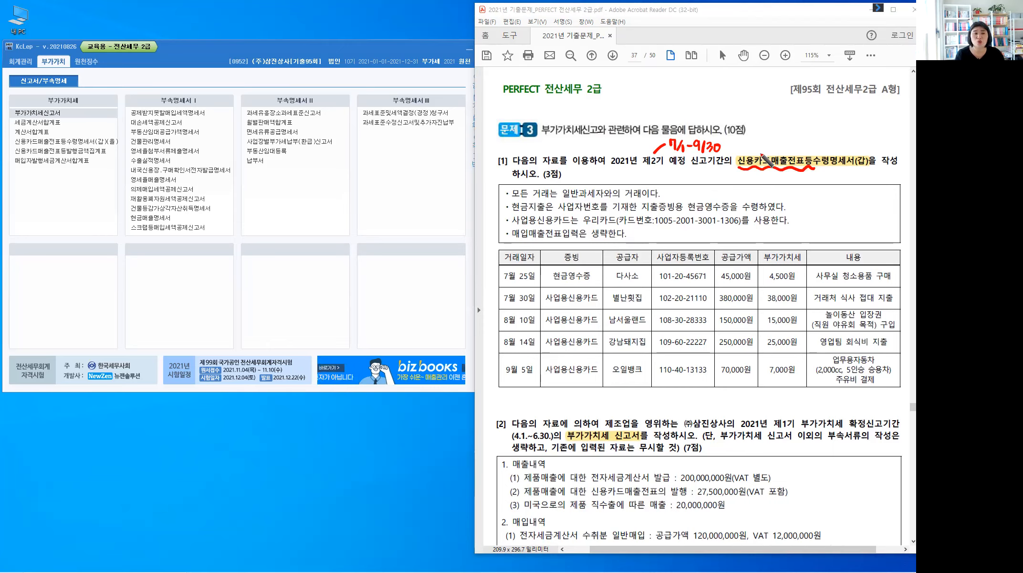
left_click_drag(760, 139, 762, 156)
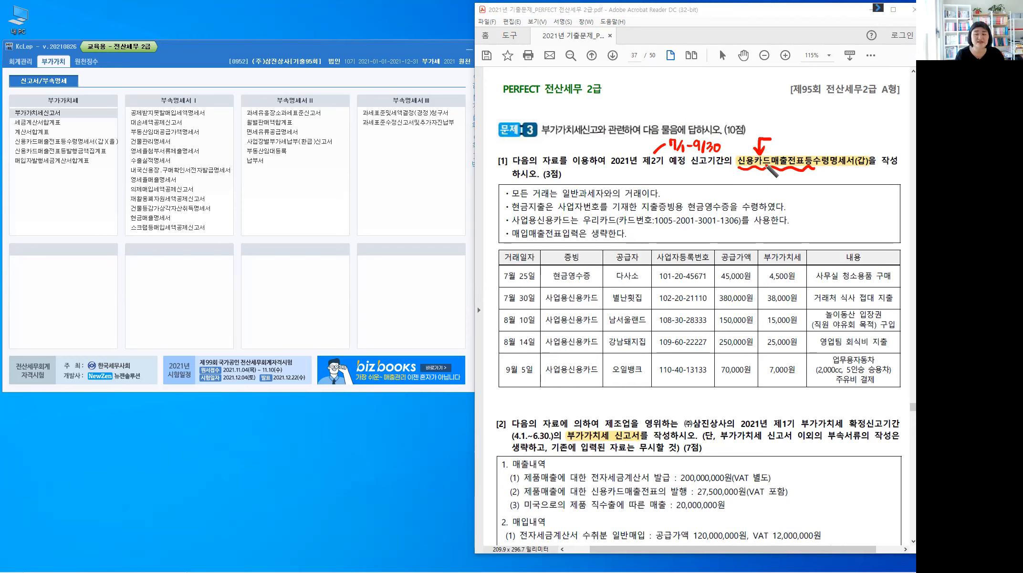
left_click_drag(785, 135, 787, 145)
left_click_drag(788, 139, 793, 139)
mouse_move(793, 132)
left_mouse_down()
mouse_move(794, 147)
mouse_move(806, 139)
left_mouse_up()
left_click_drag(800, 139, 841, 138)
left_click_drag(839, 140, 847, 139)
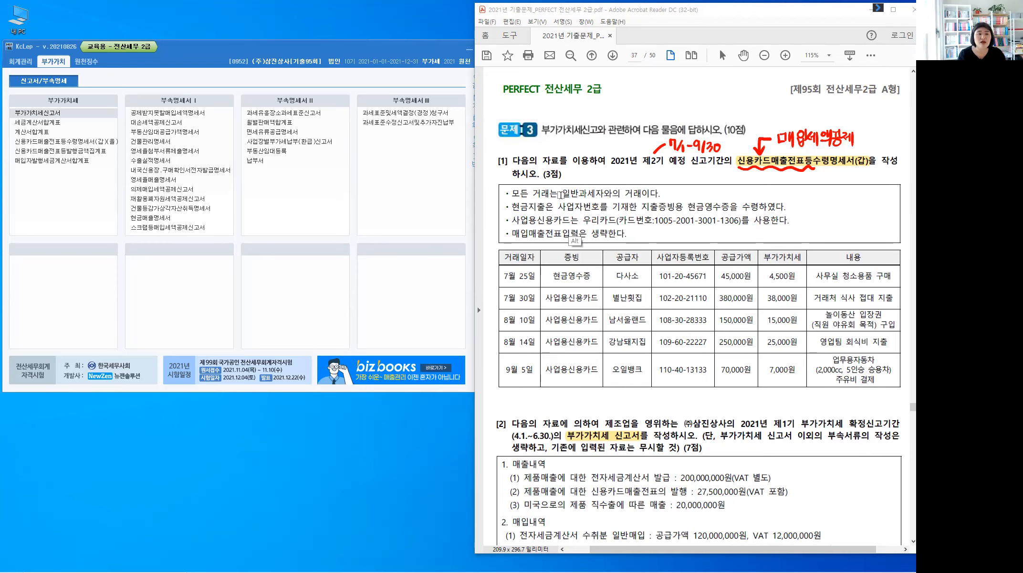
- Highlight "일반과세자" in yellow and write "간이과세자" in red at the head of the page
left_click_drag(562, 192, 604, 193)
key("ctrl")
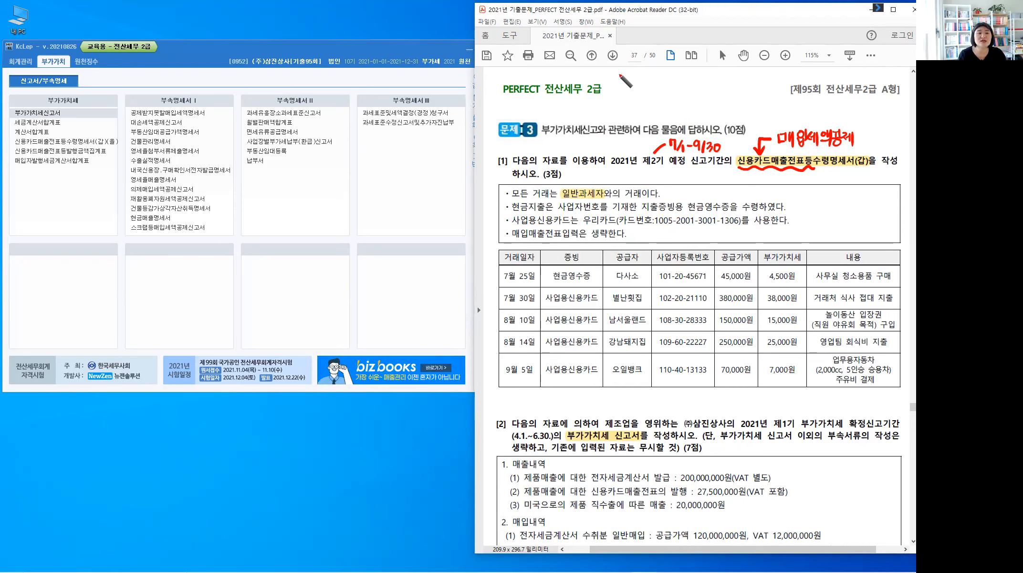
left_click_drag(616, 74, 626, 83)
left_click_drag(626, 77, 630, 77)
left_click_drag(617, 84, 628, 87)
mouse_move(634, 74)
left_mouse_down()
mouse_move(640, 87)
mouse_move(651, 80)
left_mouse_up()
left_click_drag(647, 80, 652, 84)
left_click_drag(654, 72, 654, 87)
left_click_drag(655, 79, 666, 85)
left_click_drag(671, 71, 673, 85)
left_click_drag(674, 80, 679, 84)
left_click_drag(681, 72, 681, 88)
mouse_move(682, 79)
left_mouse_down()
mouse_move(705, 77)
mouse_move(708, 95)
mouse_move(713, 81)
left_mouse_up()
- Branch the "간이과세자" note into two handwritten cases, "세·계 O" and "세·계 X"
left_click_drag(716, 76, 720, 81)
left_click_drag(723, 72, 723, 80)
left_click(730, 77)
left_click_drag(727, 71, 733, 81)
left_click_drag(739, 75, 743, 75)
mouse_move(744, 70)
left_mouse_down()
mouse_move(744, 83)
mouse_move(754, 75)
mouse_move(713, 103)
left_mouse_up()
left_click_drag(716, 98, 723, 98)
left_click_drag(723, 93, 723, 104)
mouse_move(726, 93)
left_mouse_down()
mouse_move(727, 106)
mouse_move(744, 98)
left_mouse_up()
left_click(731, 100)
left_click_drag(739, 102, 743, 101)
left_click_drag(744, 95, 744, 105)
left_click_drag(748, 94, 749, 107)
left_click_drag(763, 96, 764, 108)
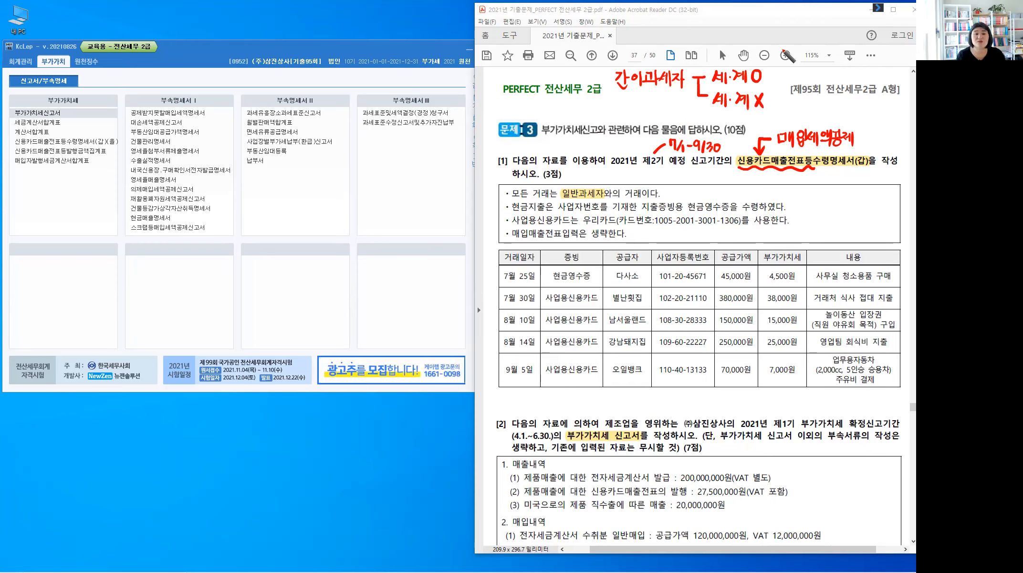
- Draw an arrow from "세·계 O" and write "신용카드등 수취 : 공제" with "매입세액" above it
left_click_drag(766, 75, 781, 75)
left_click_drag(776, 71, 792, 74)
mouse_move(797, 70)
left_mouse_down()
mouse_move(804, 79)
mouse_move(808, 67)
left_mouse_up()
left_click_drag(807, 71, 807, 73)
left_click_drag(810, 71, 813, 73)
mouse_move(808, 75)
left_mouse_down()
mouse_move(859, 71)
mouse_move(854, 84)
left_mouse_up()
mouse_move(870, 63)
left_mouse_down()
mouse_move(863, 70)
mouse_move(875, 69)
left_mouse_up()
mouse_move(863, 71)
left_mouse_down()
mouse_move(877, 71)
mouse_move(860, 66)
left_mouse_up()
left_click_drag(857, 70, 856, 74)
left_click_drag(856, 76, 863, 75)
left_click_drag(859, 76, 865, 80)
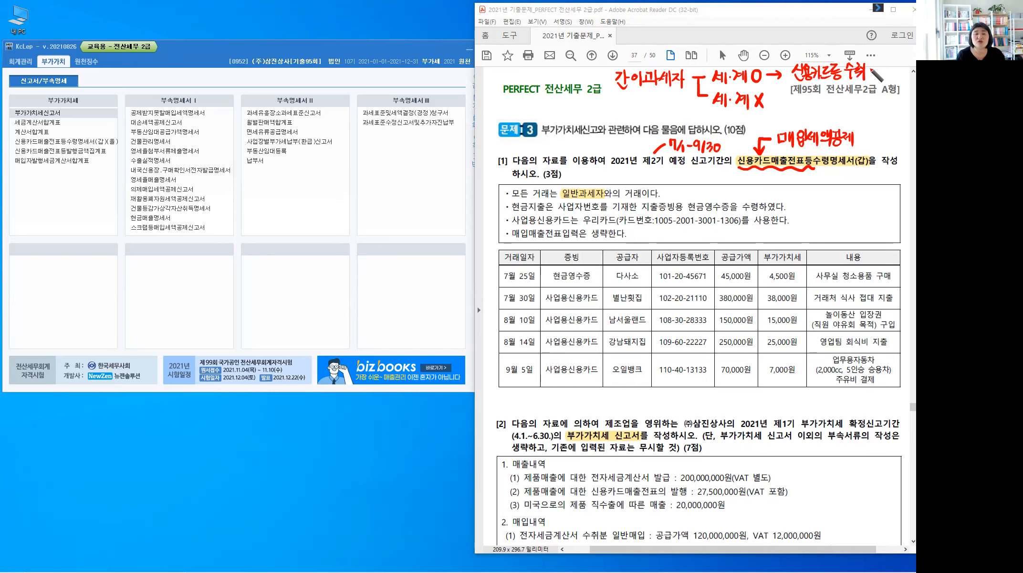
left_click_drag(877, 42, 877, 52)
left_click_drag(877, 43, 882, 51)
left_click_drag(877, 52, 884, 52)
left_click_drag(885, 47, 887, 46)
mouse_move(887, 40)
left_mouse_down()
mouse_move(888, 53)
mouse_move(892, 42)
left_mouse_up()
mouse_move(897, 39)
left_mouse_down()
mouse_move(896, 55)
mouse_move(908, 53)
mouse_move(882, 77)
left_mouse_up()
mouse_move(878, 78)
left_mouse_down()
mouse_move(889, 75)
mouse_move(881, 79)
left_mouse_up()
left_click_drag(888, 70, 896, 79)
left_click_drag(901, 66, 901, 81)
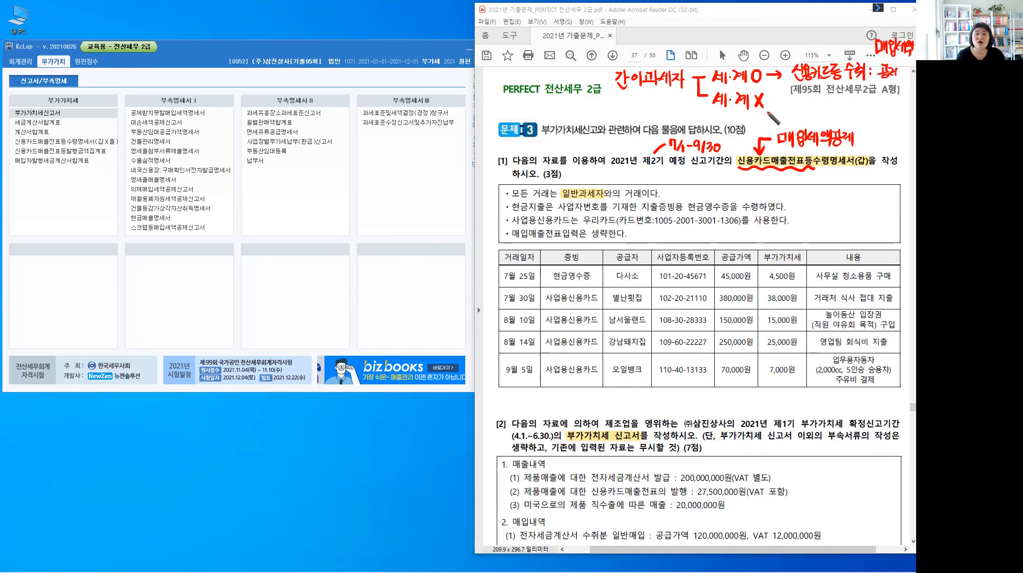
- Draw an arrow from "세·계 X", add a ditto mark and write ": 불공"
left_click_drag(769, 102, 779, 106)
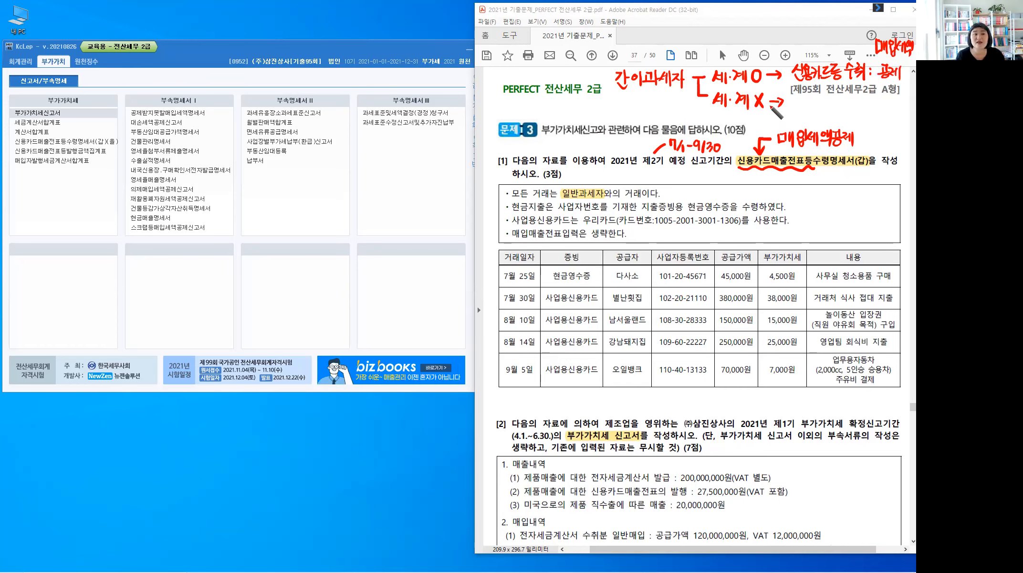
left_click_drag(826, 98, 825, 104)
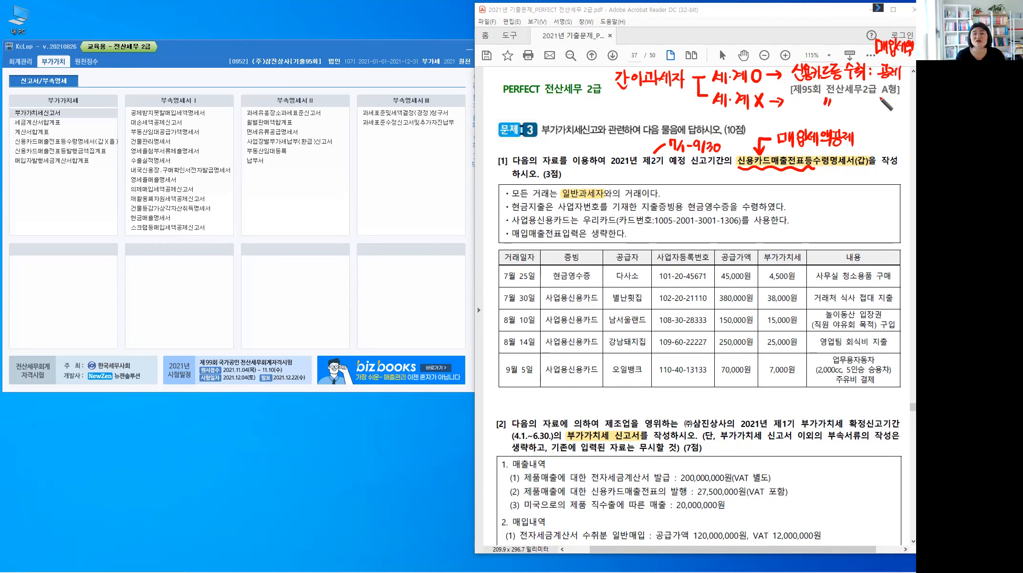
left_click_drag(880, 95, 886, 100)
left_click_drag(881, 97, 897, 99)
left_click_drag(895, 99, 899, 102)
left_click_drag(896, 104, 896, 104)
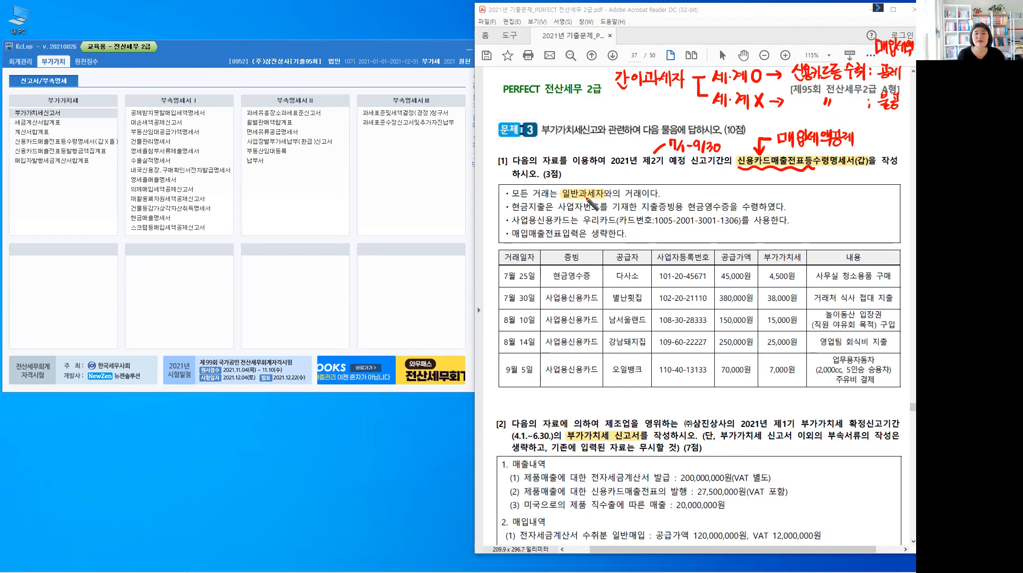
- Highlight "지출증빙용", "사업용" and "생략" in yellow in the conditions box of question [1]
key("ctrl")
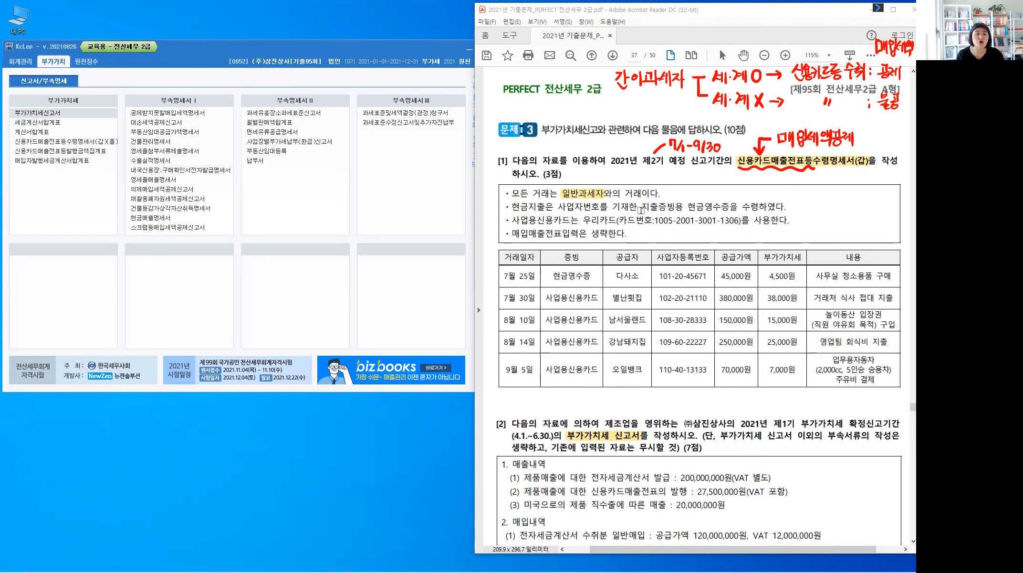
left_click_drag(642, 207, 676, 208)
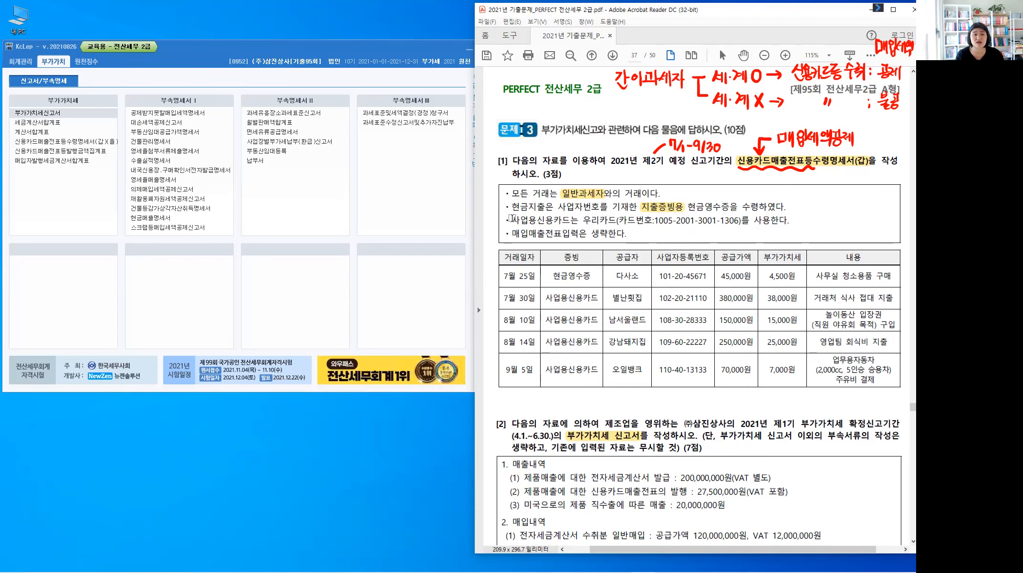
left_click_drag(510, 221, 541, 220)
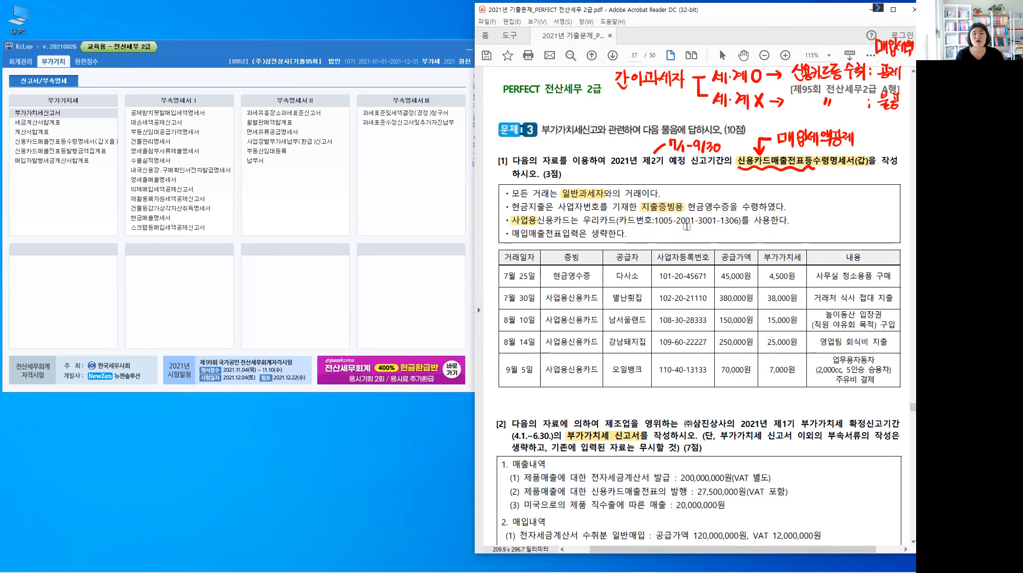
left_click_drag(591, 233, 609, 234)
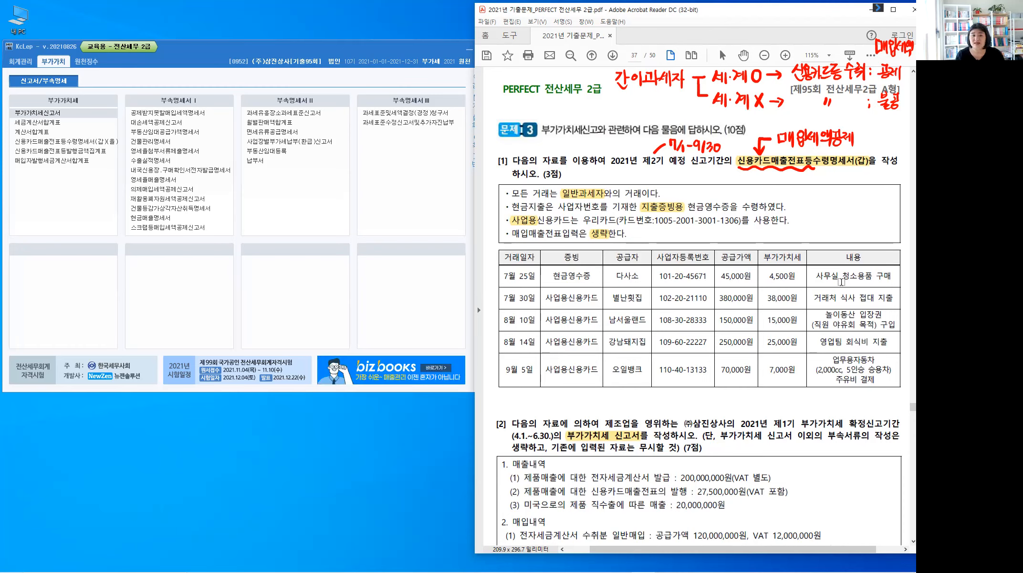
- Highlight "사무실 청소용품 구매" and mark the 7월 25일 다사소 transaction with a red O
left_click_drag(814, 278, 885, 276)
left_click_drag(807, 278, 809, 278)
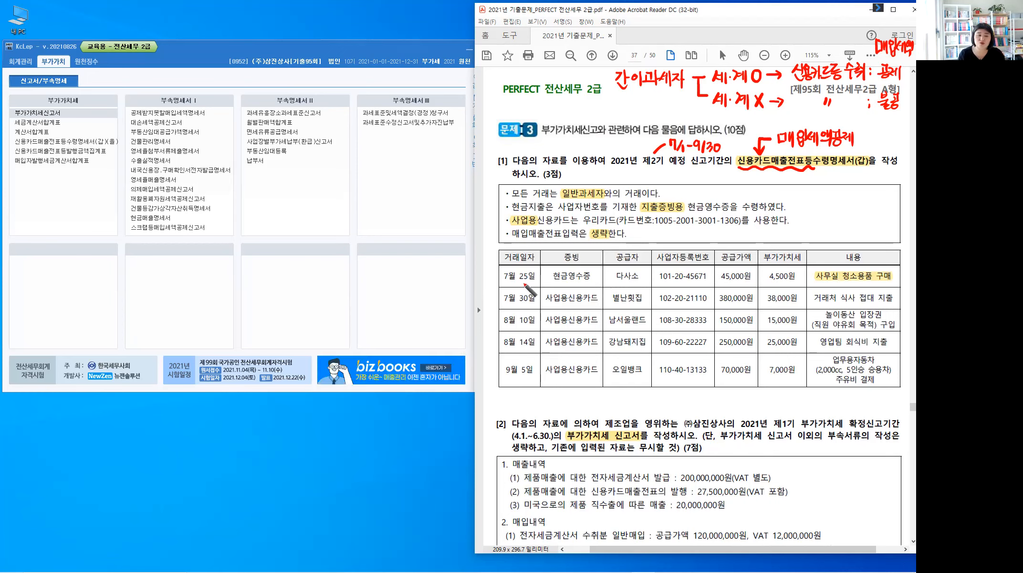
left_click_drag(611, 276, 609, 272)
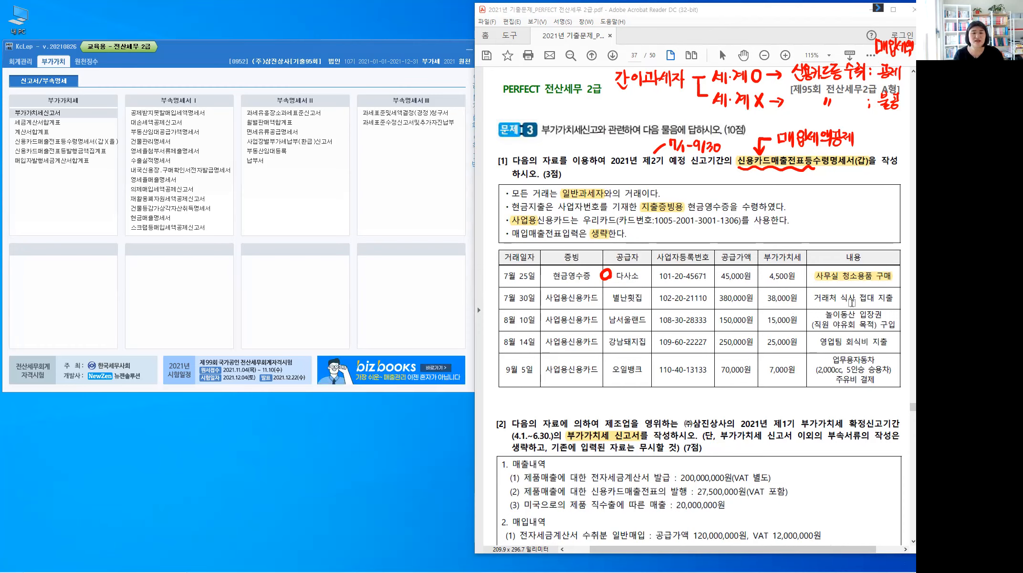
- Highlight "접대" and "입장권" and mark the 7월 30일 and 8월 10일 transactions with a red X
left_click_drag(860, 299, 874, 299)
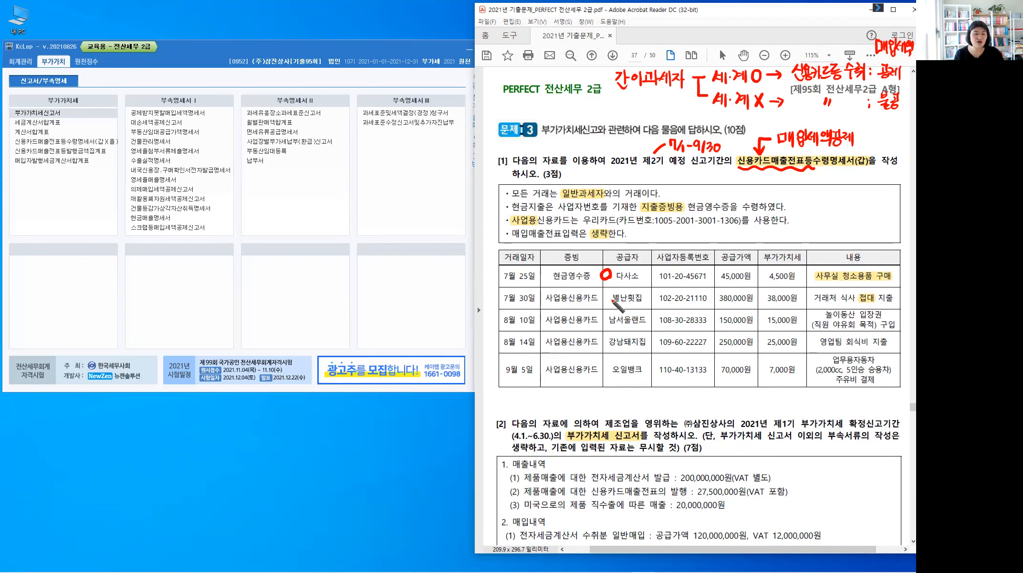
mouse_move(608, 293)
left_mouse_down()
mouse_move(600, 303)
mouse_move(609, 304)
left_mouse_up()
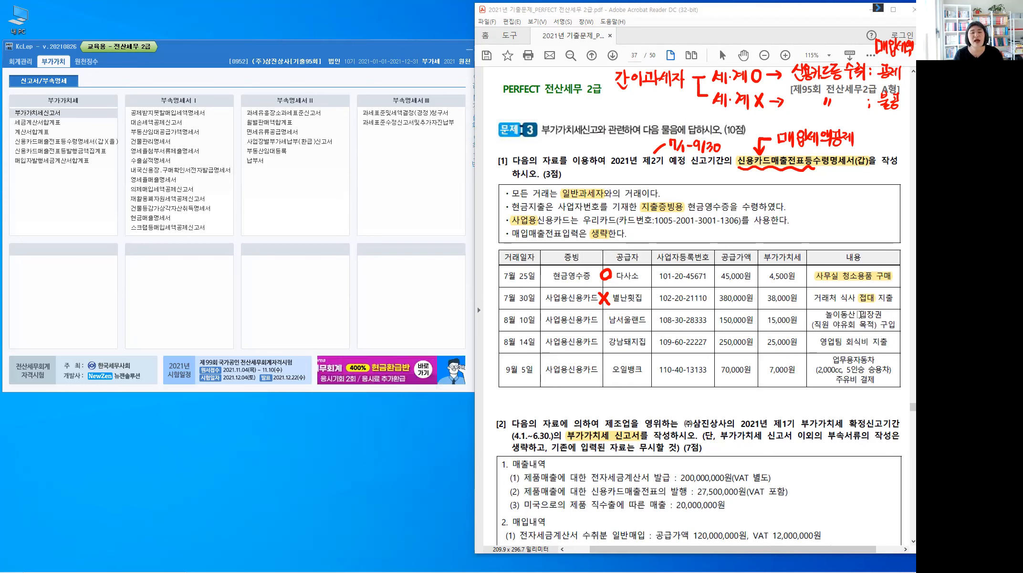
left_click_drag(860, 314, 883, 315)
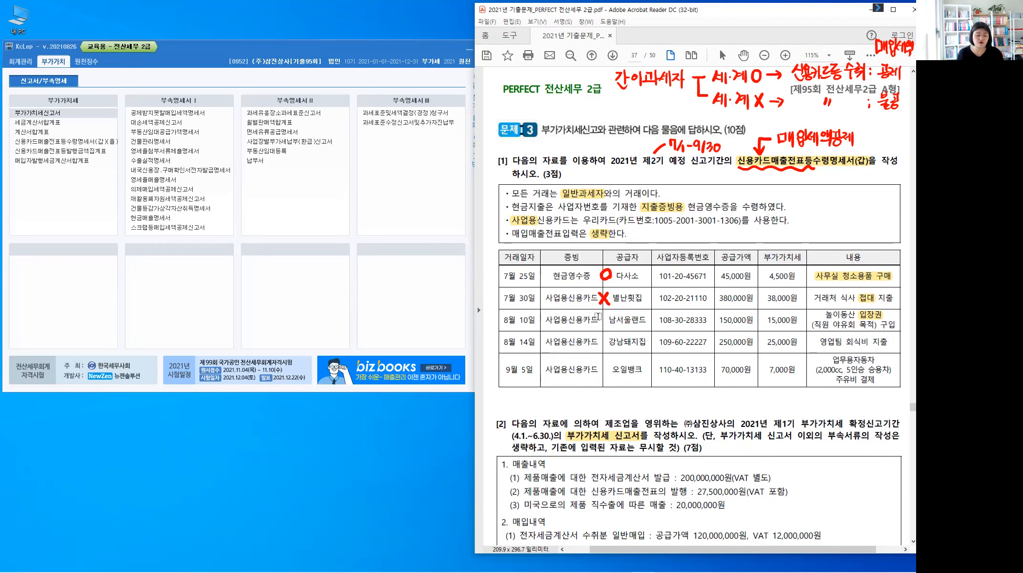
left_click(606, 315)
left_click_drag(597, 314, 609, 329)
left_click_drag(608, 313, 598, 328)
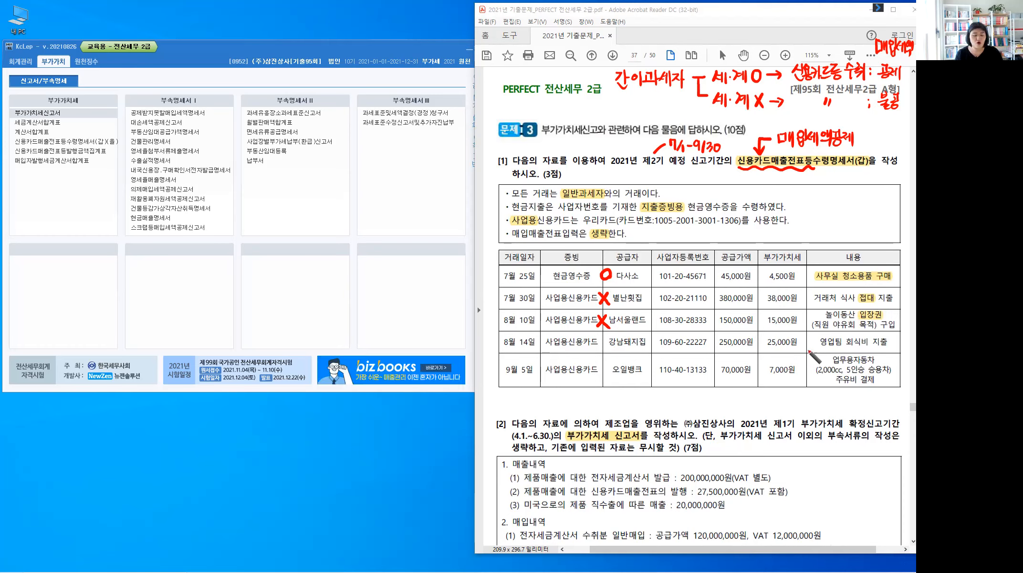
- Highlight "회식비" and mark the 8월 14일 강남돼지집 transaction with a red O
left_click_drag(845, 342, 869, 342)
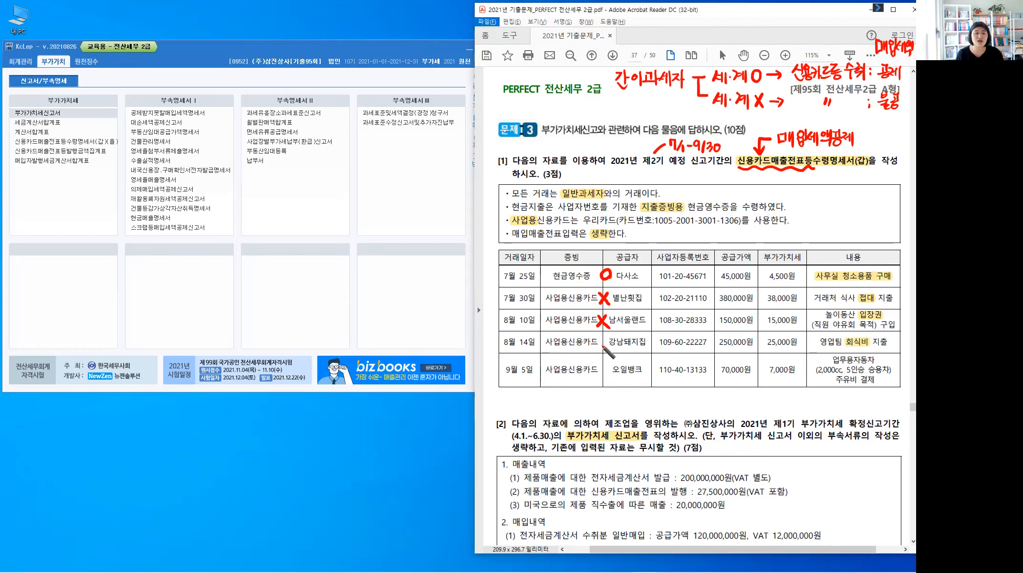
left_click(604, 343)
left_click_drag(605, 336, 602, 339)
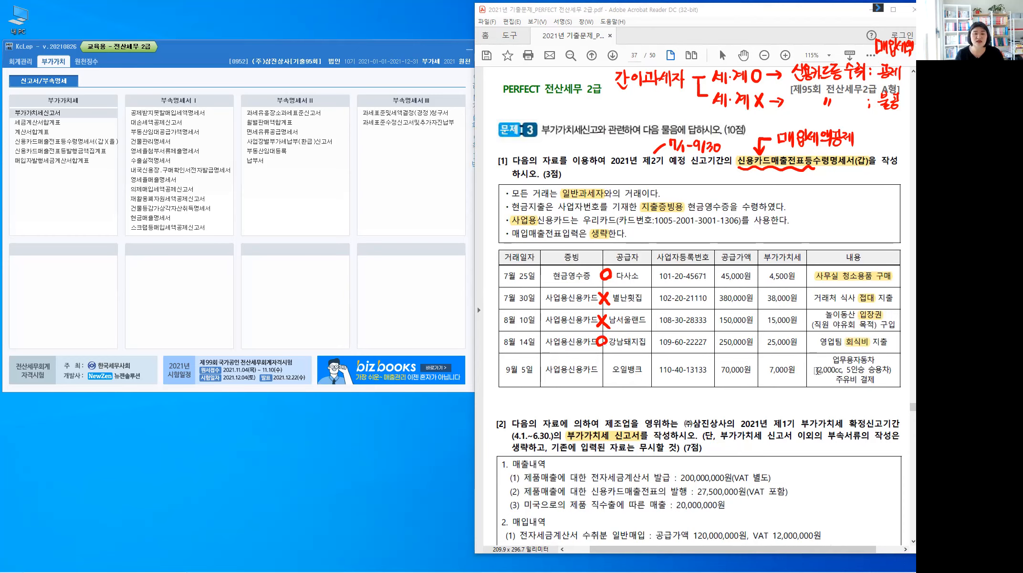
- Highlight "2,000cc" in the 9월 5일 description and attach a red arrow with the handwritten note "비영업용 소형승용차"
double_click(843, 372)
left_click(836, 385)
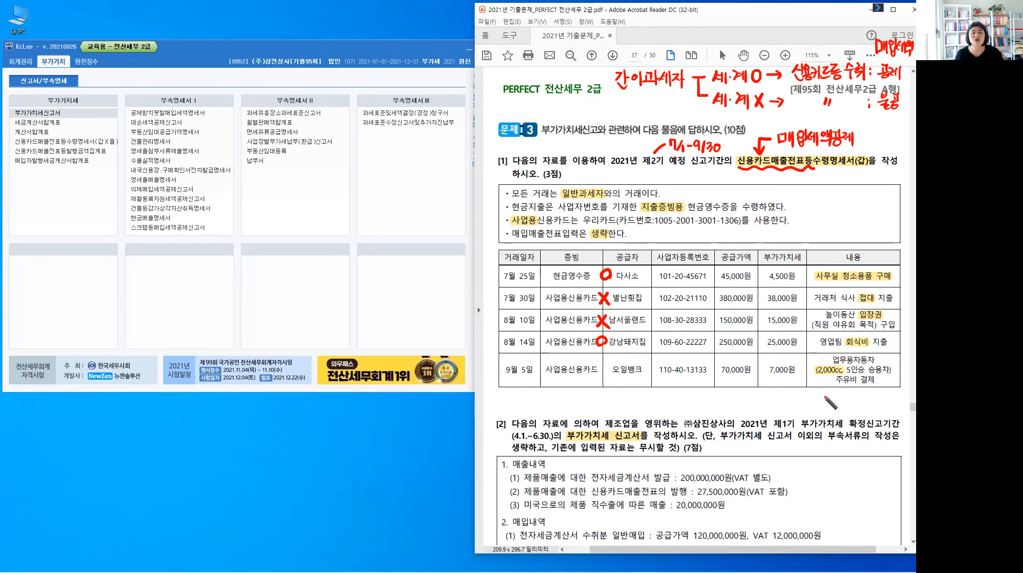
left_click_drag(825, 396, 833, 355)
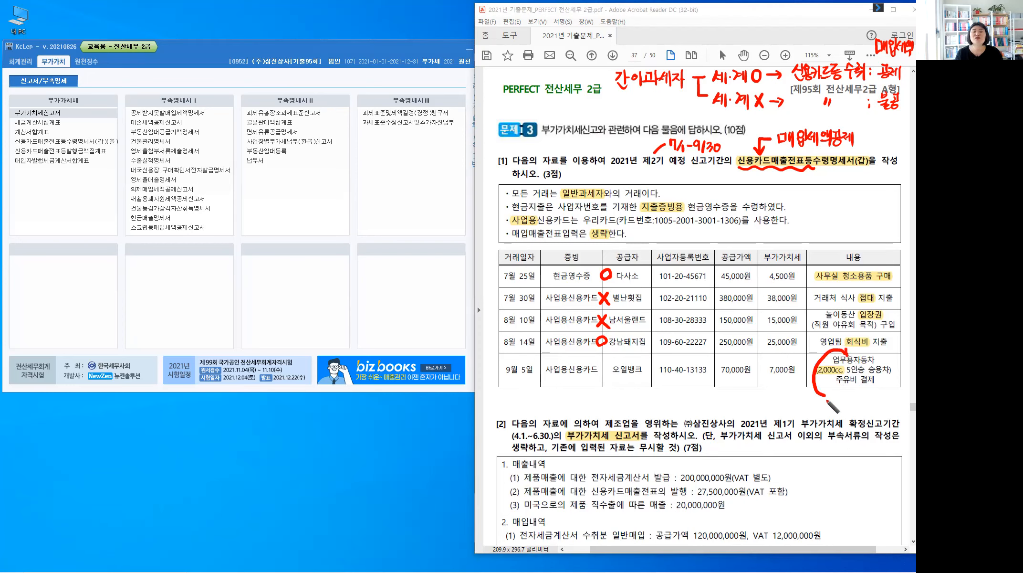
left_click_drag(829, 392, 834, 400)
left_click_drag(829, 396, 865, 396)
left_click_drag(862, 398, 833, 403)
left_click_drag(829, 407, 844, 407)
left_click_drag(841, 409, 847, 408)
left_click_drag(848, 405, 848, 411)
left_click_drag(850, 407, 856, 411)
left_click_drag(852, 413, 852, 414)
left_click_drag(859, 405, 860, 412)
left_click_drag(858, 412, 865, 410)
left_click_drag(862, 413, 874, 413)
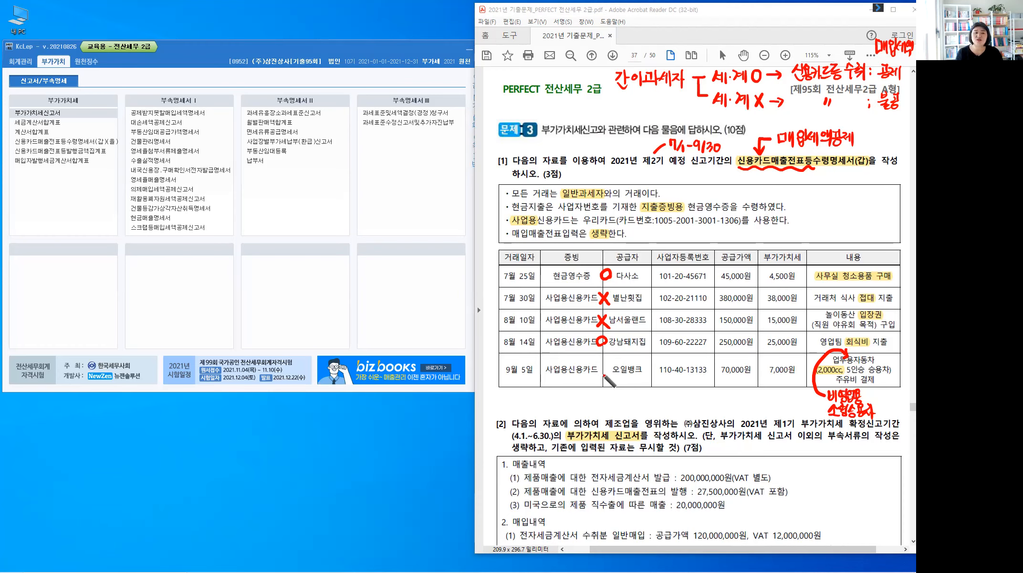
- Mark the 9월 5일 오일뱅크 transaction with a red X and underline the dates 7월 25일 and 8월 14일
left_click_drag(597, 362, 609, 377)
left_click_drag(608, 361, 597, 377)
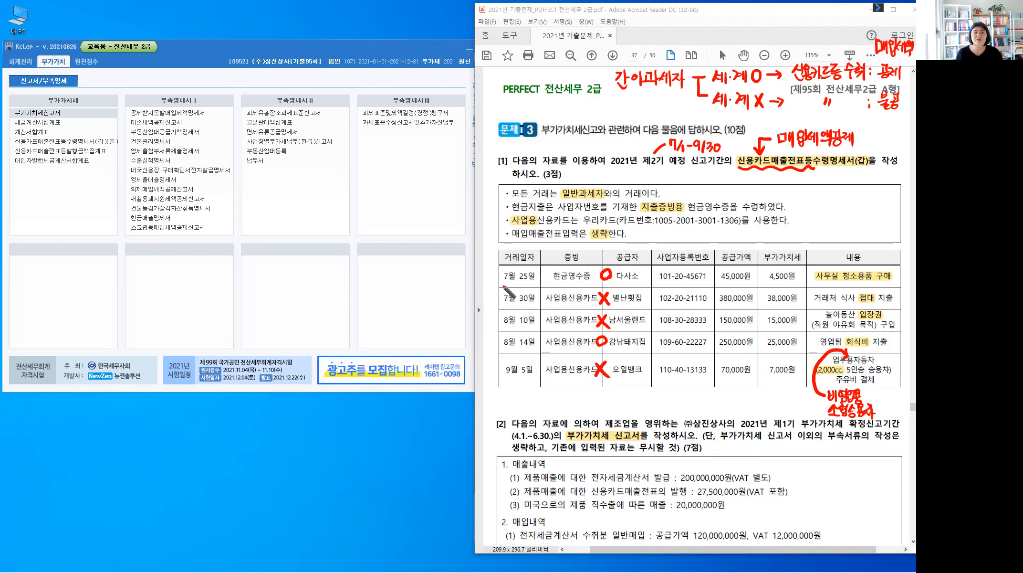
left_click_drag(500, 286, 541, 284)
left_click(504, 349)
left_click_drag(503, 349, 539, 350)
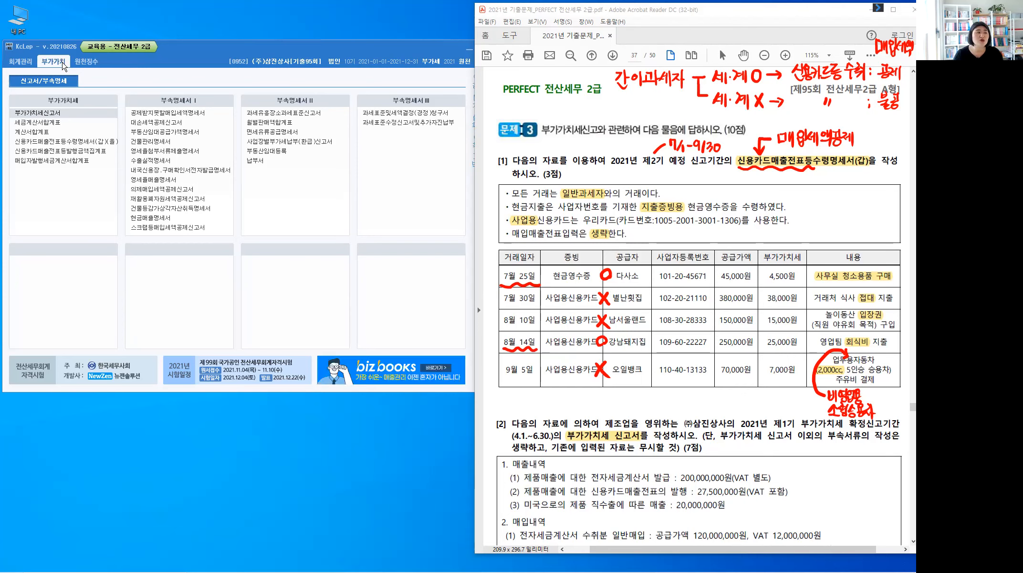
- Open 신용카드매출전표등수령명세서(갑)(을) in KcLep and set its inquiry period to 2021년 07월 ~ 2021년 09월
left_click(72, 143)
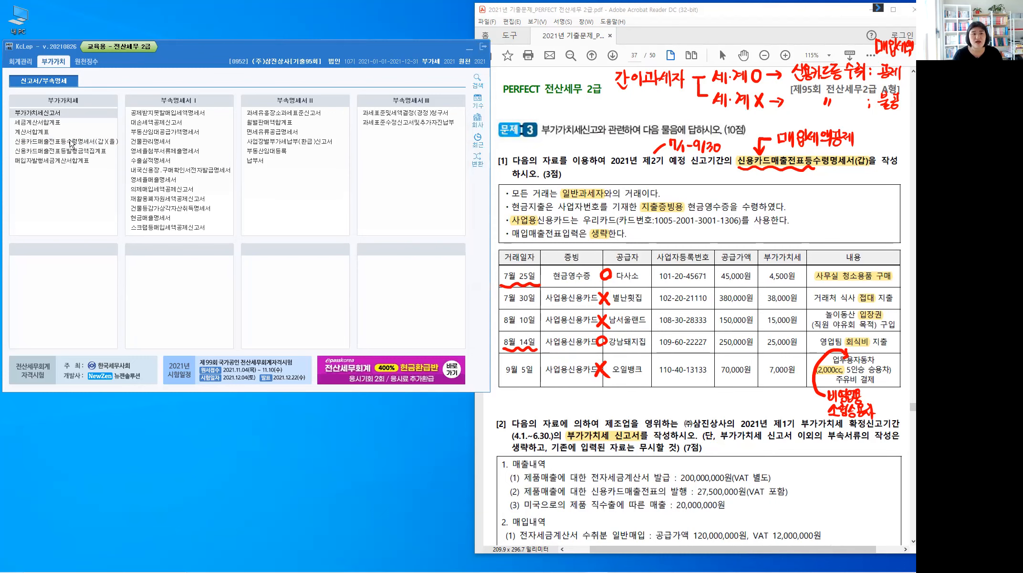
left_click(72, 144)
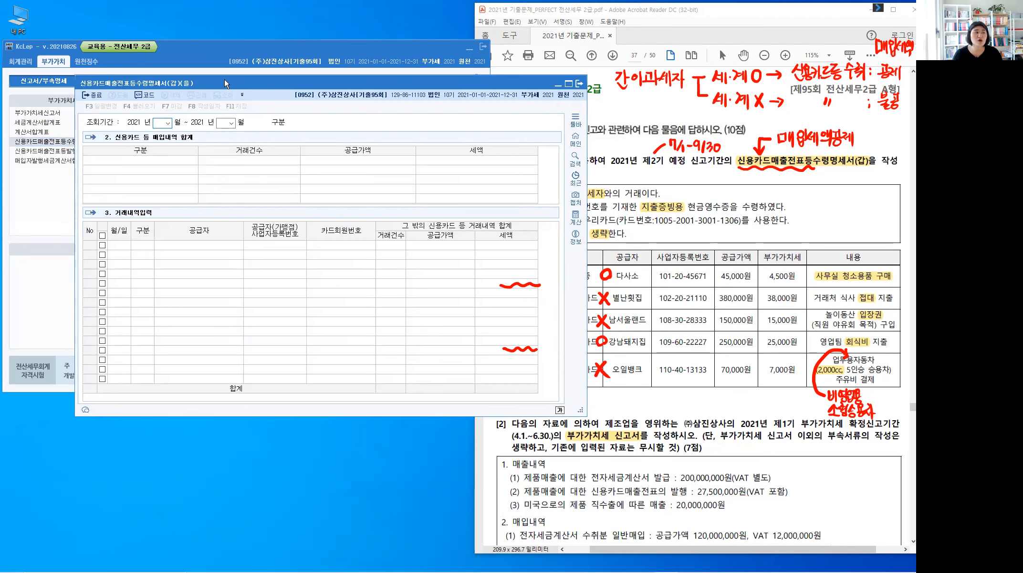
left_click_drag(150, 89, 77, 95)
type("07")
type("09")
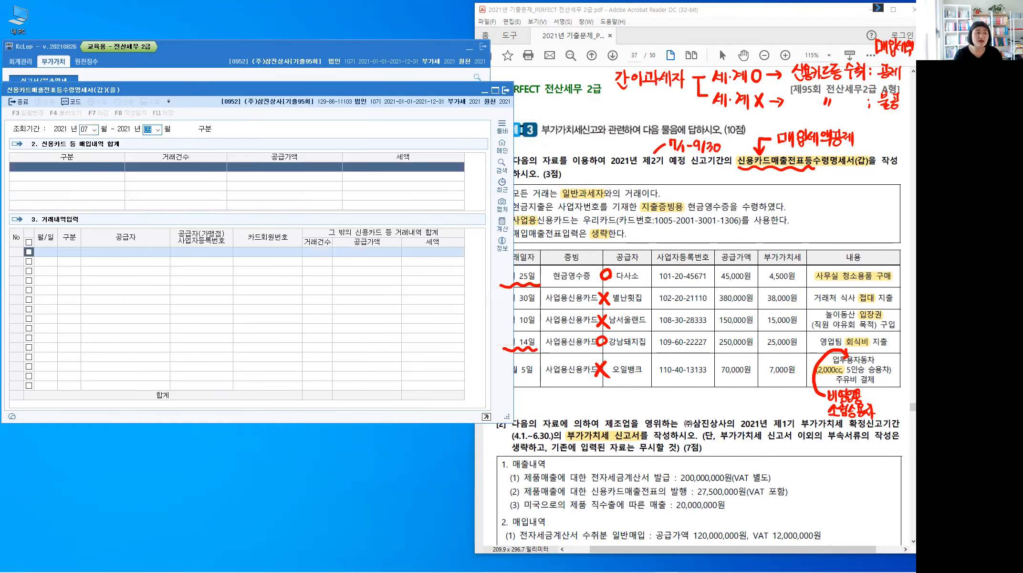
key("Return")
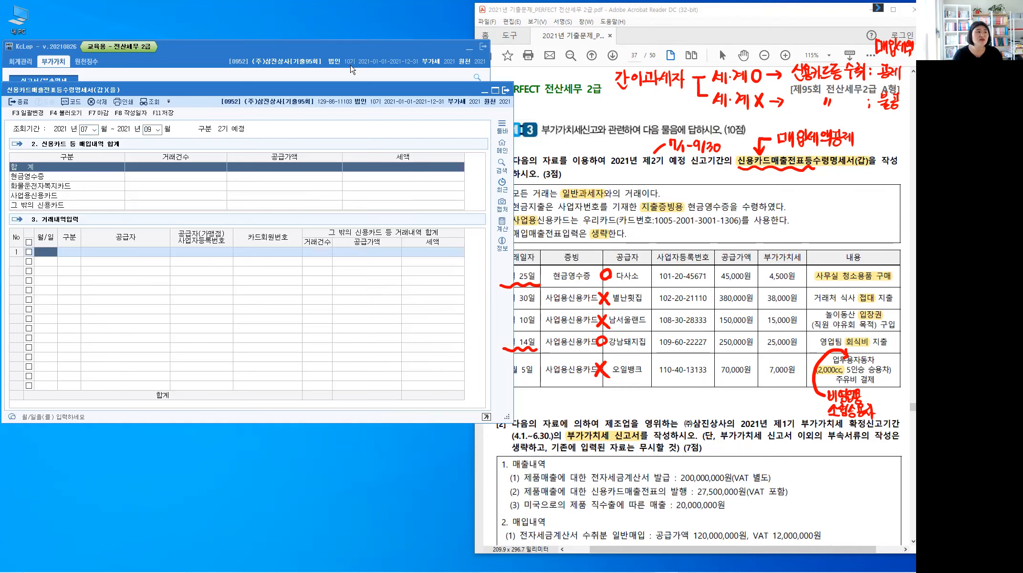
- Start the first transaction row with the date 07-25 and set its 구분 to 현금
left_click_drag(358, 88, 348, 87)
type("7-")
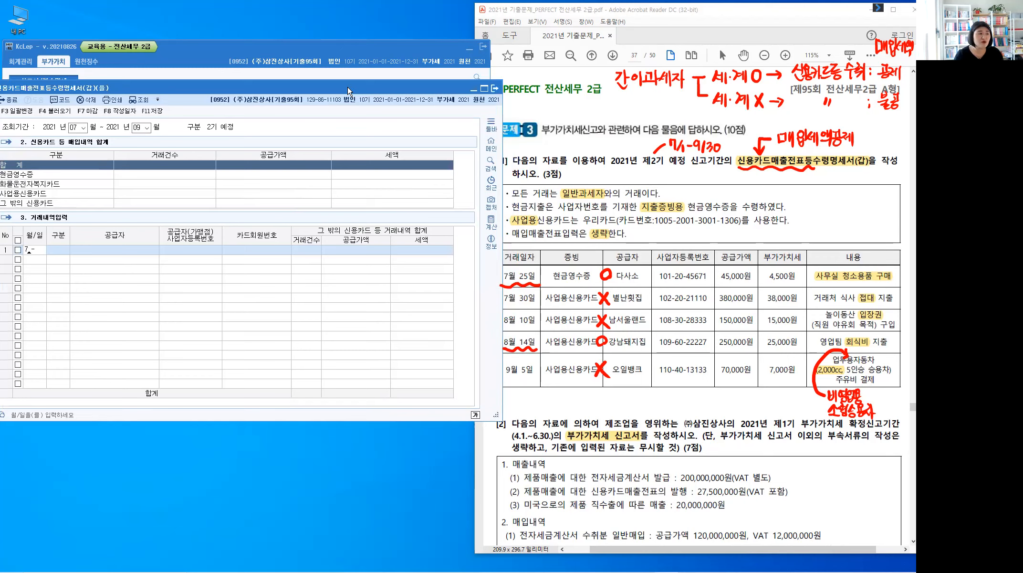
key("Return")
key("Return")
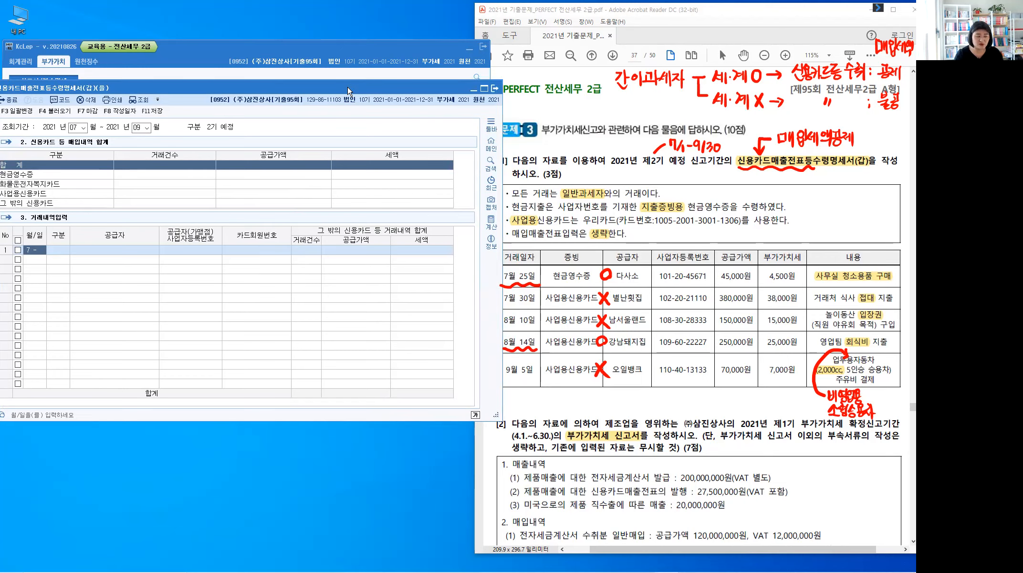
type("07-2")
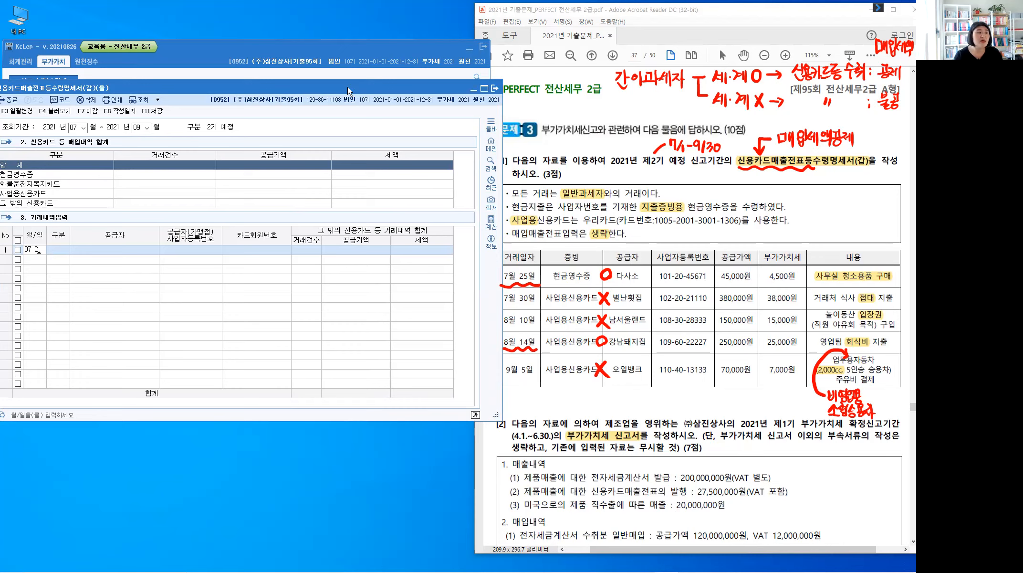
type("5")
key("Return")
type("1")
key("Return")
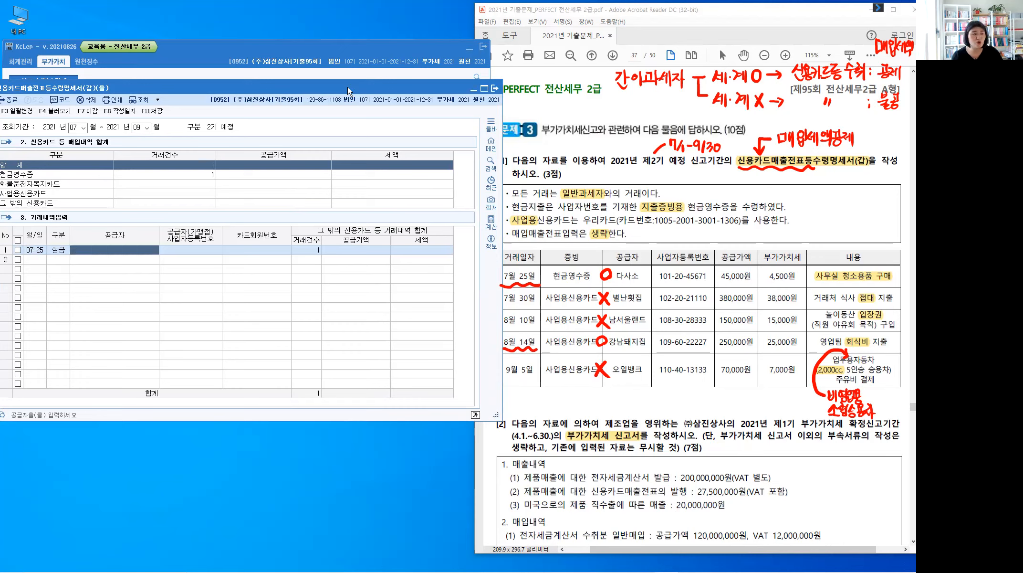
- Set the supplier of the 07-25 row to 다사소 and leave its 카드회원번호 blank
key("F2")
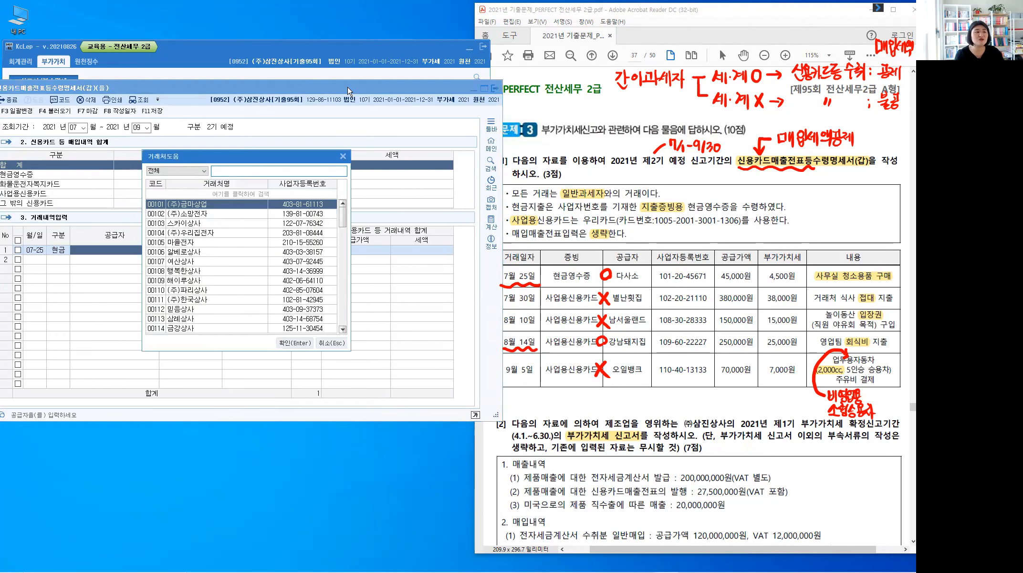
type("다사")
key("Return")
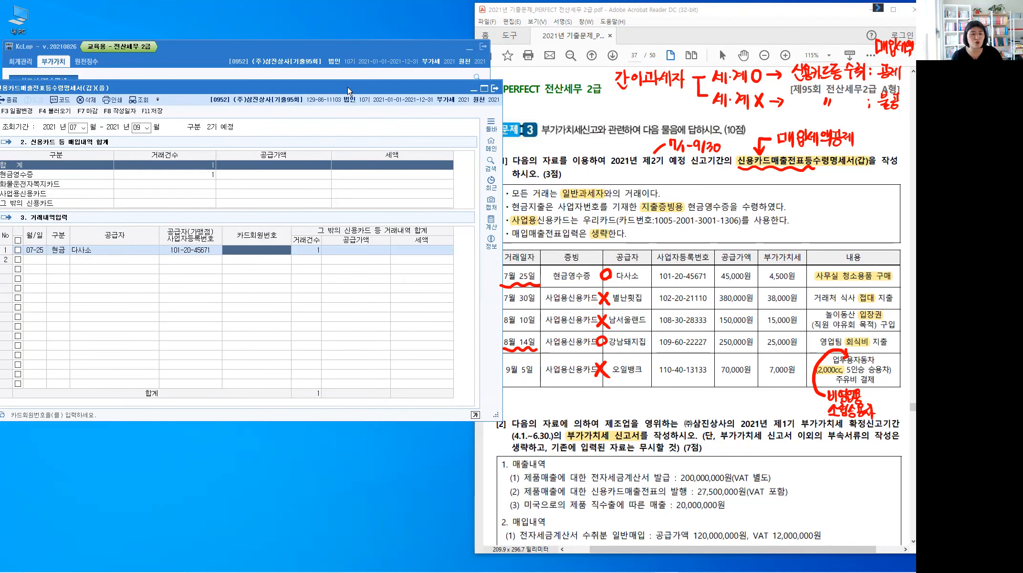
key("F2")
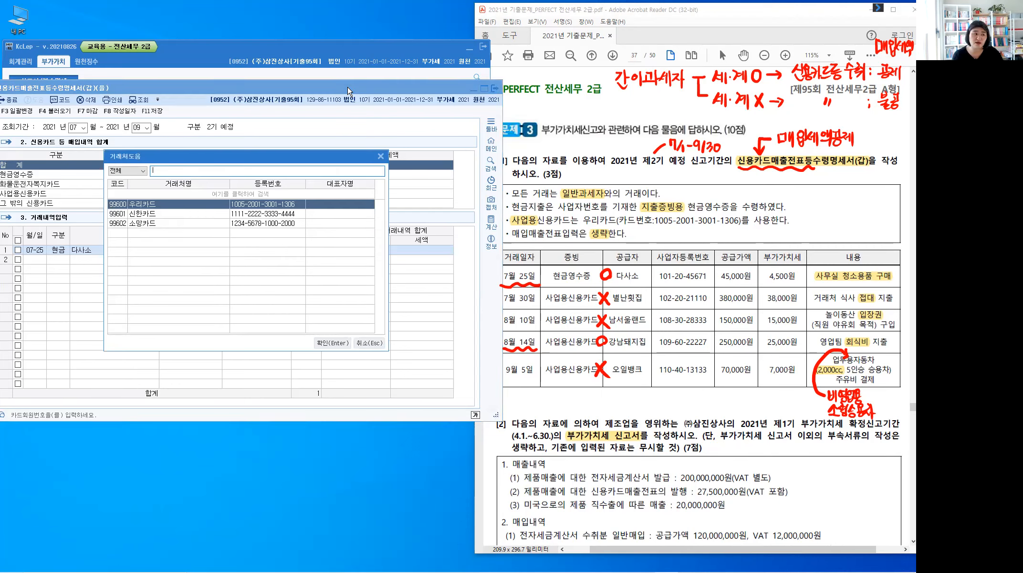
key("Escape")
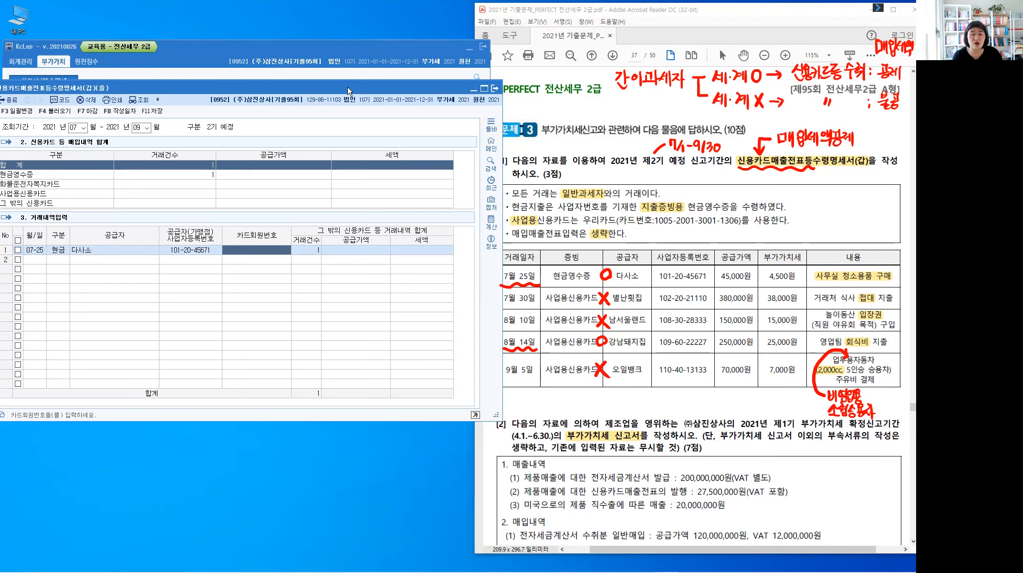
key("Return")
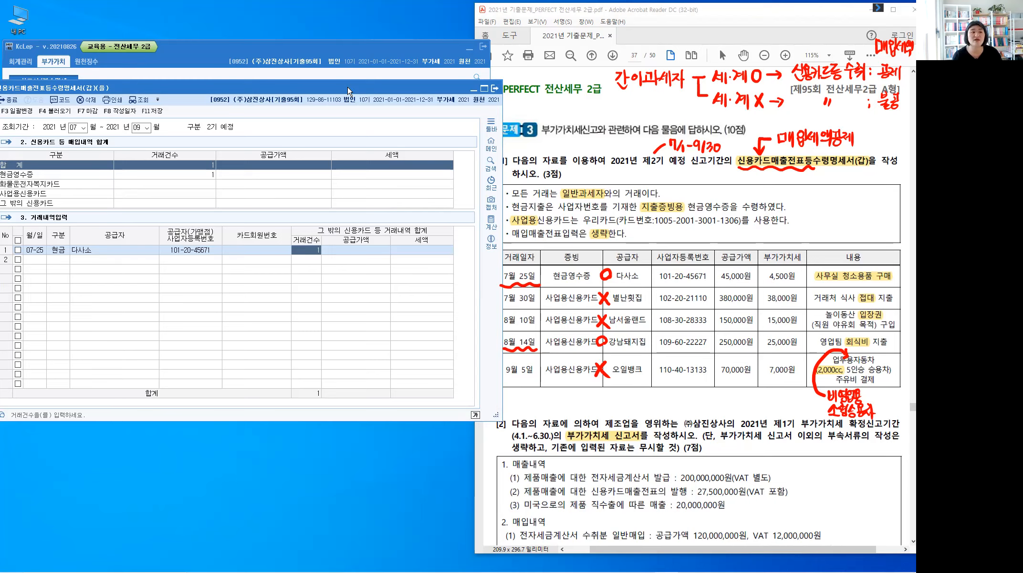
key("Return")
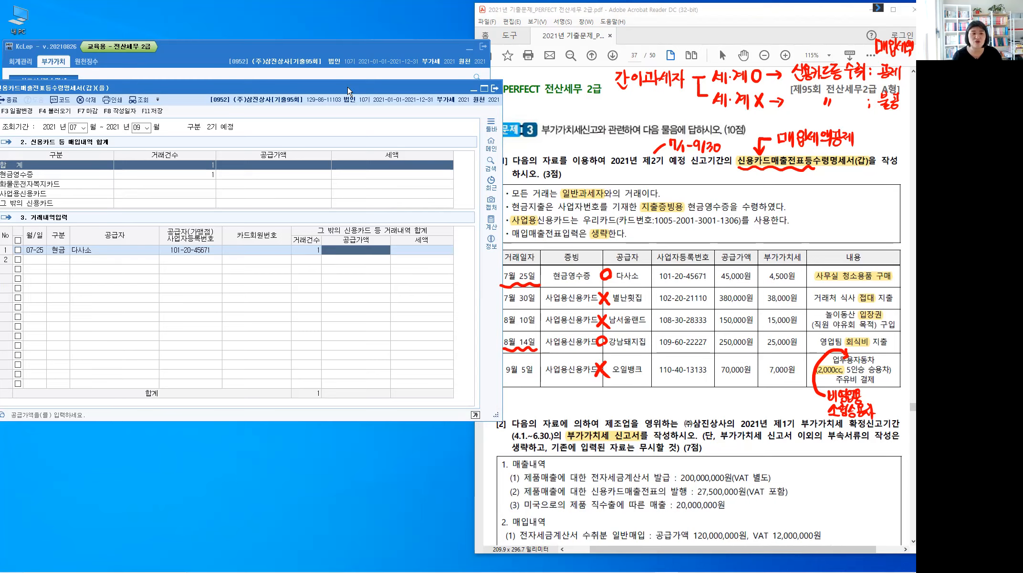
- Enter a 공급가액 of 45,000 for the 다사소 transaction and complete the row
type("4")
type("5,000,000")
key("BackSpace")
key("BackSpace")
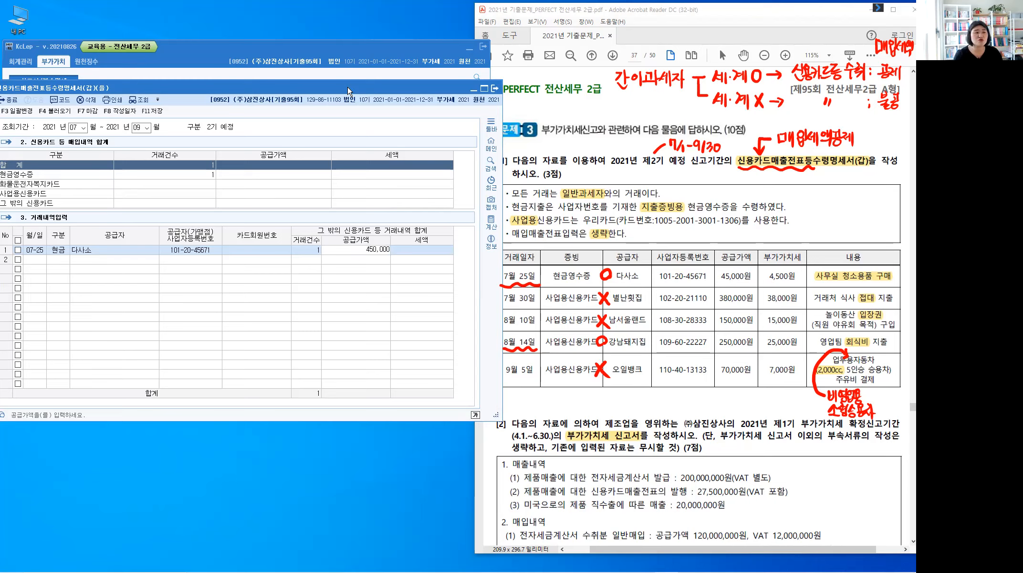
key("BackSpace")
key("Return")
key("Return")
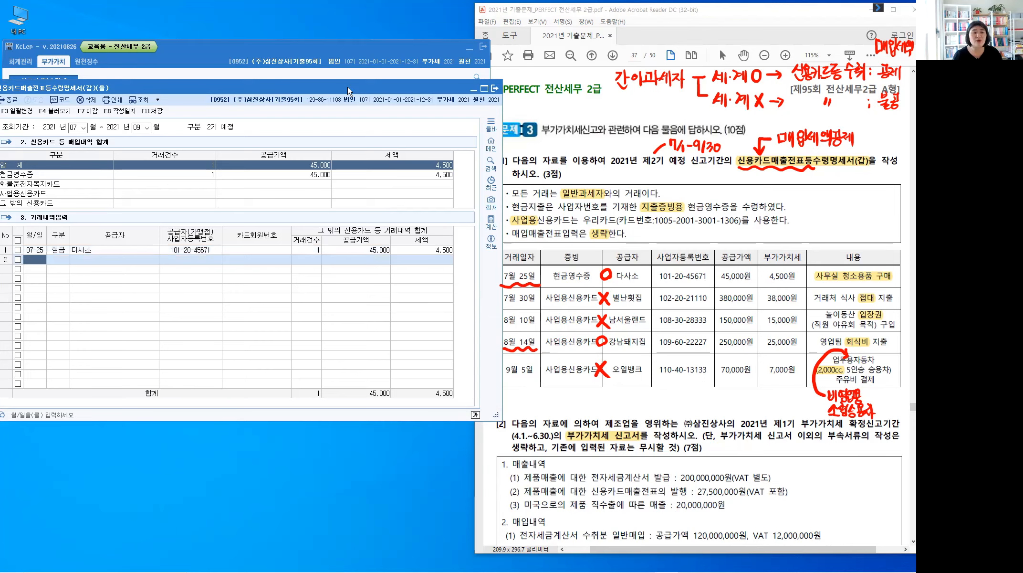
- Add a second transaction dated 08-14 with 구분 사업 and 강남돼지집 as the supplier
type("0814")
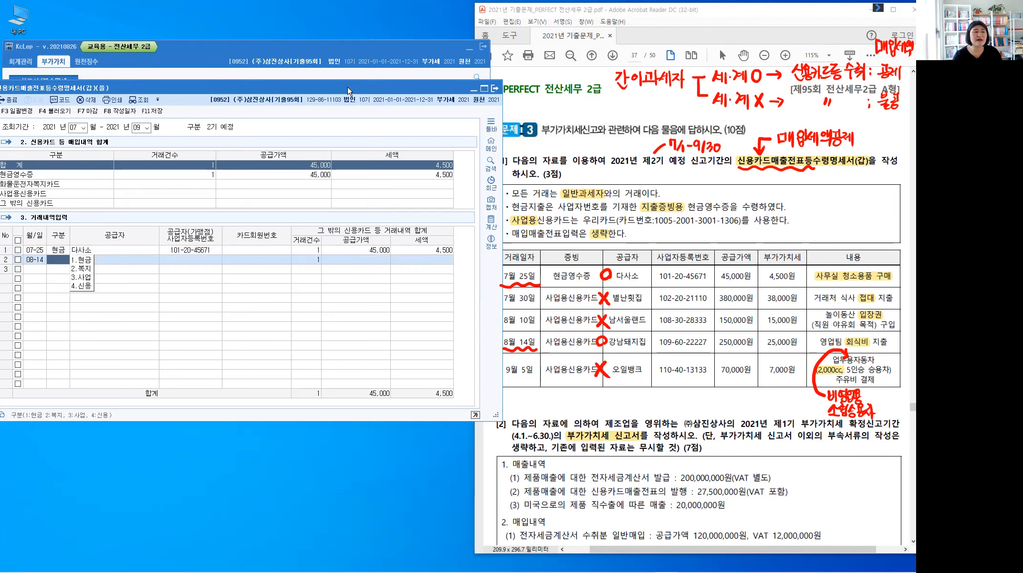
type("3")
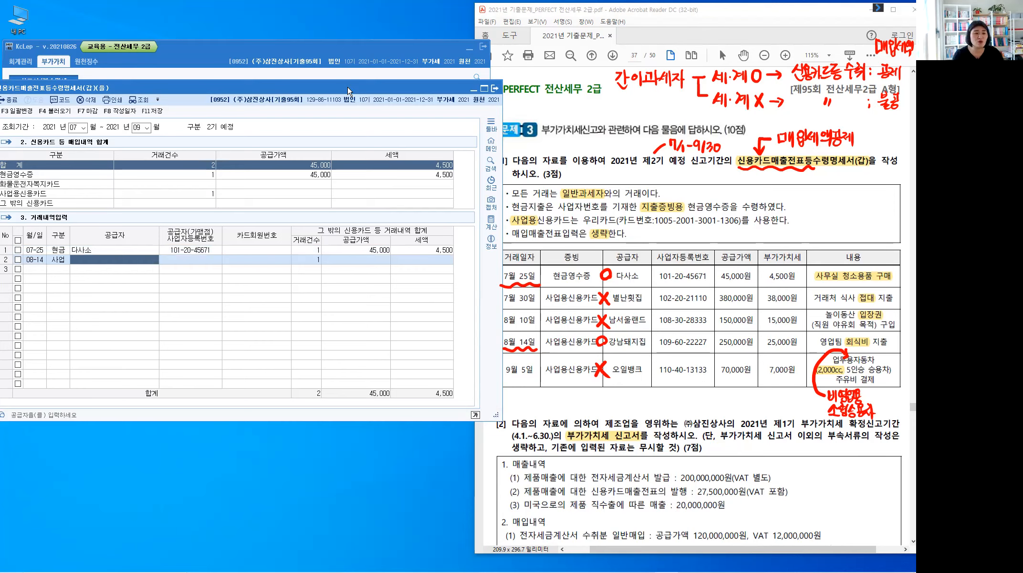
key("F2")
type("강남")
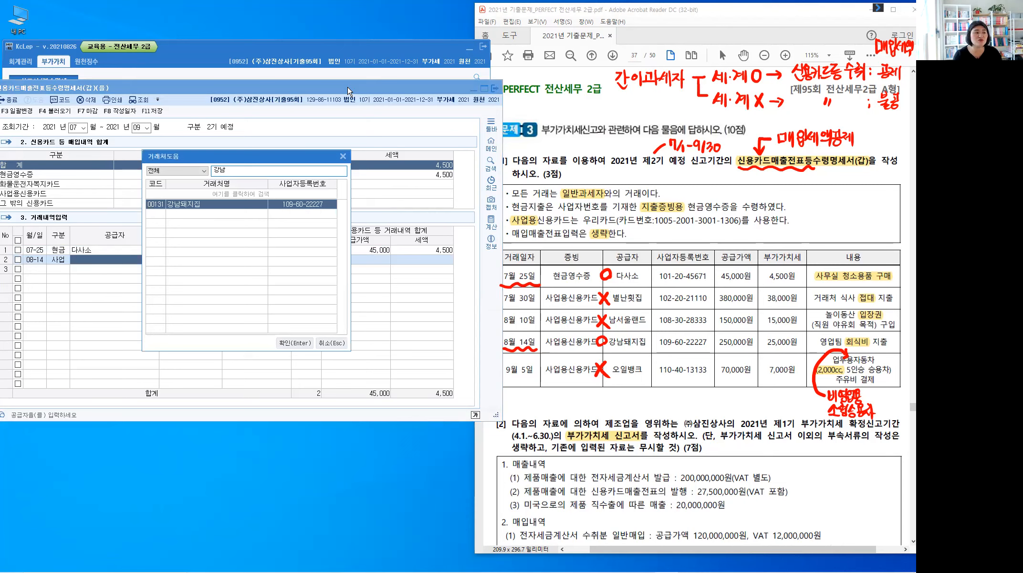
key("Return")
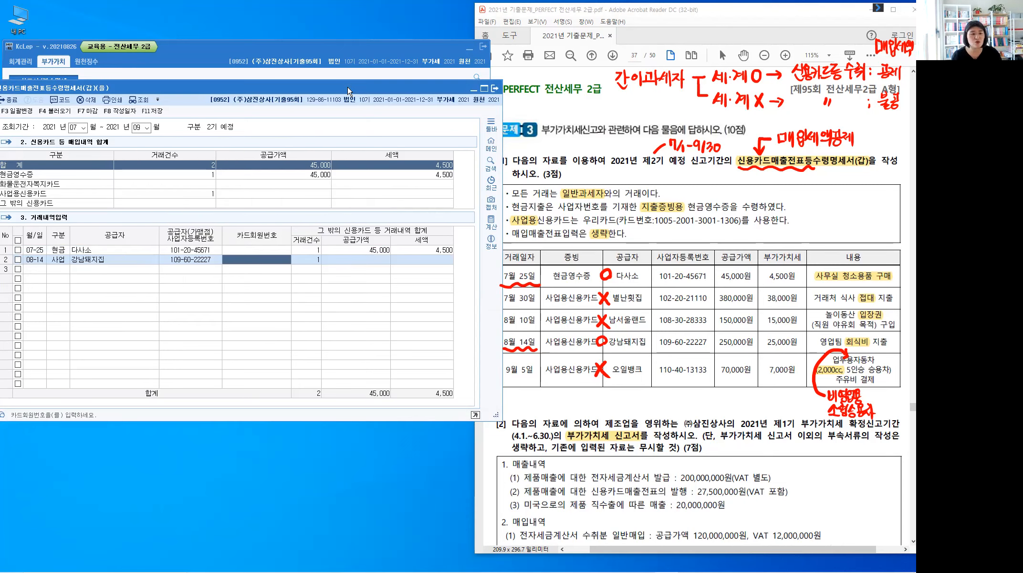
- Assign 우리카드 in the 카드회원번호 field of the 강남돼지집 row and enter a 공급가액 of 250,000
key("F2")
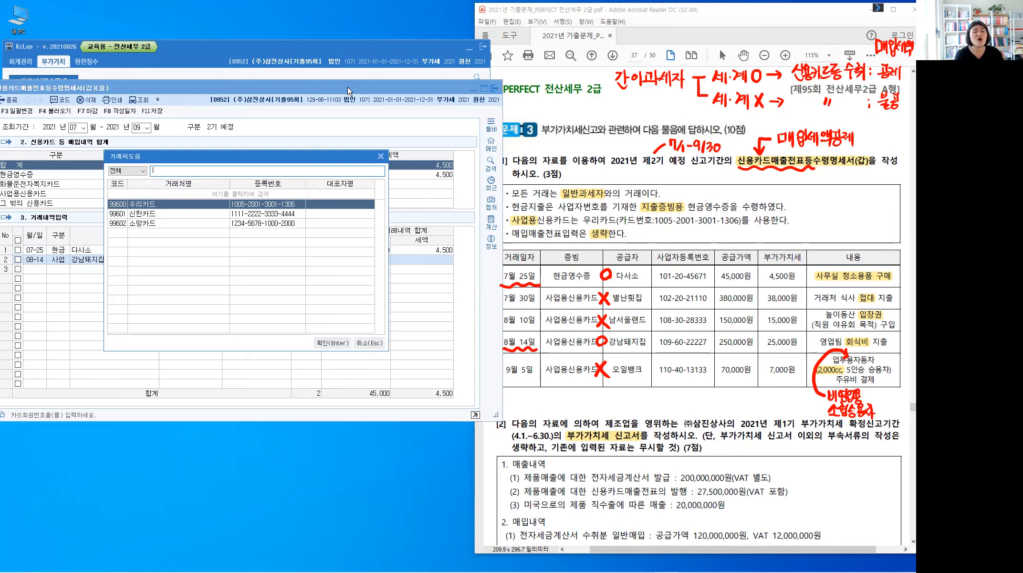
type("우리")
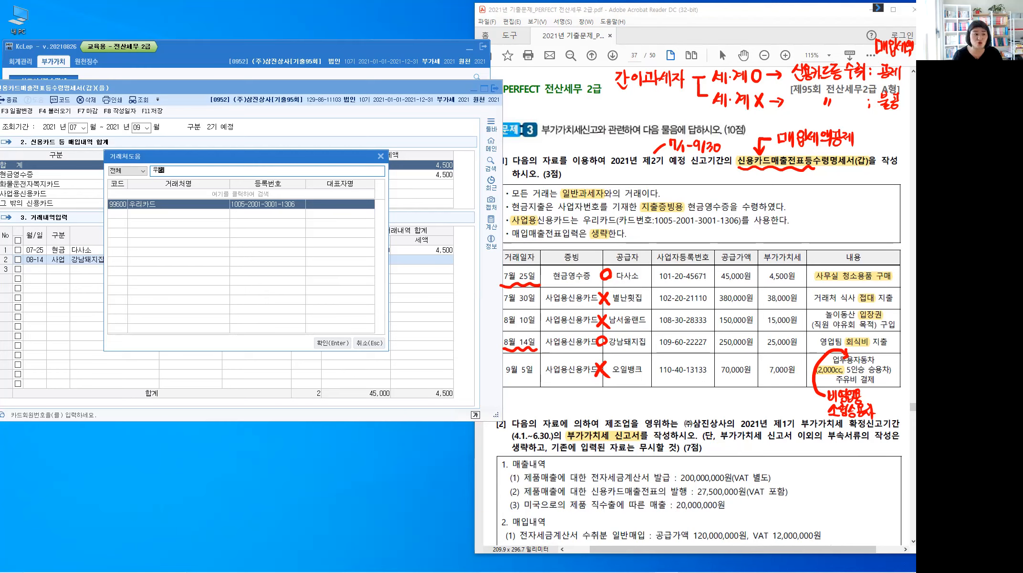
key("Return")
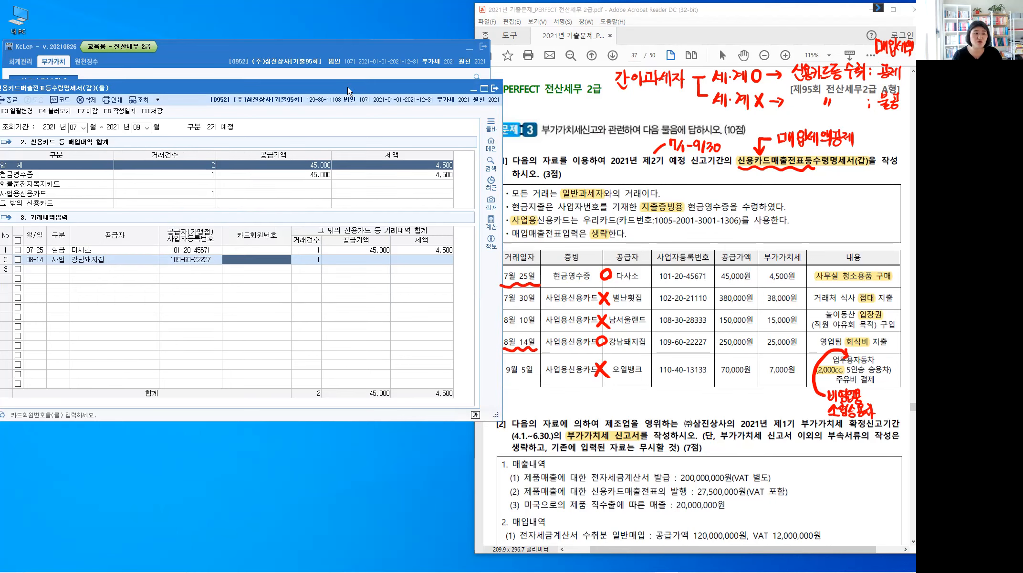
key("Return")
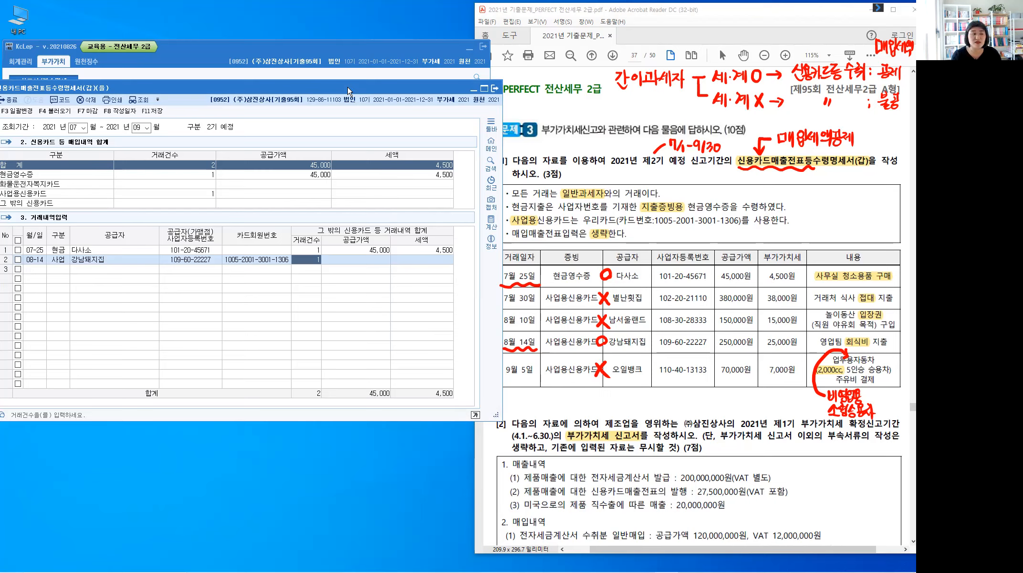
key("Return")
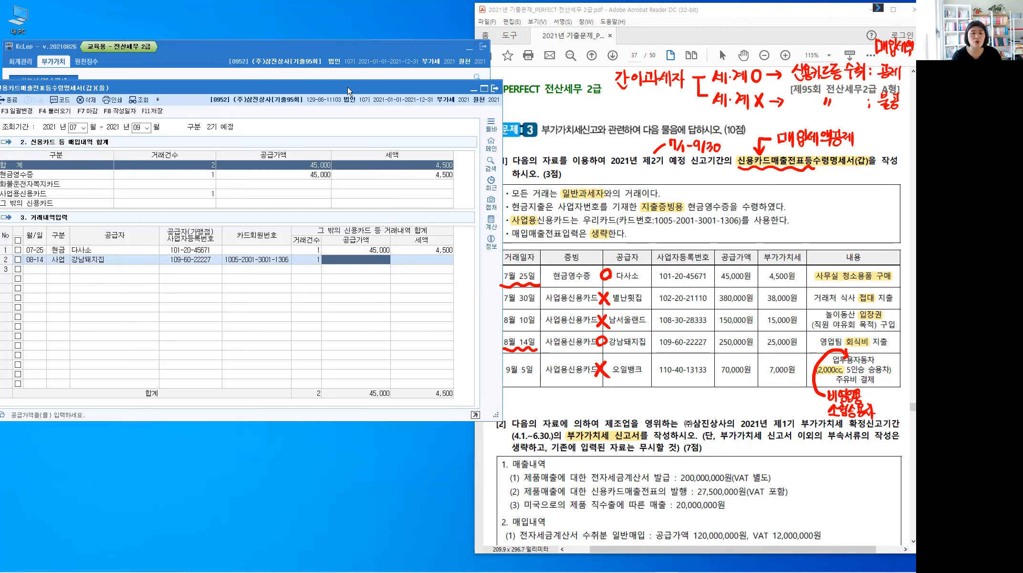
type("2500000")
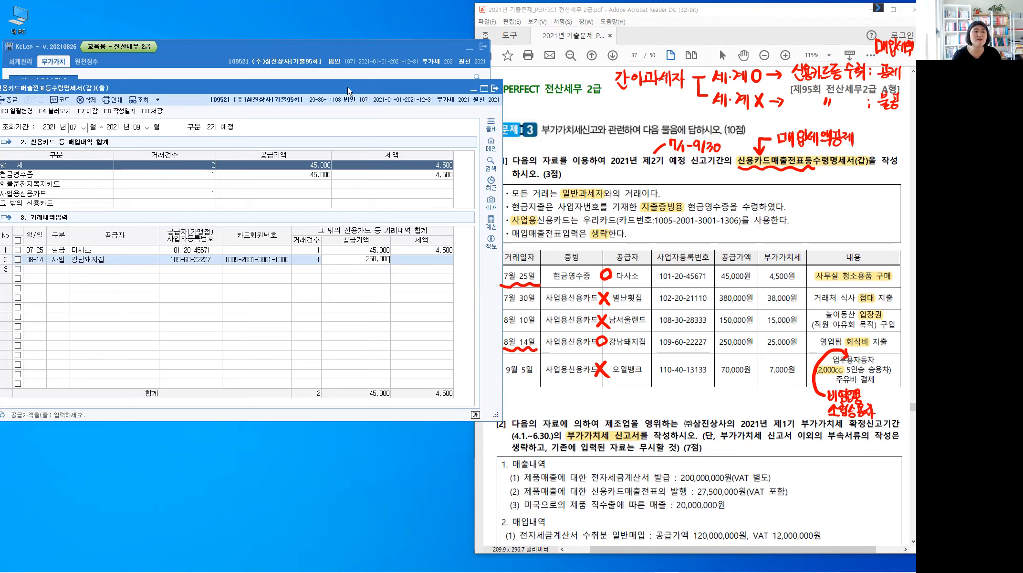
key("Return")
key("Return")
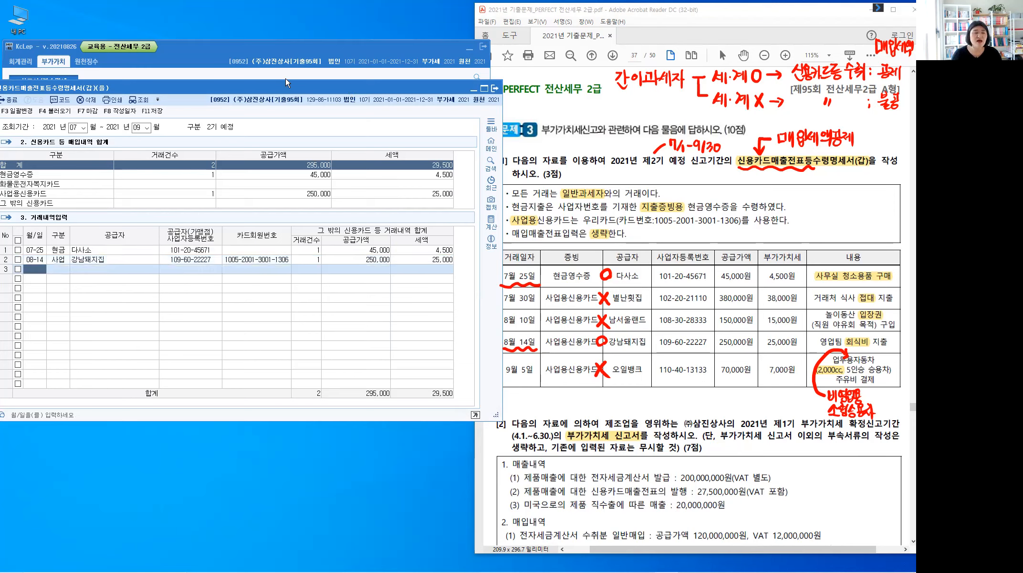
- Save the completed 신용카드매출전표등수령명세서(갑)(을) and close it
left_click_drag(292, 86, 312, 88)
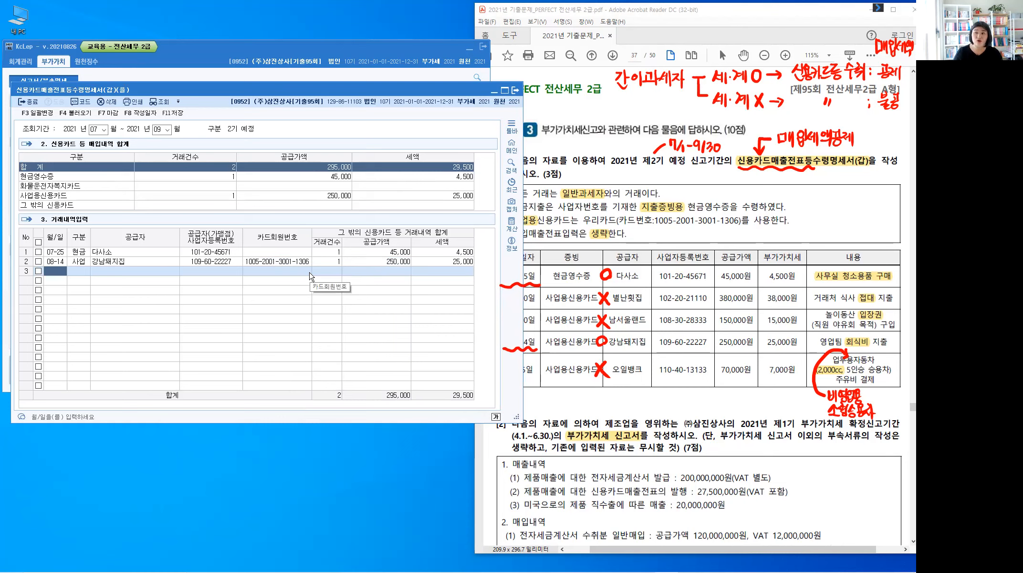
left_click(172, 113)
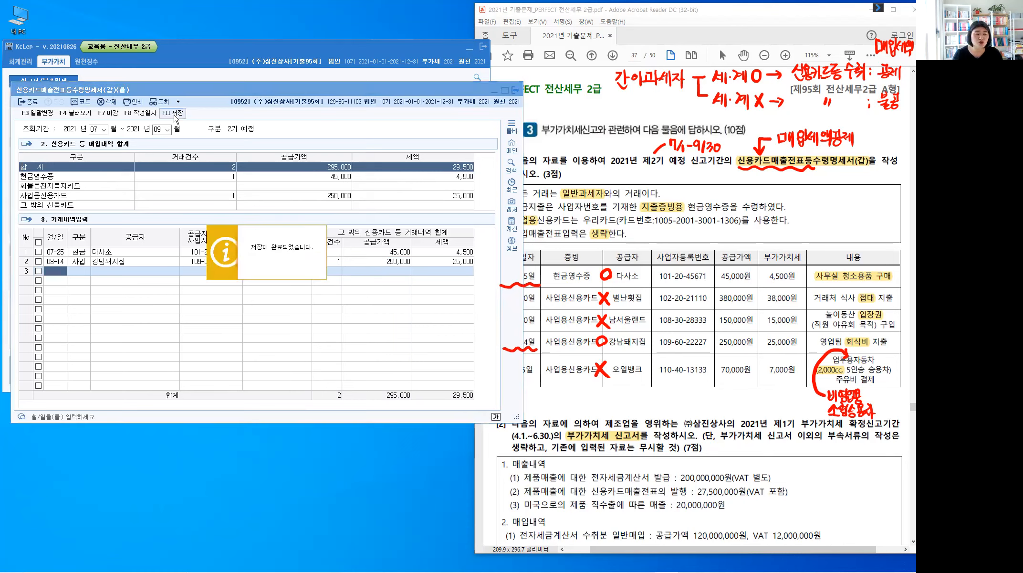
left_click(30, 102)
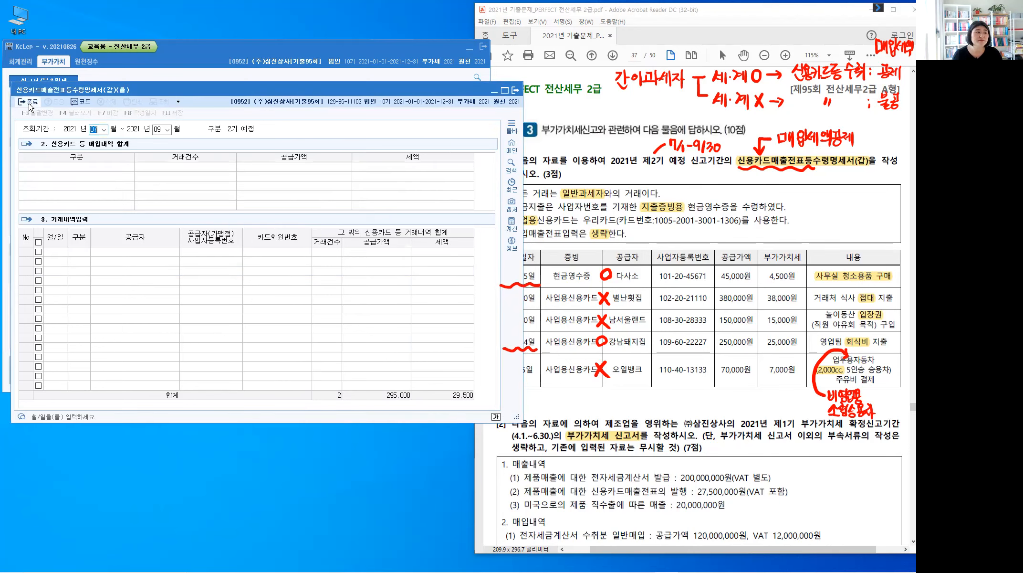
- Clear the red handwritten marks over the problem PDF and open 부가가치세신고서 in KcLep for question [2]
left_click(669, 232)
key("Escape")
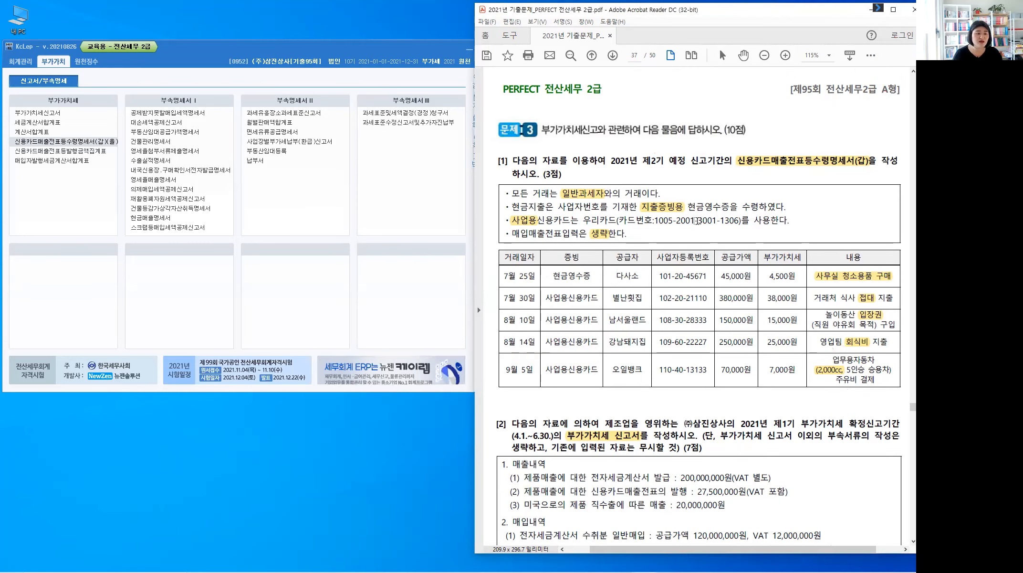
scroll(697, 220, "down", 4)
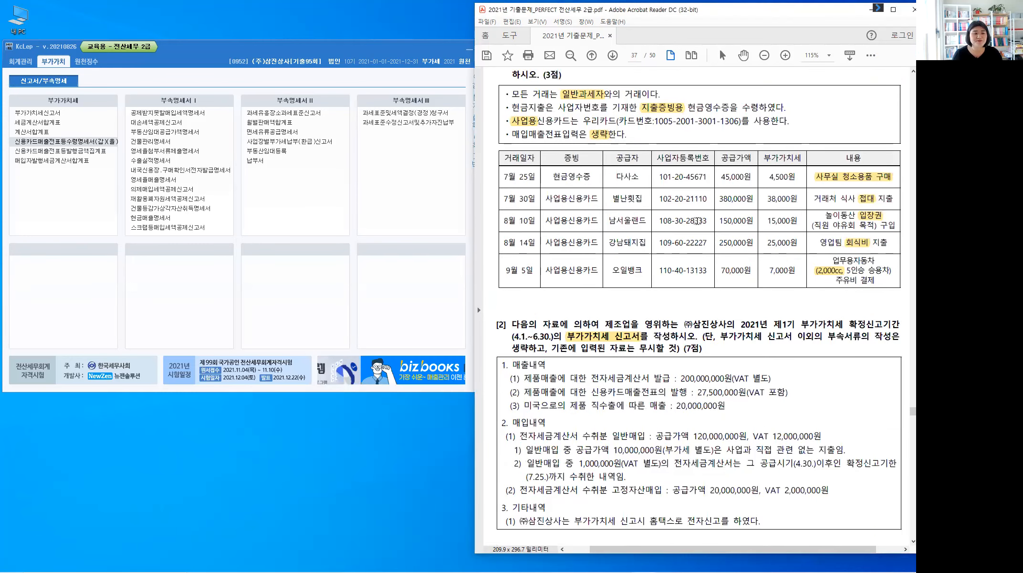
scroll(697, 220, "down", 2)
scroll(697, 220, "down", 1)
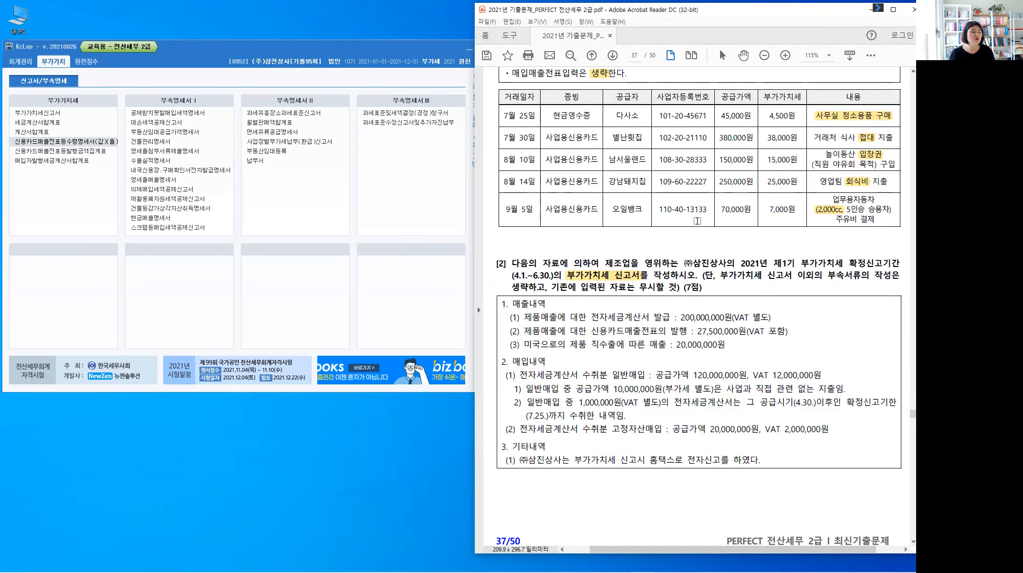
left_click(42, 118)
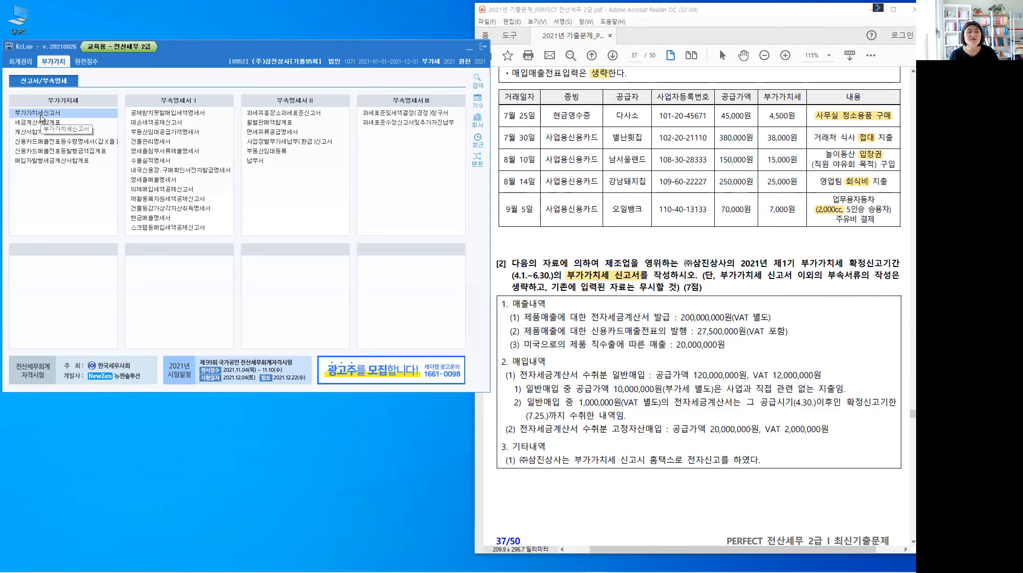
left_click(40, 116)
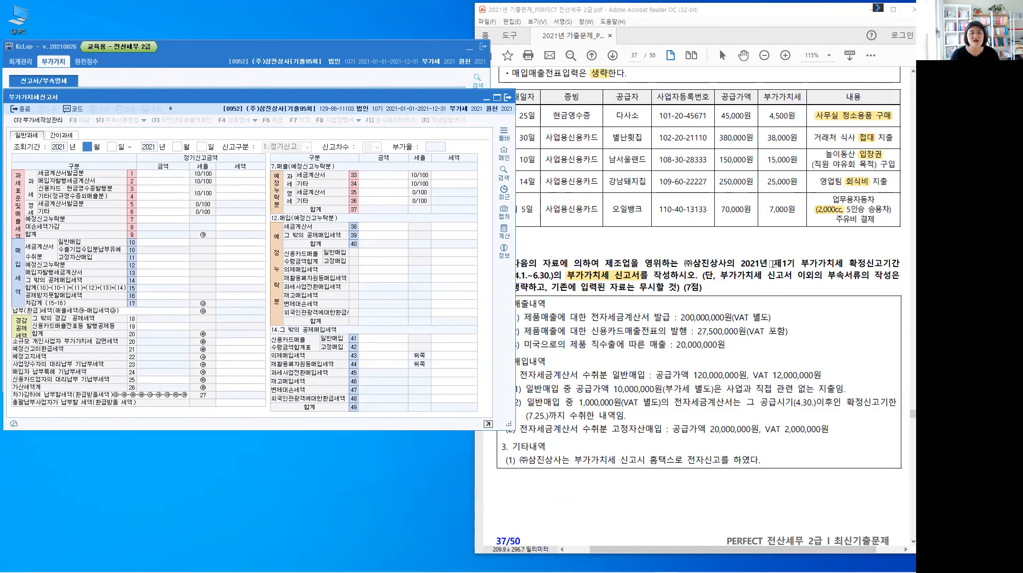
- Set the 조회기간 of the 부가가치세신고서 to 2021년 4월 1일 ~ 2021년 6월 30일 and load the form
left_click(577, 280)
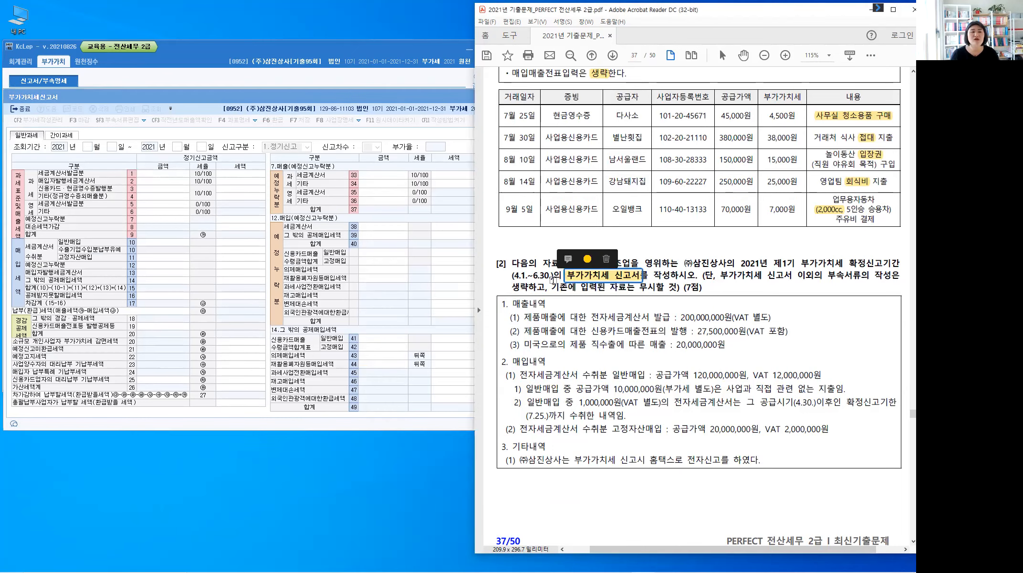
left_click(689, 250)
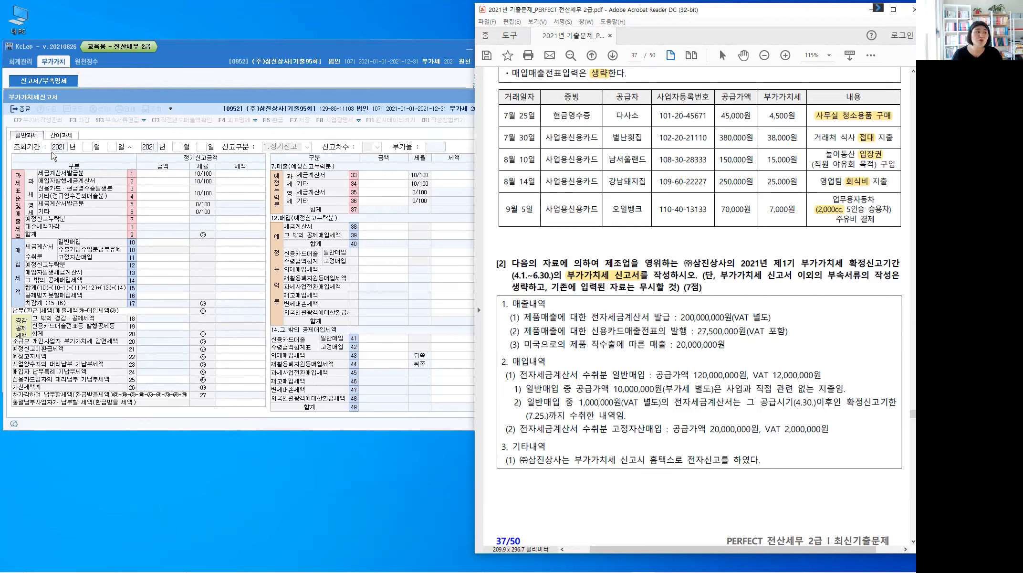
double_click(113, 102)
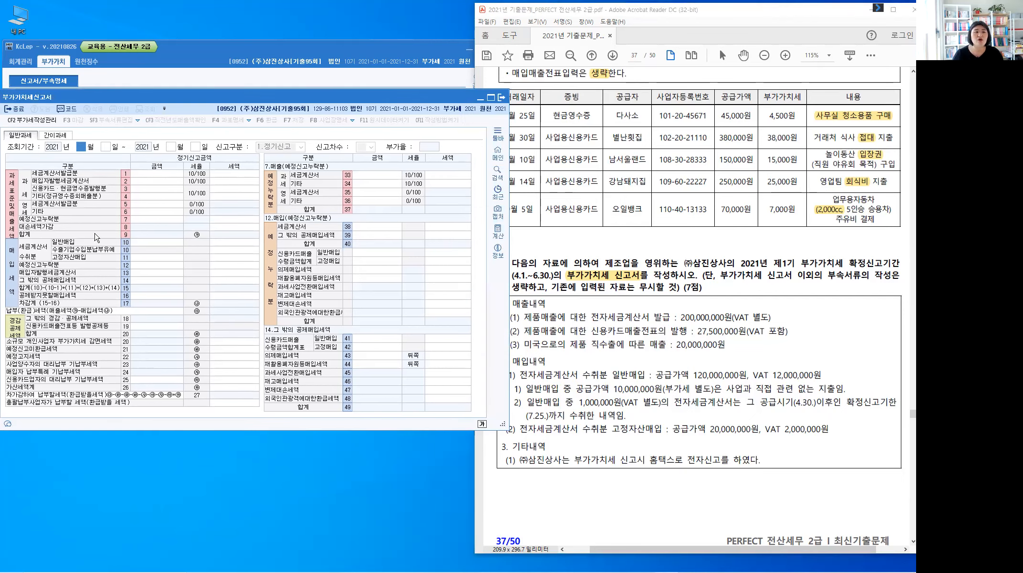
type("4")
key("Return")
key("Return")
type("6")
key("Return")
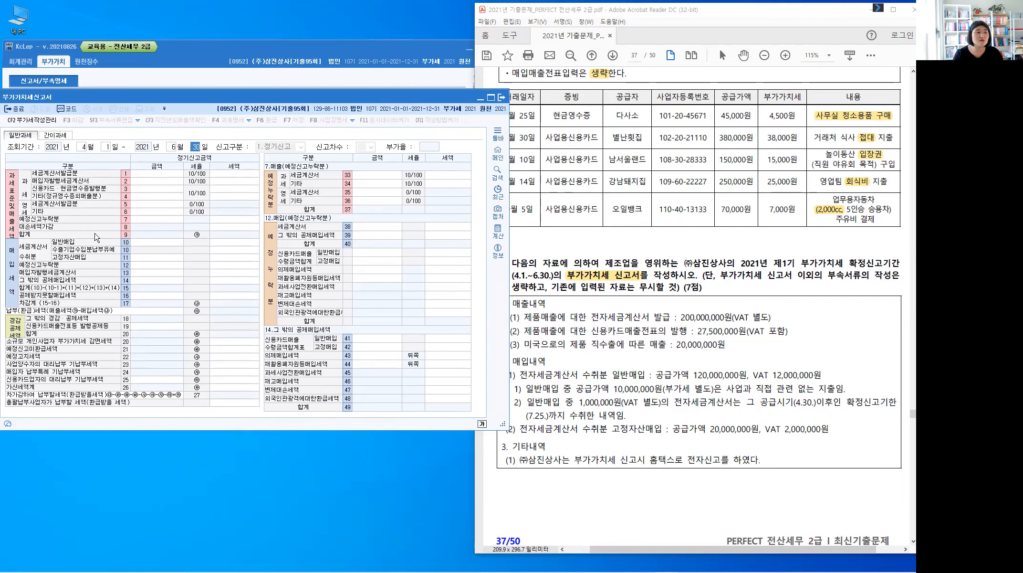
key("Return")
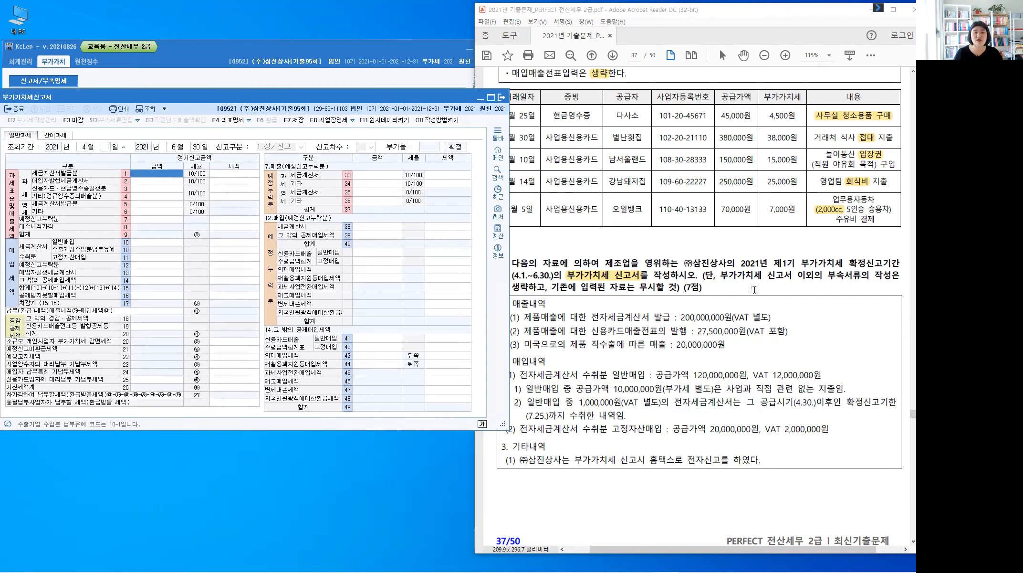
- Highlight 홈택스로 전자신고를 under 기타내역 in the problem PDF and handwrite an arrow with 전자신고세액공제 10,000원 below it
left_click(575, 308)
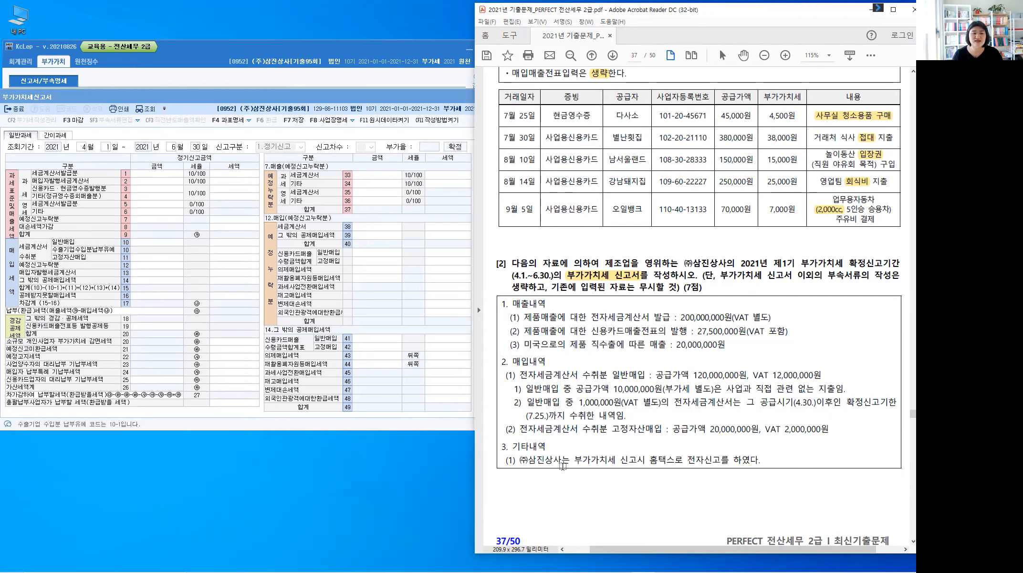
mouse_move(651, 459)
left_mouse_down()
mouse_move(729, 459)
mouse_move(736, 495)
left_mouse_up()
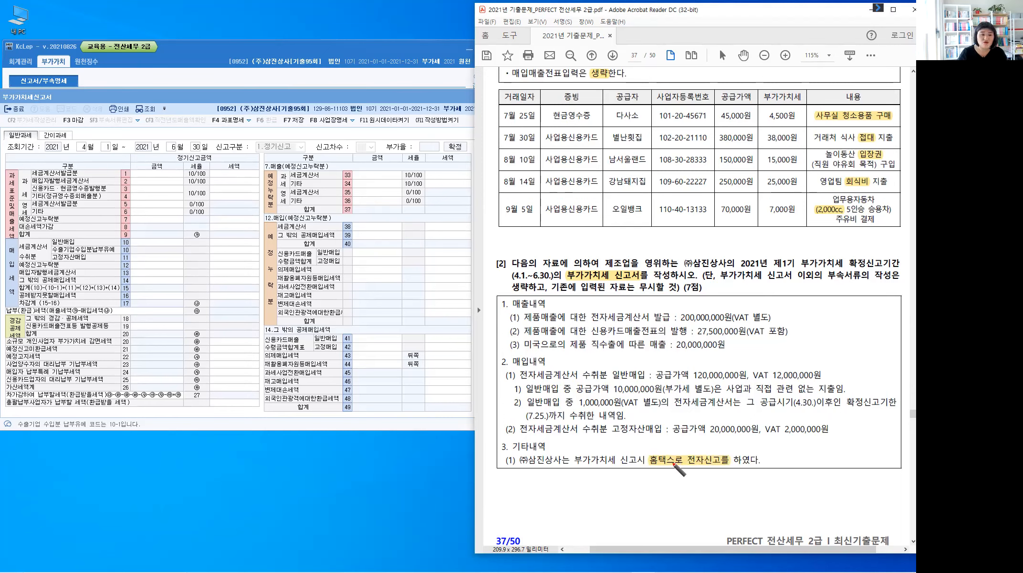
left_click_drag(653, 468, 673, 484)
left_click_drag(673, 480, 677, 480)
left_click_drag(677, 475, 679, 487)
left_click_drag(680, 476, 681, 485)
left_click_drag(688, 475, 687, 486)
left_click_drag(687, 481, 690, 481)
left_click_drag(693, 475, 699, 483)
left_click_drag(692, 483, 706, 482)
left_click_drag(700, 486, 711, 485)
left_click_drag(713, 479, 717, 479)
left_click_drag(718, 477, 717, 486)
mouse_move(721, 475)
left_mouse_down()
mouse_move(721, 487)
mouse_move(726, 478)
left_mouse_up()
left_click_drag(729, 477, 732, 481)
mouse_move(733, 475)
left_mouse_down()
mouse_move(733, 490)
mouse_move(745, 481)
left_mouse_up()
left_click_drag(742, 481, 742, 483)
left_click_drag(737, 484, 747, 483)
left_click_drag(742, 486, 754, 482)
left_click_drag(751, 481, 754, 486)
left_click_drag(756, 477, 756, 488)
mouse_move(758, 476)
left_mouse_down()
mouse_move(759, 490)
mouse_move(769, 490)
left_mouse_up()
left_click_drag(777, 480, 789, 482)
left_click_drag(794, 481, 799, 483)
left_click_drag(806, 479, 806, 480)
left_click_drag(803, 485, 809, 484)
left_click_drag(806, 485, 806, 489)
left_click_drag(809, 486, 811, 487)
left_click_drag(812, 478, 812, 489)
left_click_drag(805, 487, 814, 492)
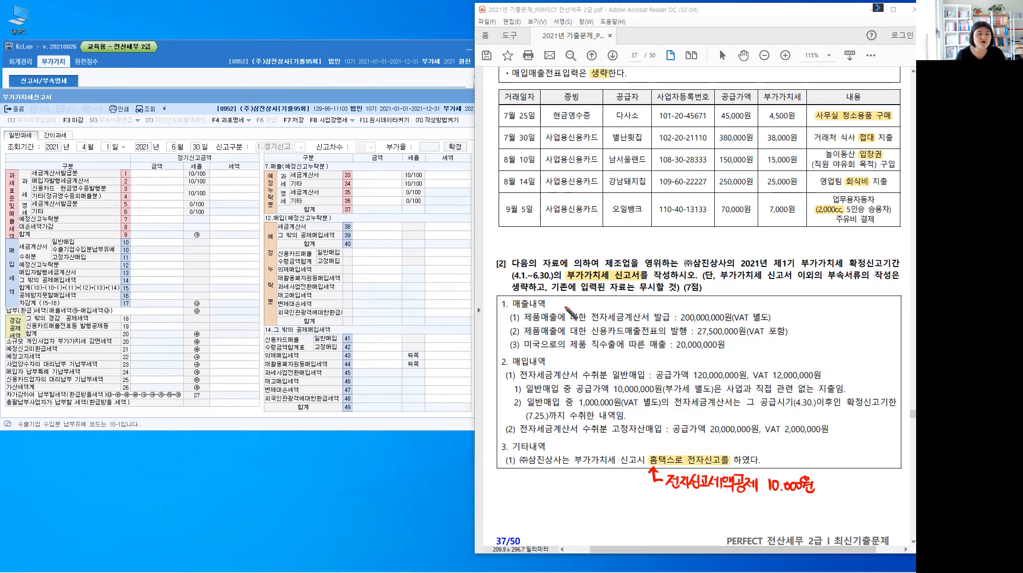
key("ctrl")
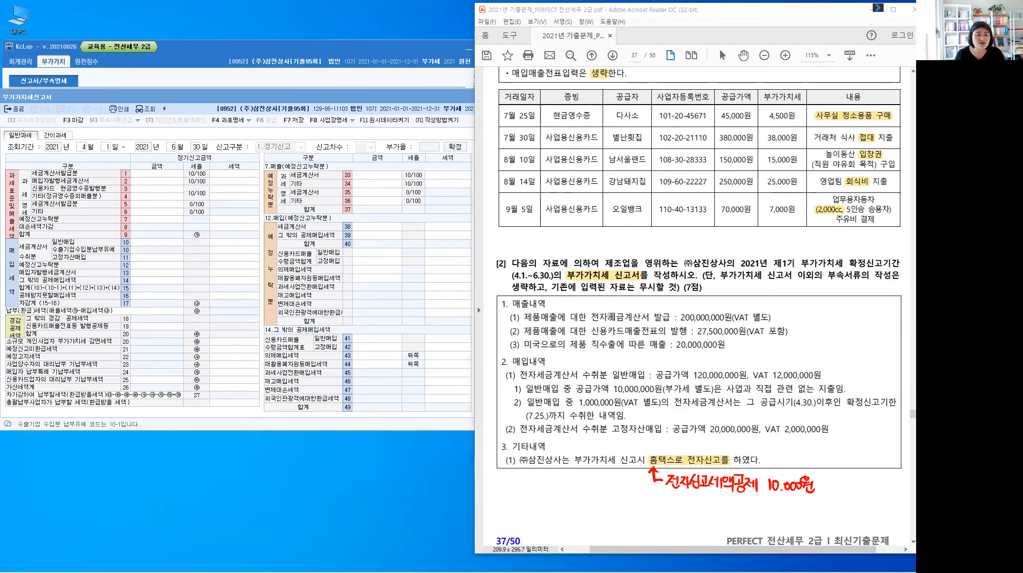
- Highlight 전자세금계산서 발급 in the first 매출내역 item and handwrite the form line number (1) beside it
left_click_drag(609, 317, 665, 322)
left_click(93, 177)
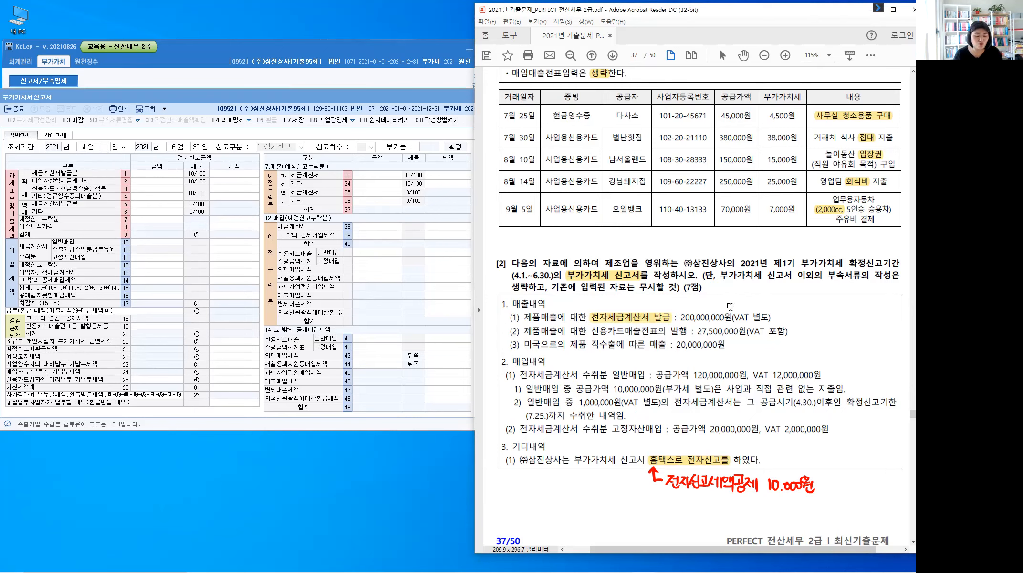
key("alt+1")
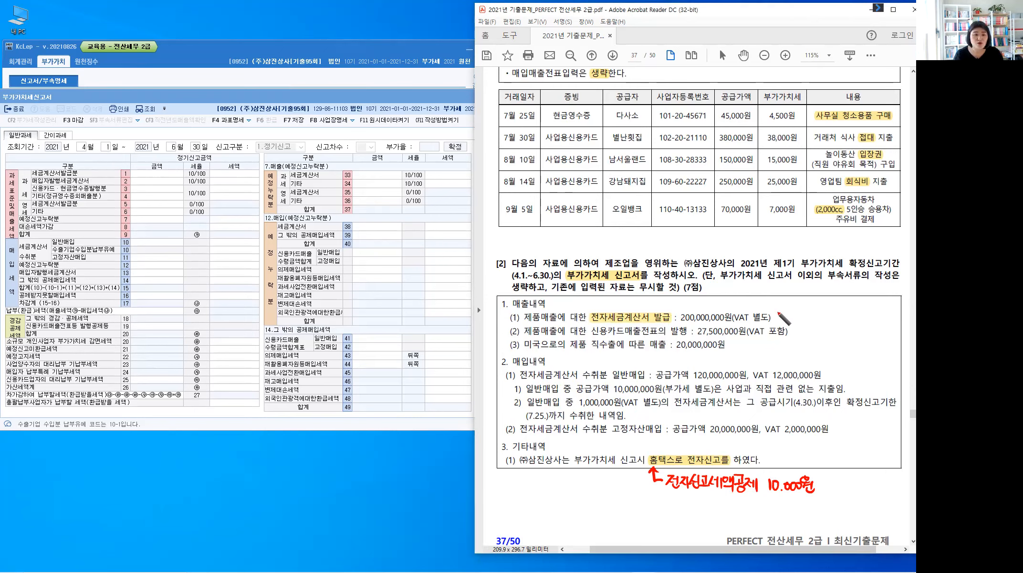
left_click_drag(778, 311, 781, 322)
left_click_drag(785, 311, 786, 323)
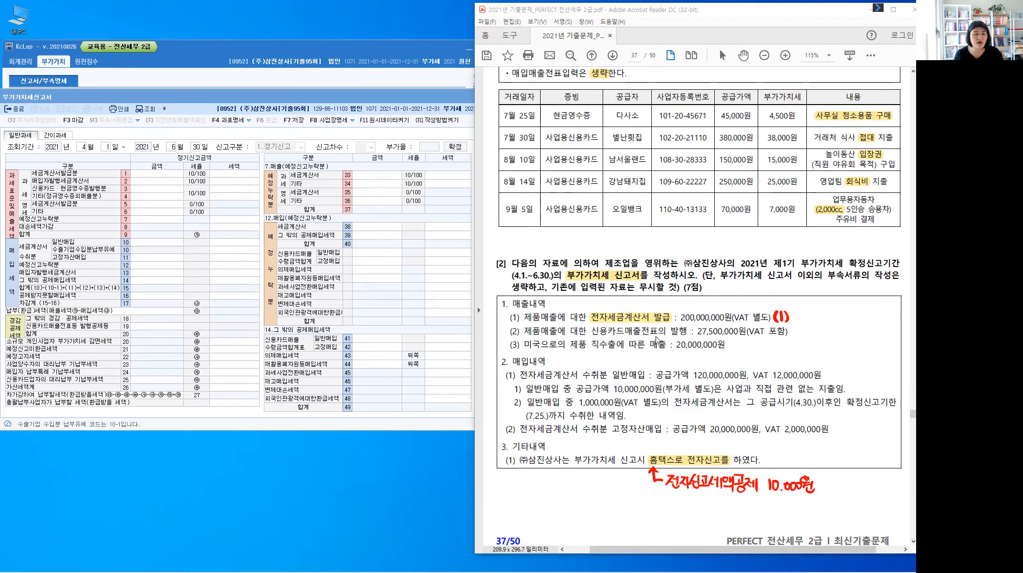
- Highlight 신용카드매출전표의 발행 and 포함 in the second 매출내역 item and handwrite line number (3) beside it
left_click_drag(593, 331, 688, 333)
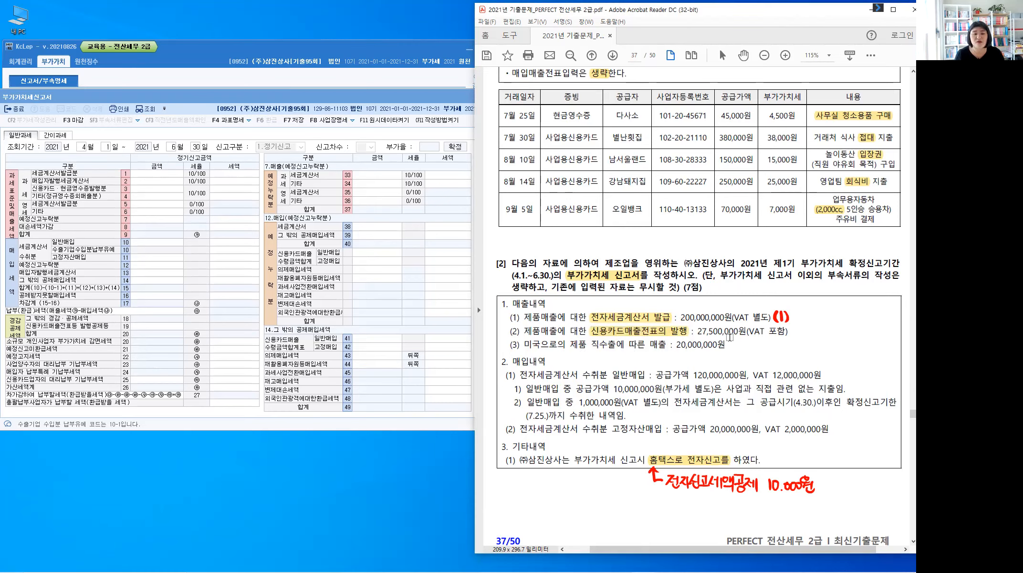
left_click(776, 333)
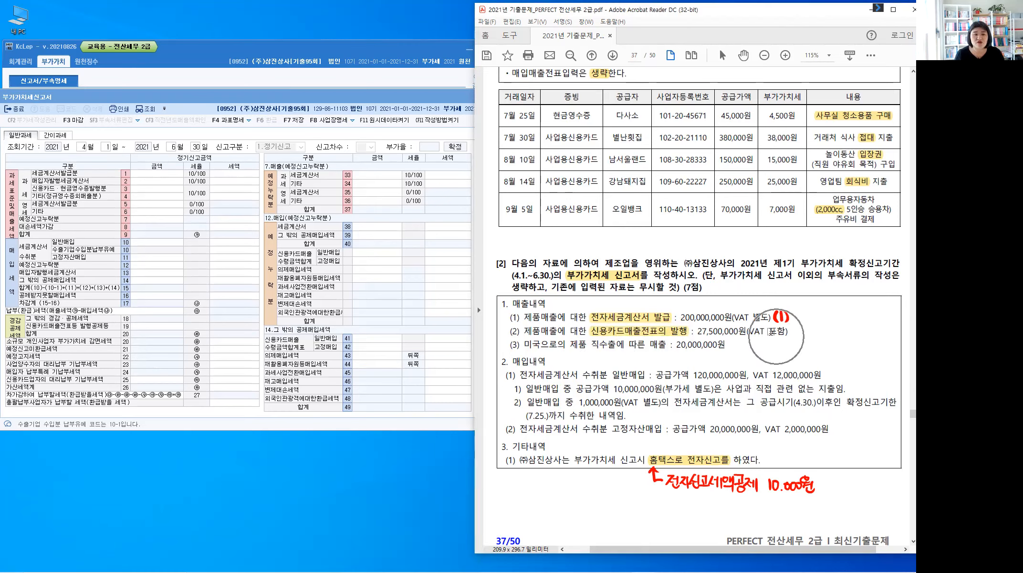
double_click(776, 336)
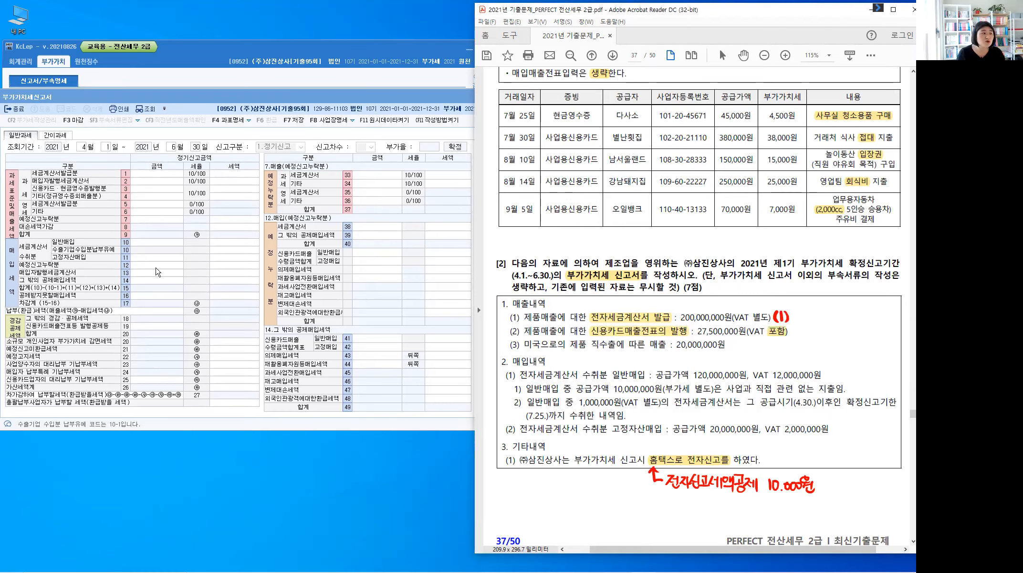
left_click(26, 192)
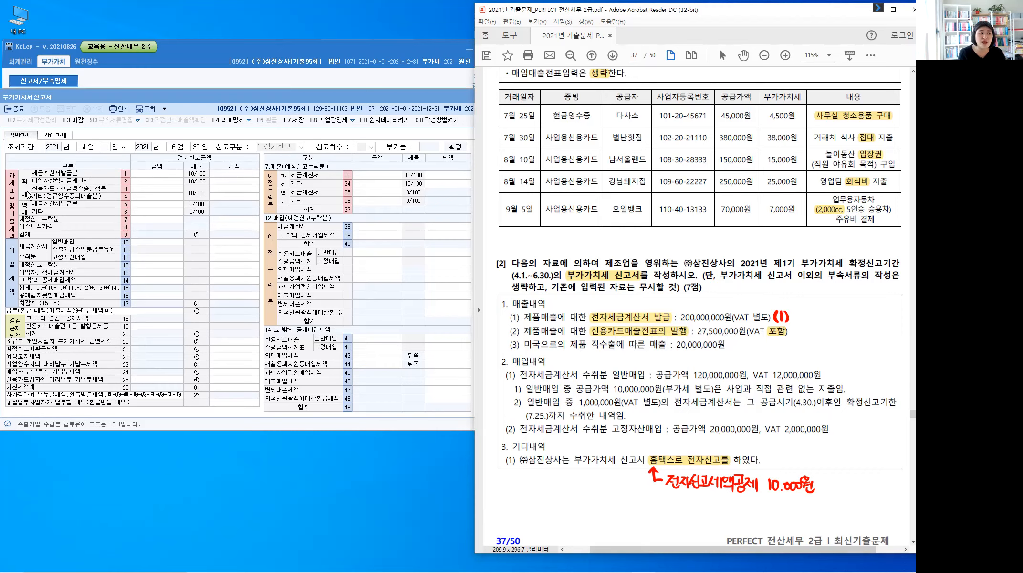
left_click(74, 190)
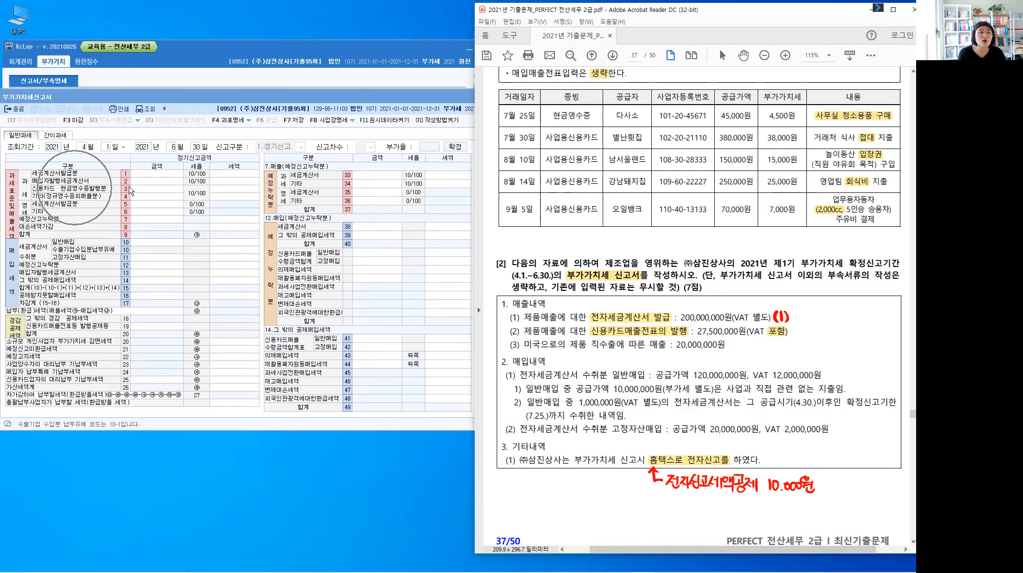
key("ctrl")
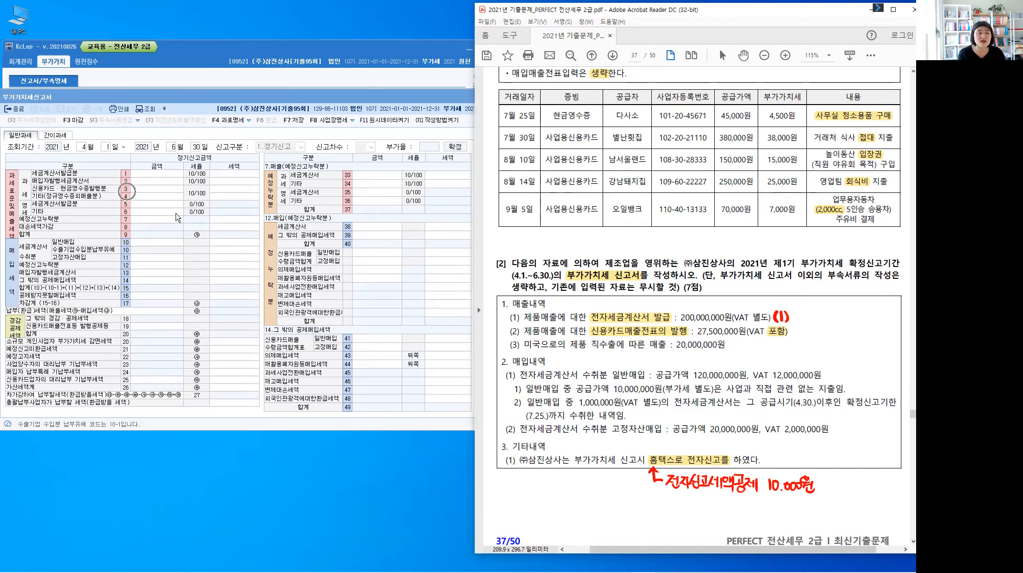
key("alt+1")
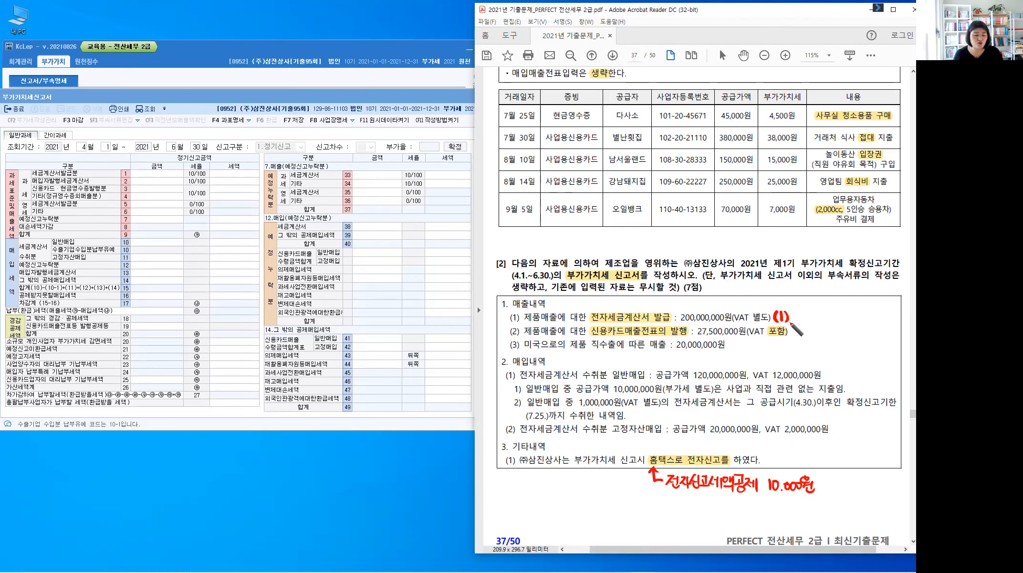
left_click_drag(794, 325, 794, 336)
left_click_drag(804, 326, 806, 337)
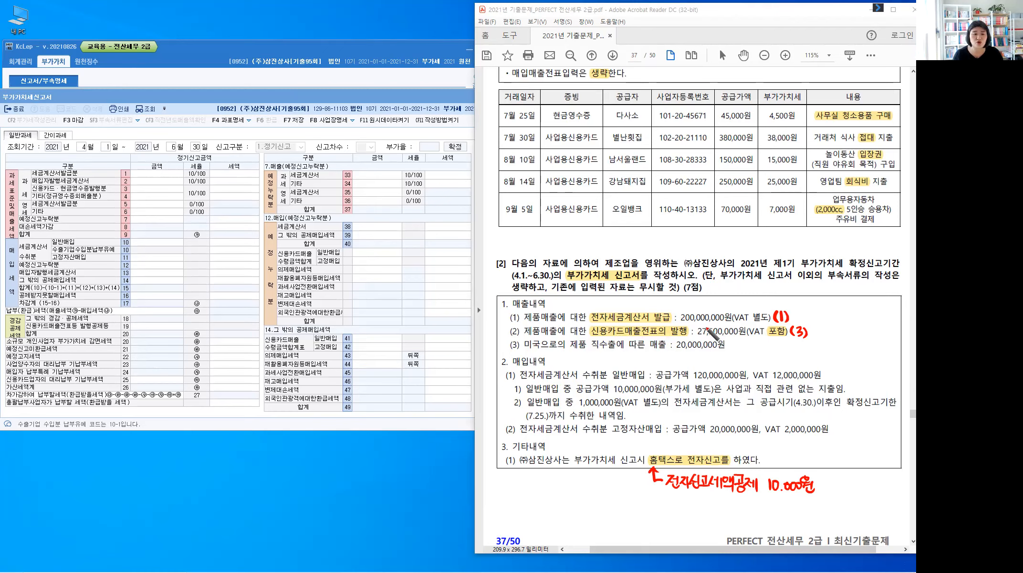
- Handwrite the split 25,000,000/2,500,000 with an arrow to the 27,500,000원 card sales and add line number (19) after (3)
left_click_drag(726, 289, 707, 329)
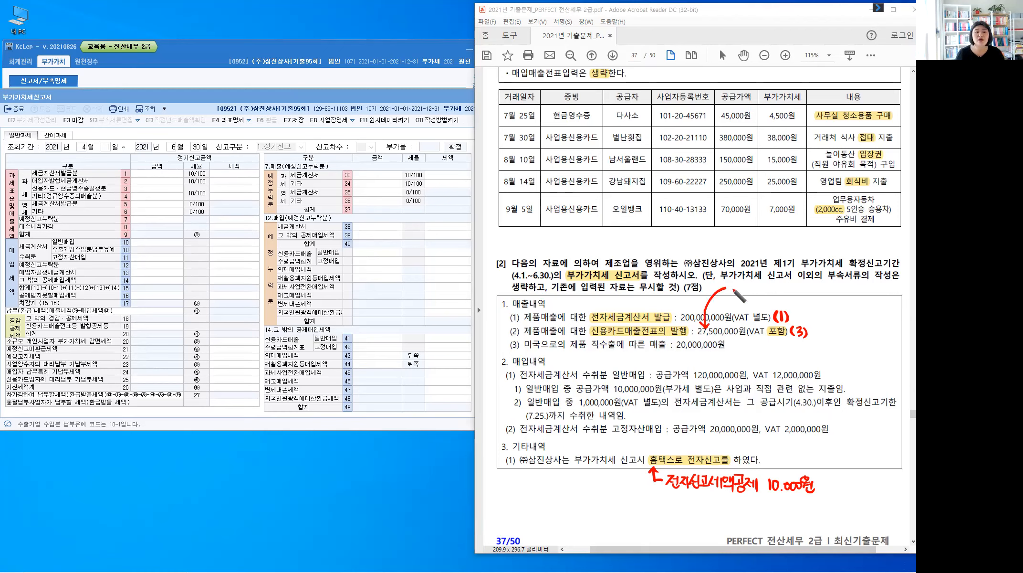
left_click_drag(745, 291, 774, 293)
left_click(773, 293)
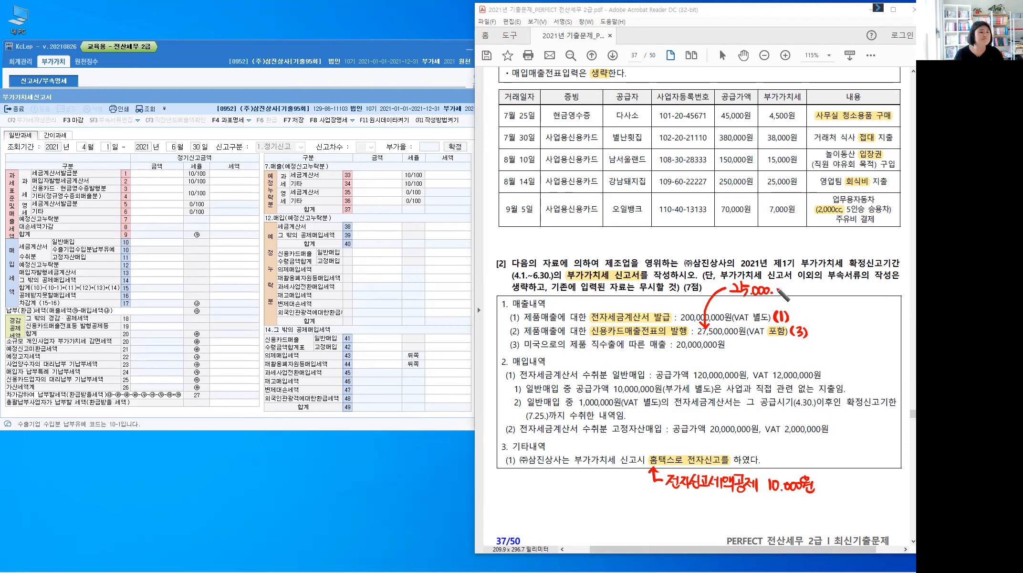
left_click_drag(783, 289, 850, 290)
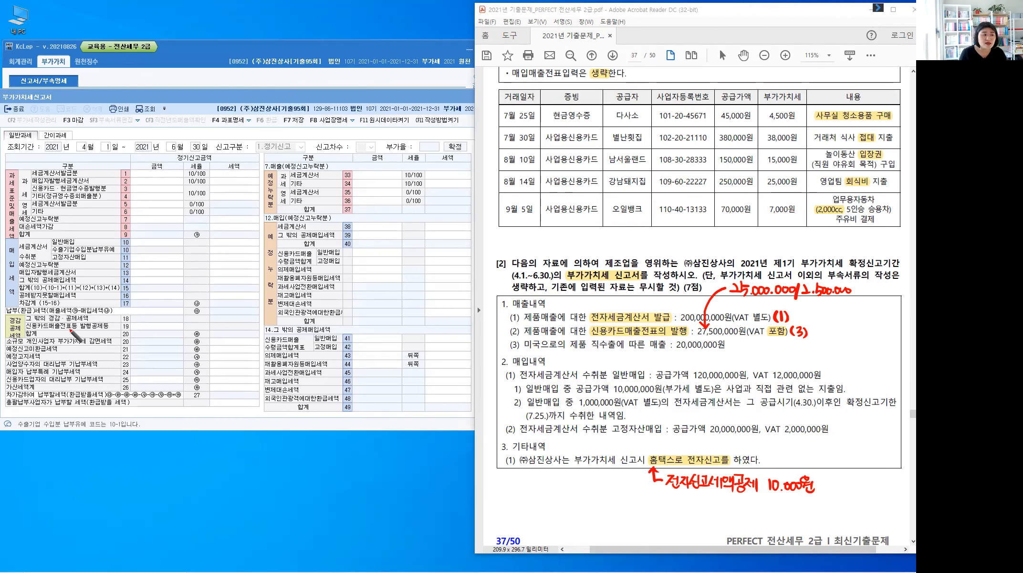
key("ctrl")
left_click_drag(814, 334, 831, 338)
left_click_drag(840, 329, 843, 338)
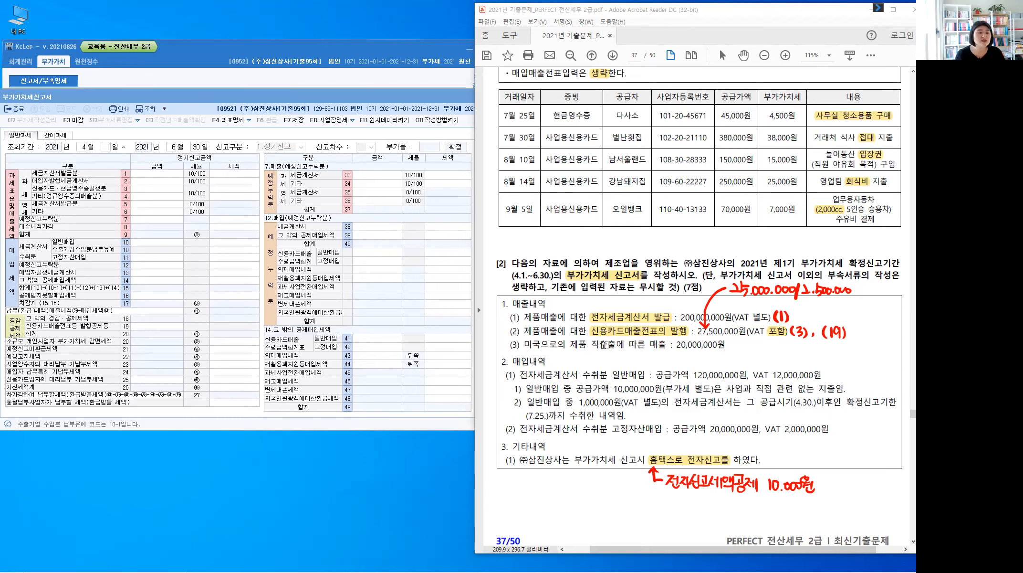
- Highlight 직수출 in the third 매출내역 item and handwrite line number (6) after its amount
left_click_drag(592, 345, 616, 351)
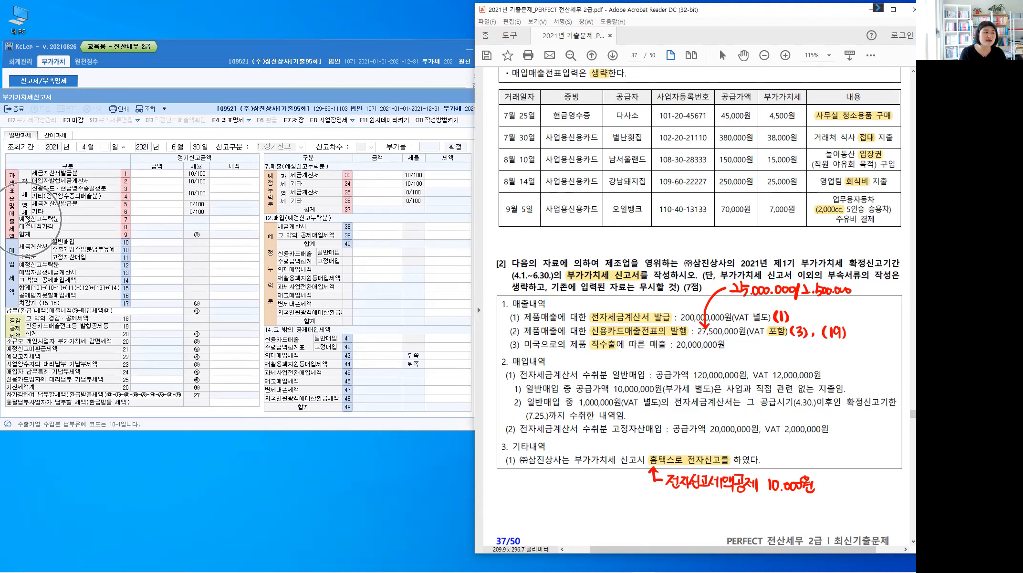
left_click(43, 216)
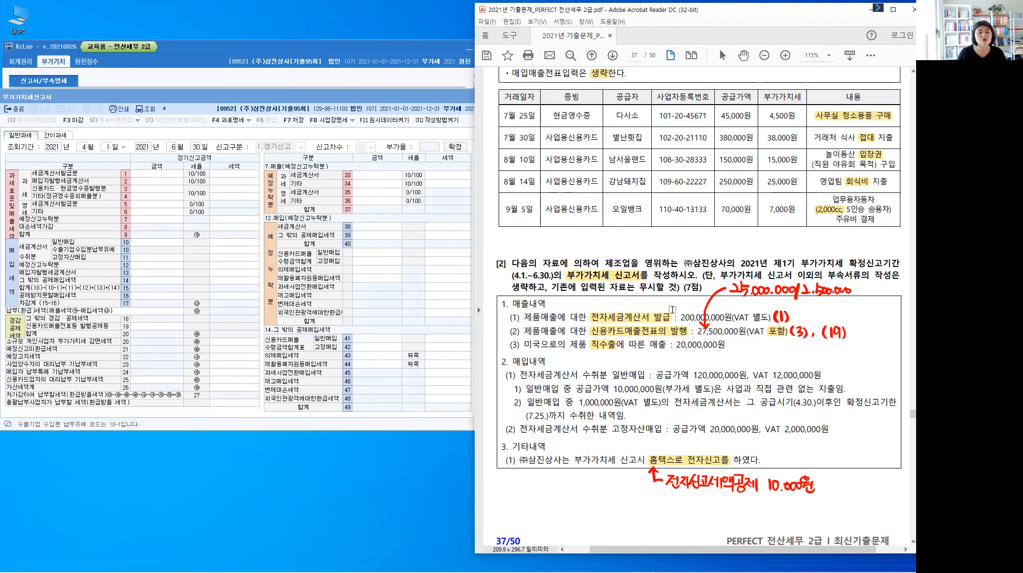
key("ctrl+shift+3")
mouse_move(730, 339)
left_mouse_down()
mouse_move(728, 350)
mouse_move(738, 349)
left_mouse_up()
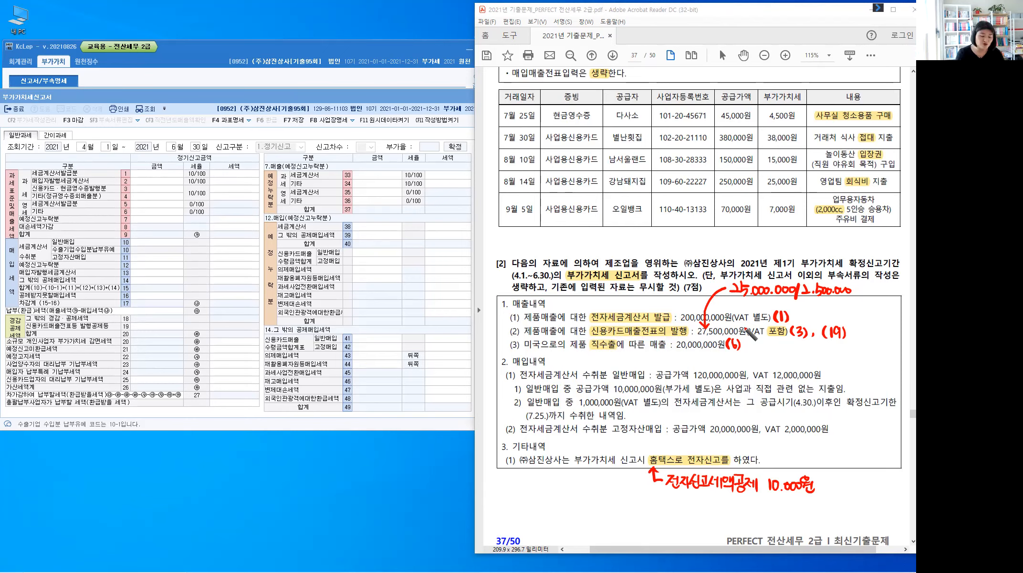
key("ctrl+shift+2")
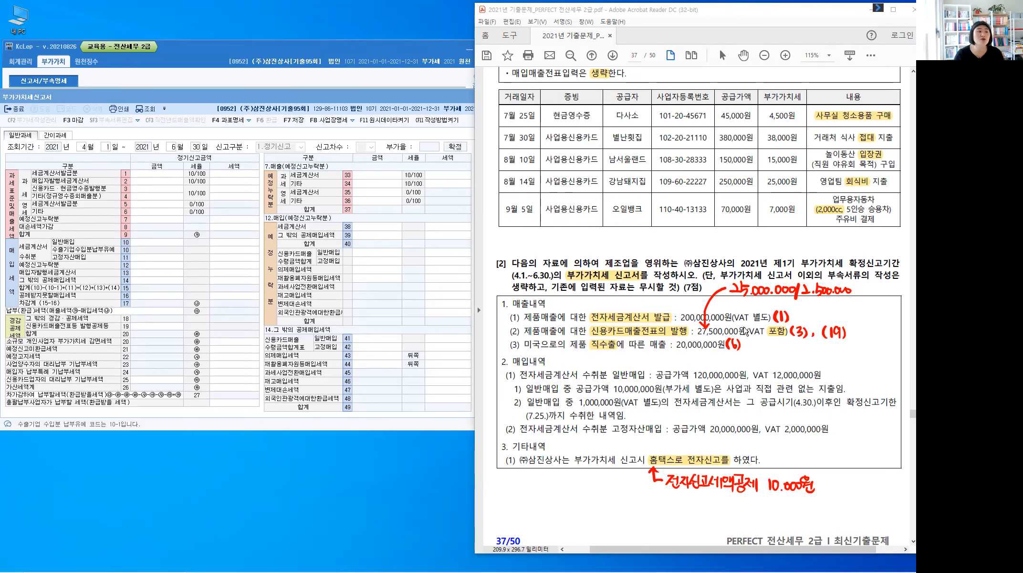
- Enter taxable sales of 200,000,000 for 세금계산서발급분 (1) and 25,000,000 for 신용카드·현금영수증발행분 (3)
left_click(163, 178)
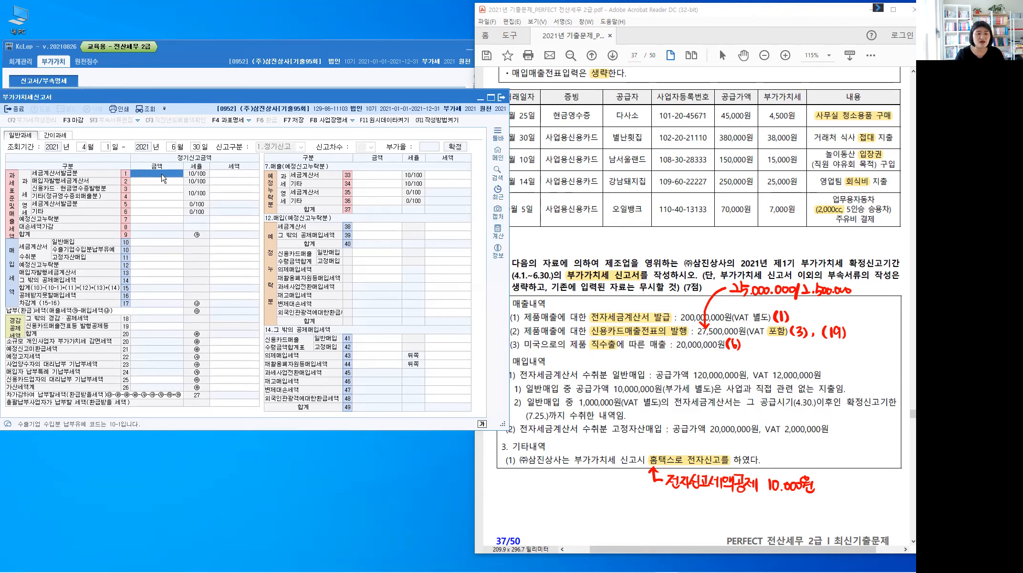
type("200,000,000")
key("Return")
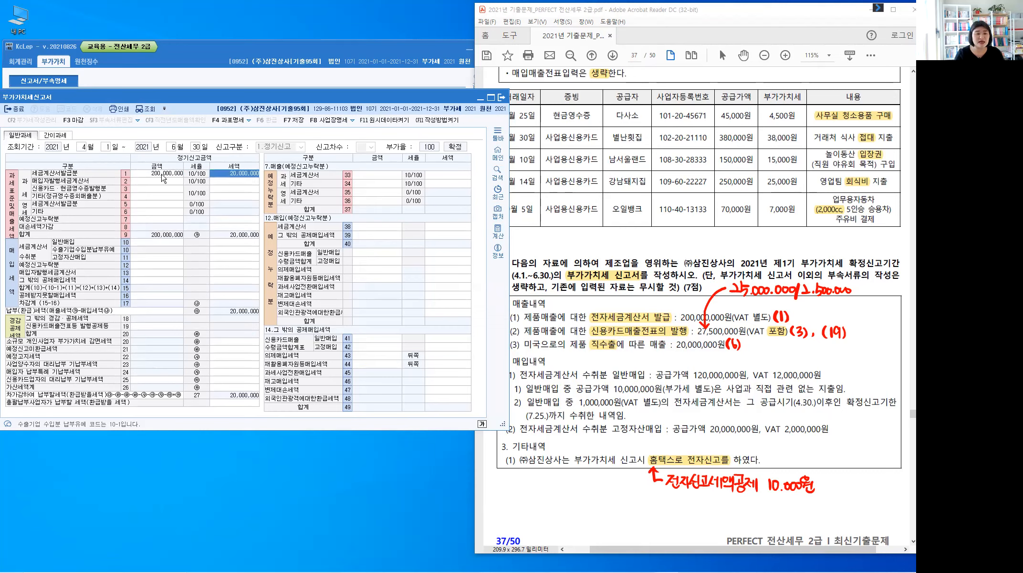
left_click(145, 190)
type("25,000,000")
key("Return")
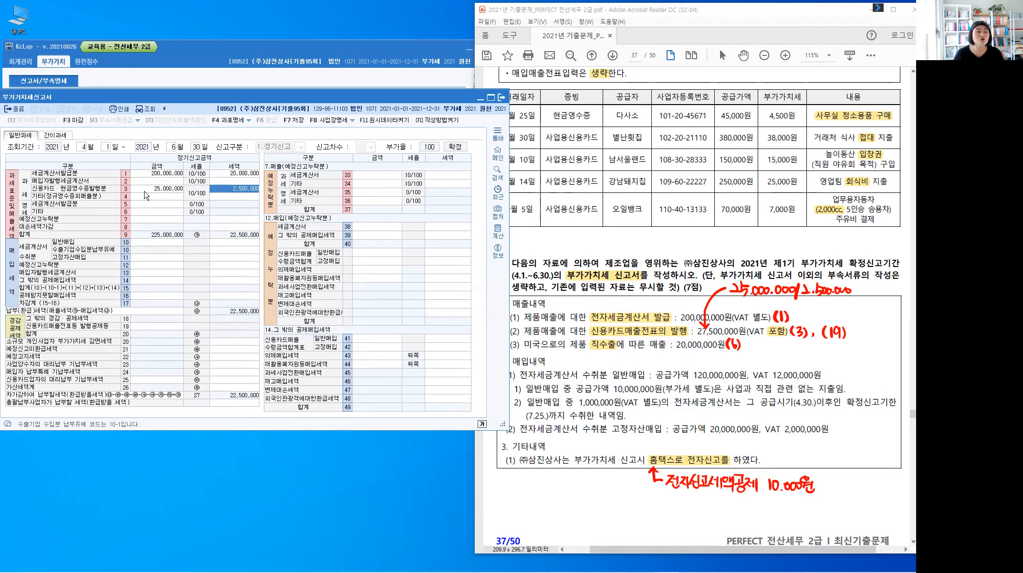
key("Return")
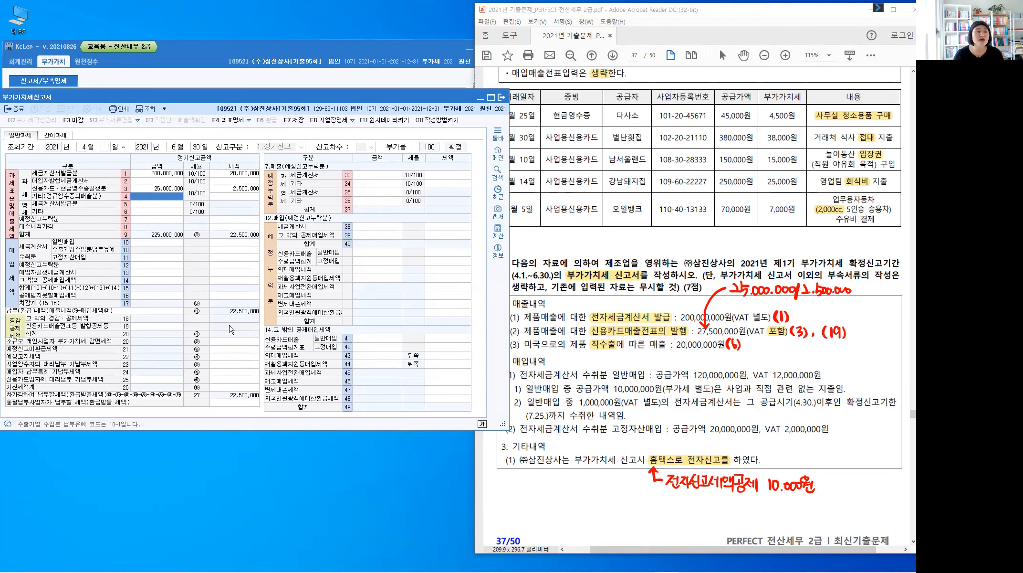
- Enter 27,500,000 as the 금액 of 신용카드매출전표등 발행공제등 (19)
left_click(156, 326)
left_click(155, 327)
type("27500000")
key("Return")
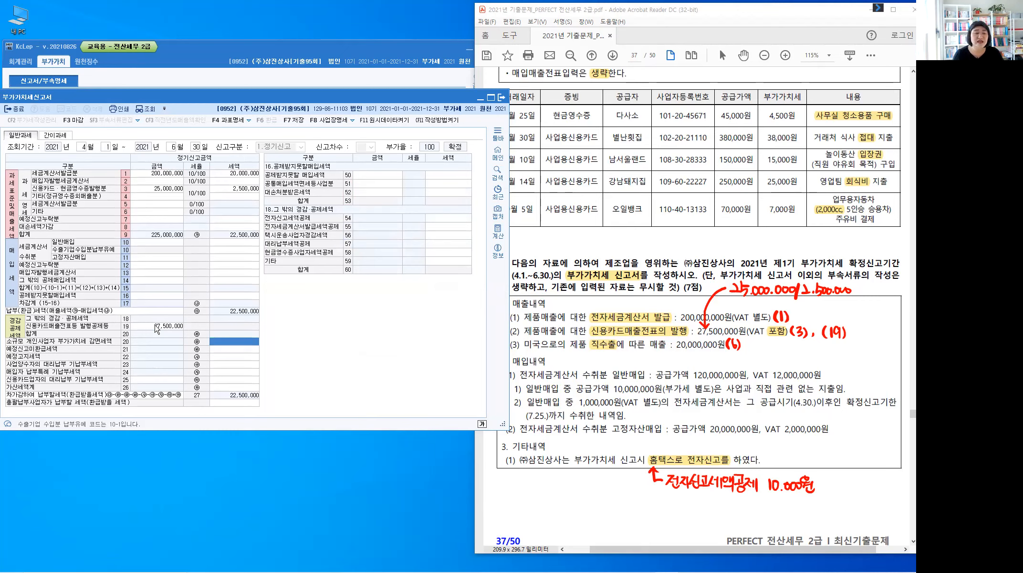
- Enter 20,000,000 as the 금액 of the 영세 기타 line (6) for the direct export sales
left_click(156, 212)
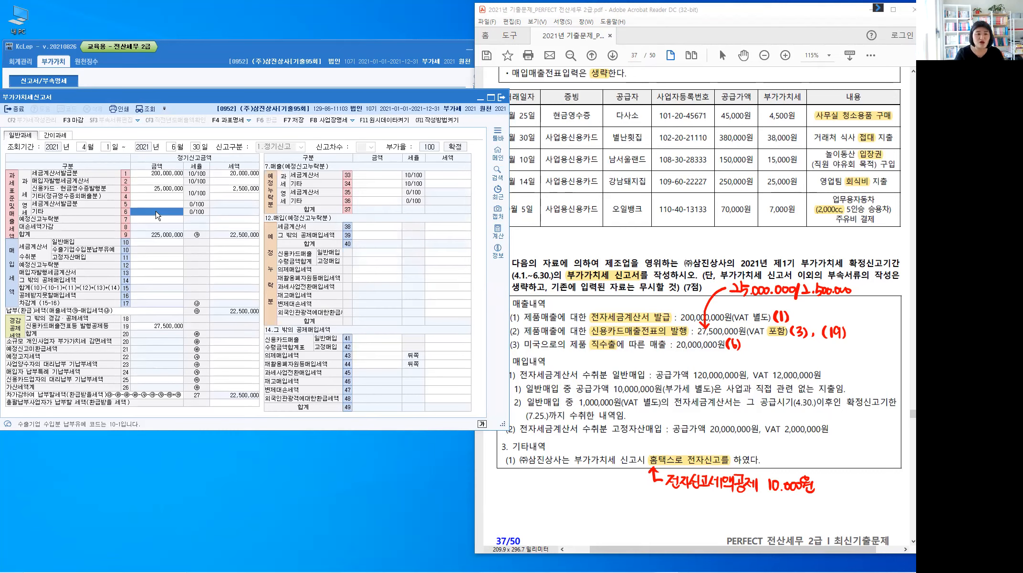
type("20,000,000")
key("Return")
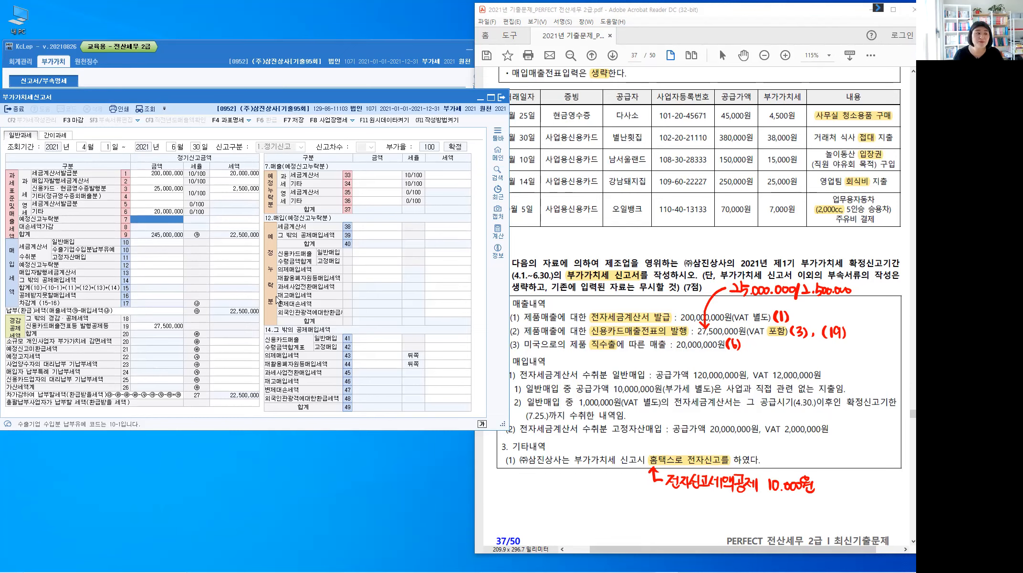
- Highlight 일반매입 in the first 매입내역 item of the PDF
left_click(555, 429)
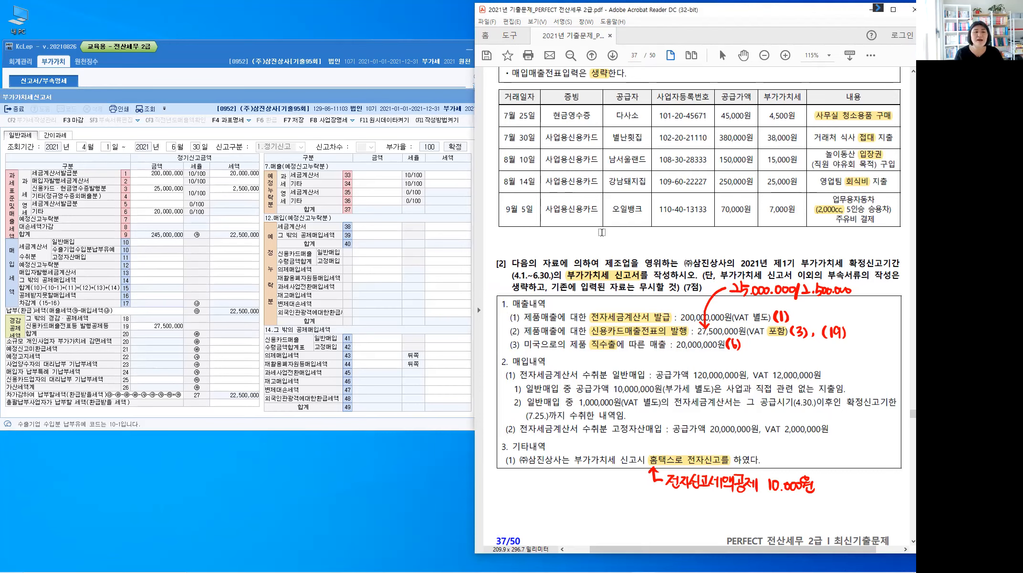
key("alt")
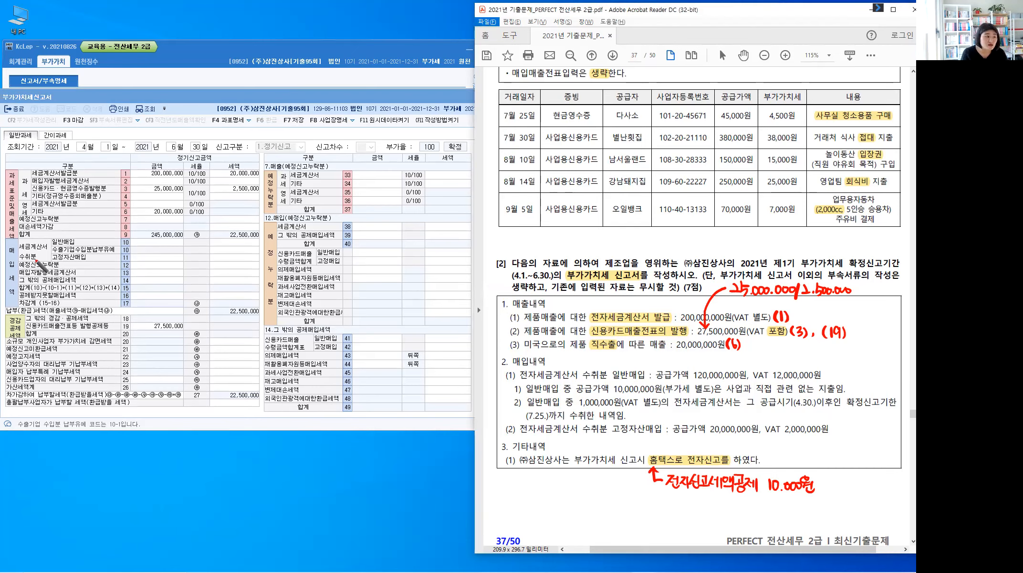
right_click(70, 239)
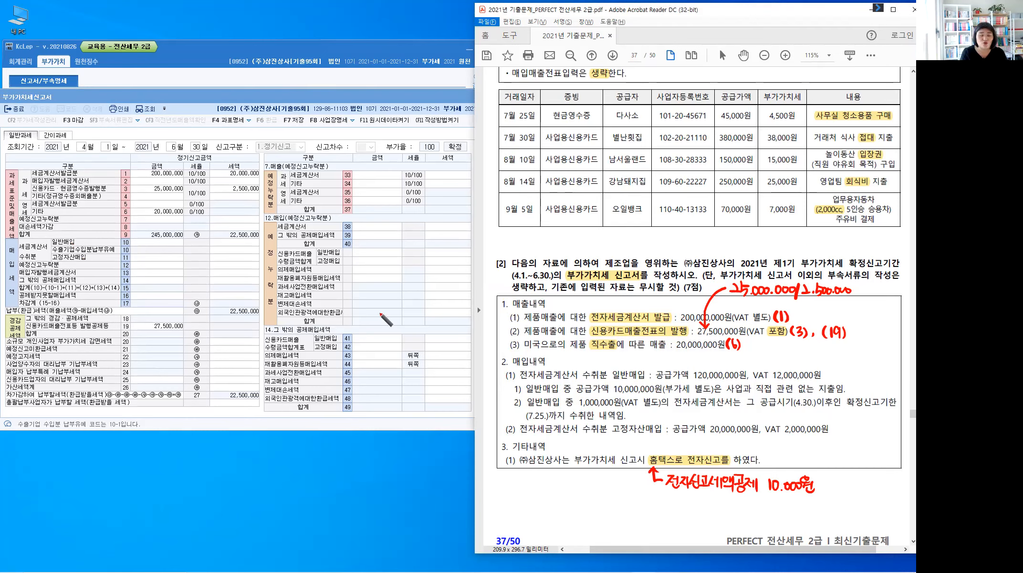
key("Escape")
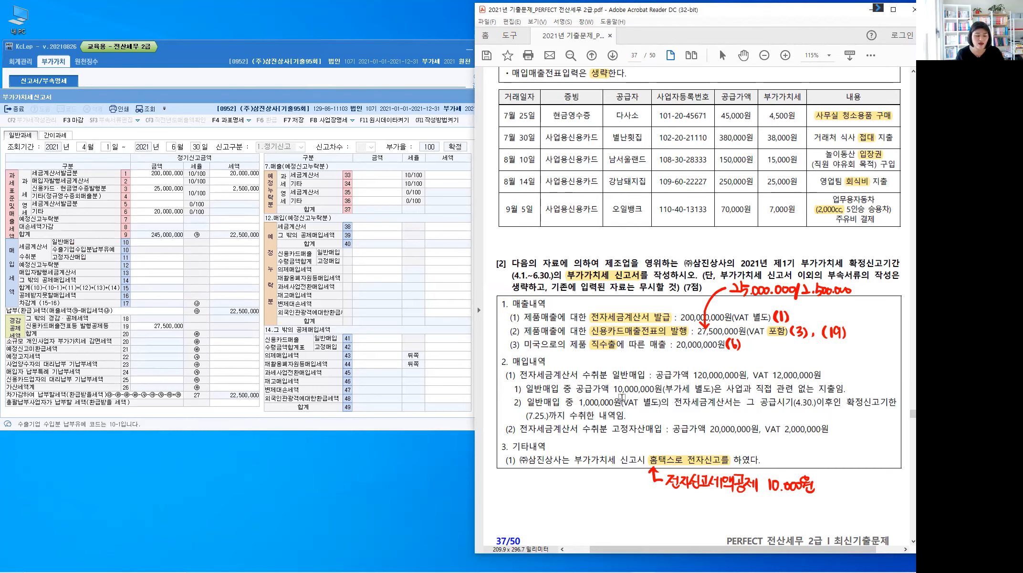
double_click(644, 375)
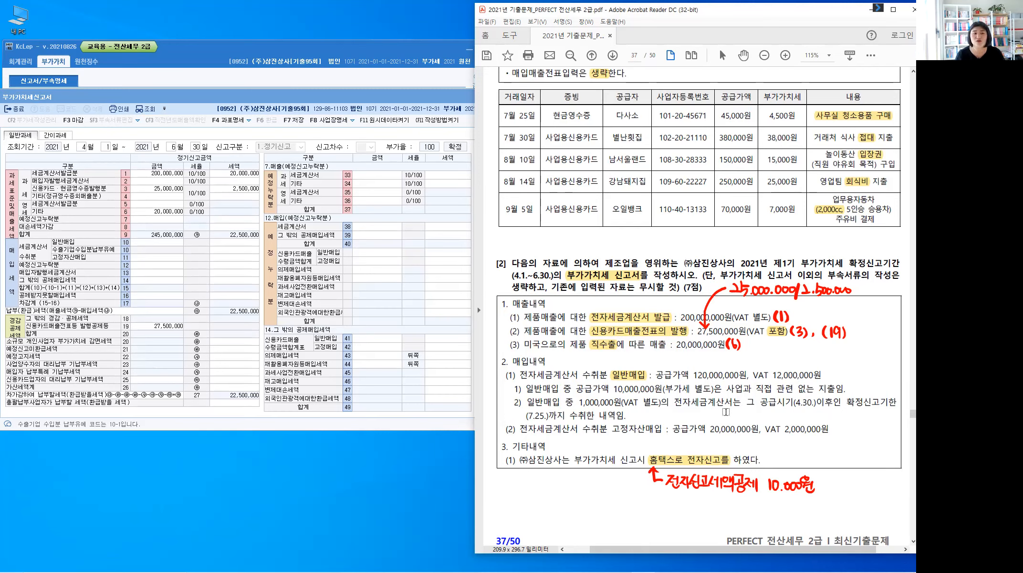
- Highlight 사업과 직접 관련 없는 지출임 in sub-item 1) and handwrite 54.불공 with an arrow pointing to it
left_click_drag(725, 388, 816, 389)
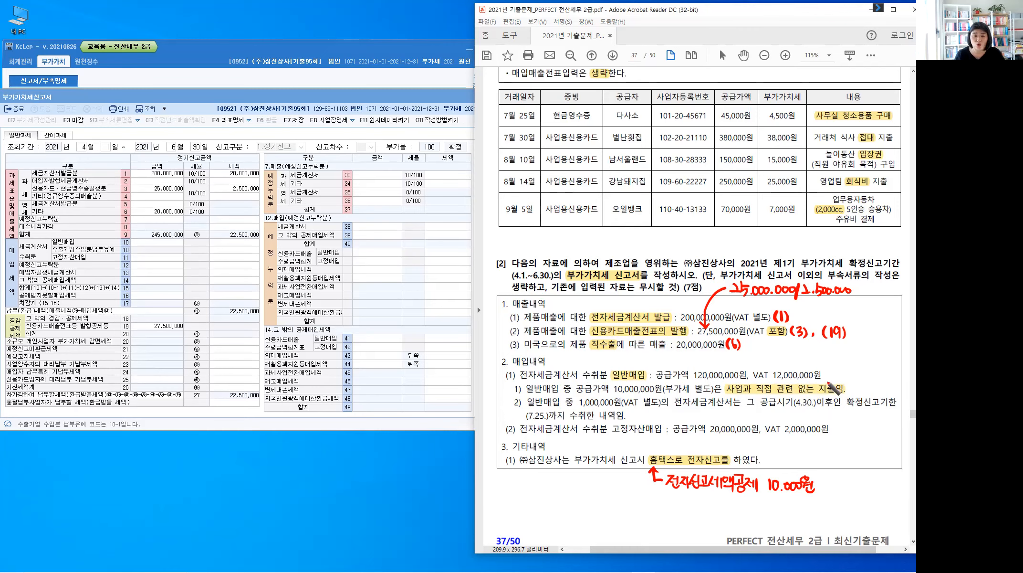
mouse_move(833, 368)
left_mouse_down()
mouse_move(828, 380)
mouse_move(857, 367)
left_mouse_up()
left_click(853, 372)
left_click_drag(862, 360, 864, 368)
left_click_drag(858, 371, 873, 366)
left_click_drag(869, 365, 866, 371)
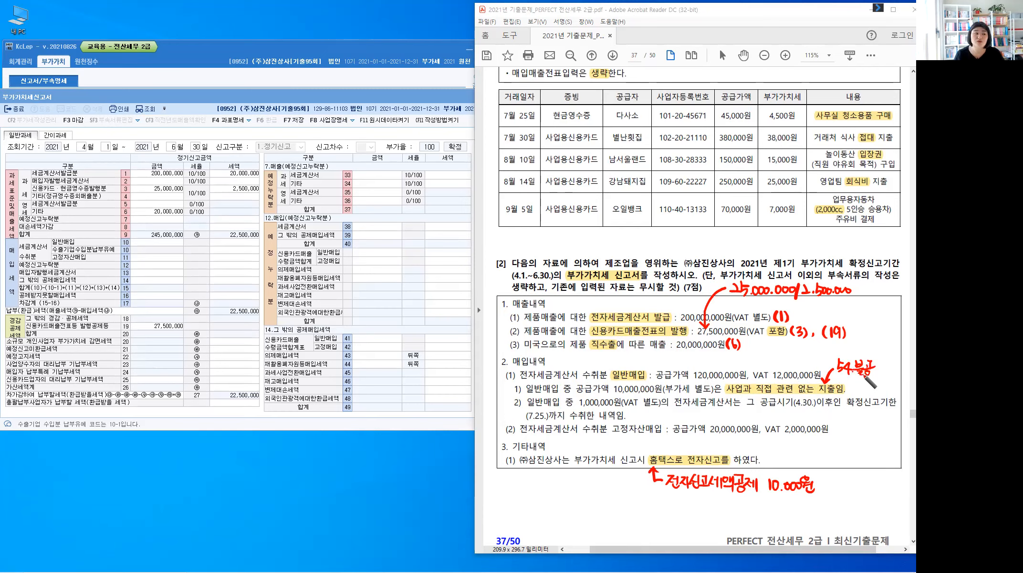
- Open the breakdown of 공제받지못할매입세액 (16) in the VAT return and select the amount cell of line 50
right_click(130, 296)
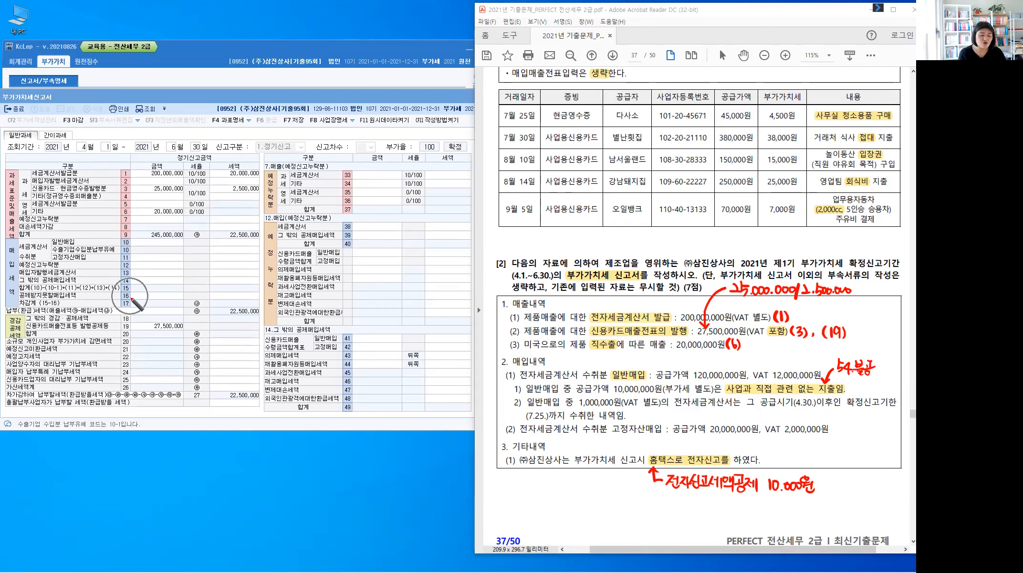
key("alt")
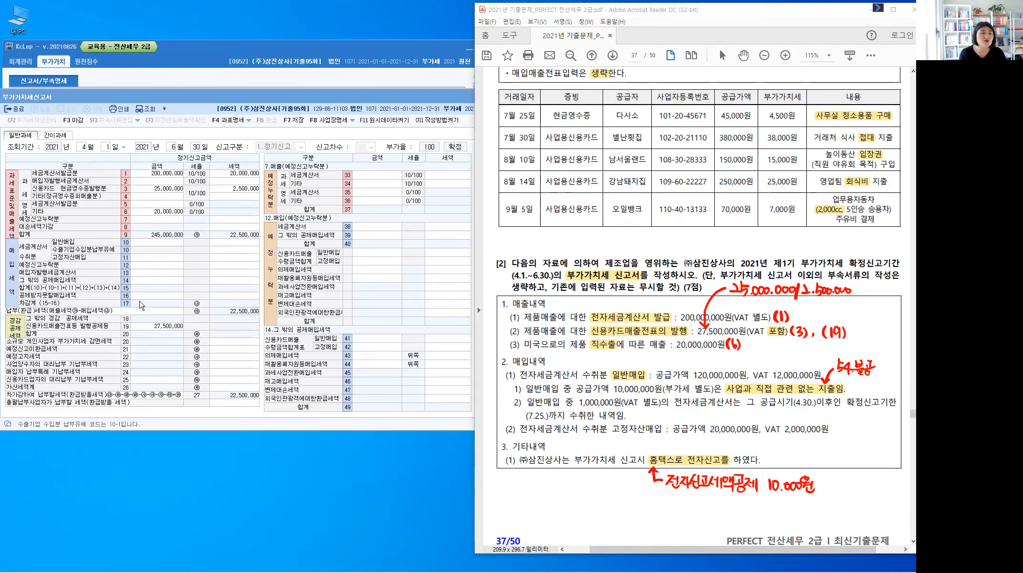
left_click(134, 297)
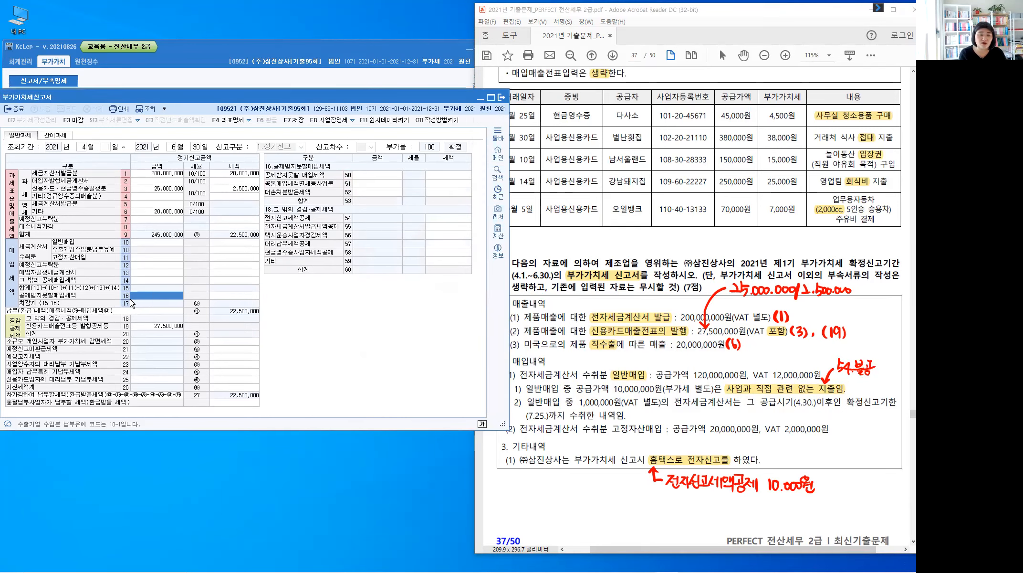
left_click(309, 170)
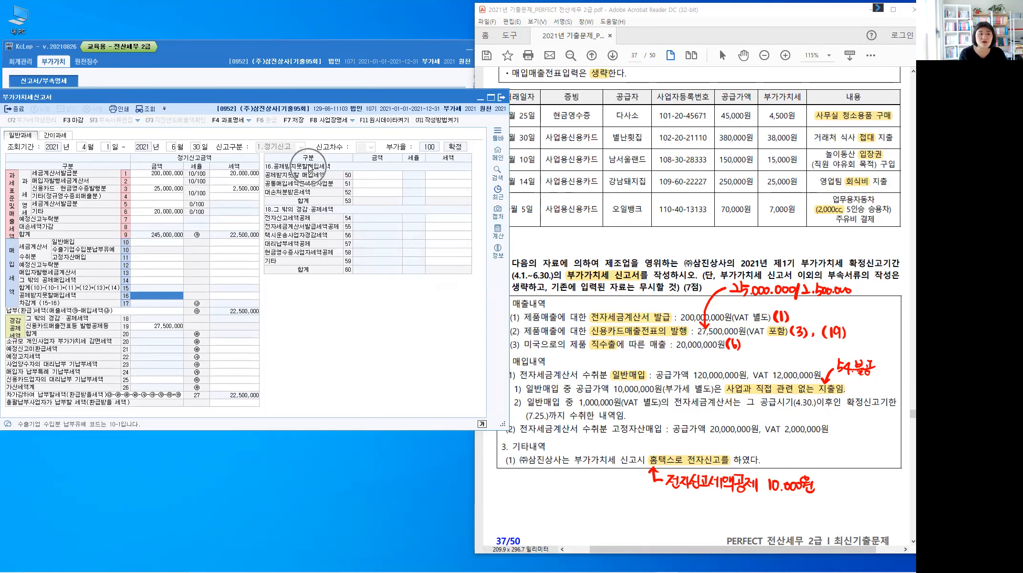
left_click(361, 180)
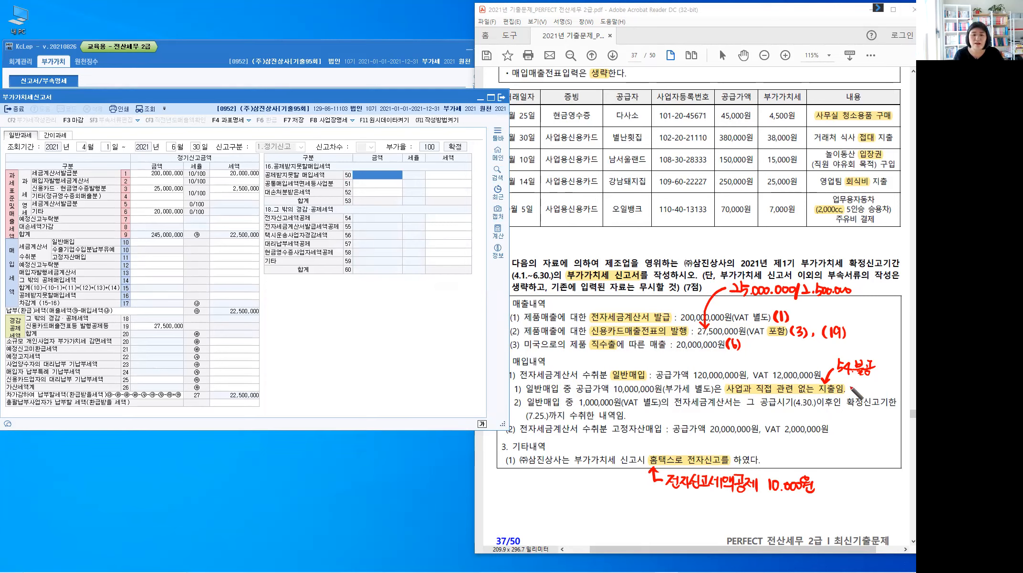
- Handwrite the line reference (16)-(50) after sub-item 1) of the 매입내역
left_click_drag(852, 385, 855, 393)
left_click_drag(864, 384, 872, 390)
left_click(874, 391)
mouse_move(876, 384)
left_mouse_down()
mouse_move(875, 396)
mouse_move(894, 386)
mouse_move(885, 395)
left_mouse_up()
left_click_drag(890, 383, 891, 395)
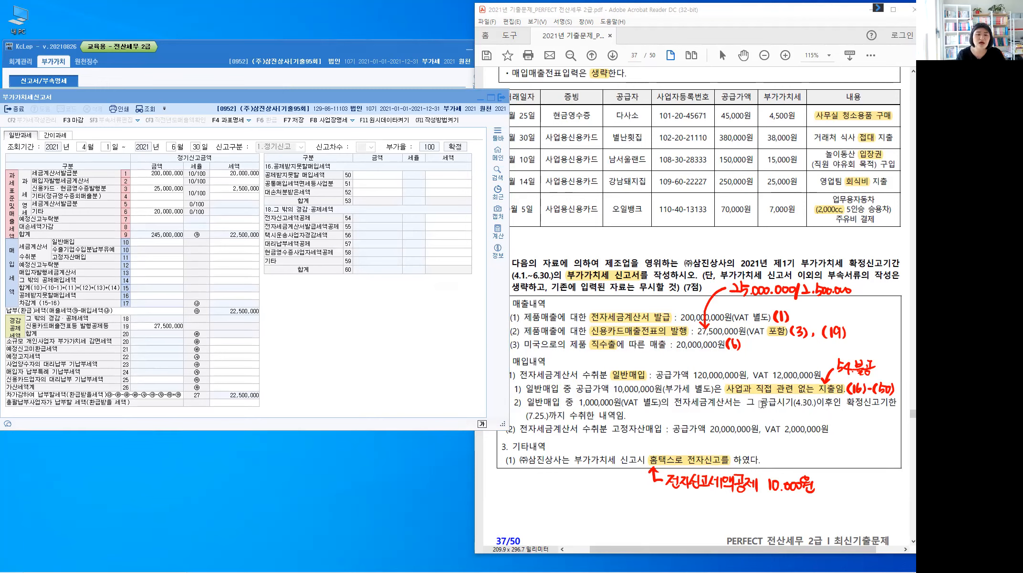
- Highlight 공급시기(4.30.) and 확정신고기한(7.25.)까지 수취한 내역임 in sub-item 2) of the 매입내역
left_click_drag(760, 402, 810, 408)
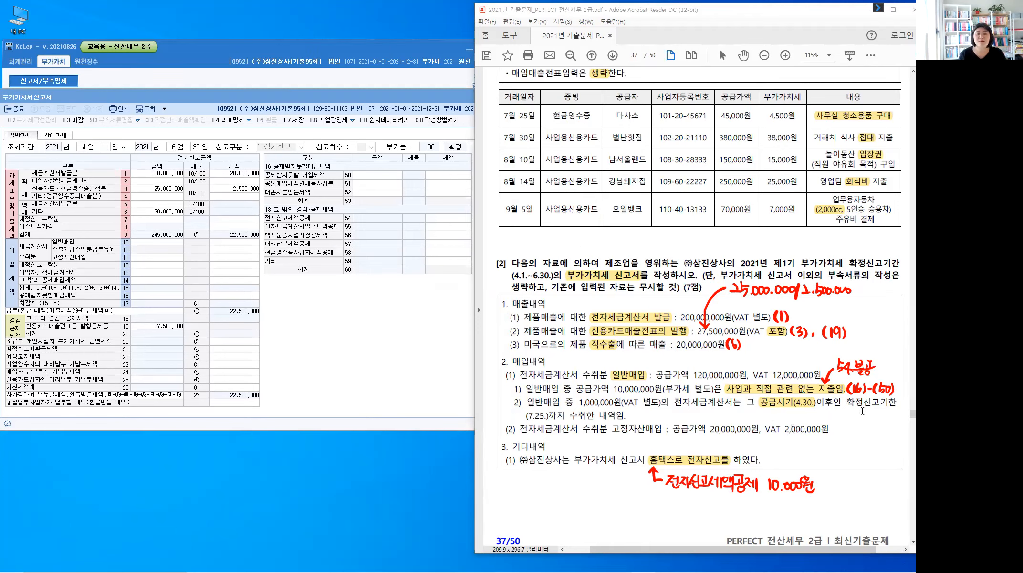
left_click_drag(889, 405, 845, 402)
left_click_drag(526, 415, 623, 416)
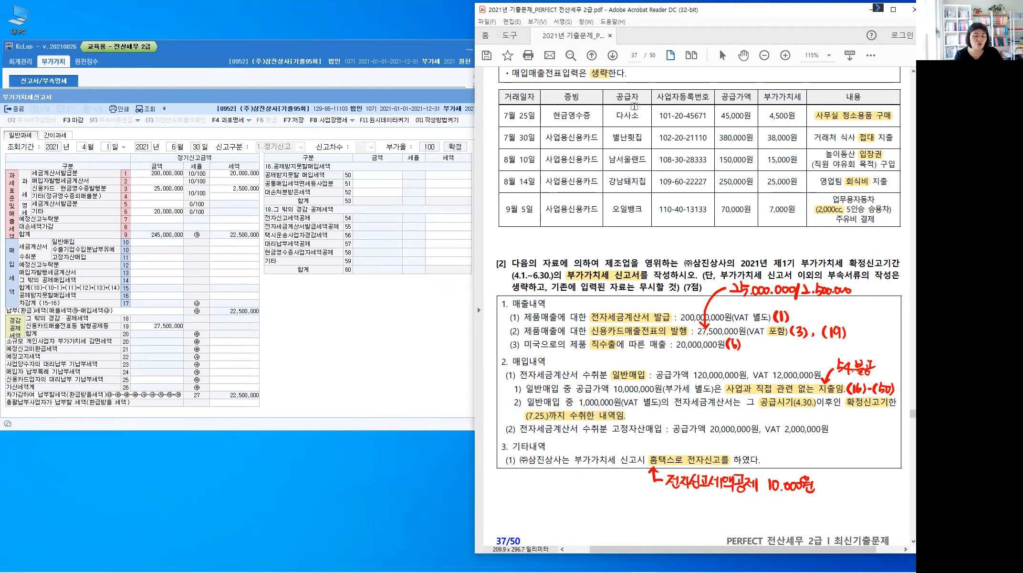
- Handwrite the headings 공급시기 and 발급기한 side by side above the PDF page
key("alt")
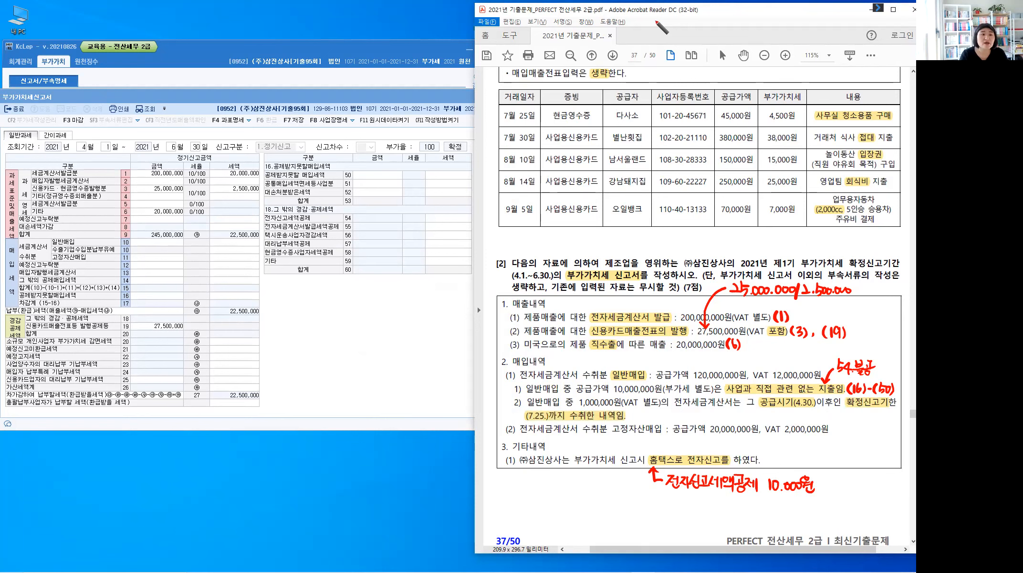
mouse_move(655, 21)
left_mouse_down()
mouse_move(661, 32)
mouse_move(731, 31)
left_mouse_up()
left_click_drag(725, 28, 731, 27)
left_click_drag(725, 30, 740, 26)
mouse_move(742, 17)
left_mouse_down()
mouse_move(742, 30)
mouse_move(750, 19)
left_mouse_up()
left_click_drag(745, 24, 751, 25)
left_click_drag(753, 17, 753, 29)
left_click_drag(747, 28, 755, 30)
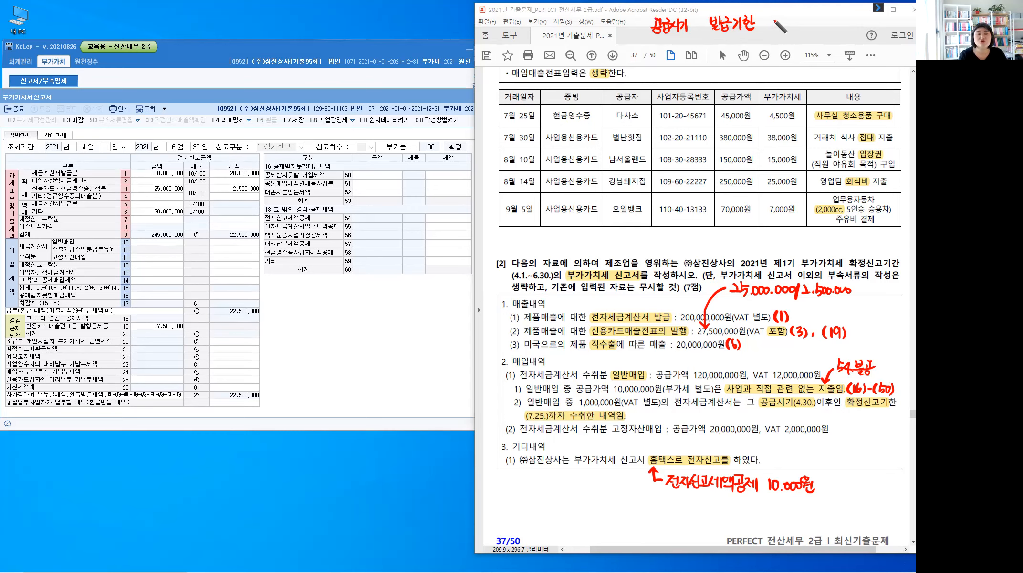
- Handwrite a third heading, 전송기한, beside 발급기한
left_click_drag(777, 18, 776, 25)
left_click_drag(786, 15, 786, 25)
left_click_drag(779, 24, 789, 21)
left_click_drag(788, 22, 792, 26)
left_click_drag(799, 18, 802, 26)
left_click_drag(806, 16, 806, 27)
left_click_drag(810, 17, 812, 25)
left_click_drag(815, 16, 815, 27)
left_click_drag(811, 26, 818, 27)
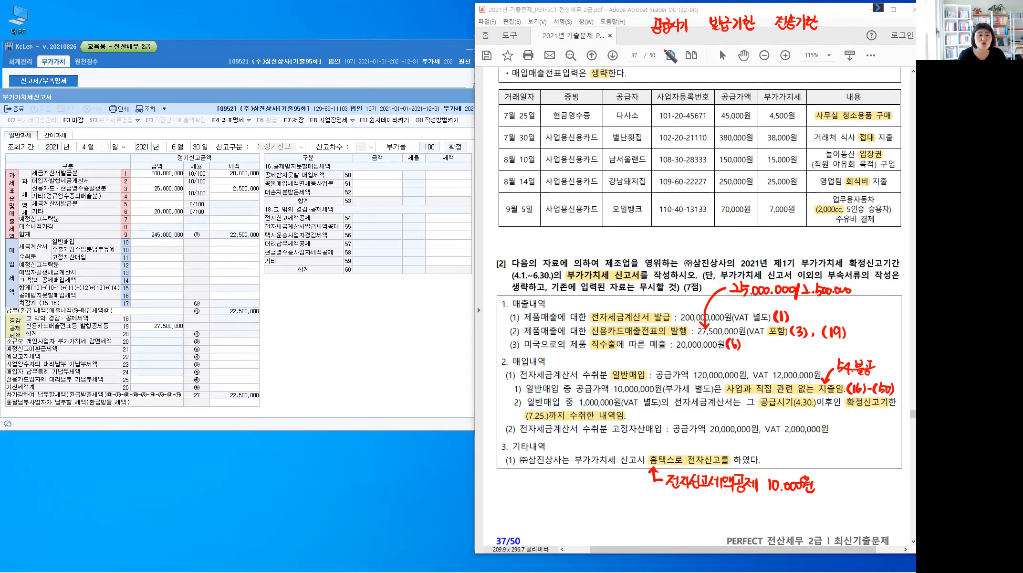
- Handwrite 4/30 under 공급시기 and label it 작성일자 with an arrow
mouse_move(664, 49)
left_mouse_down()
mouse_move(678, 58)
mouse_move(664, 62)
left_mouse_up()
left_click_drag(672, 50, 667, 66)
mouse_move(672, 56)
left_mouse_down()
mouse_move(683, 56)
mouse_move(669, 95)
mouse_move(675, 86)
left_mouse_up()
mouse_move(657, 103)
left_mouse_down()
mouse_move(651, 111)
mouse_move(662, 119)
mouse_move(662, 110)
left_mouse_up()
left_click_drag(666, 106, 672, 105)
mouse_move(673, 102)
left_mouse_down()
mouse_move(669, 114)
mouse_move(687, 117)
left_mouse_up()
left_click_drag(684, 109, 690, 110)
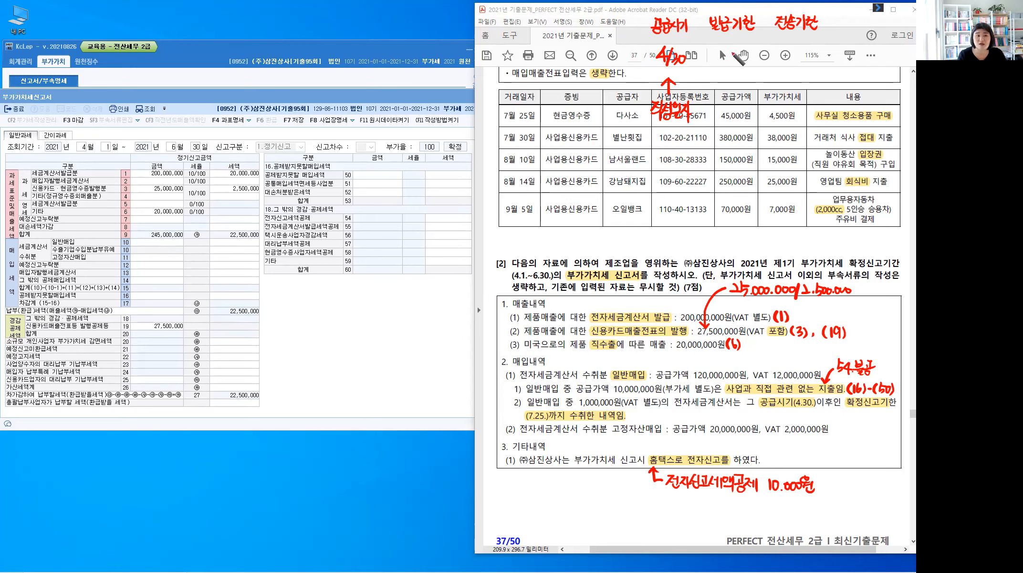
- Handwrite 5/10 under 발급기한 and connect it with a double arrow to 수취
left_click_drag(725, 46, 736, 61)
left_click_drag(743, 47, 741, 47)
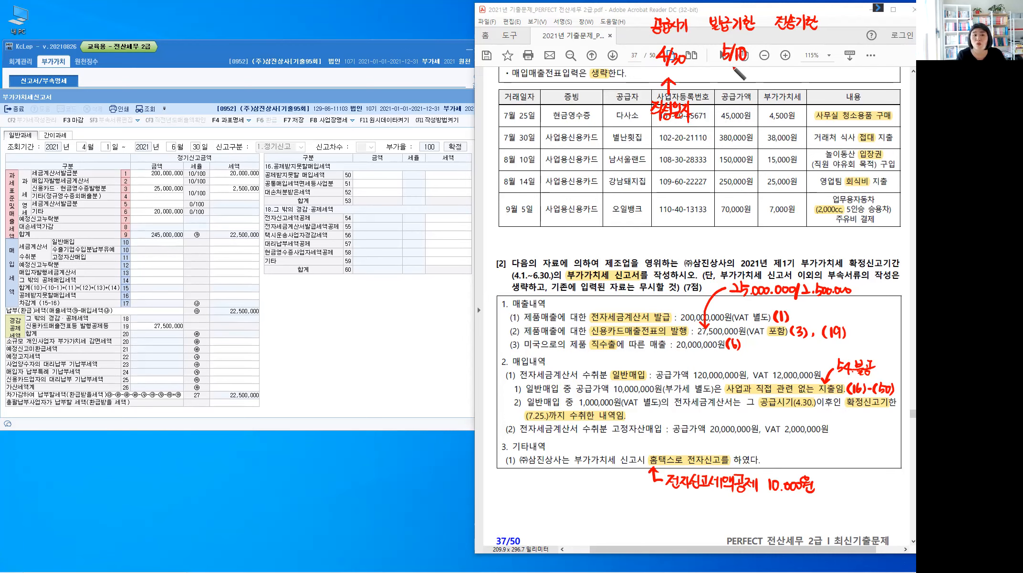
mouse_move(733, 70)
left_mouse_down()
mouse_move(733, 91)
mouse_move(740, 76)
left_mouse_up()
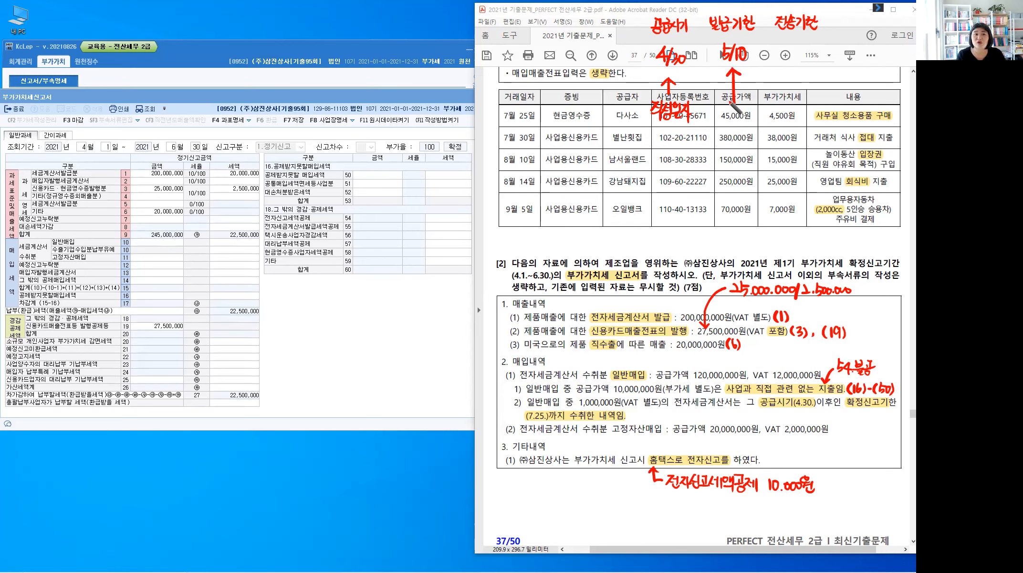
left_click_drag(726, 125, 748, 136)
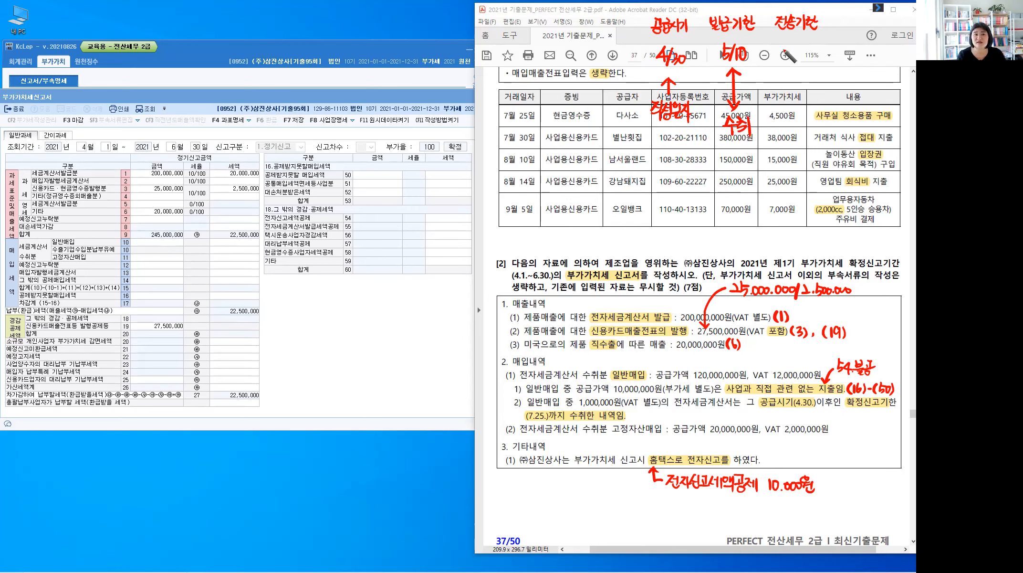
- Handwrite 발급일의 다음날까지 under the 전송기한 heading
left_click_drag(777, 42, 787, 53)
mouse_move(780, 54)
left_mouse_down()
mouse_move(788, 60)
mouse_move(797, 51)
left_mouse_up()
mouse_move(790, 51)
left_mouse_down()
mouse_move(801, 50)
mouse_move(798, 61)
left_mouse_up()
left_click_drag(803, 46, 803, 47)
left_click_drag(808, 44, 808, 52)
mouse_move(802, 53)
left_mouse_down()
mouse_move(809, 61)
mouse_move(812, 46)
left_mouse_up()
left_click_drag(810, 55, 816, 54)
mouse_move(818, 44)
left_mouse_down()
mouse_move(817, 61)
mouse_move(790, 78)
mouse_move(810, 72)
left_mouse_up()
left_click_drag(812, 65, 812, 74)
left_click_drag(806, 75, 813, 82)
left_click_drag(815, 70, 820, 77)
left_click_drag(824, 67, 837, 89)
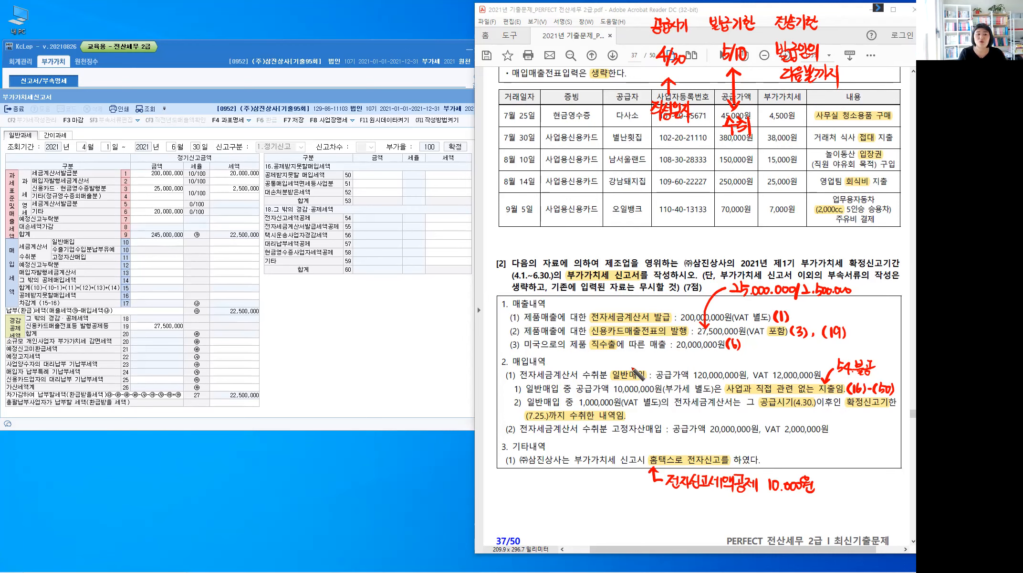
- Handwrite "정상" in quotation marks under 수취, with an arrow leading down to 위반
key("ctrl")
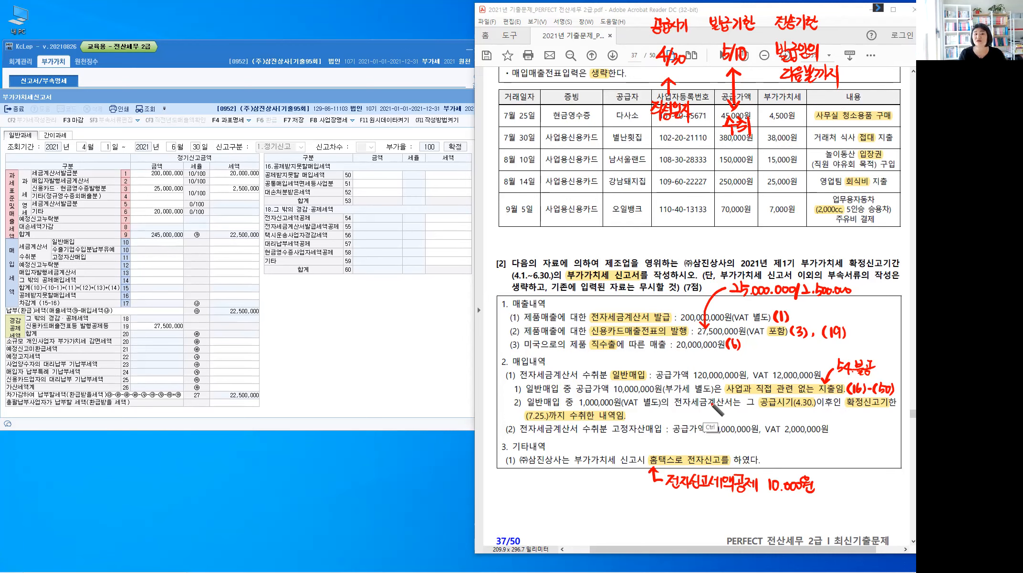
key("ctrl")
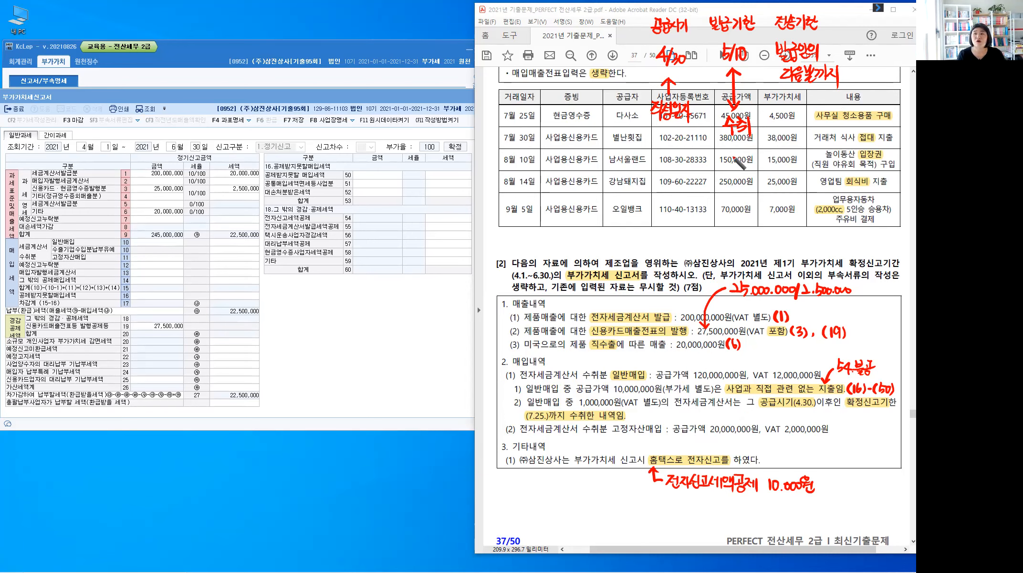
left_click_drag(726, 153, 725, 164)
left_click_drag(730, 158, 739, 157)
left_click_drag(739, 150, 740, 163)
left_click_drag(735, 163, 740, 160)
left_click_drag(742, 155, 746, 159)
left_click_drag(749, 149, 750, 161)
left_click_drag(749, 157, 748, 163)
left_click_drag(720, 148, 720, 153)
left_click_drag(723, 149, 754, 154)
mouse_move(757, 149)
left_mouse_down()
mouse_move(747, 192)
mouse_move(733, 201)
mouse_move(742, 224)
mouse_move(748, 212)
left_mouse_up()
mouse_move(755, 199)
left_mouse_down()
mouse_move(759, 221)
mouse_move(778, 207)
mouse_move(790, 213)
left_mouse_up()
- Branch the handwritten 위반 note into 지연발급 and 미발급
left_click(766, 209)
mouse_move(793, 197)
left_mouse_down()
mouse_move(793, 221)
mouse_move(799, 202)
left_mouse_up()
left_click_drag(802, 203, 806, 202)
left_click_drag(802, 207, 806, 206)
left_click_drag(807, 198, 807, 213)
mouse_move(798, 211)
left_mouse_down()
mouse_move(808, 218)
mouse_move(766, 209)
mouse_move(796, 245)
left_mouse_up()
mouse_move(800, 230)
left_mouse_down()
mouse_move(801, 246)
mouse_move(822, 250)
left_mouse_up()
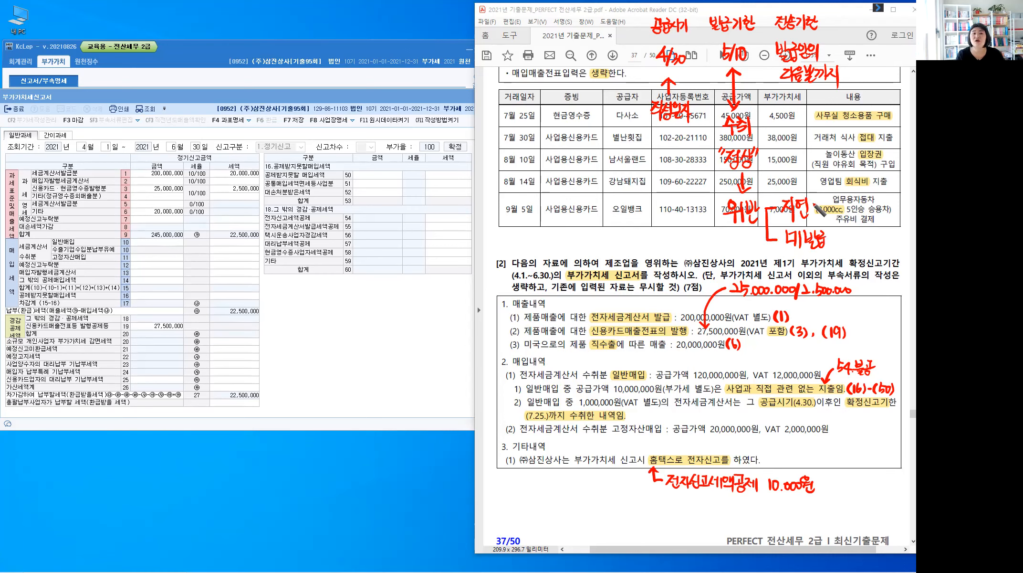
mouse_move(830, 196)
left_mouse_down()
mouse_move(844, 205)
mouse_move(835, 216)
left_mouse_up()
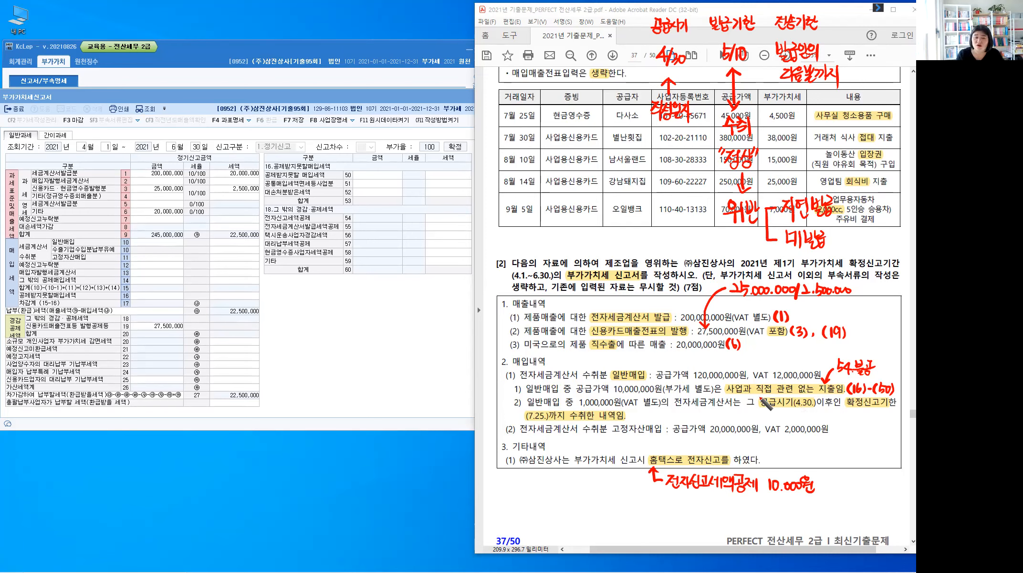
- Bracket the highlighted text of sub-item 2) and handwrite 지연발급된 세금계산서 수취 beneath it
left_click_drag(763, 395, 761, 410)
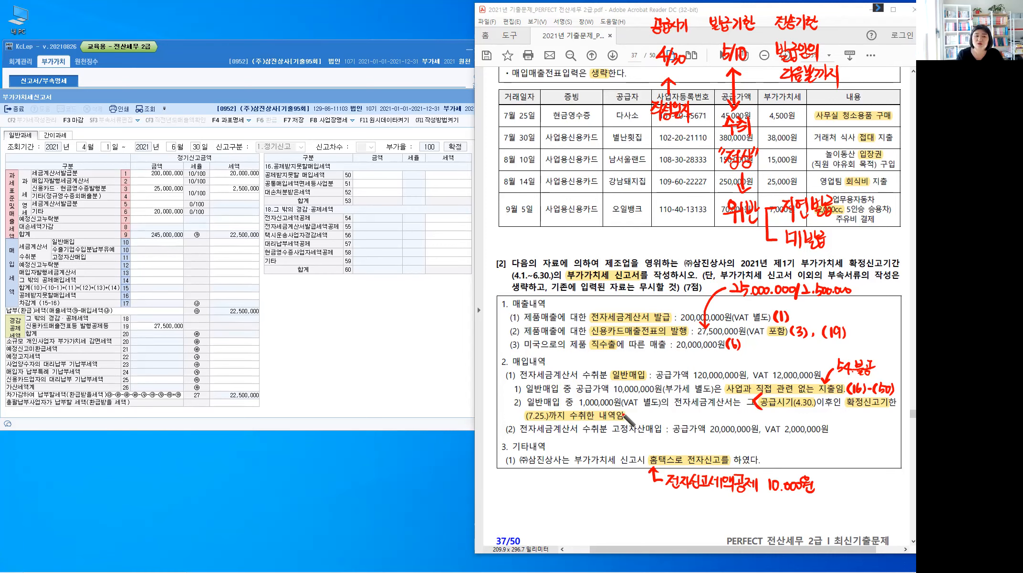
left_click_drag(620, 411, 619, 423)
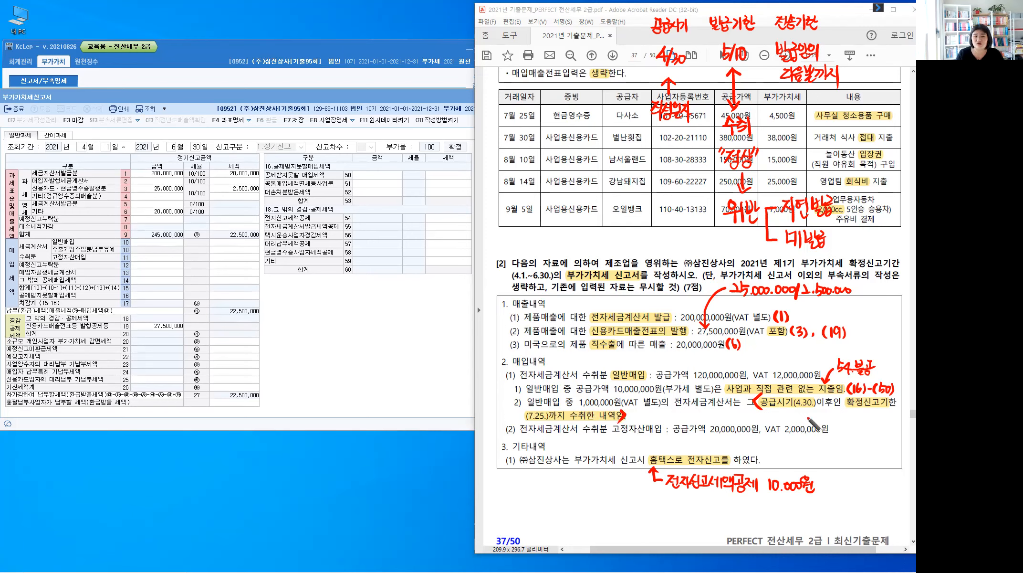
mouse_move(776, 411)
left_mouse_down()
mouse_move(788, 425)
mouse_move(794, 414)
mouse_move(806, 422)
left_mouse_up()
left_click_drag(806, 415, 808, 414)
left_click_drag(802, 416, 816, 413)
left_click_drag(810, 417, 822, 415)
left_click_drag(826, 408, 825, 417)
left_click_drag(818, 417, 826, 422)
left_click_drag(835, 408, 831, 416)
left_click_drag(834, 412, 843, 412)
mouse_move(846, 406)
left_mouse_down()
mouse_move(847, 423)
mouse_move(862, 420)
left_mouse_up()
left_click_drag(865, 409, 872, 421)
mouse_move(874, 410)
left_mouse_down()
mouse_move(887, 423)
mouse_move(859, 446)
mouse_move(880, 452)
left_mouse_up()
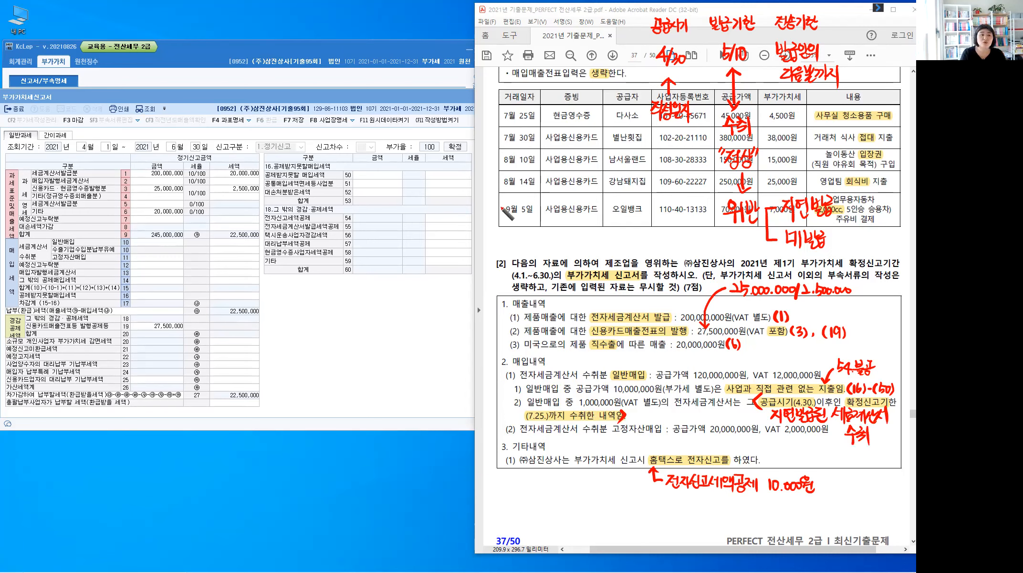
- Handwrite 공급자입장 : 지연발급 over the August rows of the table
mouse_move(516, 173)
left_mouse_down()
mouse_move(521, 190)
mouse_move(538, 190)
left_mouse_up()
mouse_move(543, 172)
left_mouse_down()
mouse_move(544, 192)
mouse_move(549, 175)
left_mouse_up()
left_click_drag(554, 172, 554, 182)
left_click_drag(548, 183, 562, 182)
left_click_drag(565, 173, 565, 184)
left_click_drag(562, 187, 562, 187)
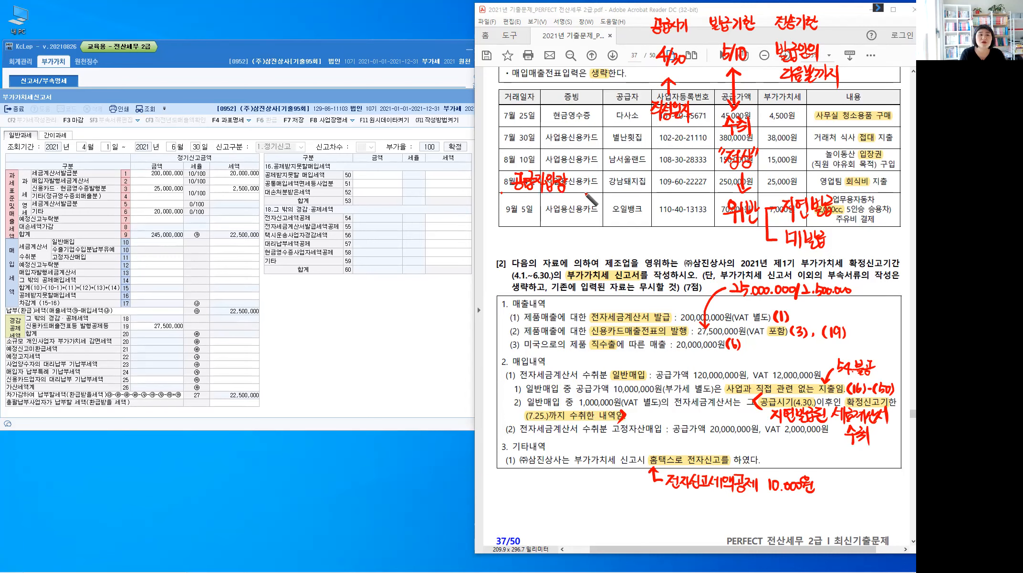
left_click(575, 181)
left_click(575, 188)
left_click_drag(590, 176, 589, 187)
left_click_drag(594, 180, 599, 185)
mouse_move(602, 172)
left_mouse_down()
mouse_move(602, 188)
mouse_move(615, 181)
left_mouse_up()
left_click_drag(609, 179, 642, 196)
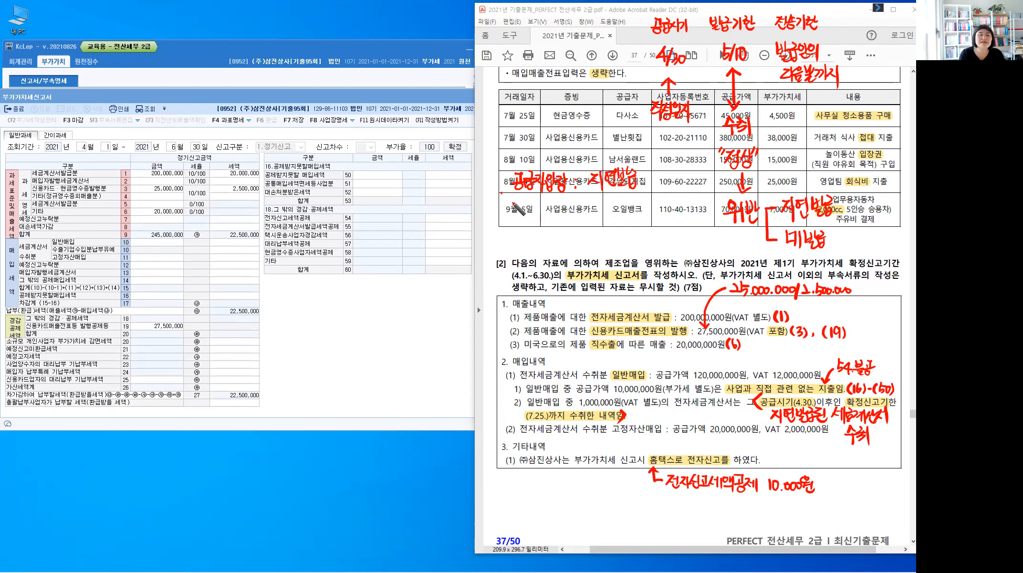
- Handwrite 공.받는자입장 : 지연수취 directly below the supplier's note
mouse_move(517, 219)
left_mouse_down()
mouse_move(549, 210)
mouse_move(525, 203)
mouse_move(555, 215)
left_mouse_up()
left_click_drag(565, 200, 565, 211)
left_click_drag(559, 212, 573, 214)
left_click_drag(576, 205, 576, 216)
left_click(581, 221)
left_click_drag(572, 217, 602, 218)
mouse_move(605, 202)
left_mouse_down()
mouse_move(604, 226)
mouse_move(611, 207)
left_mouse_up()
left_click_drag(613, 209, 618, 216)
left_click_drag(612, 215, 630, 214)
left_click_drag(623, 215, 635, 203)
left_click_drag(630, 207, 630, 213)
left_click_drag(633, 209, 641, 222)
left_click_drag(629, 216, 637, 215)
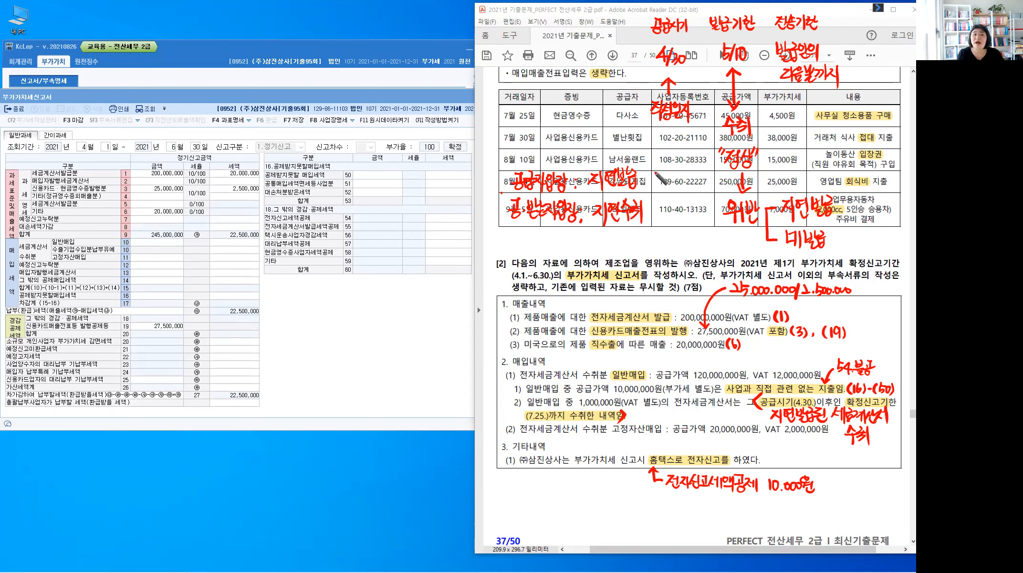
- Add the rates (1%) after 지연발급 and (0.5%) after 지연수취, and note 매입세액공제가능 below with an arrow
mouse_move(657, 171)
left_mouse_down()
mouse_move(655, 185)
mouse_move(667, 191)
mouse_move(645, 223)
left_mouse_up()
left_click_drag(658, 208, 663, 218)
mouse_move(671, 206)
left_mouse_down()
mouse_move(666, 219)
mouse_move(675, 210)
left_mouse_up()
left_click_drag(680, 205, 679, 217)
left_click_drag(684, 204, 682, 224)
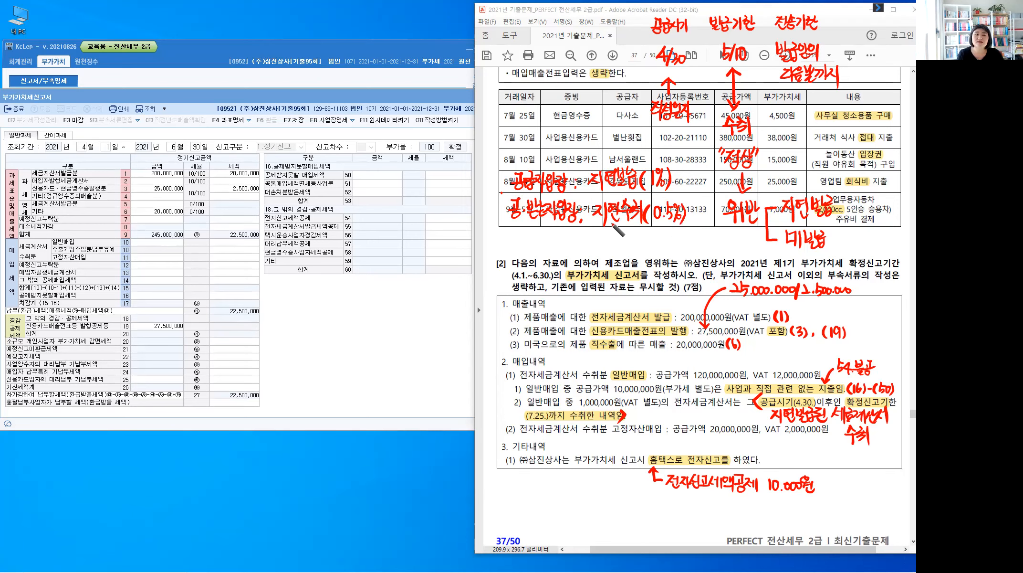
mouse_move(611, 225)
left_mouse_down()
mouse_move(600, 246)
mouse_move(684, 258)
left_mouse_up()
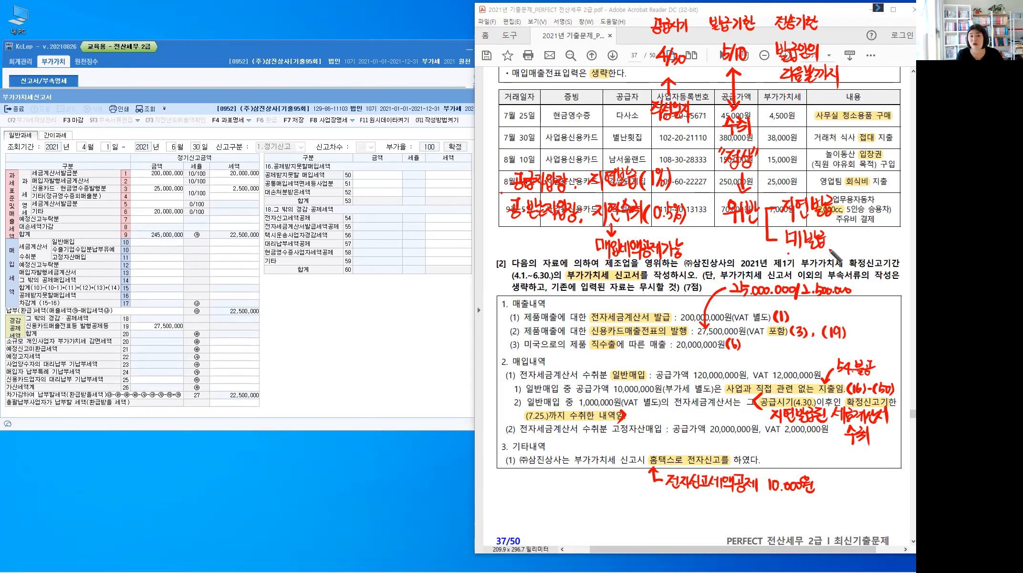
- Handwrite a circled 수취 beside 미발급 and note 가산세X and 매입X next to it
mouse_move(849, 236)
left_mouse_down()
mouse_move(836, 238)
mouse_move(860, 244)
mouse_move(833, 238)
mouse_move(882, 248)
mouse_move(891, 225)
mouse_move(912, 230)
left_mouse_up()
mouse_move(912, 224)
left_mouse_down()
mouse_move(887, 249)
mouse_move(900, 245)
mouse_move(900, 257)
mouse_move(909, 248)
left_mouse_up()
left_click_drag(910, 234, 898, 248)
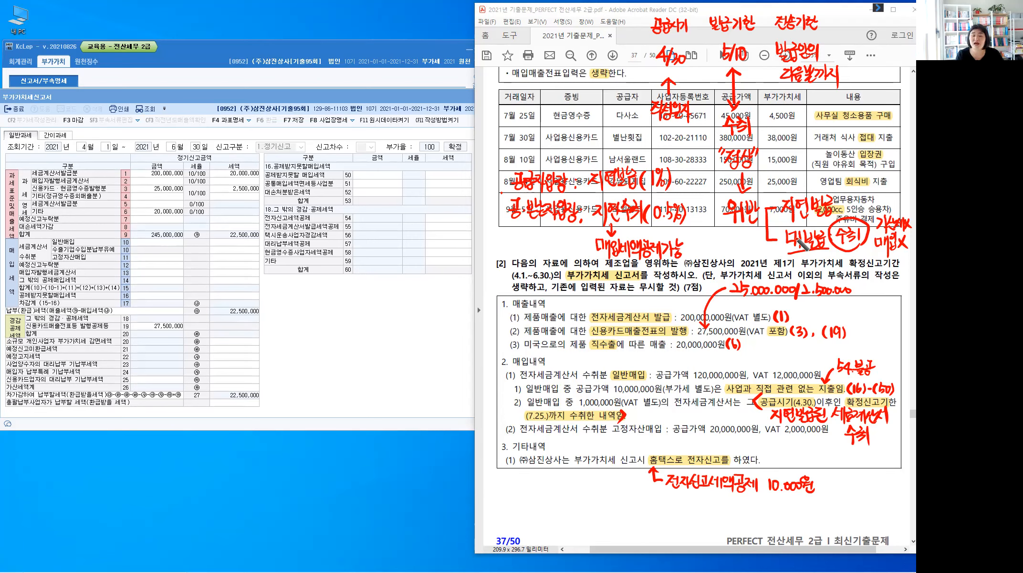
- Handwrite the dates 7/25 and 1/25 over the table, box them, and label them 1기 and 2기
left_click(807, 119)
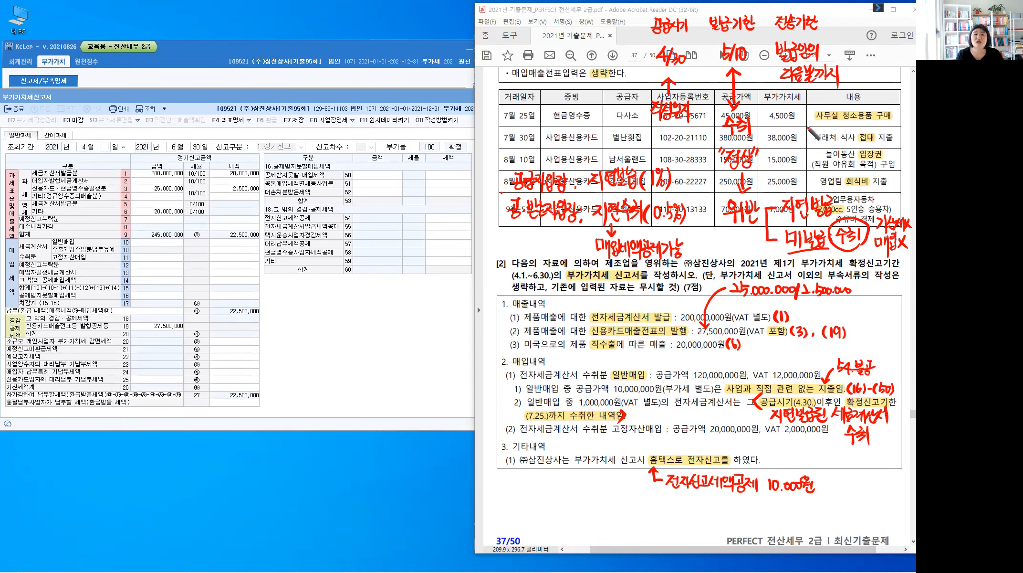
mouse_move(805, 119)
left_mouse_down()
mouse_move(833, 134)
mouse_move(813, 168)
mouse_move(832, 166)
left_mouse_up()
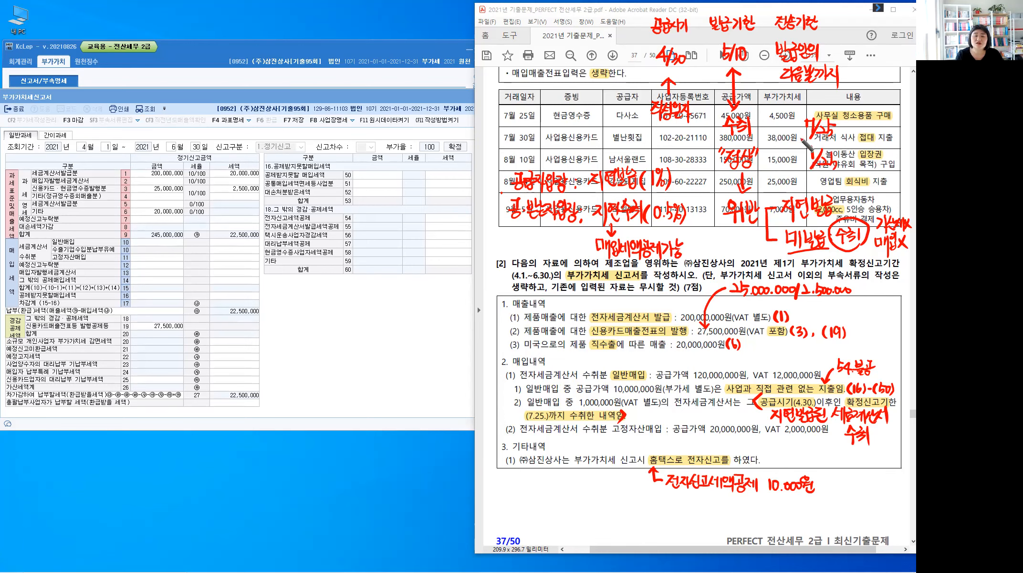
mouse_move(814, 109)
left_mouse_down()
mouse_move(801, 175)
mouse_move(846, 148)
left_mouse_up()
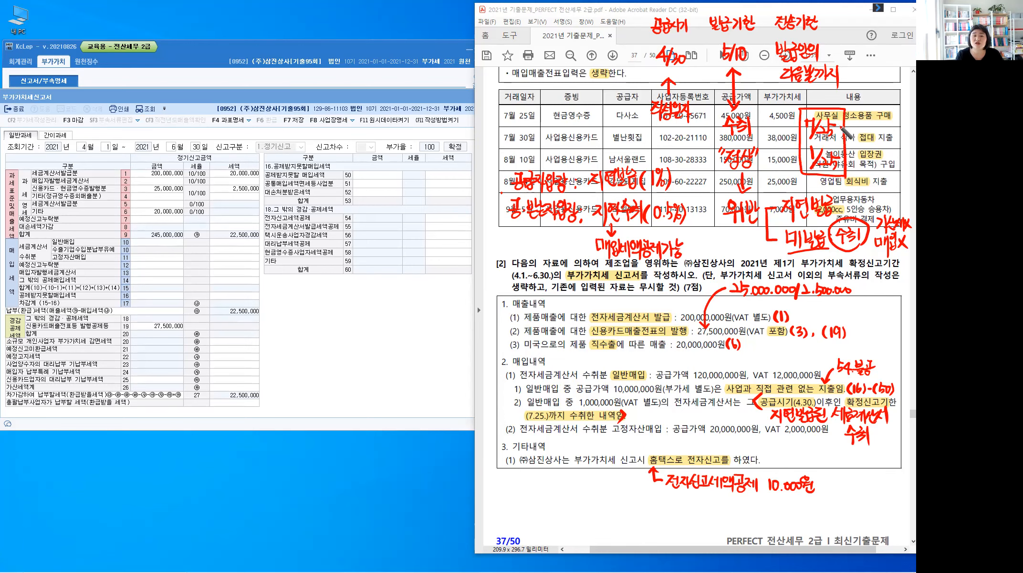
mouse_move(849, 139)
left_mouse_down()
mouse_move(861, 138)
mouse_move(857, 130)
left_mouse_up()
left_click_drag(860, 120, 861, 132)
left_click_drag(870, 116, 859, 165)
left_click_drag(864, 153, 863, 167)
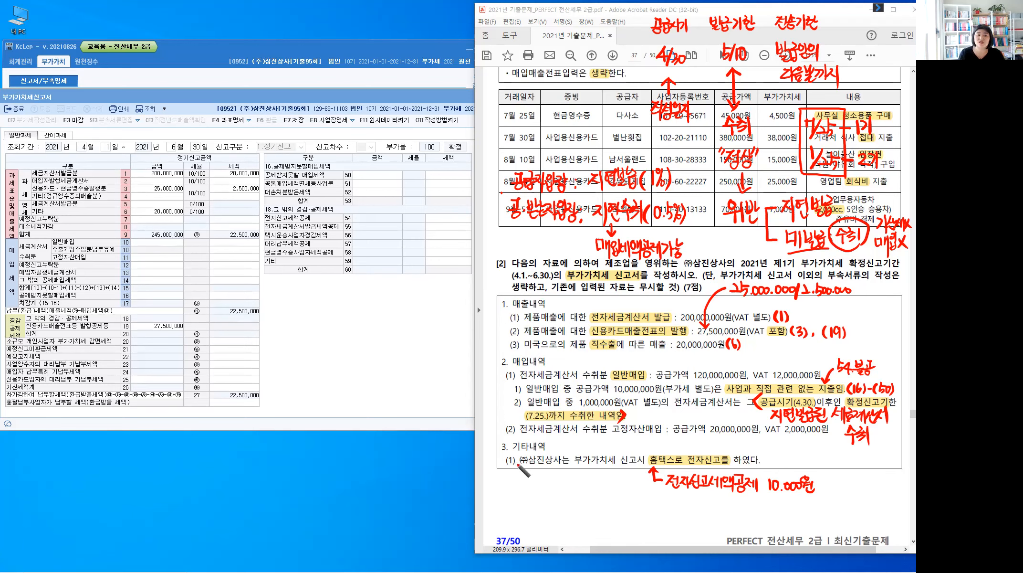
- Draw a curved arrow from the page's lower margin up to purchase sub-item 2) and handwrite 매입세액공제가능 at its tail
key("ctrl")
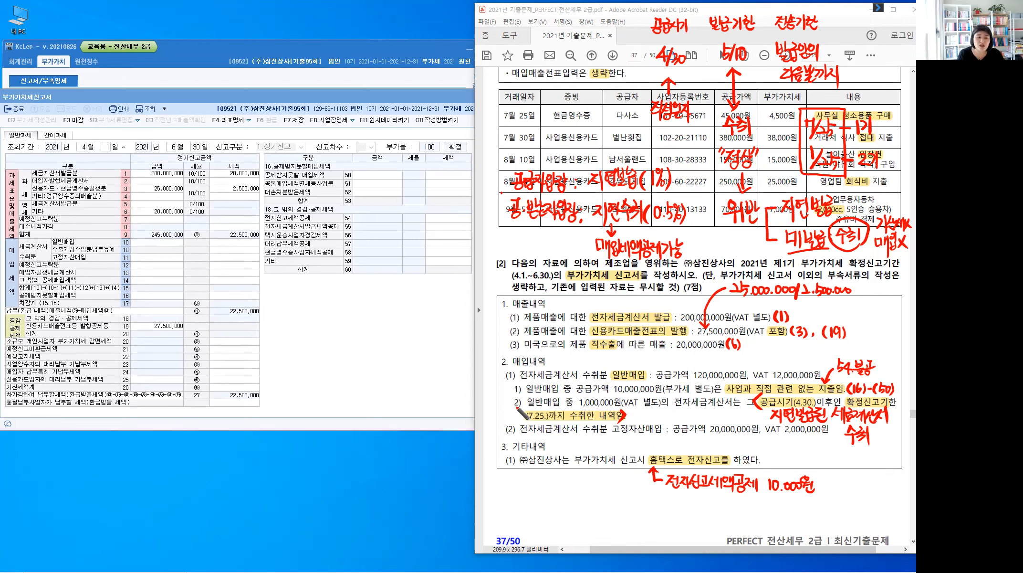
left_click_drag(509, 404, 509, 508)
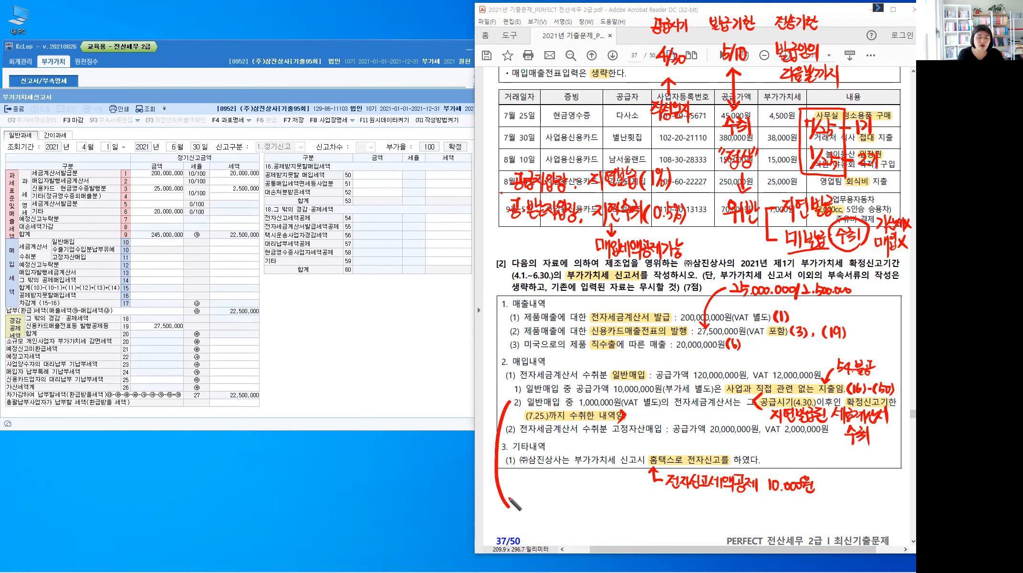
left_click_drag(504, 409, 510, 408)
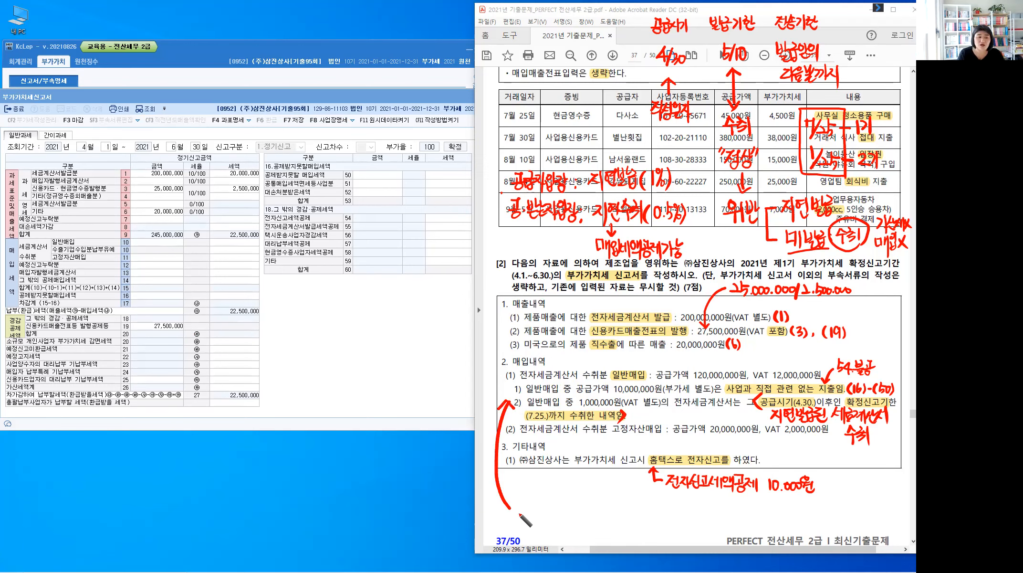
mouse_move(516, 501)
left_mouse_down()
mouse_move(544, 518)
mouse_move(605, 504)
mouse_move(607, 514)
left_mouse_up()
left_click_drag(612, 515, 612, 519)
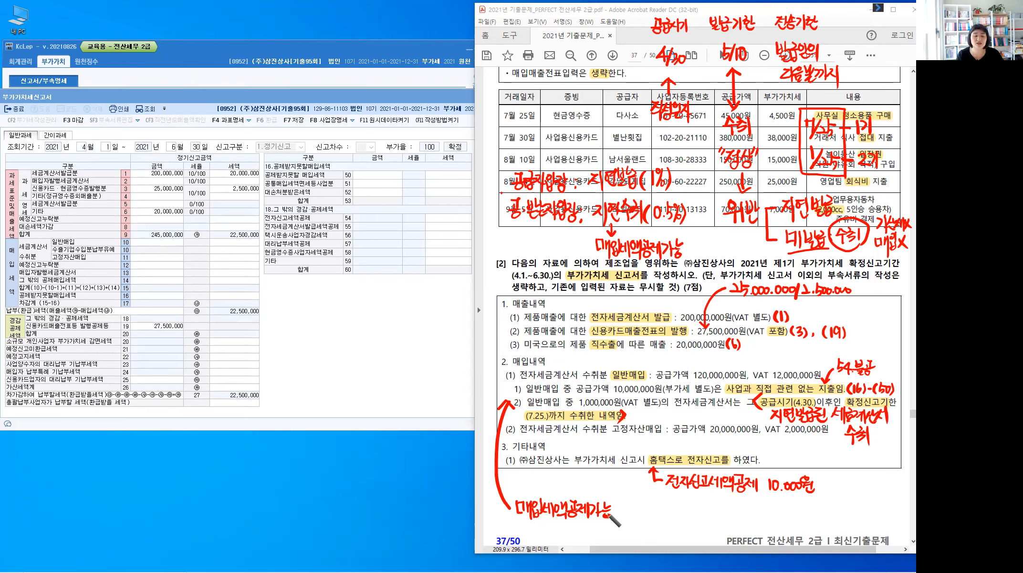
- Continue the note under the question with the penalty formula 지연수취가산세 = 1,000,000 × 0.5% =
left_click_drag(622, 505, 632, 517)
left_click_drag(638, 505, 645, 506)
mouse_move(647, 500)
left_mouse_down()
mouse_move(645, 514)
mouse_move(667, 510)
mouse_move(661, 519)
left_mouse_up()
left_click_drag(664, 508, 674, 520)
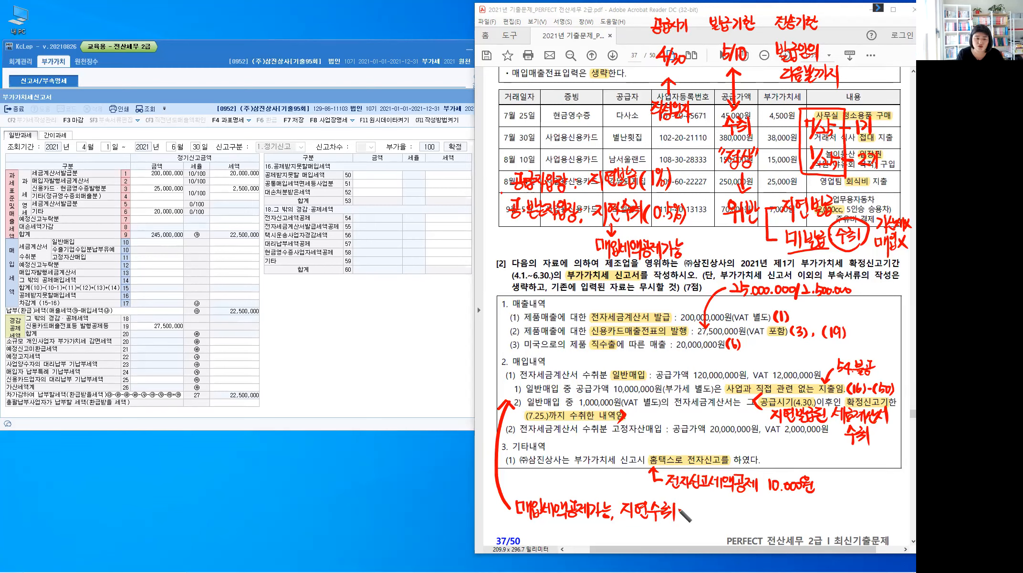
left_click_drag(681, 503, 788, 517)
left_click(751, 517)
mouse_move(788, 510)
left_mouse_down()
mouse_move(781, 518)
mouse_move(833, 511)
left_mouse_up()
left_click(805, 516)
left_click_drag(826, 516, 834, 515)
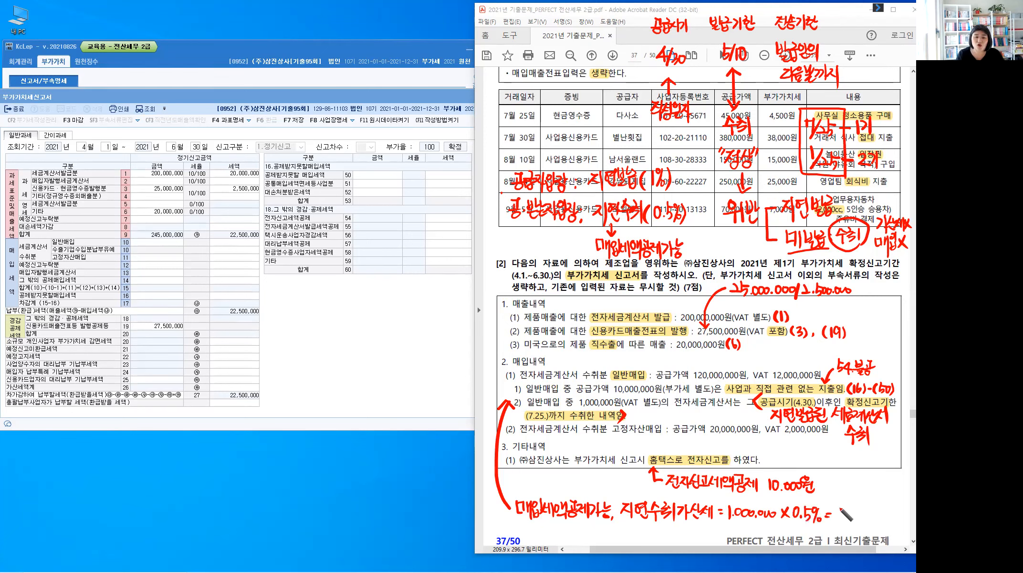
- Finish the late-receipt penalty formula by handwriting 5,000원 as its result
left_click_drag(837, 509, 835, 519)
left_click_drag(837, 509, 864, 511)
left_click(845, 519)
left_click_drag(861, 514, 871, 514)
left_click_drag(874, 507, 878, 522)
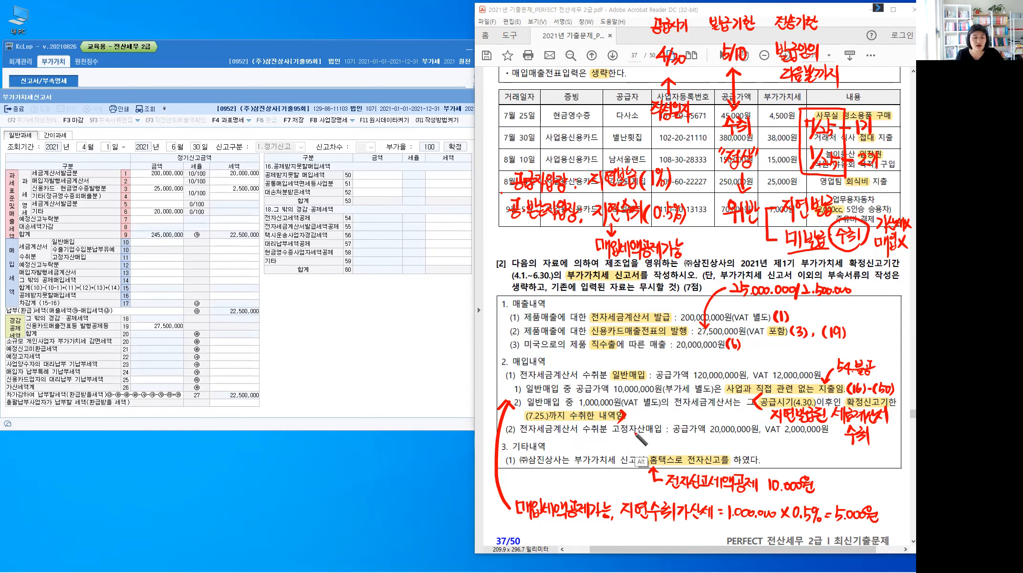
- Highlight 고정자산매입 in purchase item (2) and handwrite its return line number (11) beneath it
left_click_drag(611, 429, 662, 429)
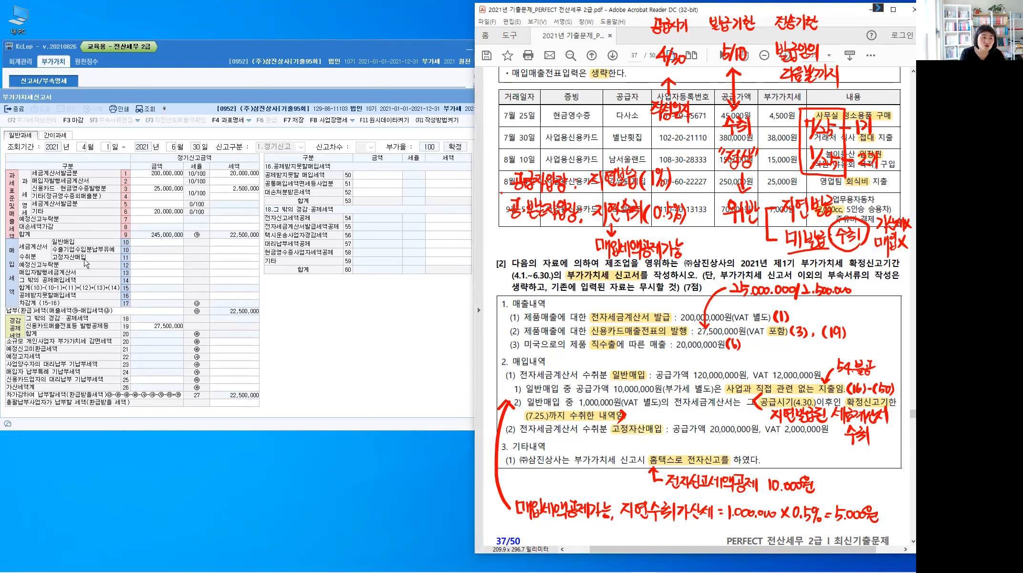
left_click(85, 257)
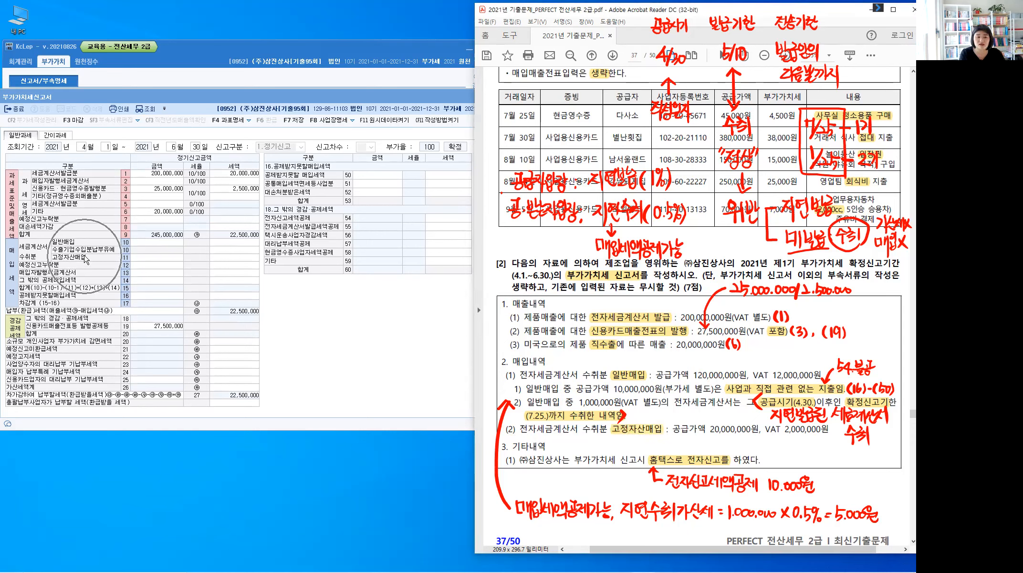
key("alt")
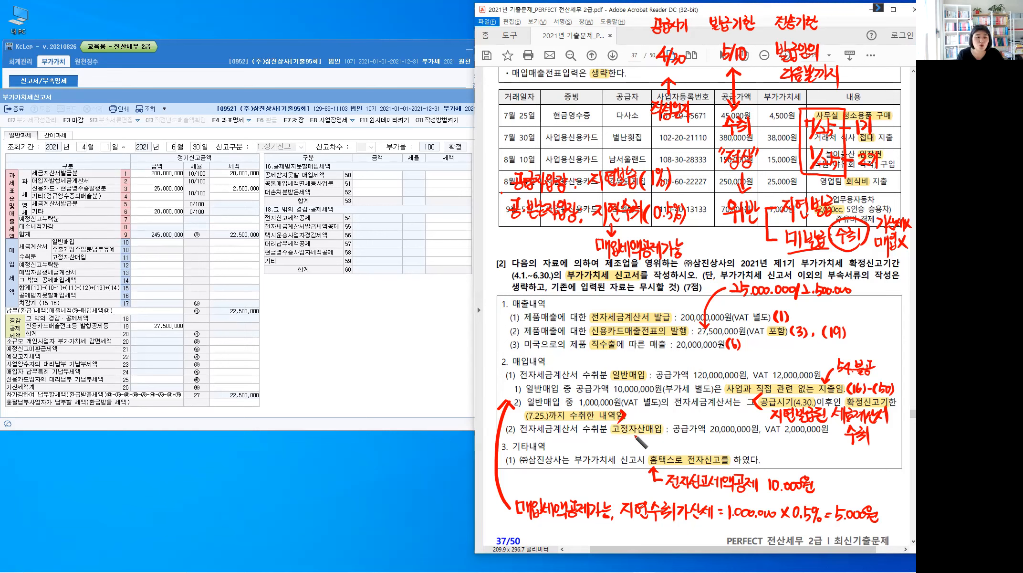
left_click_drag(636, 437, 665, 451)
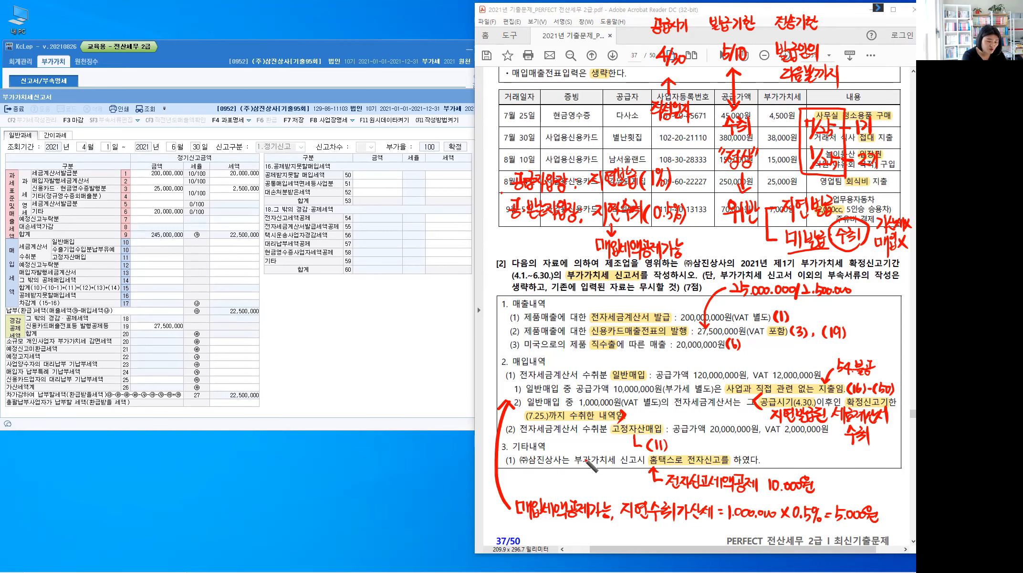
- In the KcLep return, enter 120,000,000 as the amount and 12,000,000 as the tax for 일반매입 (line 10)
left_click(146, 243)
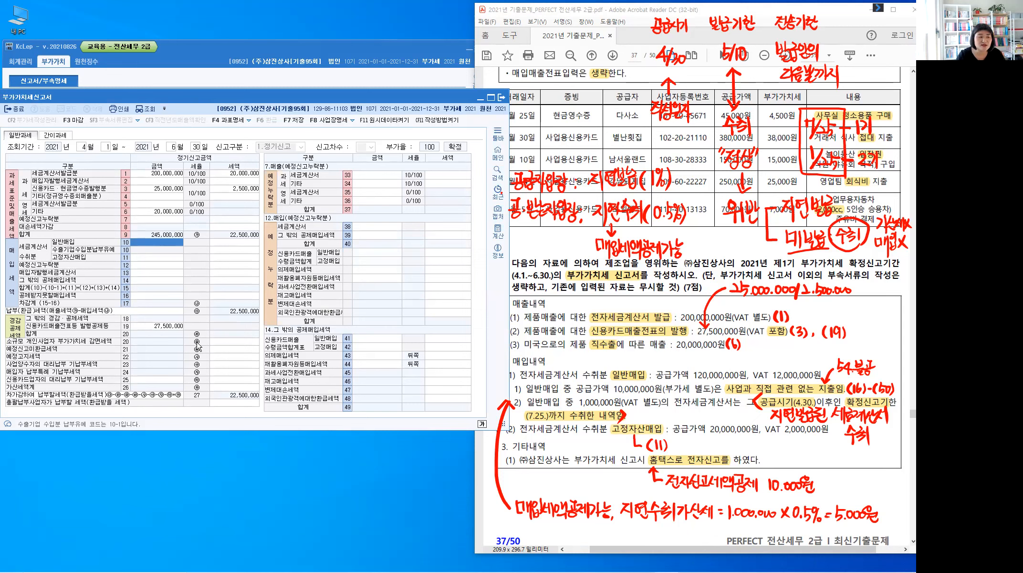
type("120000000")
key("Return")
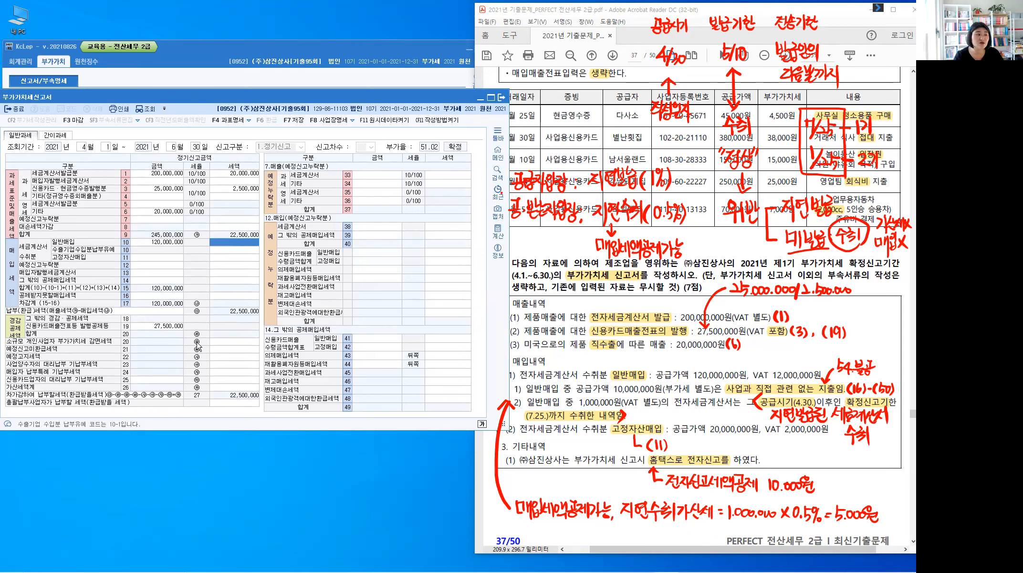
type("12,000")
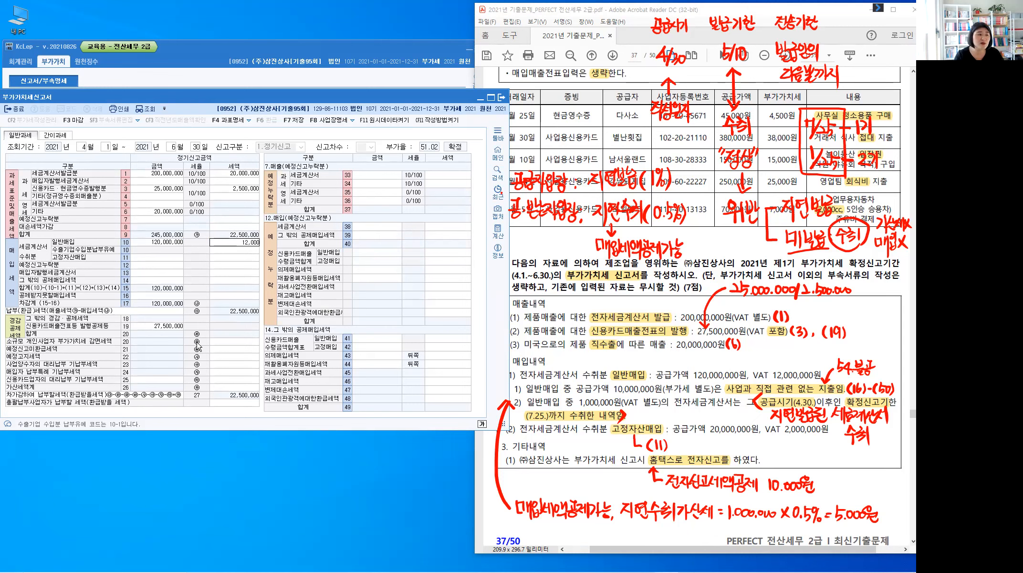
type(",000")
key("Return")
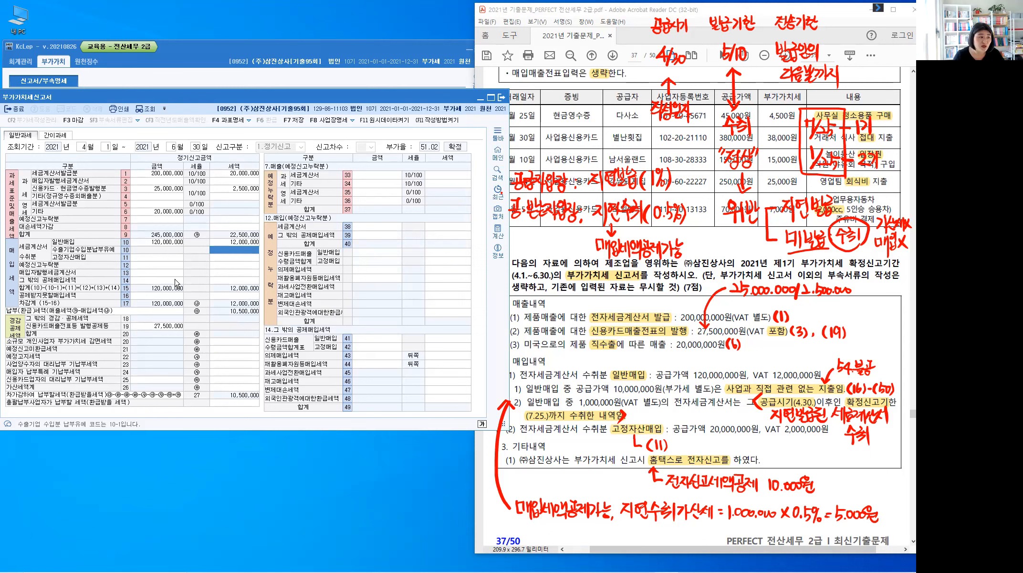
- Enter the 공제받지못할 매입세액 detail (line 50) with an amount of 10,000,000 and tax of 1,000,000
left_click(160, 298)
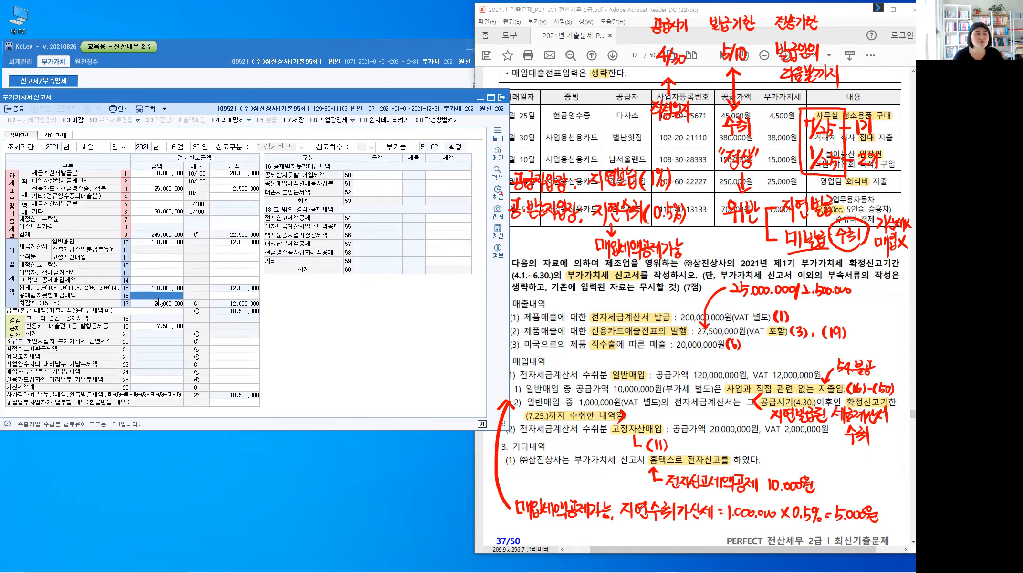
left_click(374, 177)
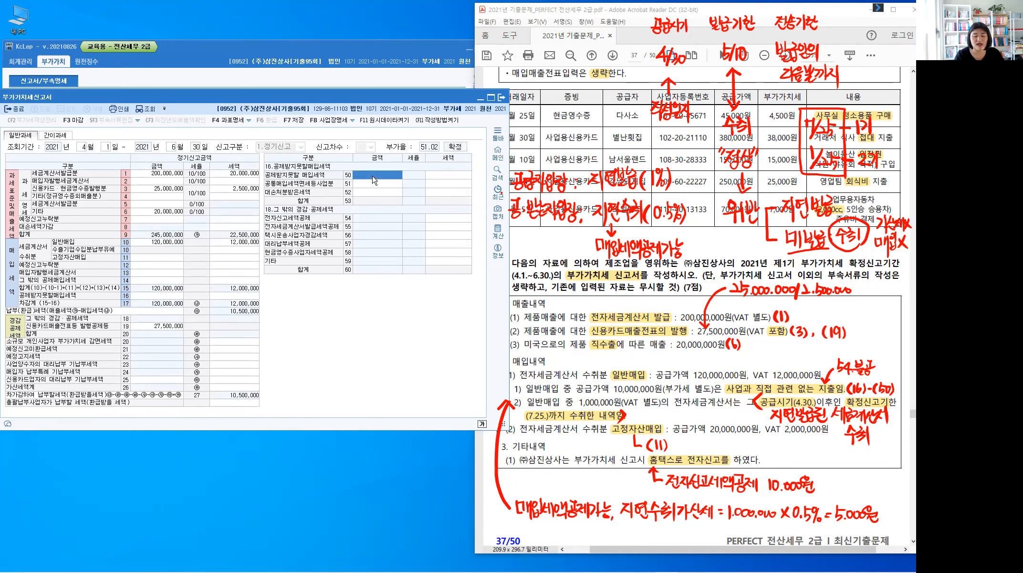
type("10,000,000")
key("Return")
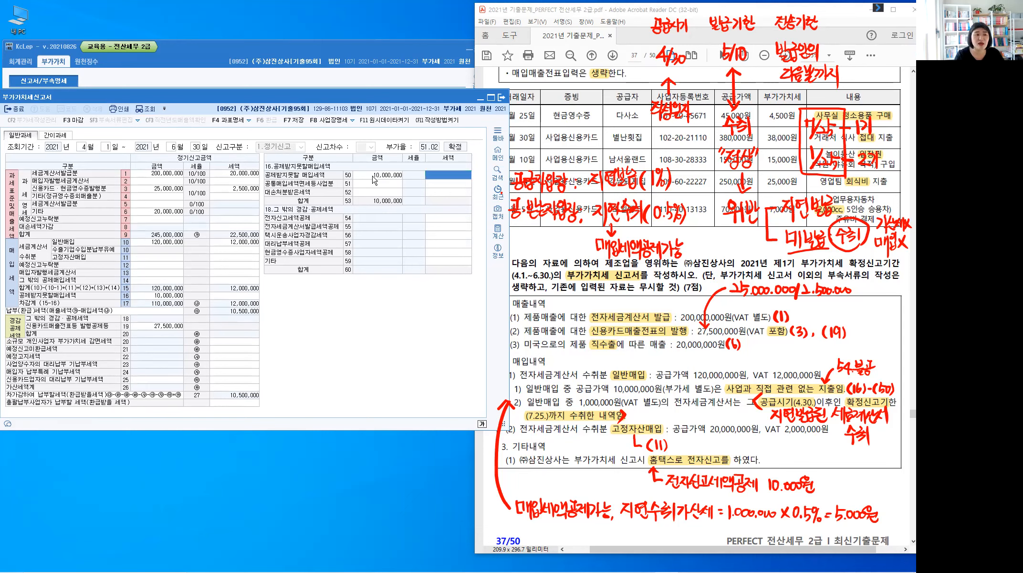
key("Return")
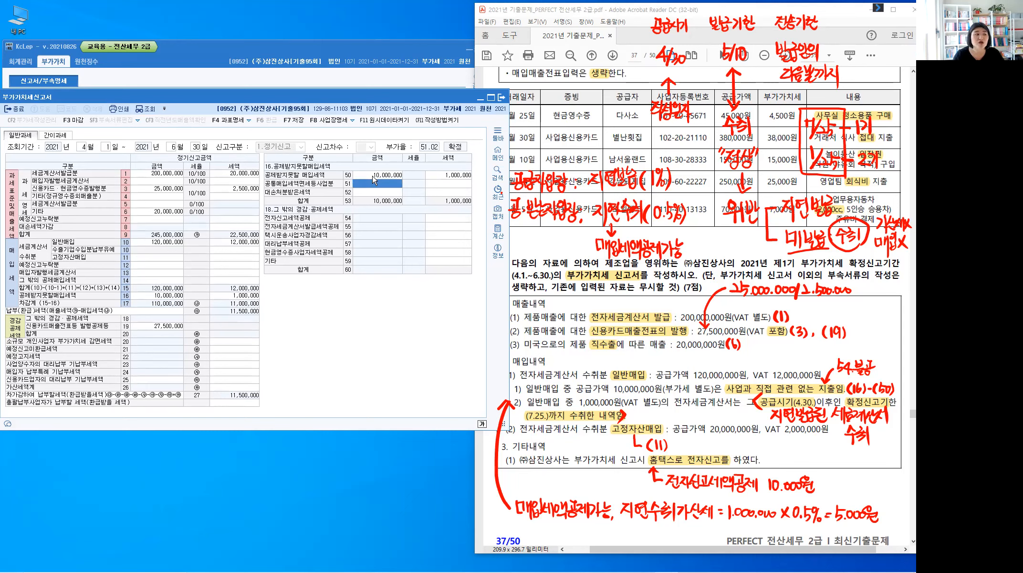
left_click(167, 296)
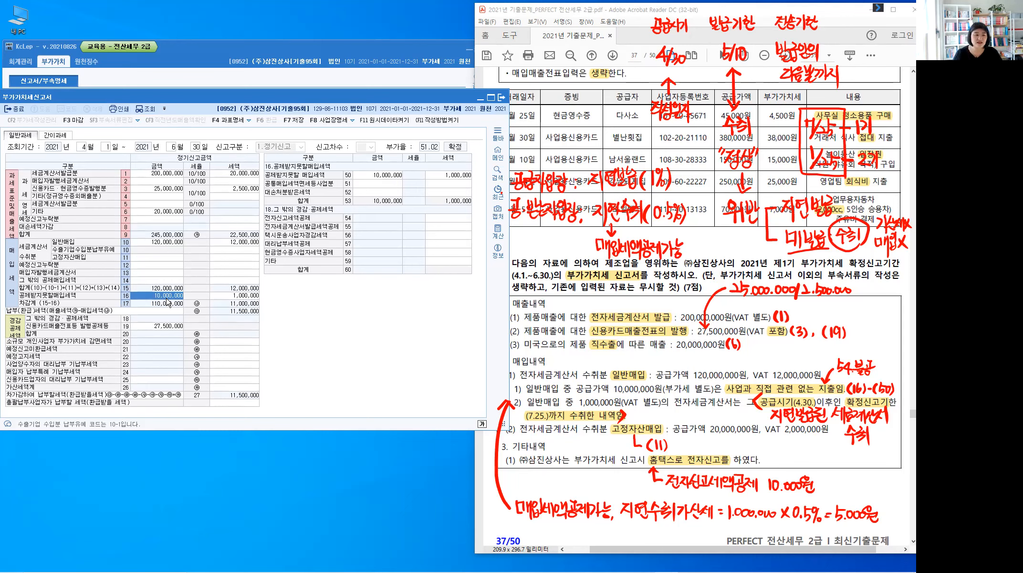
- Enter 20,000,000 as the amount and 2,000,000 as the tax for 고정자산매입 (line 11)
left_click(151, 258)
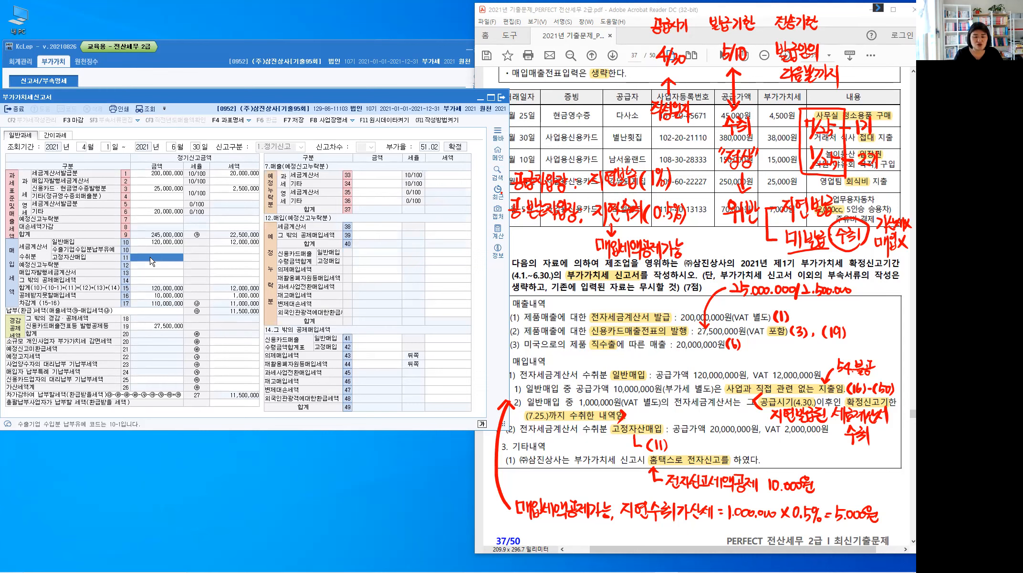
type("20,000,000")
key("Return")
key("Return")
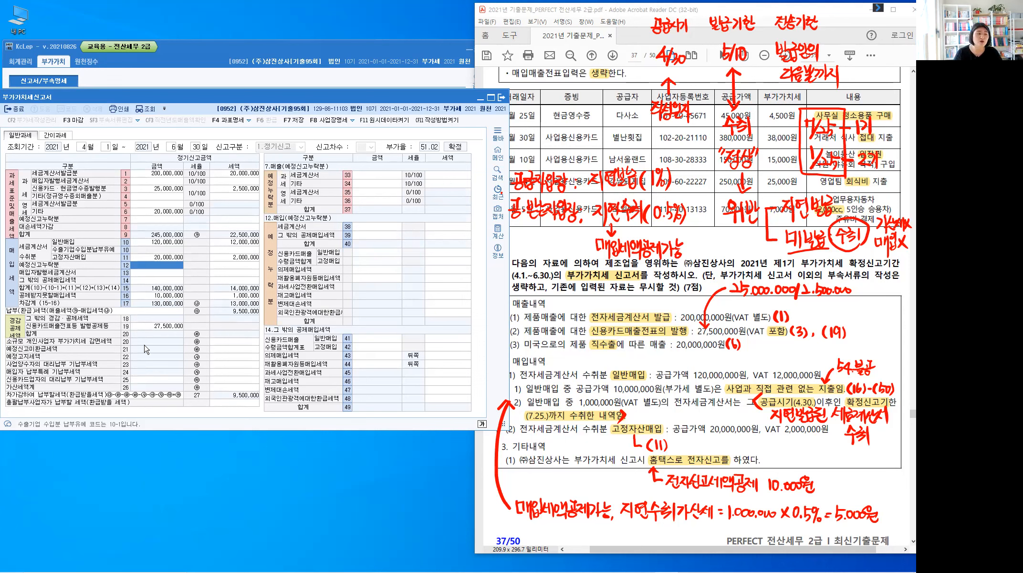
- In the 가산세명세, enter 1,000,000 as the 세금계산서 지연수취 amount (line 63) with a penalty of 5,000
left_click(226, 387)
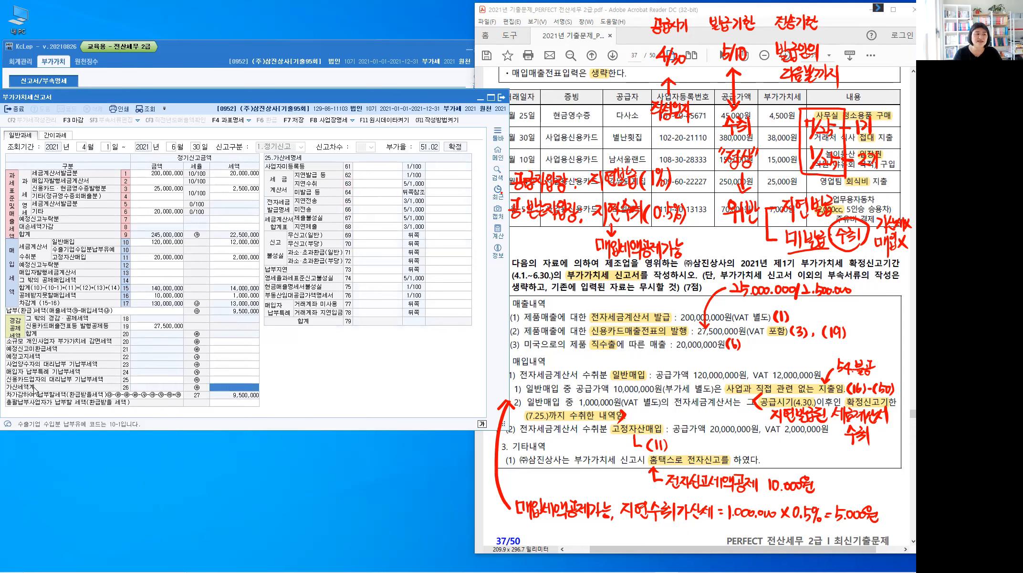
left_click(125, 389)
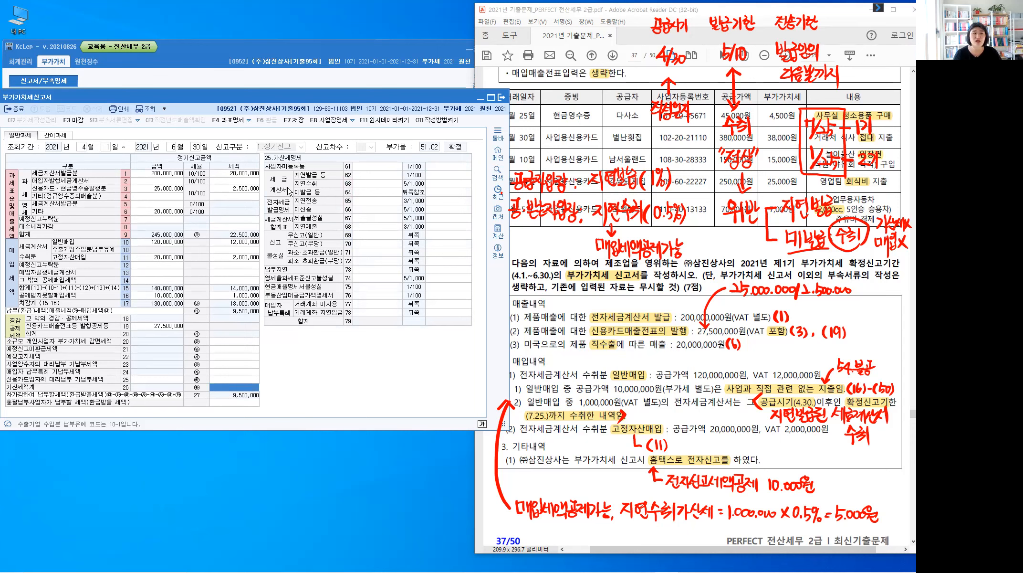
left_click(360, 184)
left_click(361, 186)
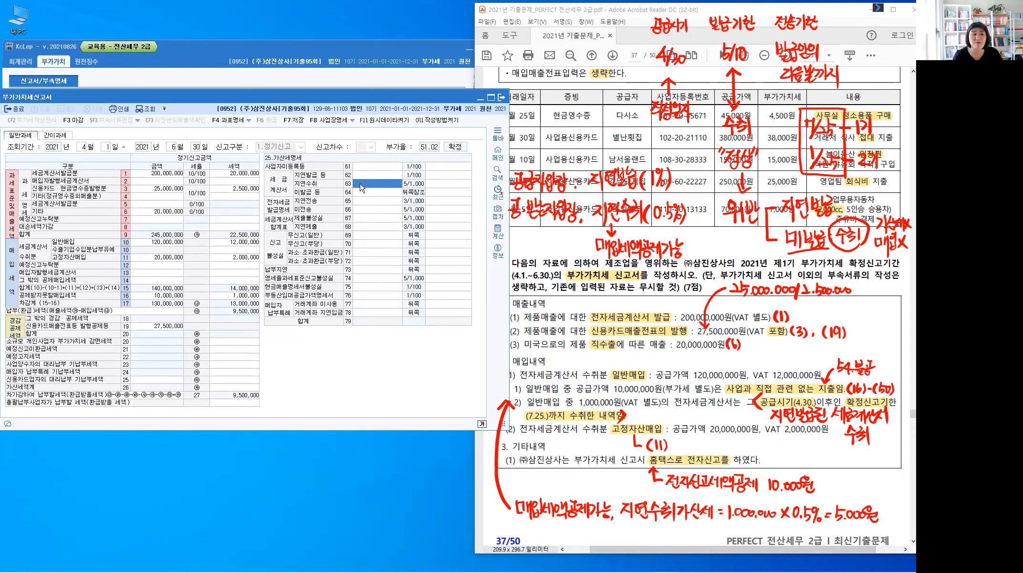
type("1000000")
key("Return")
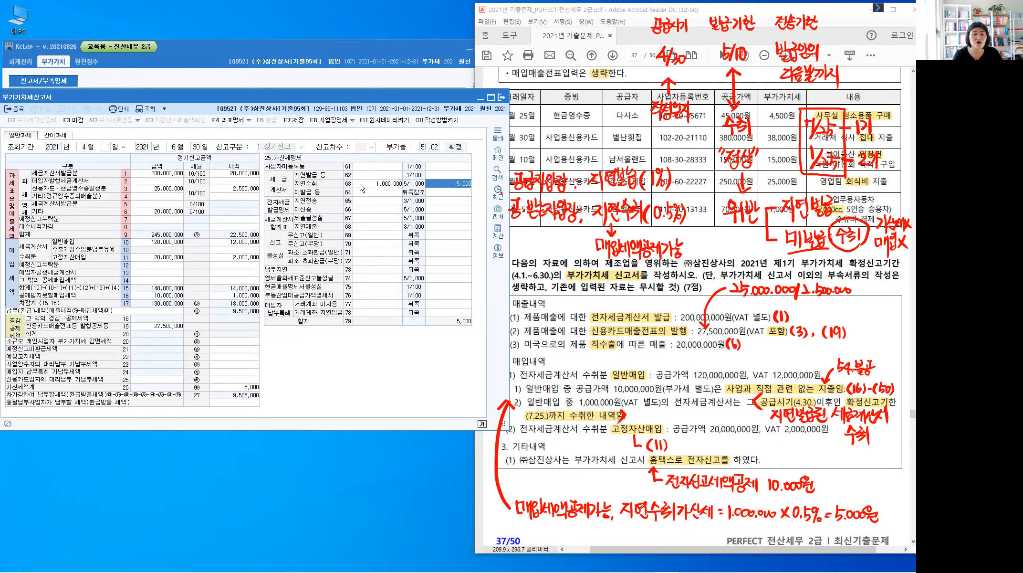
key("Return")
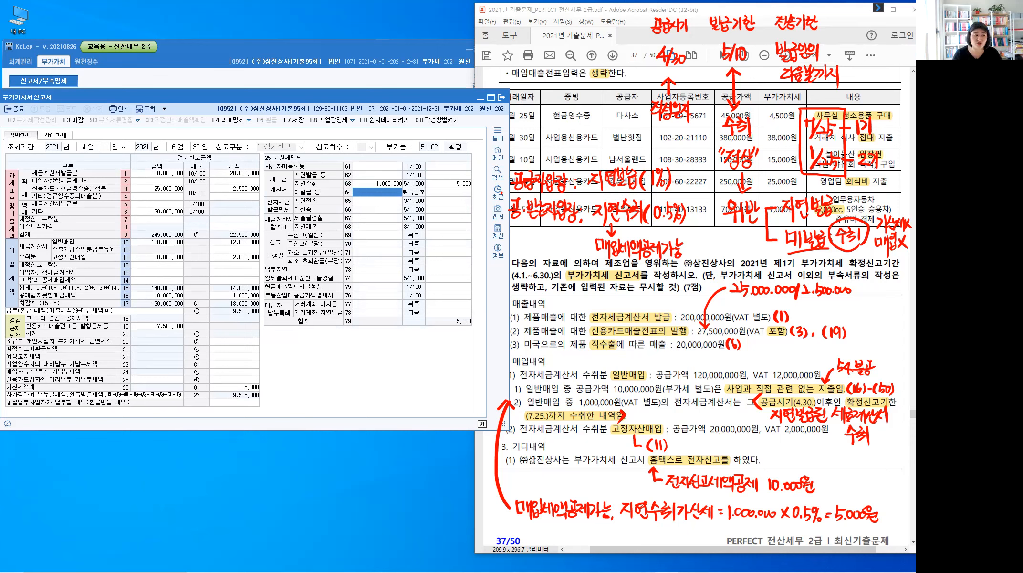
- In the 그 밖의 경감·공제세액 details, enter 10,000 as the 전자신고세액공제 tax credit (line 54)
left_click(69, 324)
left_click(165, 325)
left_click(164, 325)
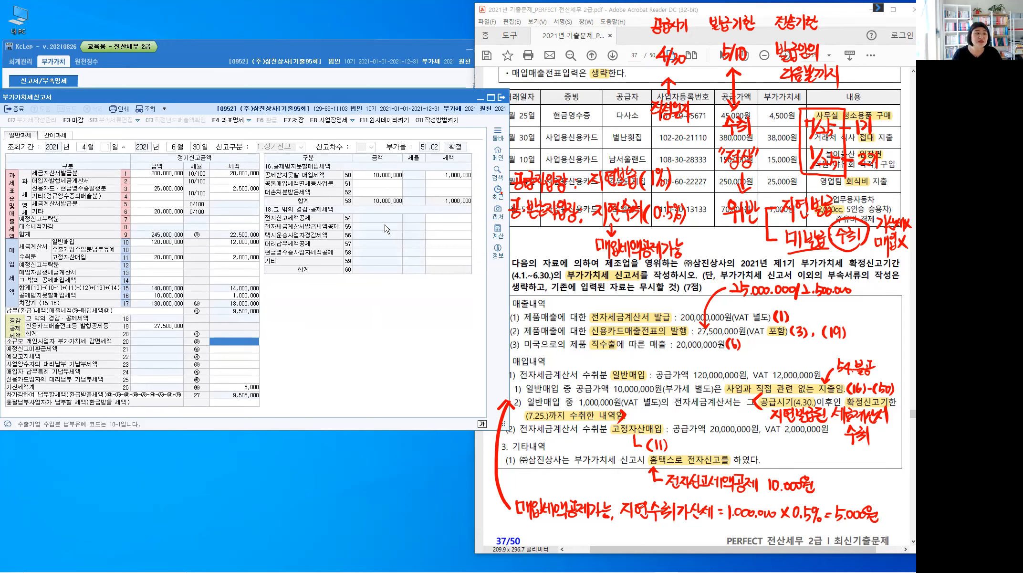
left_click(450, 219)
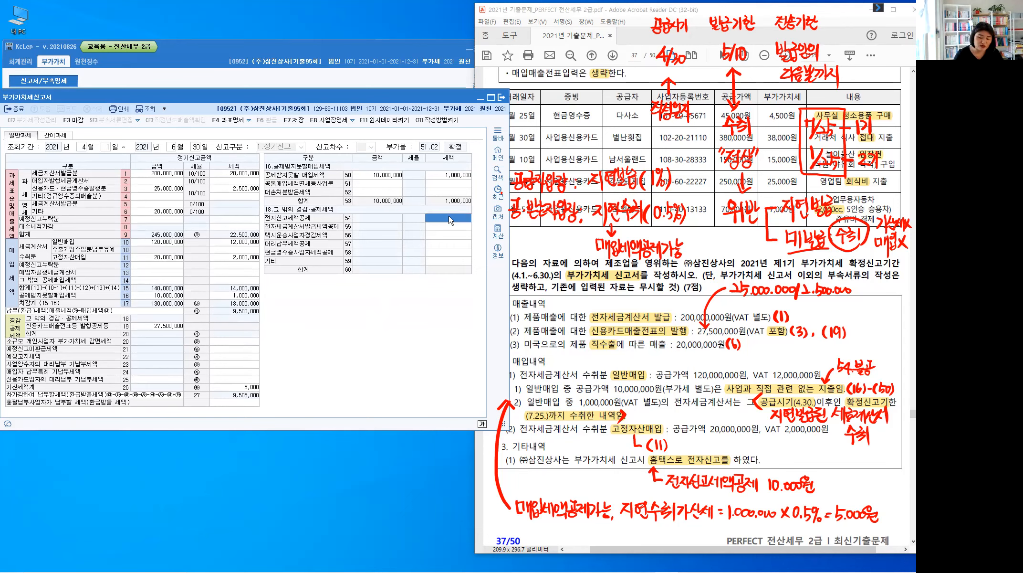
type("100000")
key("Return")
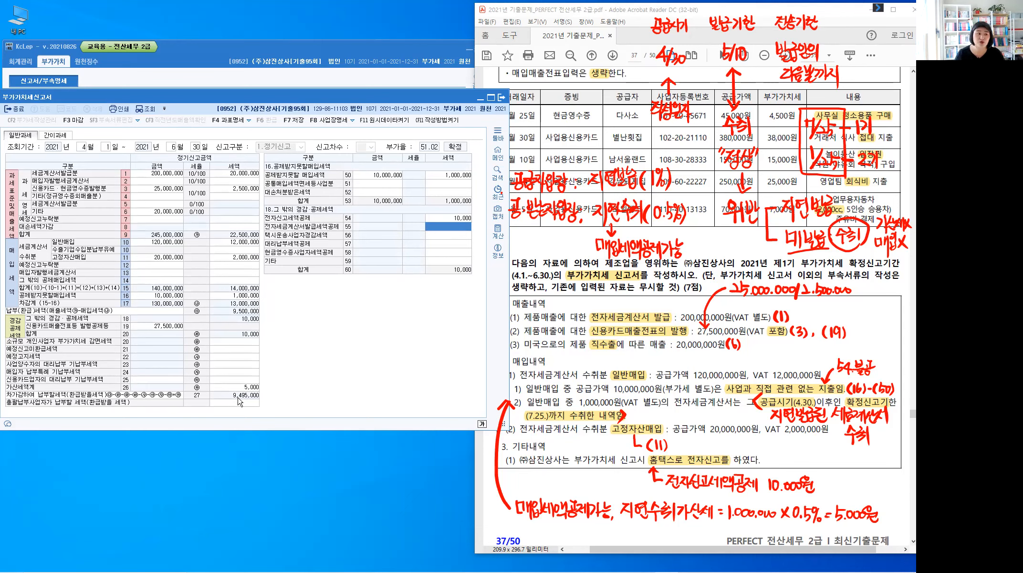
- Clear the handwritten notes from the exam page, save and close the 부가가치세신고서, and return to the 회계관리 module
left_click(590, 301)
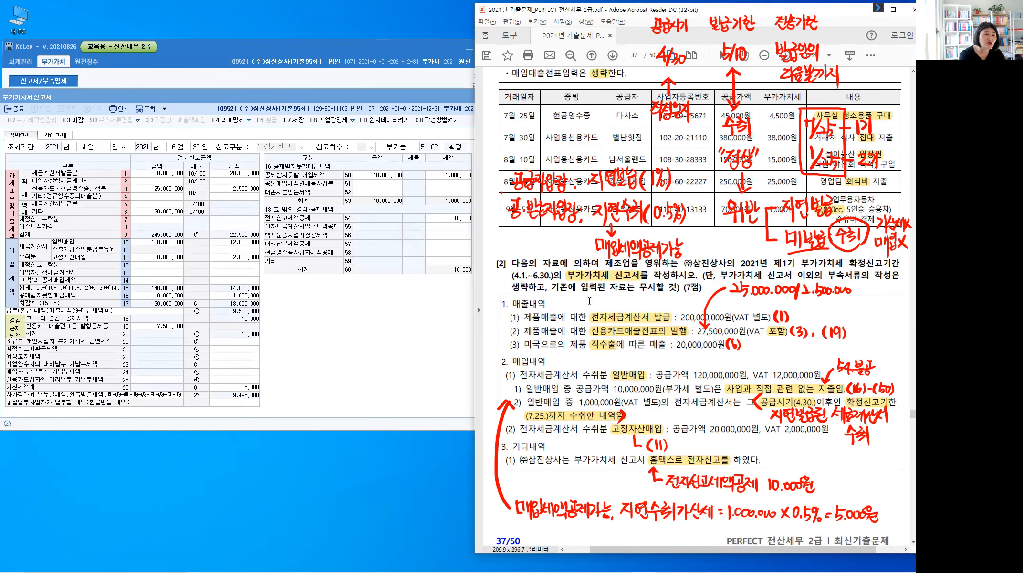
key("Escape")
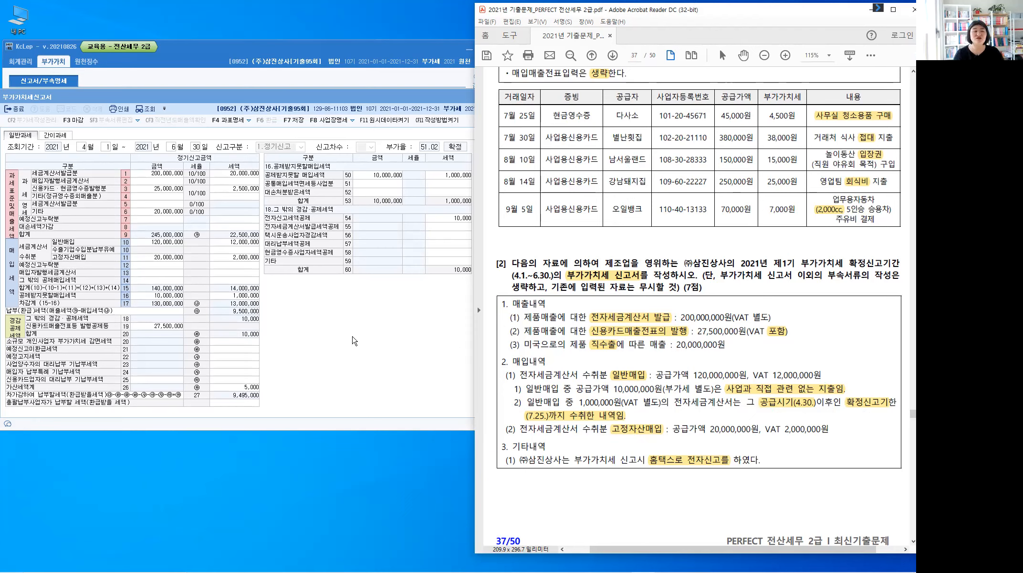
left_click(354, 340)
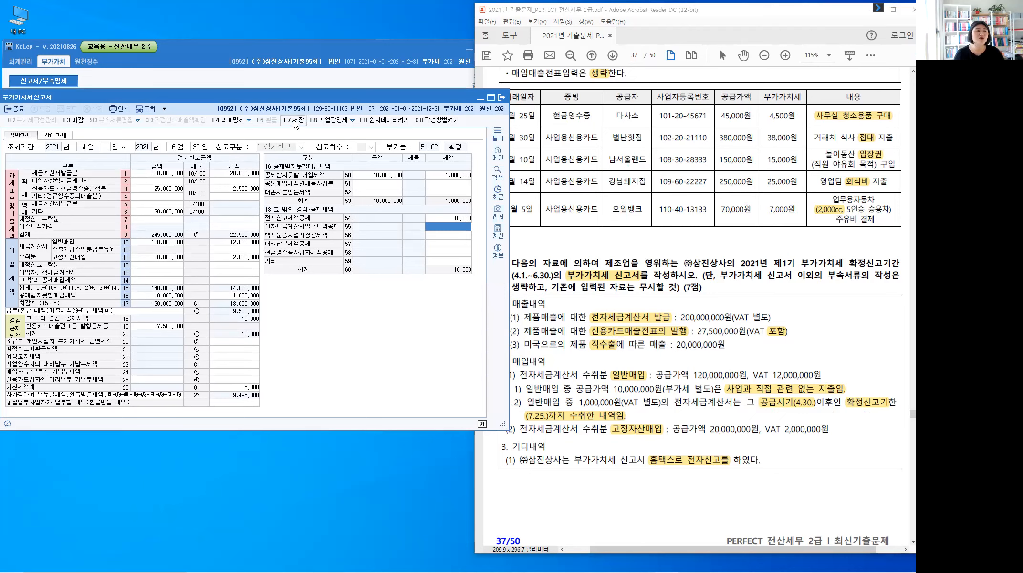
left_click(294, 122)
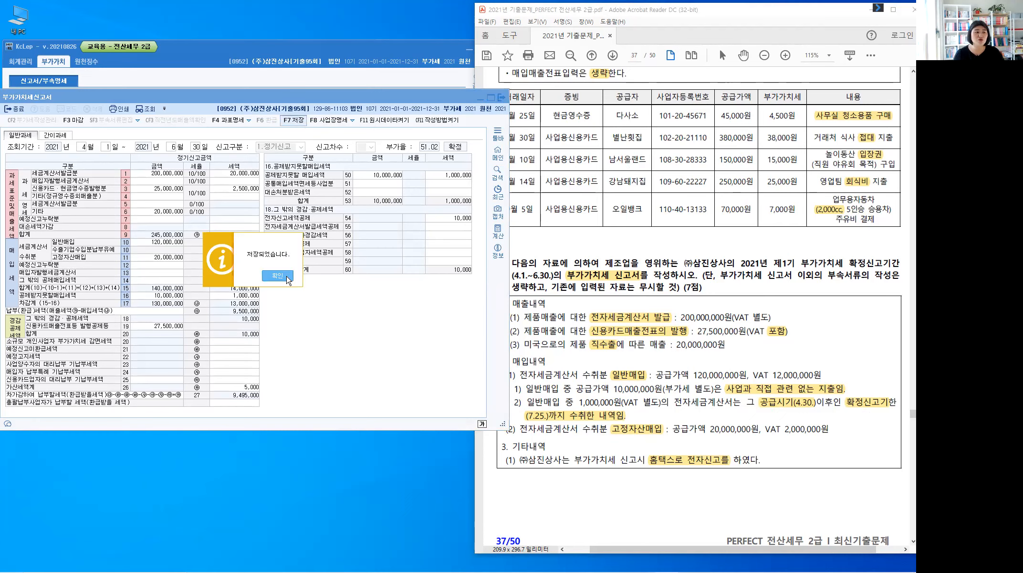
left_click(277, 276)
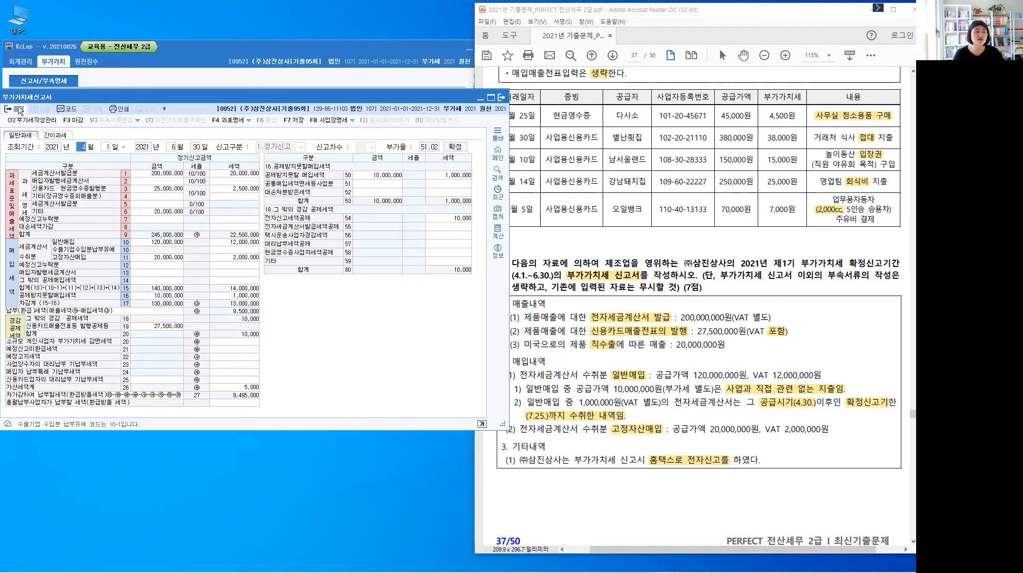
left_click(19, 110)
left_click(18, 62)
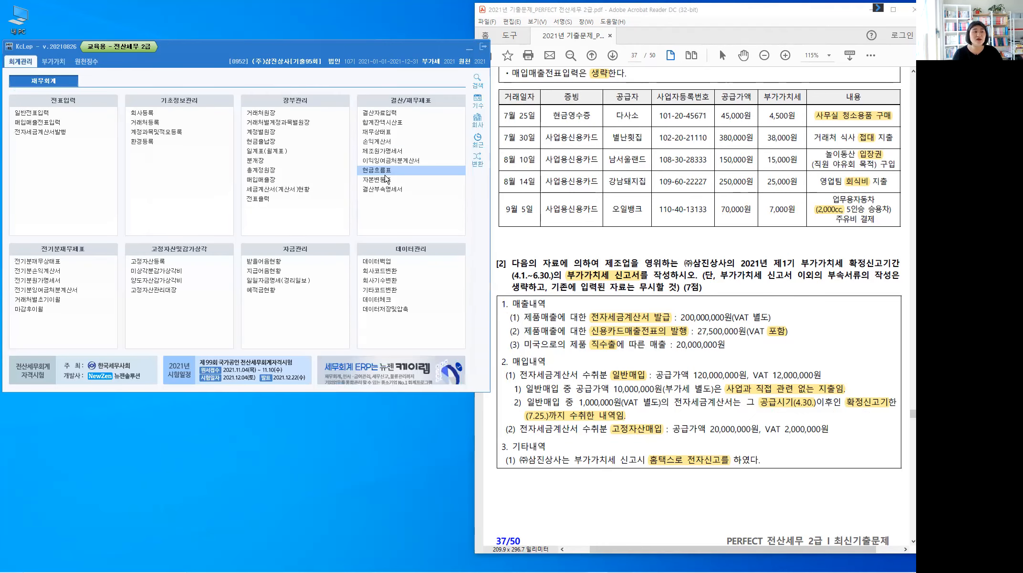
left_click(385, 123)
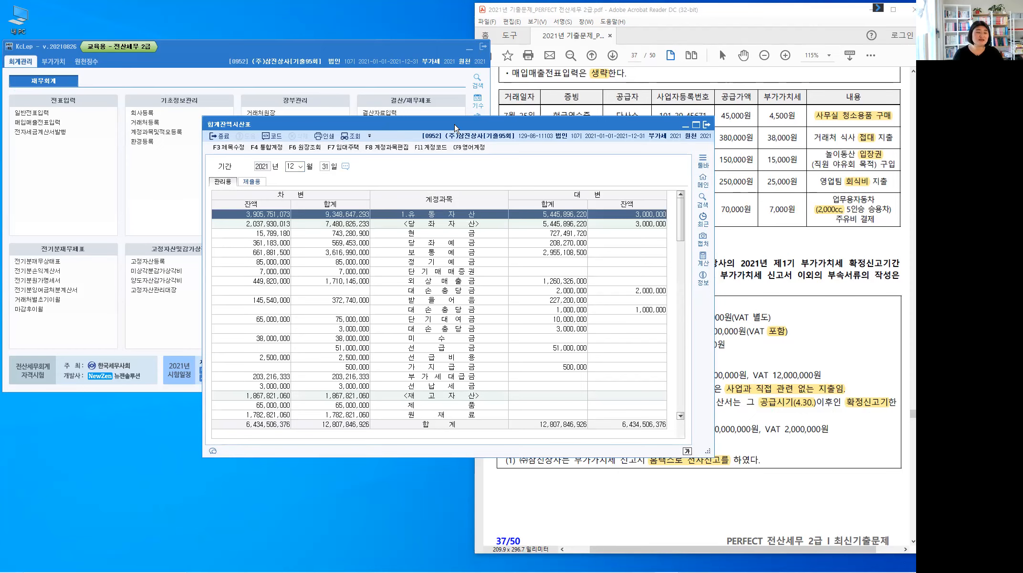
left_click_drag(455, 128, 256, 103)
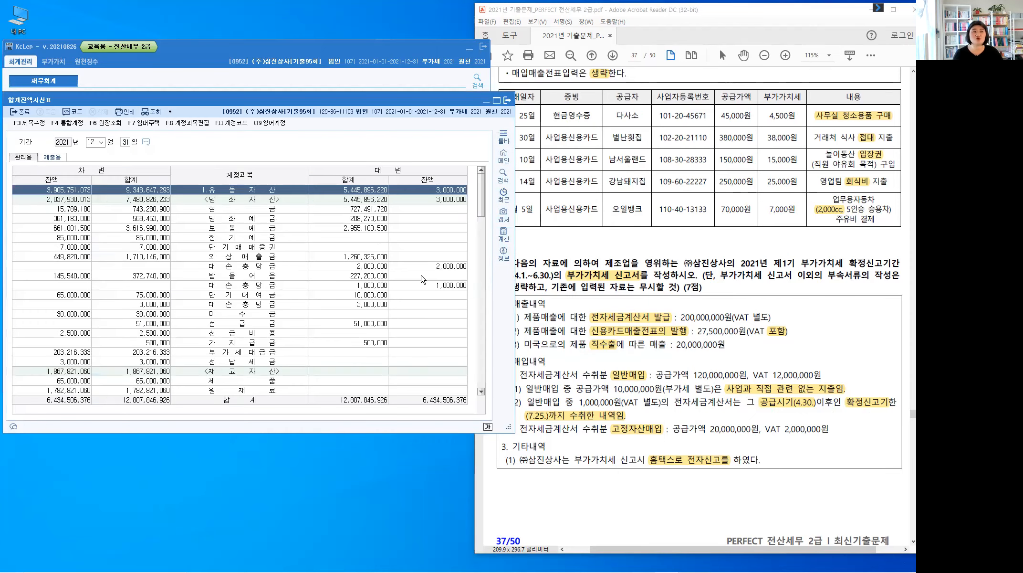
key("Escape")
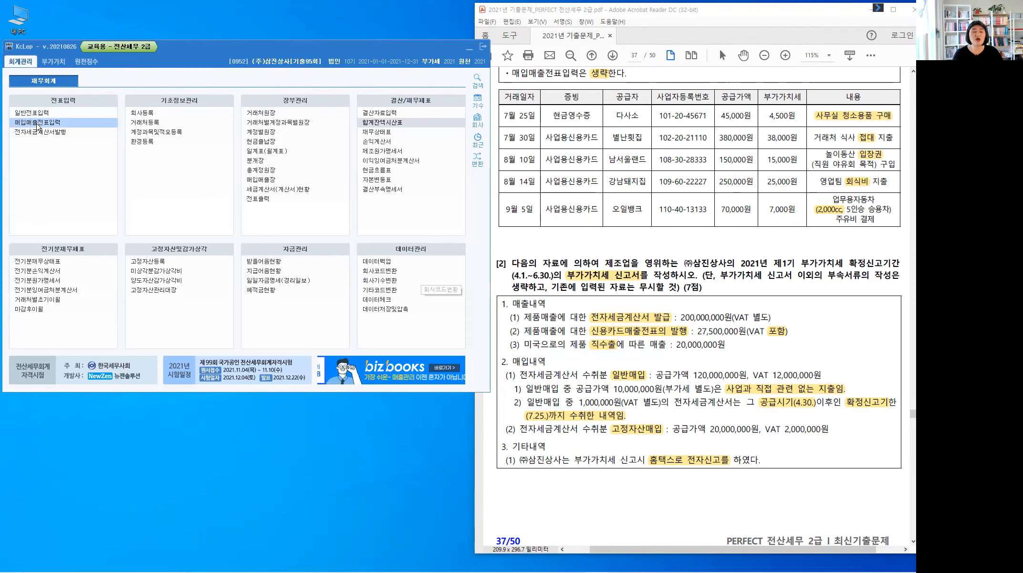
- Open 일반전표입력 for December 31, 2021 and place its window beside the exam PDF
left_click(40, 113)
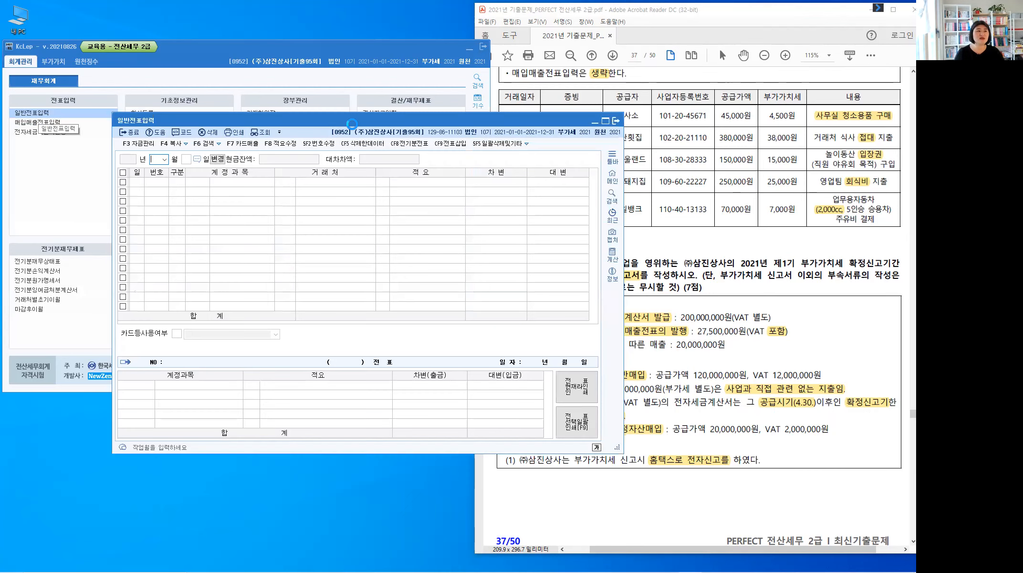
left_click_drag(355, 121, 247, 109)
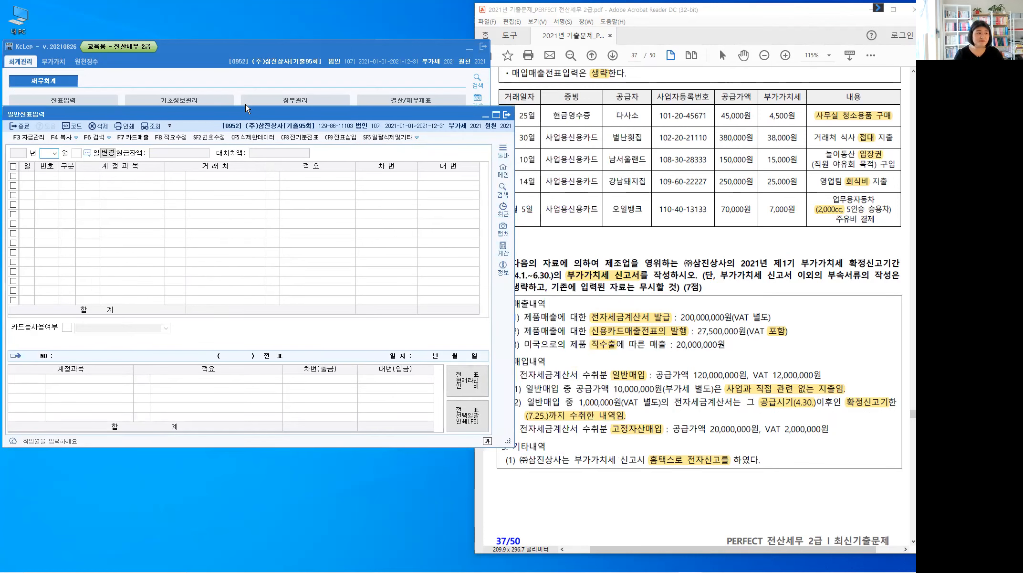
key("Return")
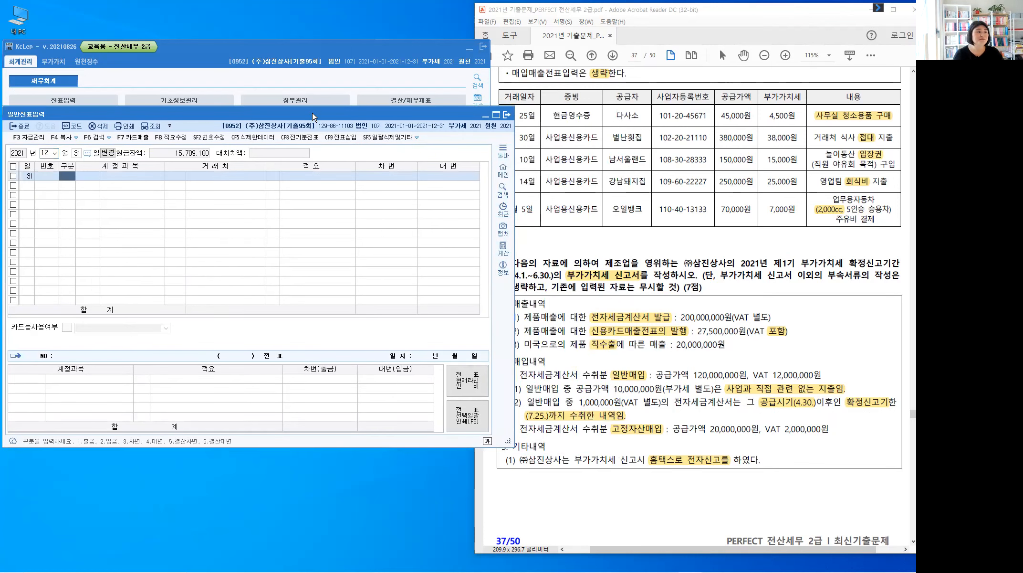
left_click_drag(312, 114, 306, 114)
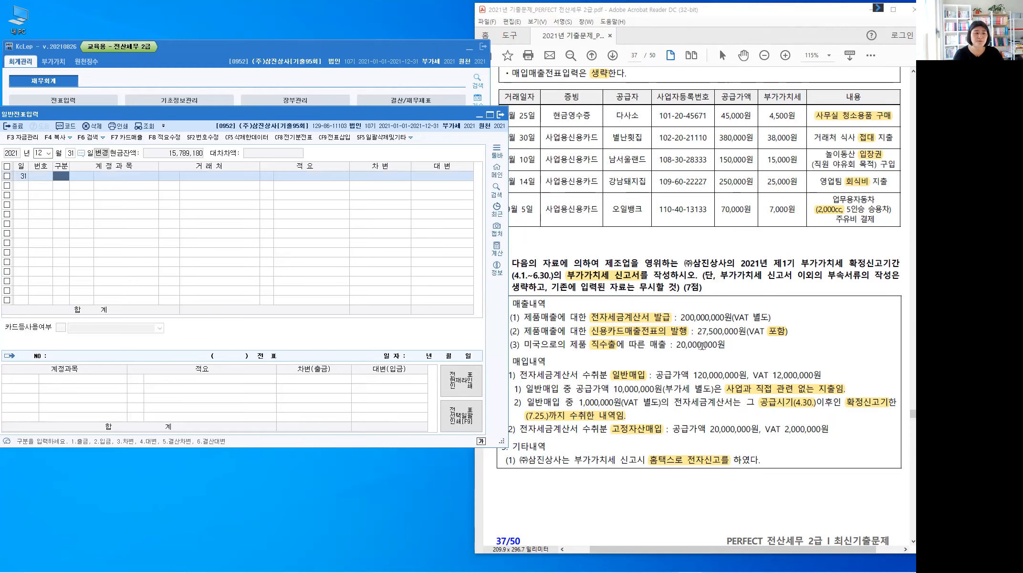
- Go to 문제 4 in the exam PDF and highlight 단기매매증권 in [1], and 이자수익 and 차기 in [2]
left_click(702, 345)
scroll(706, 348, "down", 5)
scroll(707, 351, "down", 1)
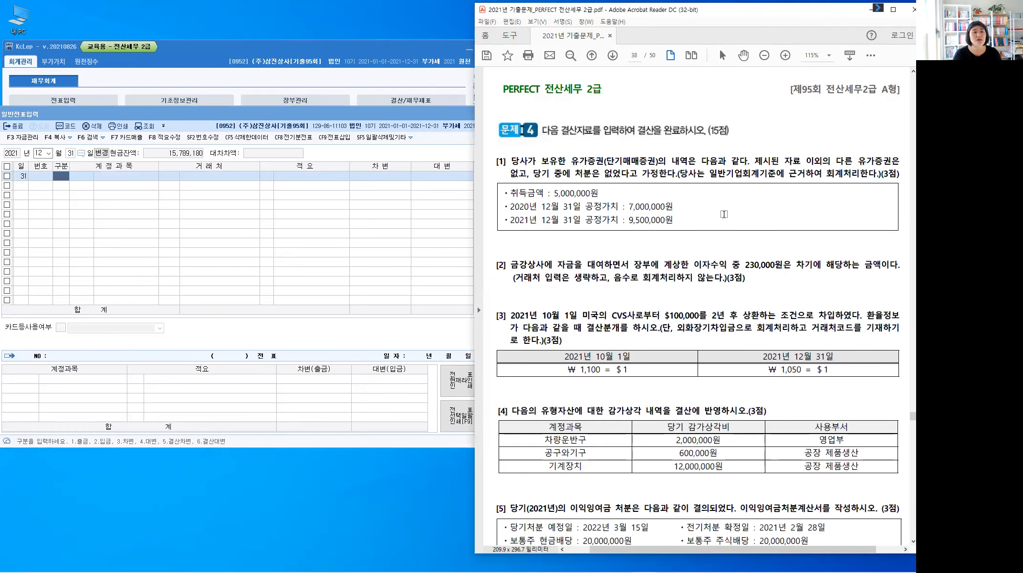
scroll(719, 232, "down", 1)
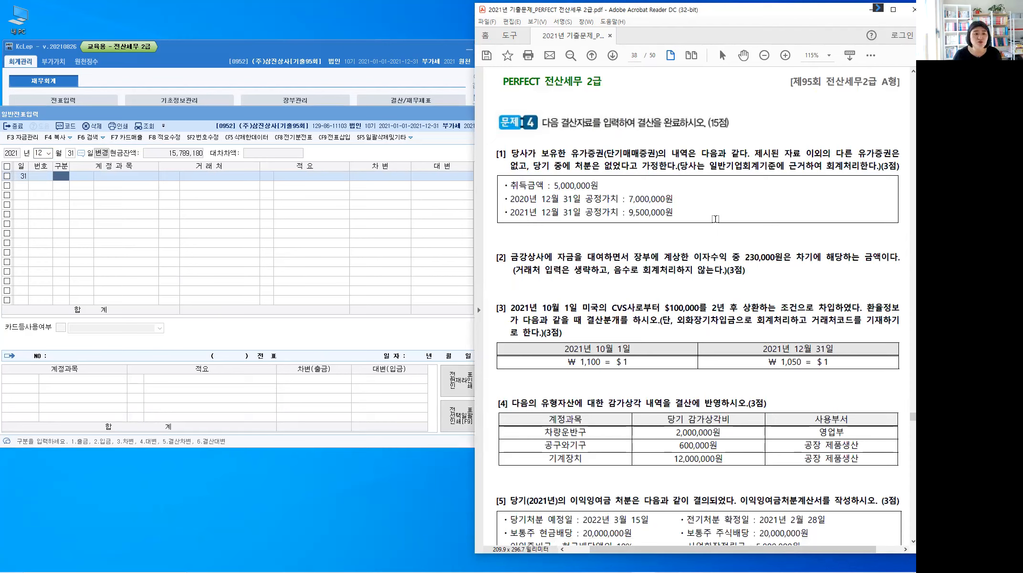
left_click_drag(607, 154, 636, 183)
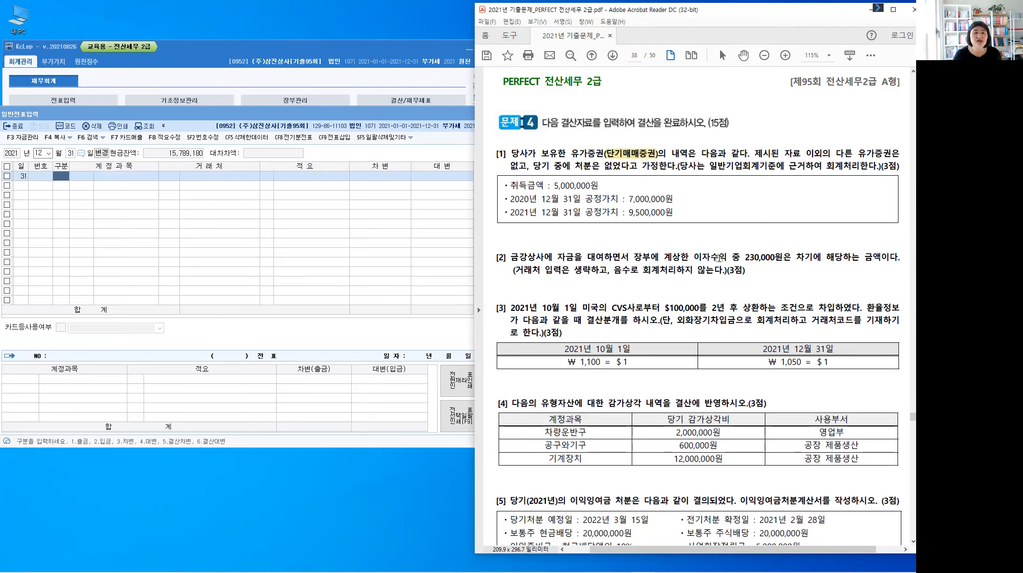
left_click_drag(702, 255, 723, 254)
left_click_drag(795, 256, 811, 258)
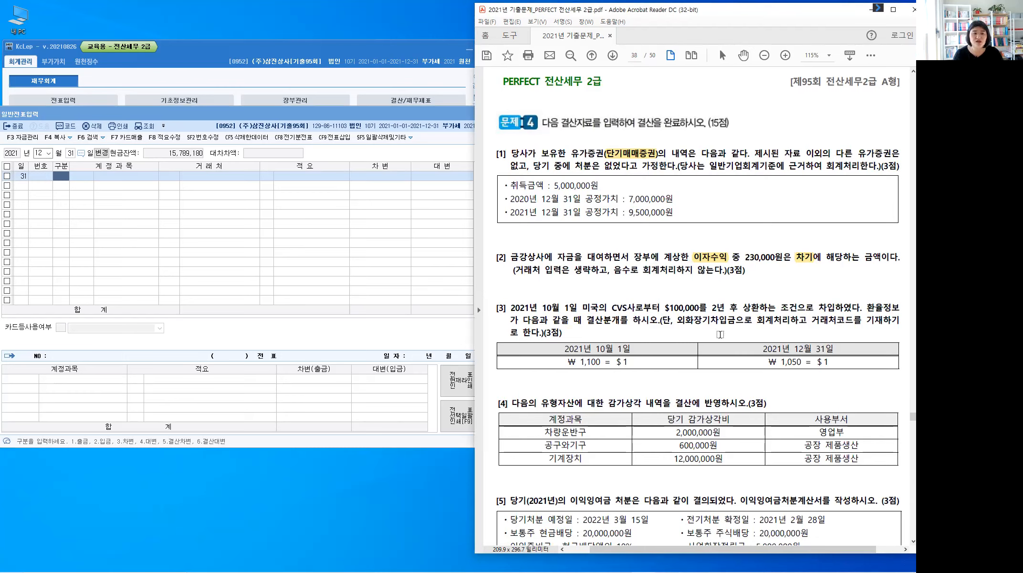
- Highlight 외화장기차입금 in question [3], and 감가상각 and the question number in [4]
left_click_drag(675, 321, 737, 320)
left_click(736, 370)
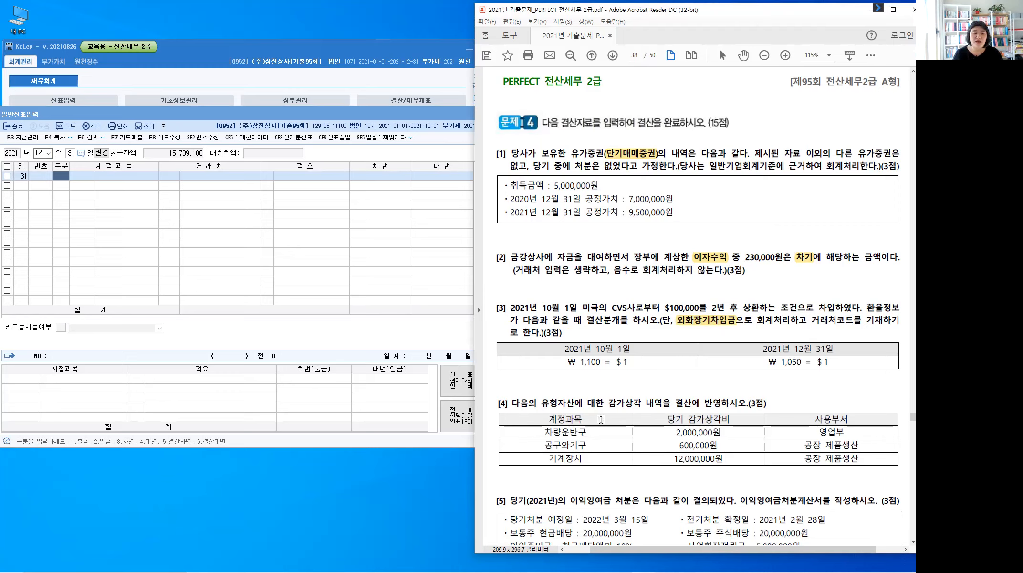
double_click(636, 403)
left_click(507, 413)
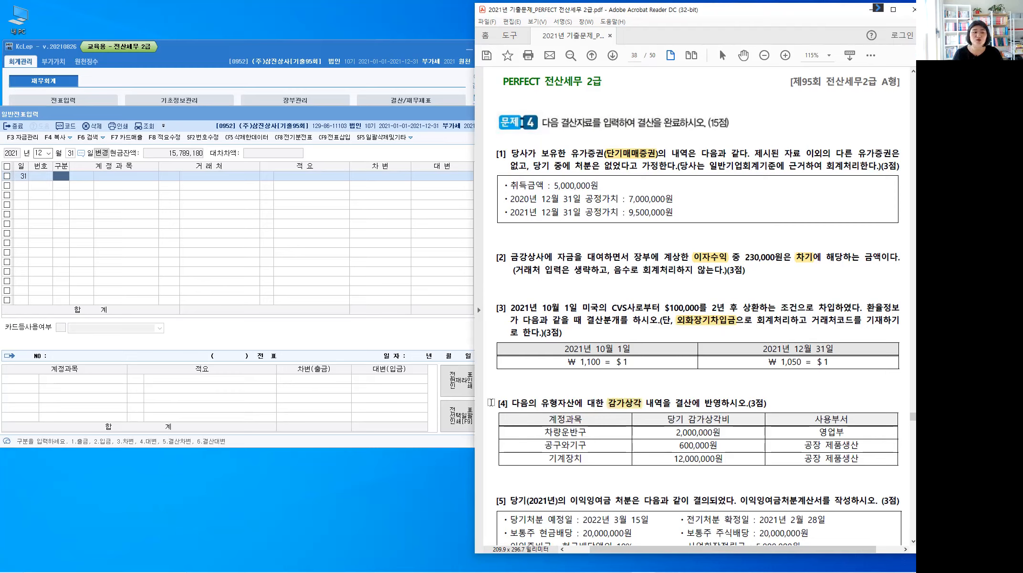
left_click_drag(498, 403, 514, 401)
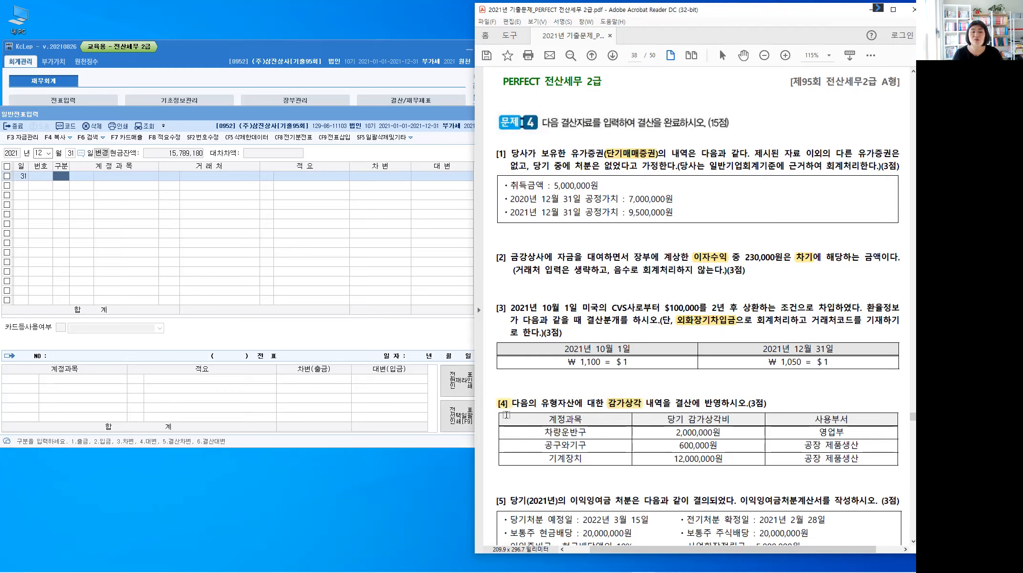
key("ctrl")
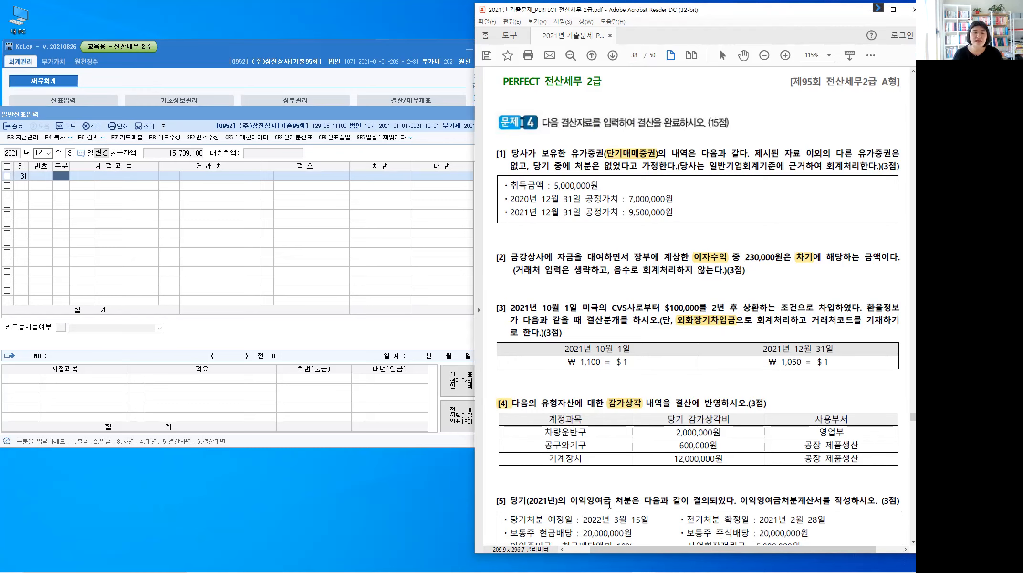
- Highlight 이익잉여금처분계산서 in question [5] of 문제 4
scroll(609, 504, "down", 1)
scroll(608, 503, "down", 1)
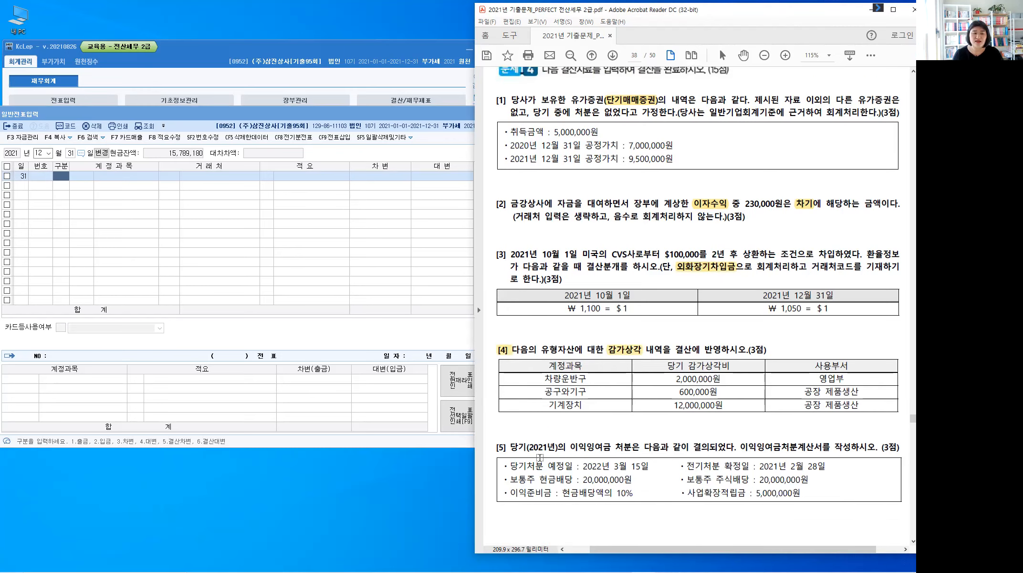
left_click_drag(743, 446, 821, 449)
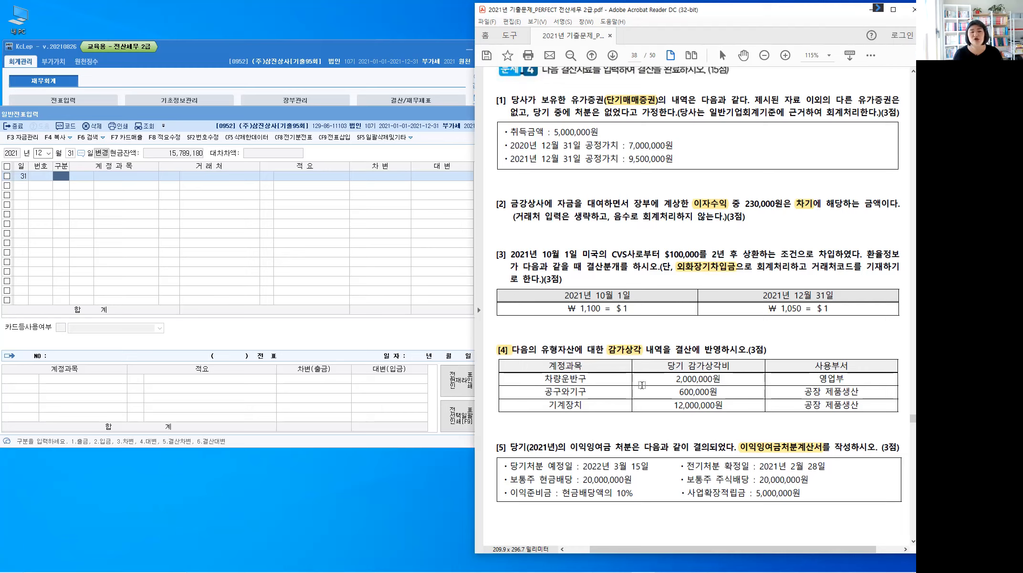
left_click(639, 383)
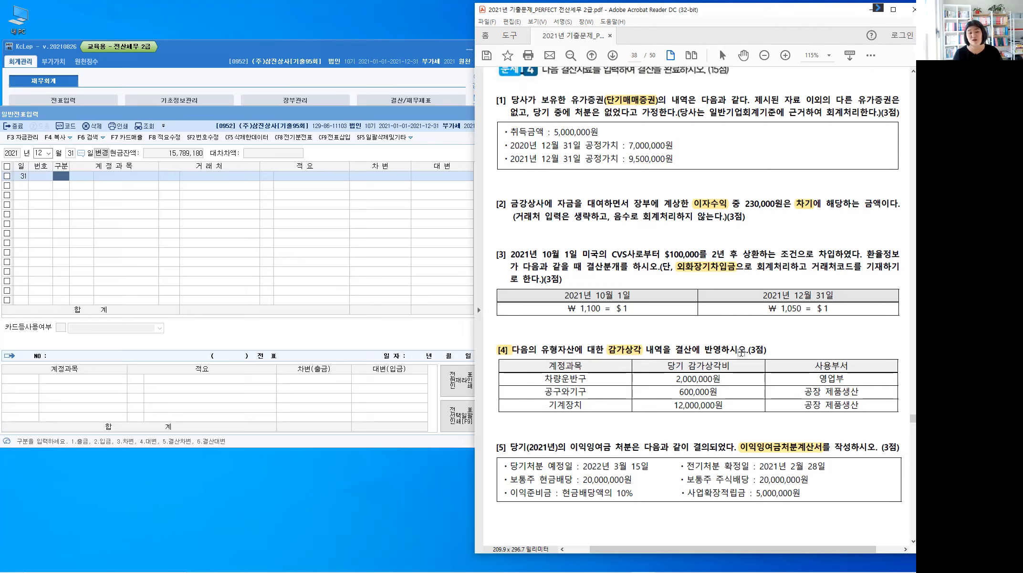
left_click(741, 352)
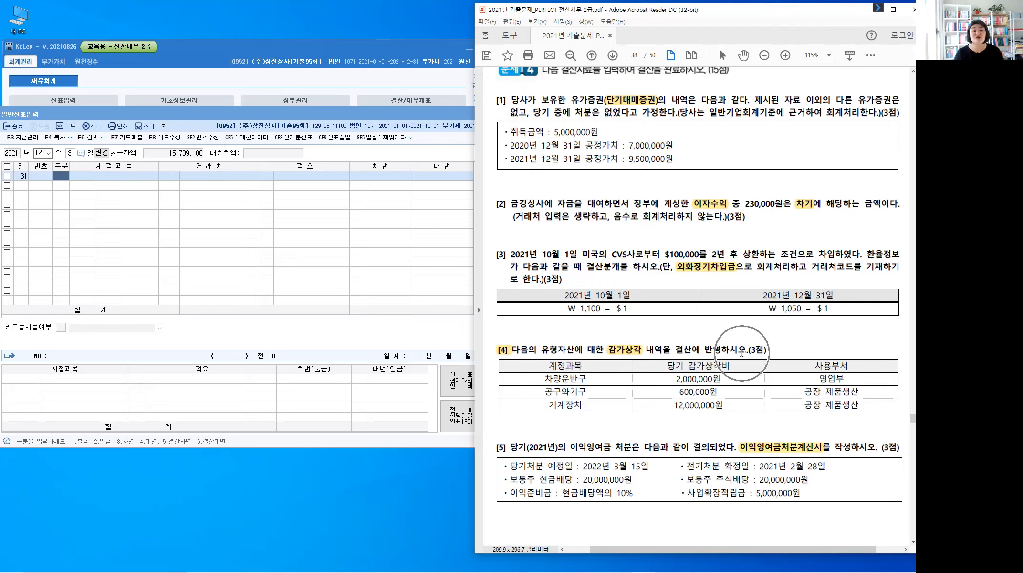
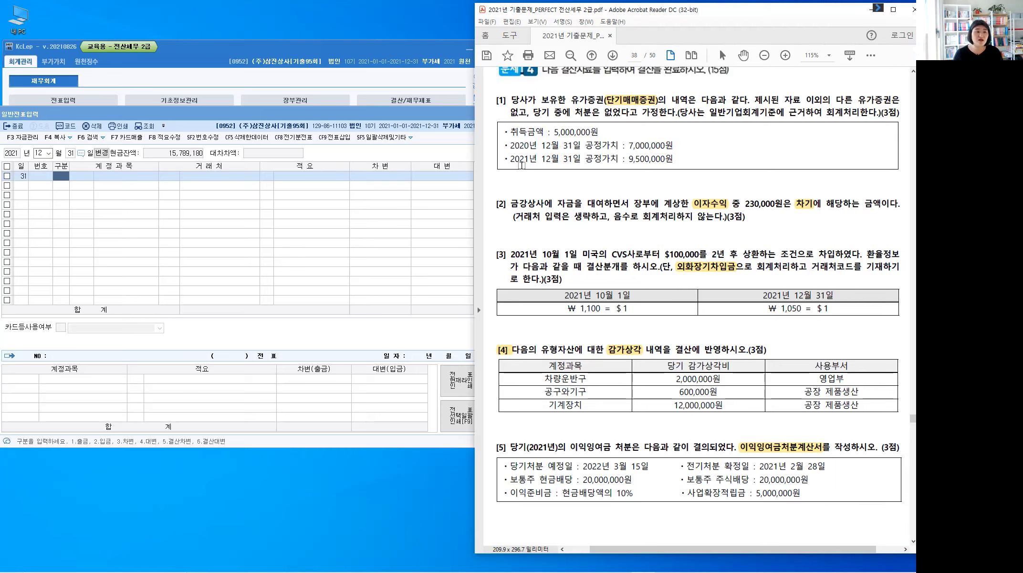
- Handwrite the note "공정가치 평가 : I/S 반영" above question [1], linked to 단기매매증권
scroll(604, 183, "down", 1)
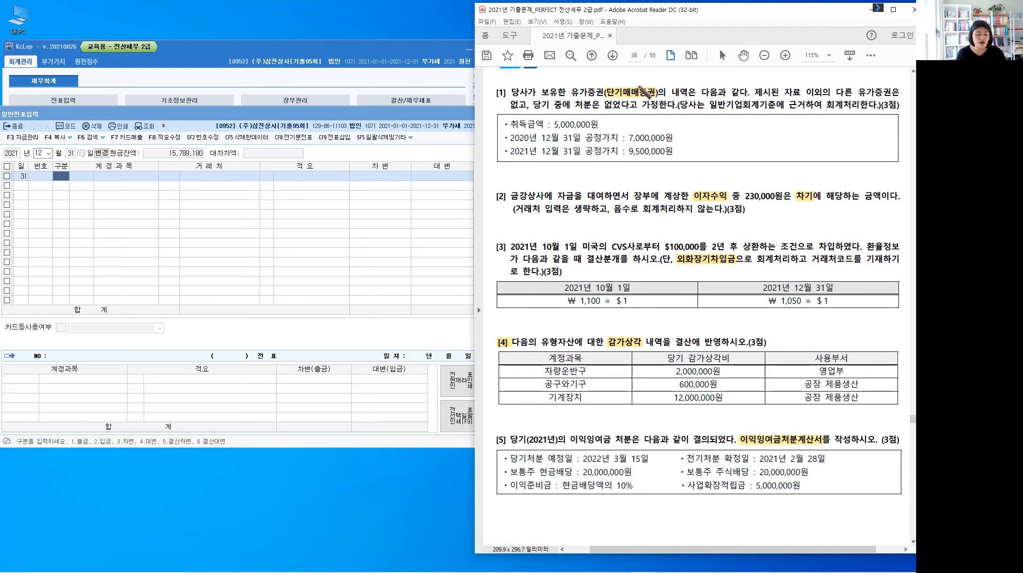
key("alt")
mouse_move(639, 84)
left_mouse_down()
mouse_move(667, 63)
mouse_move(661, 78)
mouse_move(680, 79)
left_mouse_up()
mouse_move(684, 67)
left_mouse_down()
mouse_move(684, 79)
mouse_move(722, 77)
left_mouse_up()
left_click_drag(729, 66, 731, 79)
left_click_drag(730, 72, 733, 72)
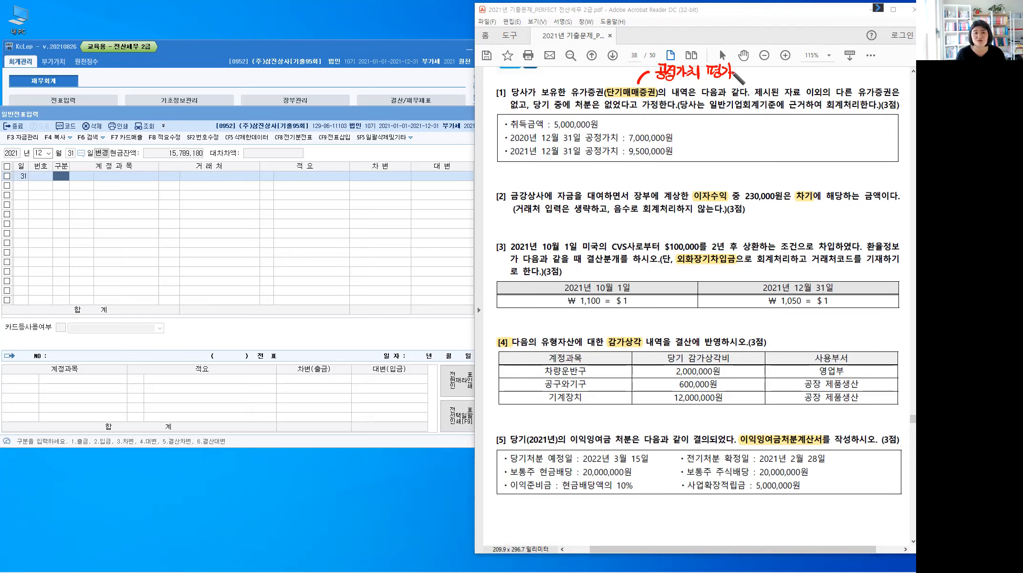
left_click(744, 68)
left_click(744, 73)
left_click_drag(755, 66, 759, 75)
left_click_drag(755, 75, 790, 68)
left_click(777, 67)
left_click_drag(794, 62, 793, 72)
left_click_drag(787, 73, 796, 76)
left_click_drag(801, 64, 801, 65)
left_click_drag(807, 62, 804, 73)
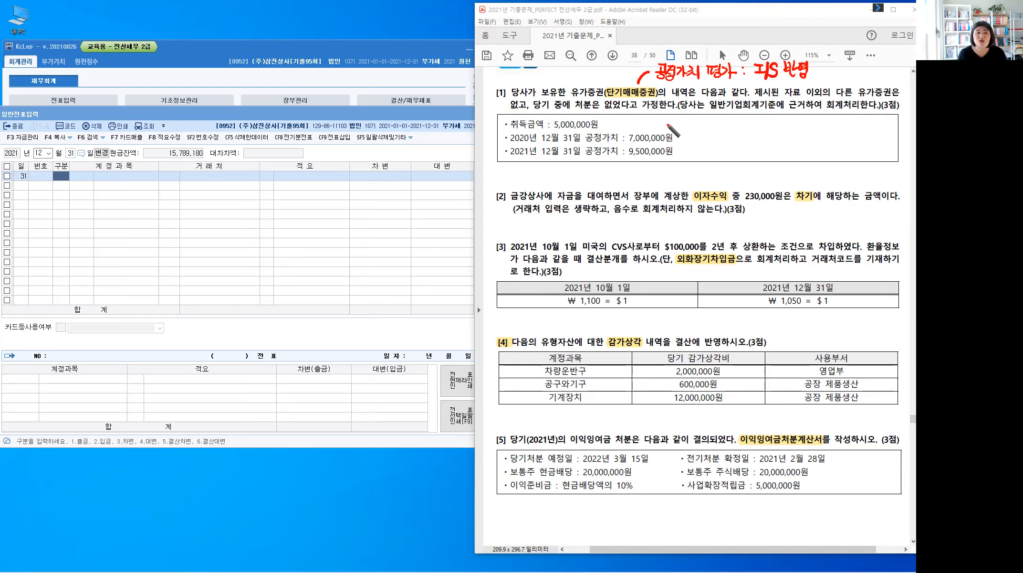
- Bracket the acquisition cost and 2020 fair value as "2,000,000 이익" marked X, and highlight 7,000,000원 and the 2021 fair value line
left_click_drag(670, 120, 673, 136)
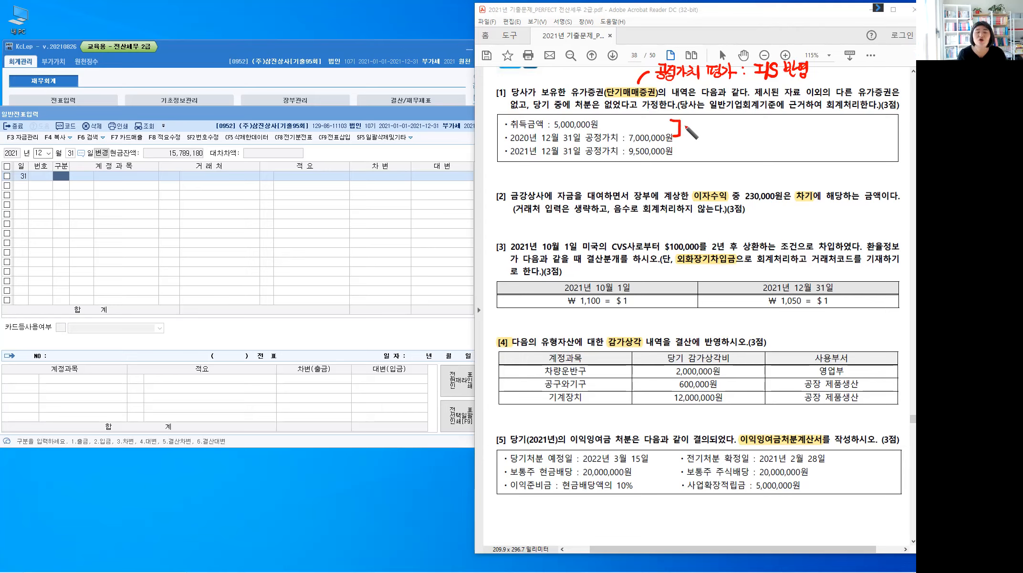
mouse_move(688, 125)
left_mouse_down()
mouse_move(755, 123)
mouse_move(755, 156)
left_mouse_up()
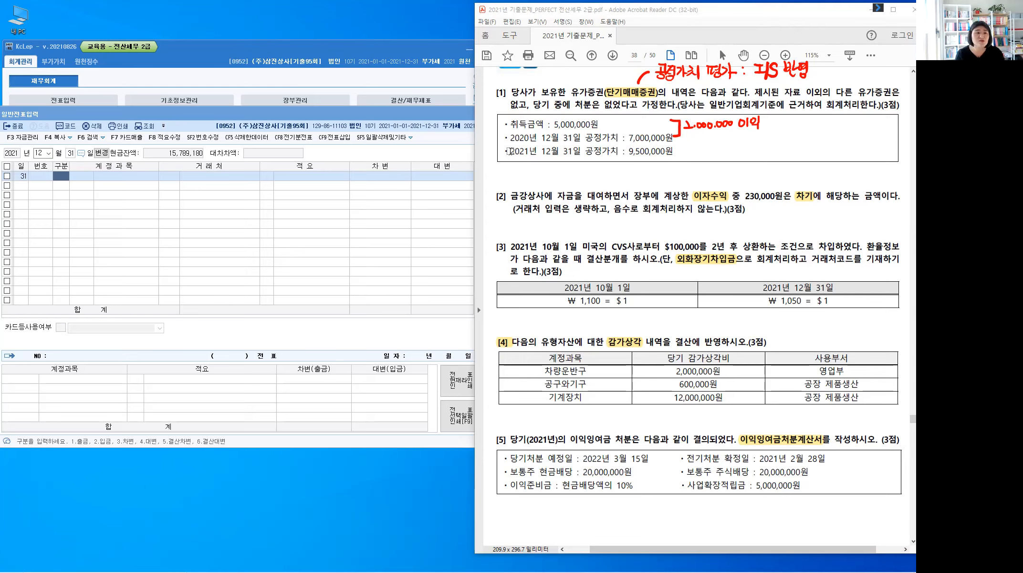
mouse_move(511, 152)
left_mouse_down()
mouse_move(668, 153)
mouse_move(639, 139)
mouse_move(672, 139)
left_mouse_up()
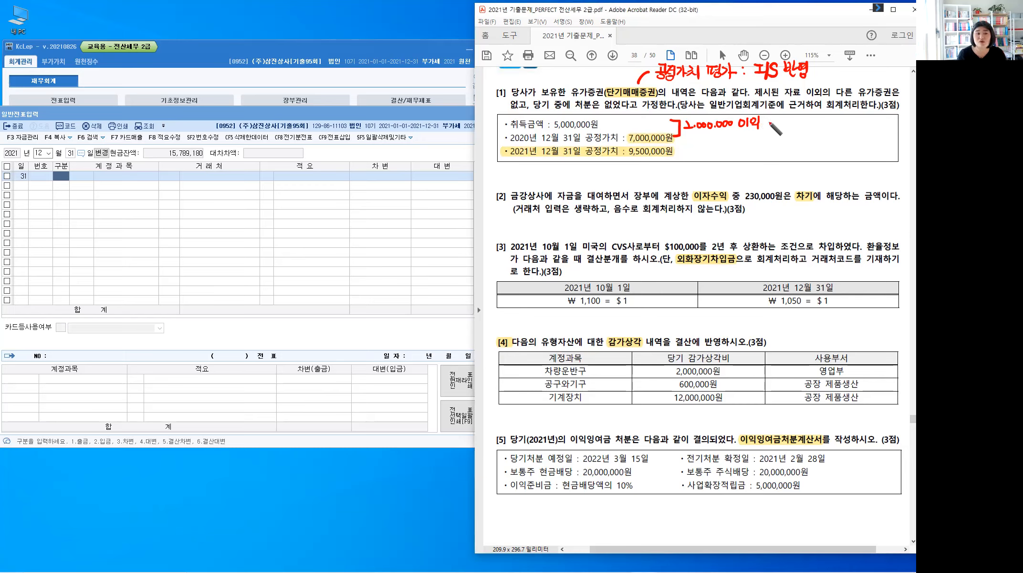
left_click_drag(764, 120, 773, 129)
left_click_drag(775, 120, 765, 129)
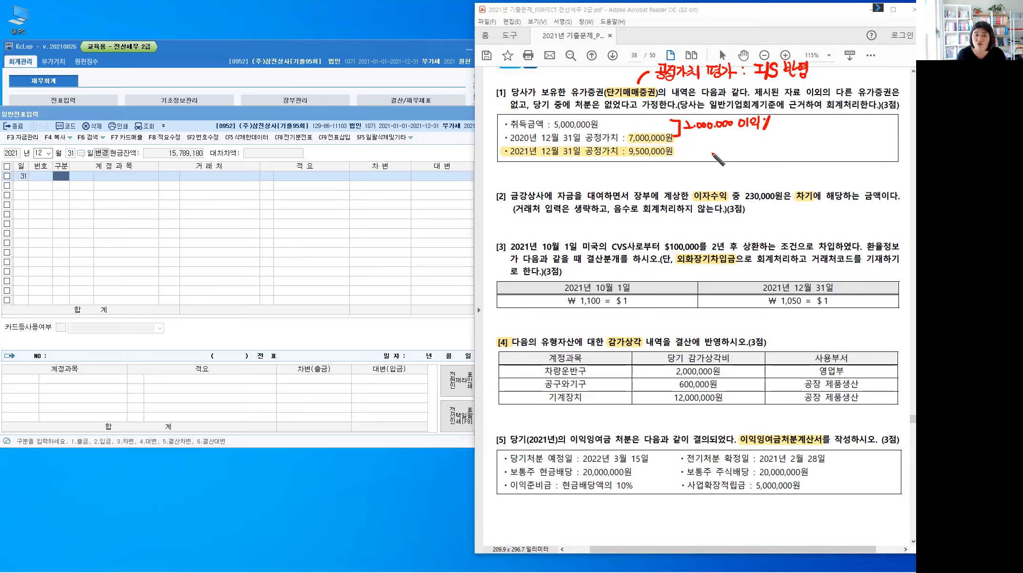
- Bracket the 2020 and 2021 fair values in question [1] and handwrite "2,500,000원 이익" beside them
mouse_move(677, 140)
left_mouse_down()
mouse_move(698, 153)
mouse_move(715, 142)
left_mouse_up()
left_click(705, 153)
left_click_drag(718, 142, 719, 142)
left_click_drag(723, 141, 735, 143)
left_click(728, 150)
mouse_move(743, 143)
left_mouse_down()
mouse_move(742, 151)
mouse_move(748, 144)
left_mouse_up()
left_click_drag(756, 139, 756, 140)
left_click_drag(751, 145, 763, 144)
mouse_move(754, 146)
left_mouse_down()
mouse_move(765, 155)
mouse_move(775, 145)
left_mouse_up()
mouse_move(782, 139)
left_mouse_down()
mouse_move(781, 155)
mouse_move(790, 141)
mouse_move(795, 153)
left_mouse_up()
- Handwrite the debit side of the closing entry, "(차) 단.매.증", below the question [1] data box
left_click_drag(519, 162, 517, 174)
left_click_drag(520, 169, 524, 173)
left_click_drag(526, 161, 527, 176)
left_click_drag(527, 169, 531, 176)
left_click_drag(542, 165, 548, 171)
left_click_drag(552, 161, 552, 174)
left_click_drag(552, 168, 566, 172)
left_click(561, 170)
left_click_drag(566, 165, 570, 171)
left_click_drag(572, 164, 572, 171)
left_click_drag(576, 161, 577, 168)
left_click_drag(578, 161, 577, 177)
left_click(580, 171)
left_click_drag(587, 164, 587, 169)
left_click_drag(591, 166, 595, 168)
left_click_drag(586, 170, 597, 170)
left_click_drag(591, 172, 592, 173)
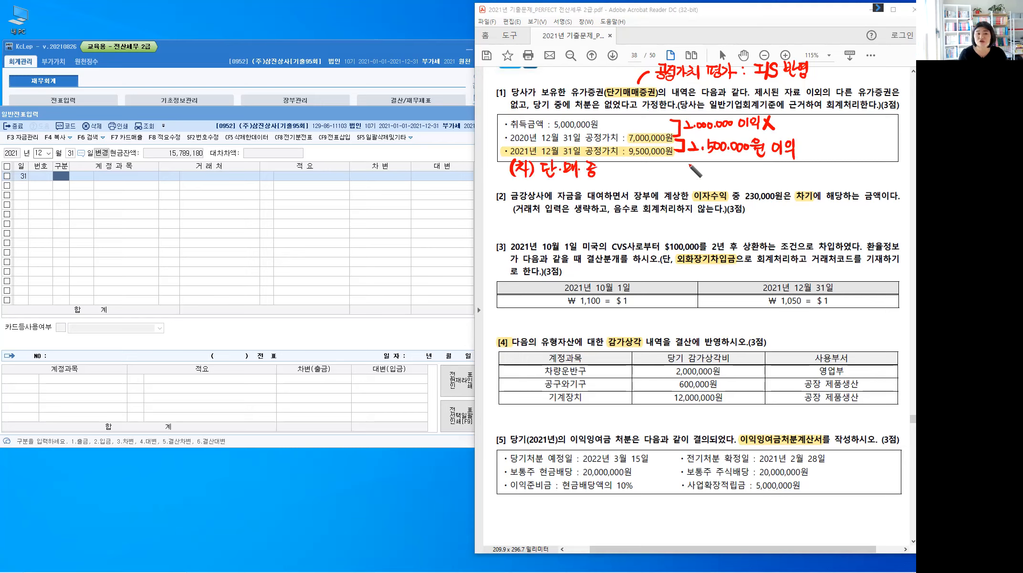
- Handwrite the credit side of the closing entry, "(대) 단.평.이익", alongside the debit note for question [1]
mouse_move(682, 163)
left_mouse_down()
mouse_move(680, 177)
mouse_move(700, 176)
left_mouse_up()
left_click_drag(705, 162, 704, 178)
mouse_move(707, 163)
left_mouse_down()
mouse_move(709, 177)
mouse_move(732, 173)
left_mouse_up()
left_click_drag(721, 170, 759, 173)
left_click(738, 172)
left_click_drag(752, 175, 765, 167)
left_click(758, 171)
left_click_drag(769, 162, 769, 178)
left_click_drag(777, 164, 782, 171)
left_click_drag(775, 173, 784, 179)
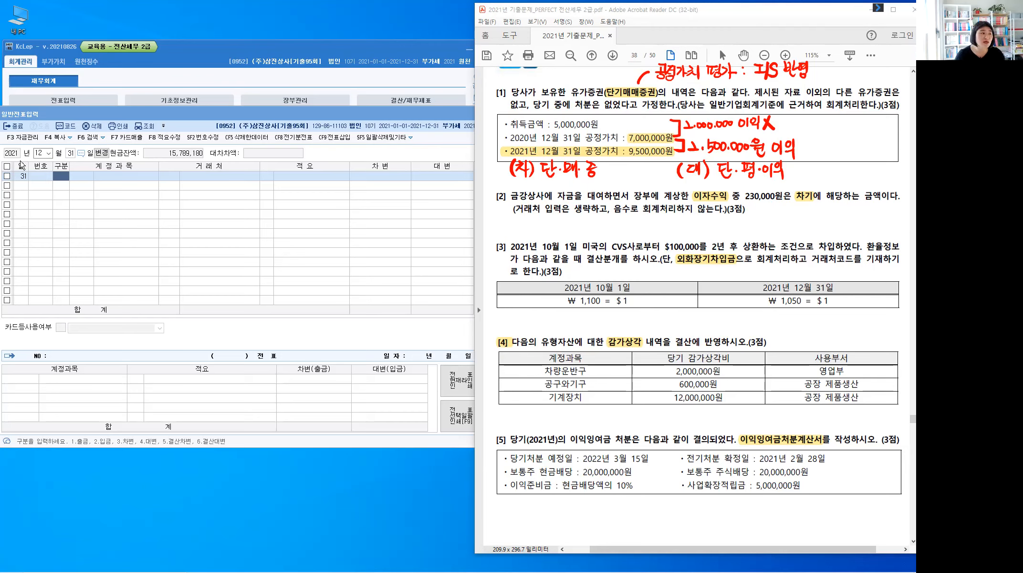
- In KcLep, enter a December 31 debit line for account 0107 단기매매증권 with an amount of 2,500,000
left_click(60, 180)
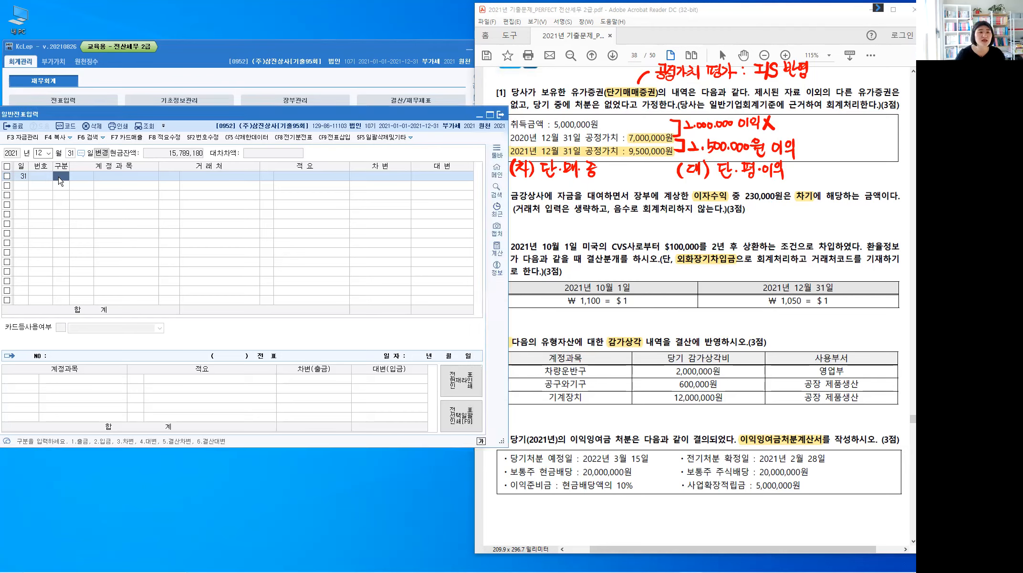
type("3")
key("Return")
type("다ㄴ기")
key("Return")
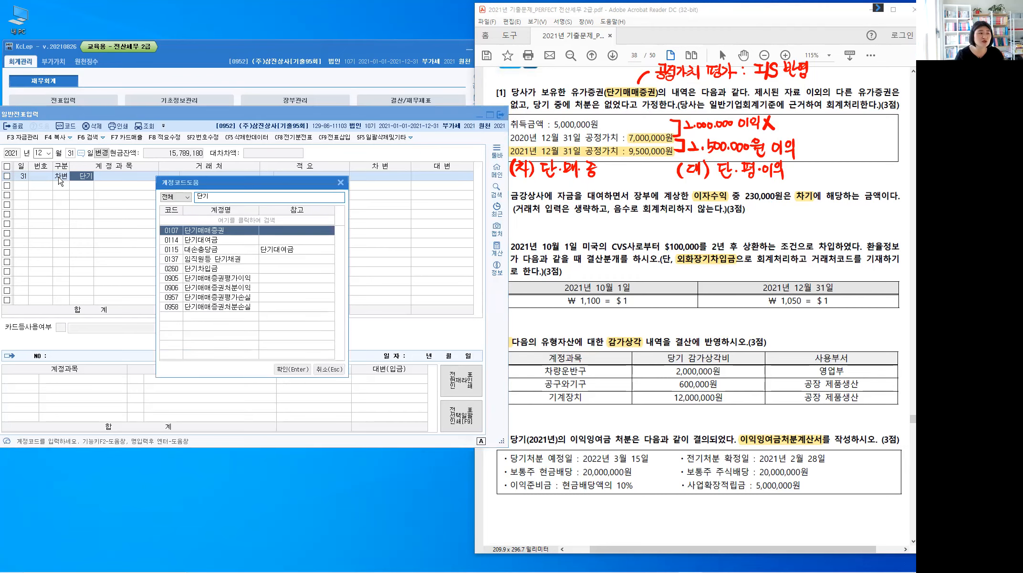
key("Return")
key("Return")
key("Return")
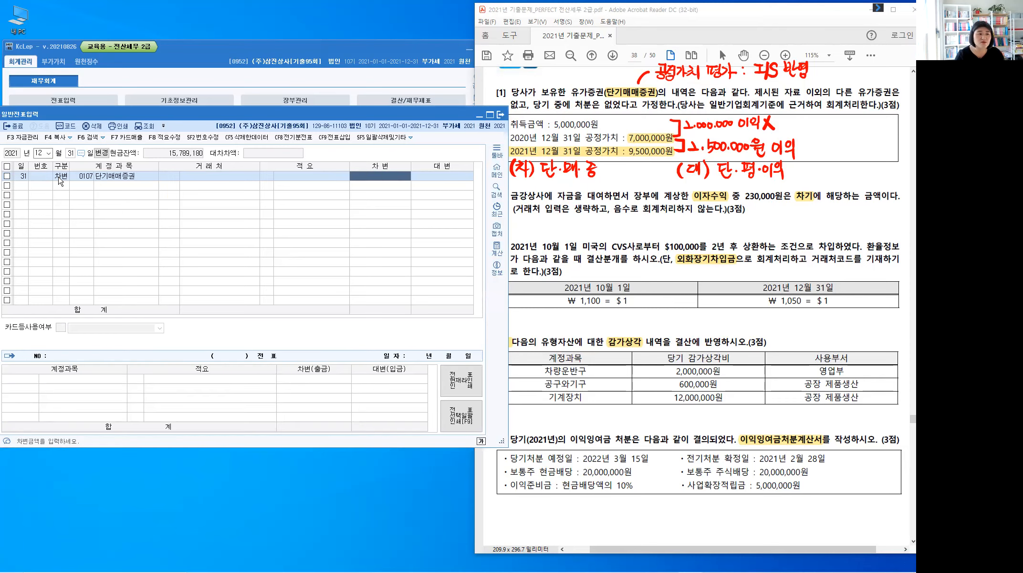
type("2500+")
key("Return")
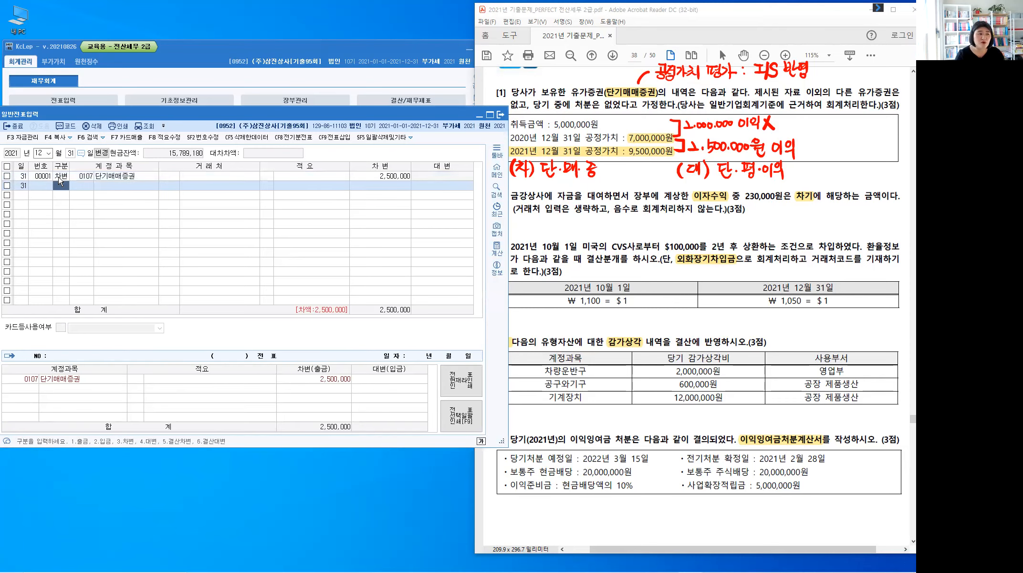
- Add the matching credit line for account 0905 단기매매증권평가이익 with 2,500,000 and finish the voucher
type("4")
key("Return")
type("단기")
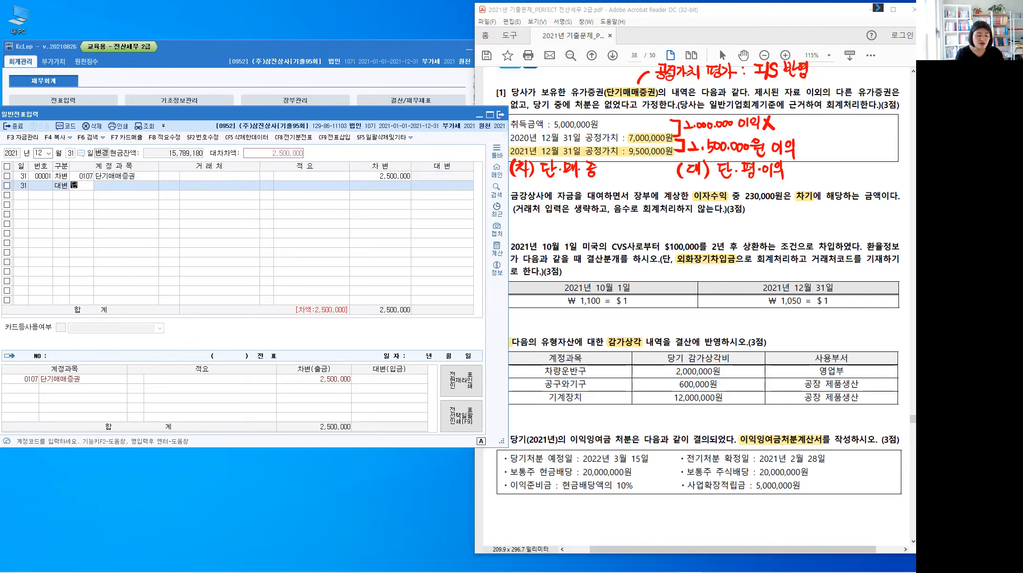
key("Return")
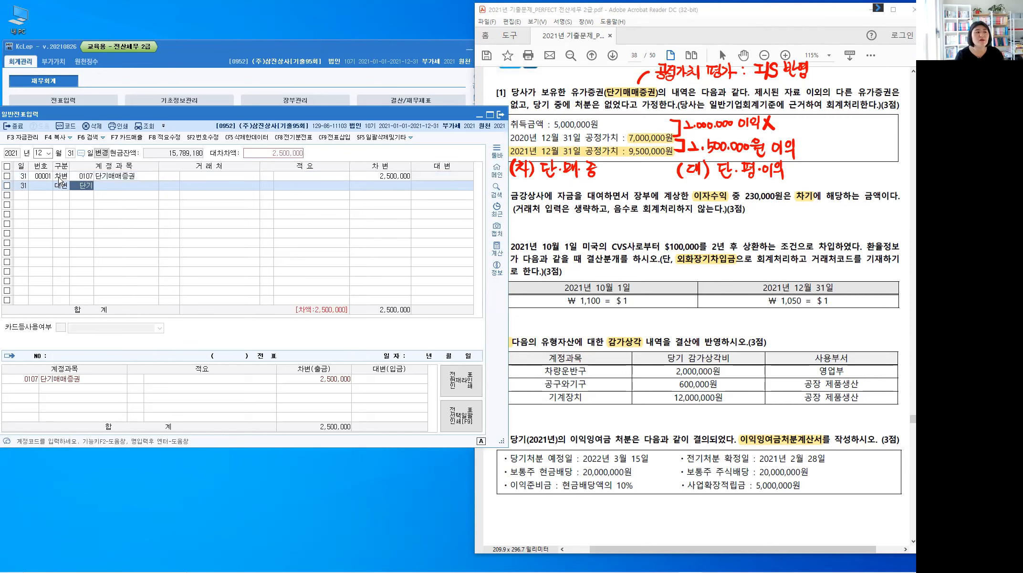
key("Down")
key("Down")
key("Down")
key("Down")
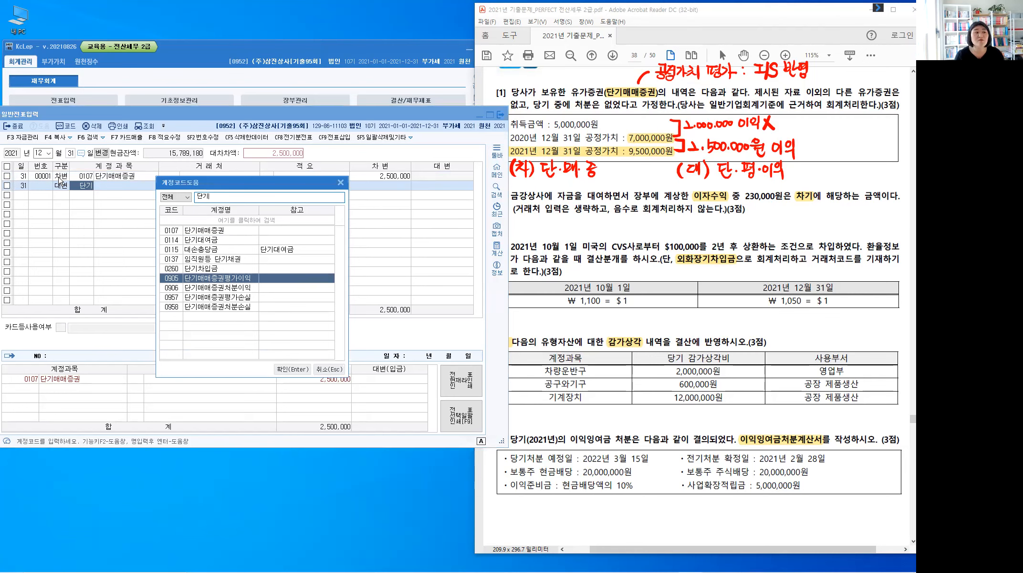
key("Return")
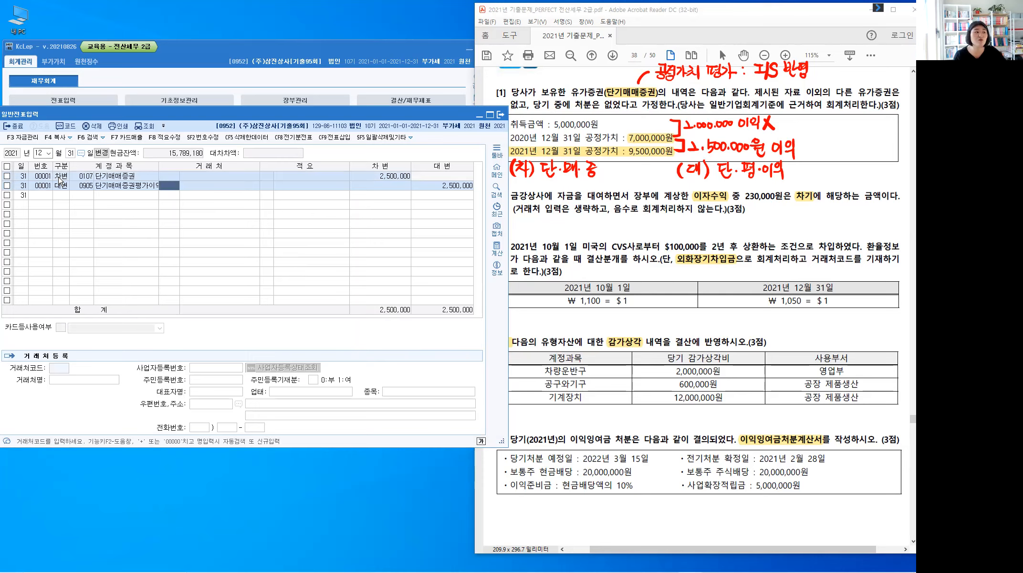
key("Return")
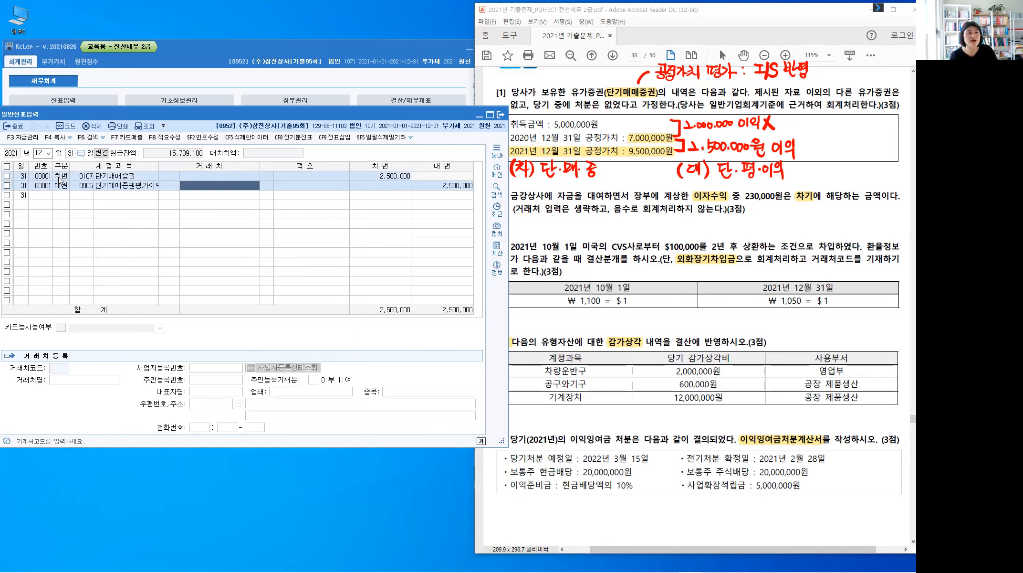
key("Return")
key("Return")
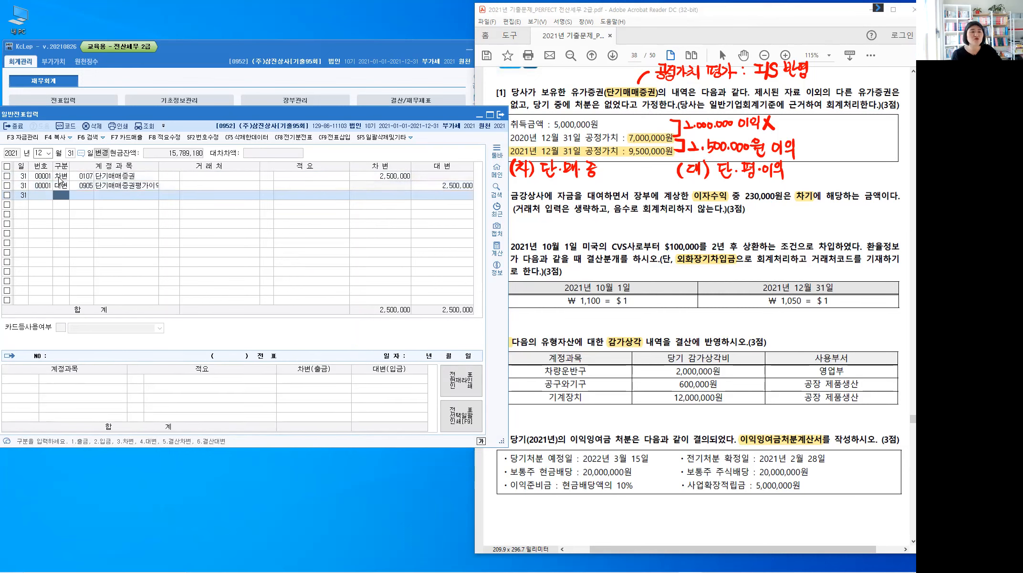
- In the exam PDF, replace the question [1] ink with an arrow from 이자수익 to 차기, an underlined 230,000원 and "(차)" below question [2]
left_click(610, 223)
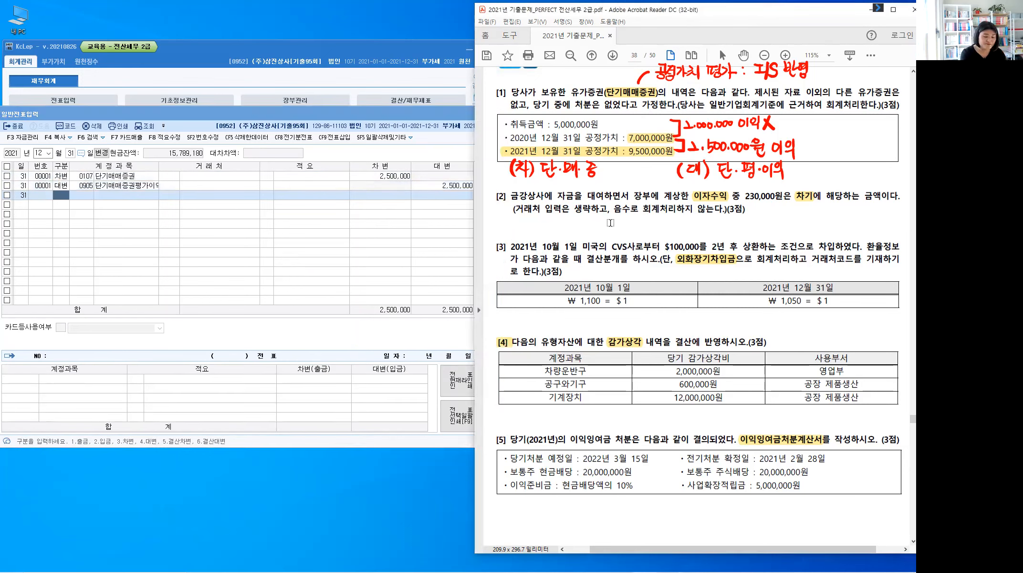
key("Escape")
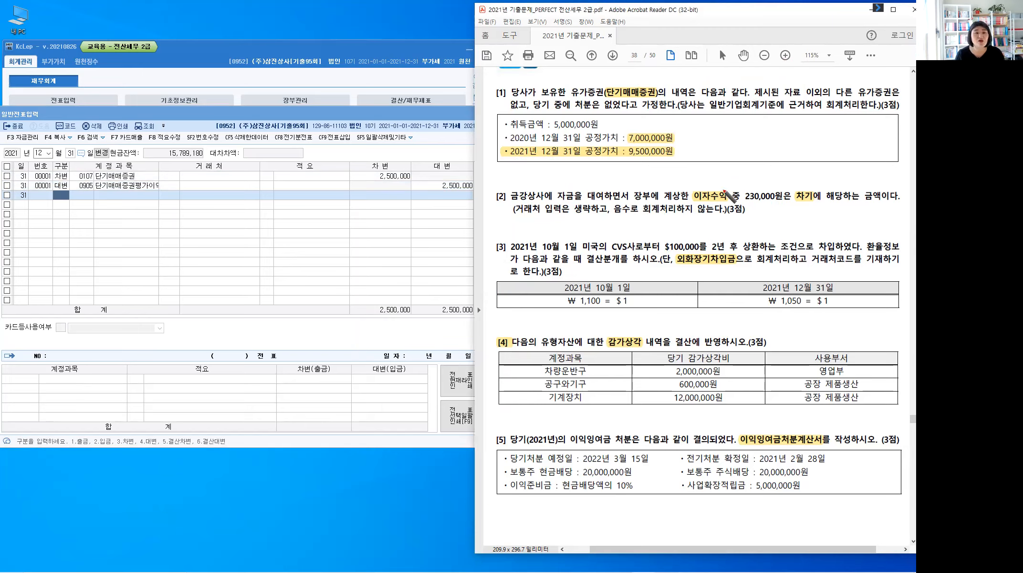
mouse_move(714, 187)
left_mouse_down()
mouse_move(730, 171)
mouse_move(802, 188)
left_mouse_up()
left_click_drag(743, 203, 785, 203)
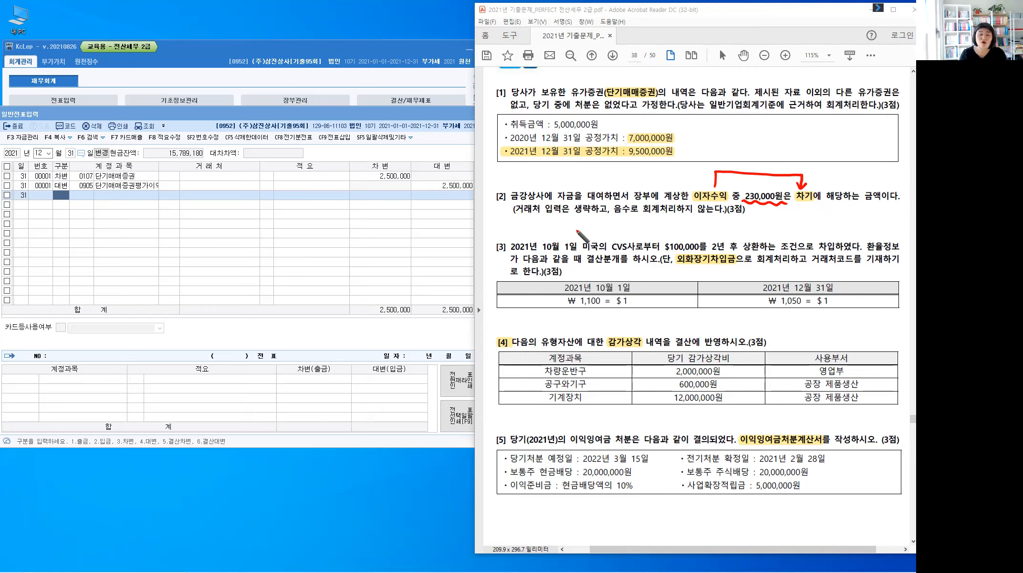
left_click_drag(521, 220, 539, 233)
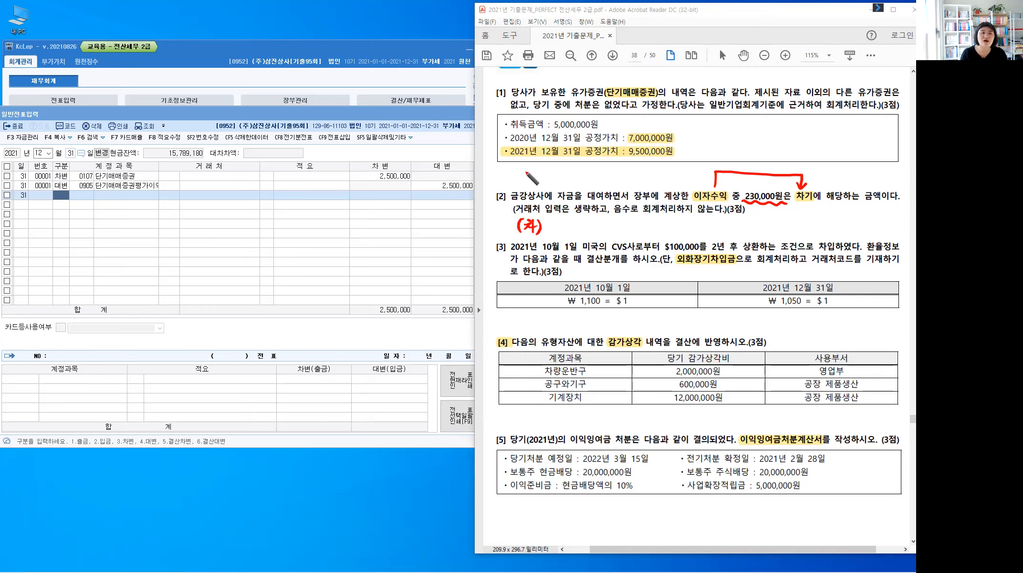
- Handwrite the debit side of the original interest receipt, "(차) 현금 등", above question [2]
left_click_drag(523, 171, 521, 184)
left_click_drag(525, 174, 531, 183)
mouse_move(534, 172)
left_mouse_down()
mouse_move(539, 184)
mouse_move(552, 172)
left_mouse_up()
left_click(547, 168)
left_click_drag(549, 175, 549, 175)
left_click_drag(555, 168, 554, 179)
left_click_drag(547, 180, 565, 176)
left_click_drag(557, 178, 567, 176)
left_click_drag(559, 179, 566, 183)
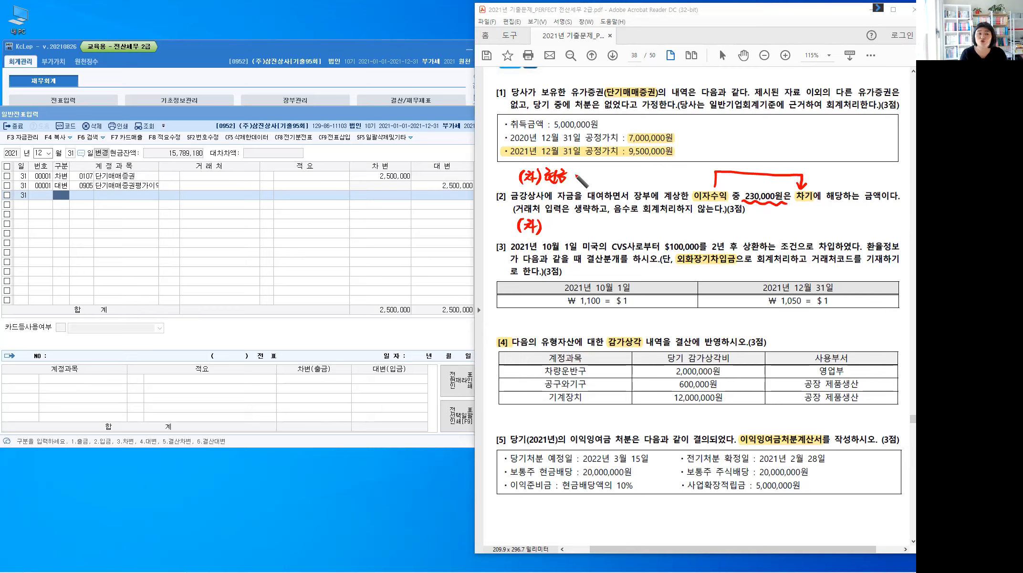
left_click_drag(569, 174, 575, 173)
left_click_drag(570, 173, 577, 178)
- Handwrite the credit side of the original interest receipt, "(대) 이자수익", above question [2]
left_click_drag(573, 180, 613, 182)
left_click_drag(616, 173, 652, 180)
left_click_drag(651, 176, 656, 182)
left_click_drag(656, 175, 660, 175)
left_click_drag(663, 168, 668, 174)
left_click_drag(664, 175, 663, 182)
left_click_drag(671, 167, 670, 168)
left_click_drag(669, 176, 673, 174)
left_click_drag(675, 166, 676, 183)
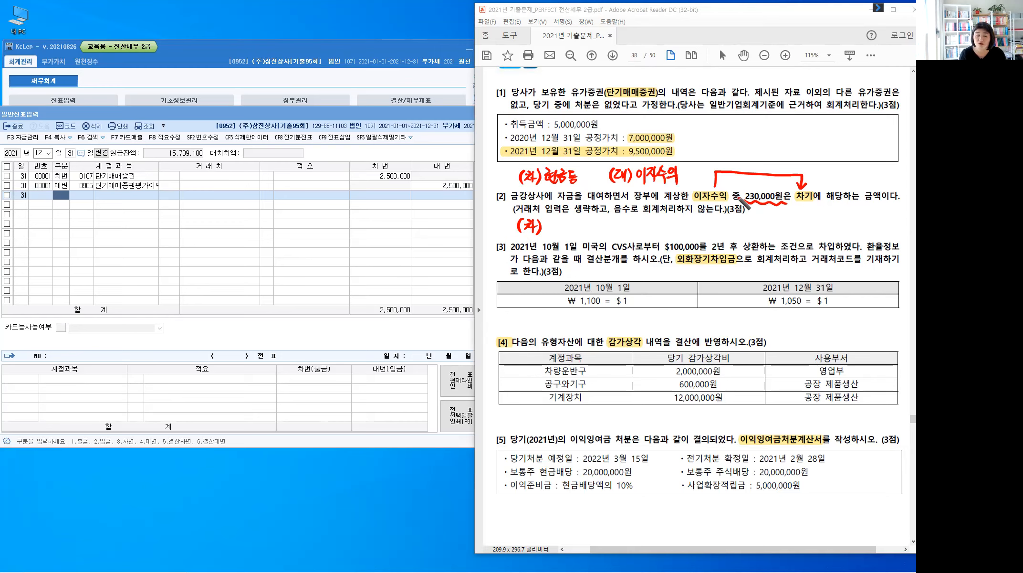
- Draw an arrow from the original credit note to the line below question [2] and complete the debit note as "(차) 이자수익"
left_click_drag(604, 181, 551, 220)
left_click_drag(558, 218, 557, 233)
left_click_drag(559, 220, 593, 227)
left_click_drag(586, 229, 594, 235)
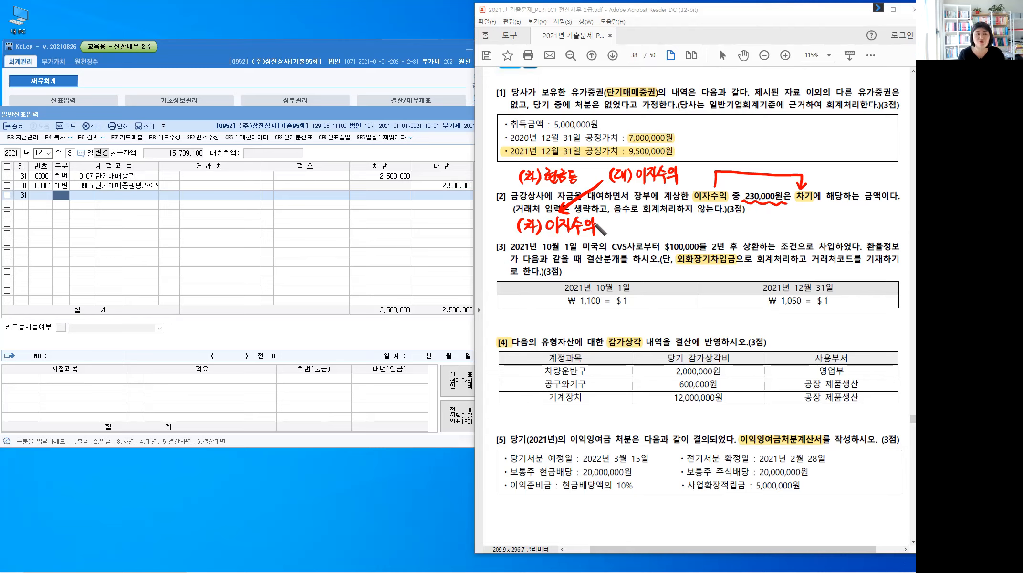
- Handwrite the credit side of the adjusting entry, "(대) 선수수익", below question [2]
mouse_move(660, 220)
left_mouse_down()
mouse_move(657, 233)
mouse_move(677, 233)
left_mouse_up()
left_click_drag(682, 219, 687, 230)
left_click_drag(692, 225, 696, 230)
left_click_drag(693, 224, 698, 224)
left_click_drag(699, 218, 699, 230)
left_click_drag(691, 229, 703, 228)
left_click_drag(709, 222, 719, 228)
left_click_drag(709, 230, 727, 226)
left_click_drag(717, 229, 731, 228)
left_click_drag(723, 229, 723, 235)
left_click_drag(733, 222, 734, 222)
left_click_drag(739, 220, 739, 237)
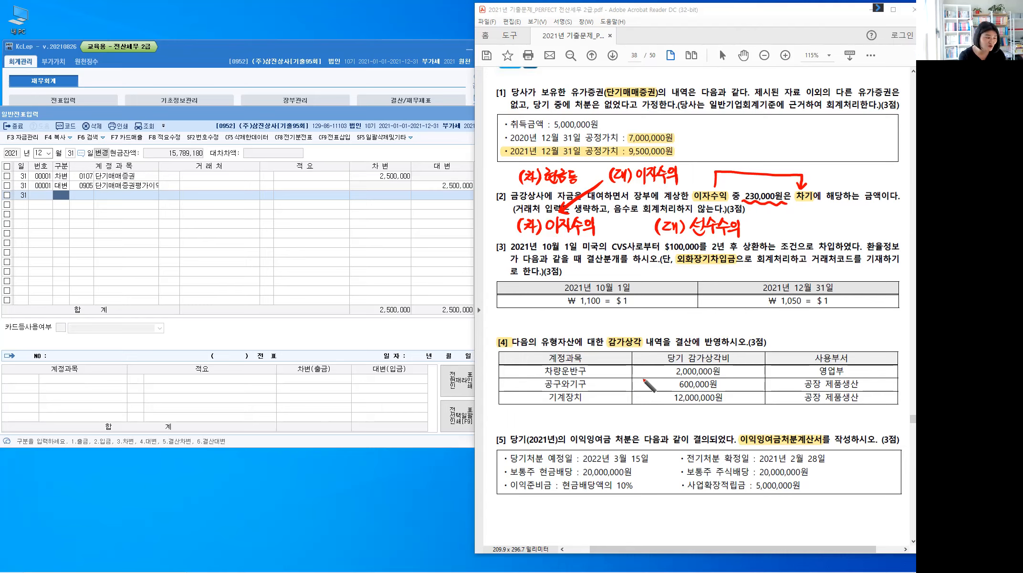
key("Escape")
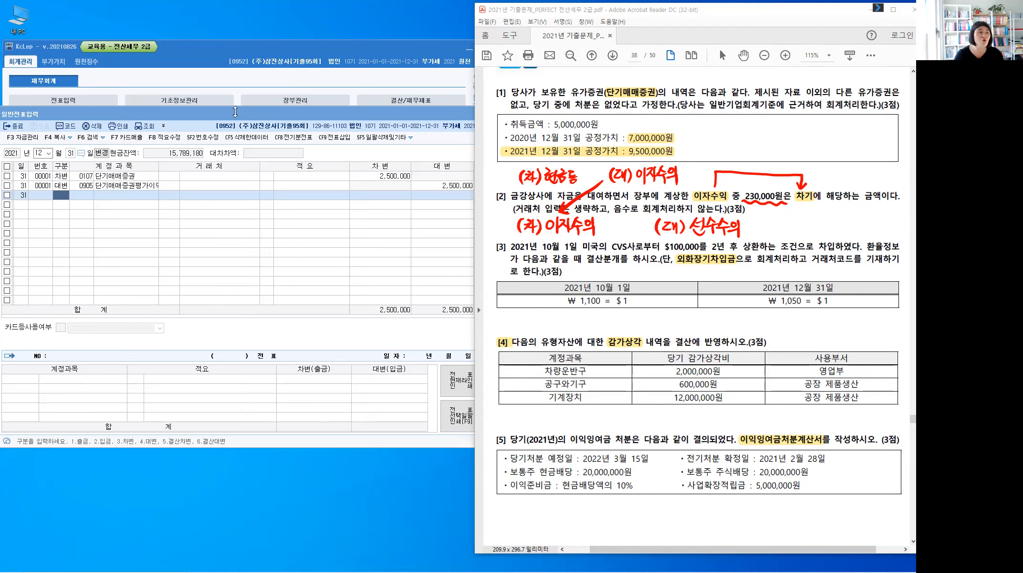
- In KcLep, enter a December 31 debit line for account 0901 이자수익 with an amount of 230,000
left_click(62, 198)
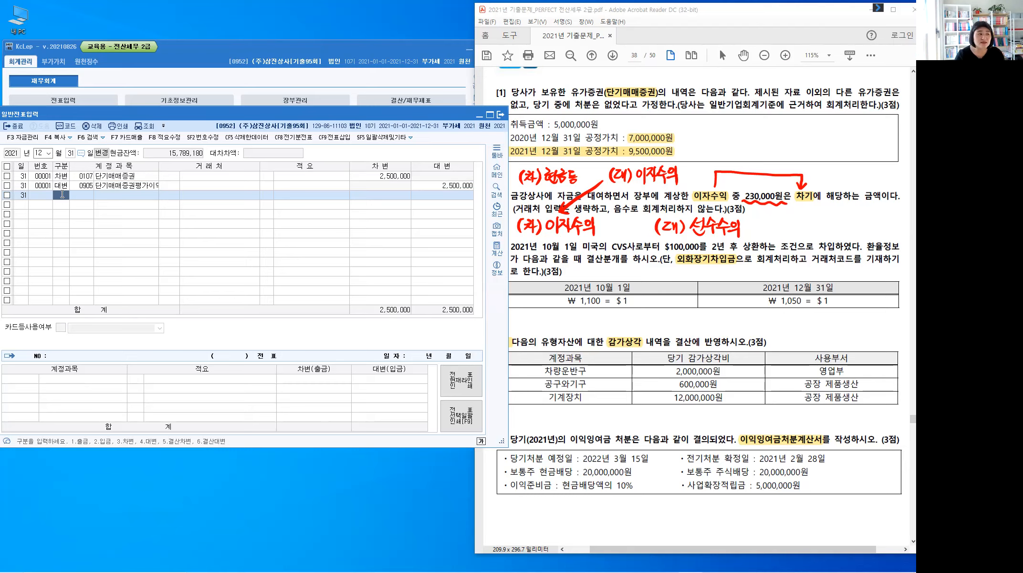
type("3")
key("Return")
type("이ㅈㅏ")
key("Return")
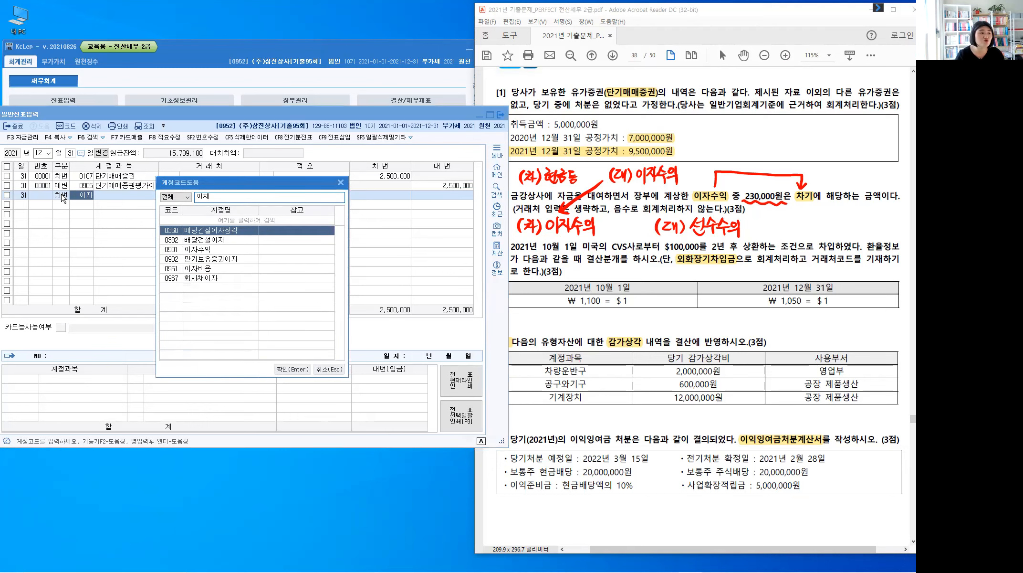
key("Escape")
key("Return")
key("Return")
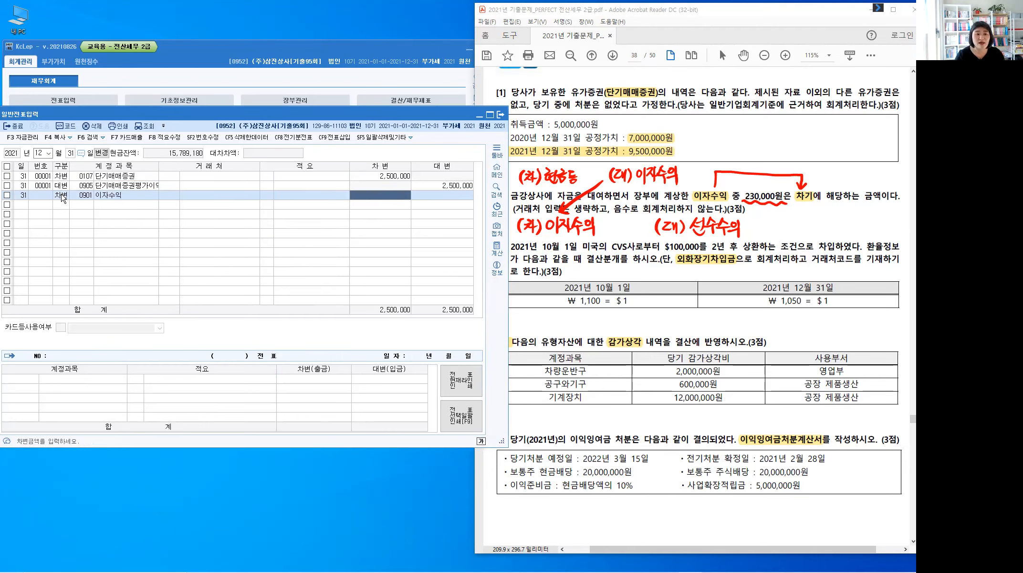
type("2300000")
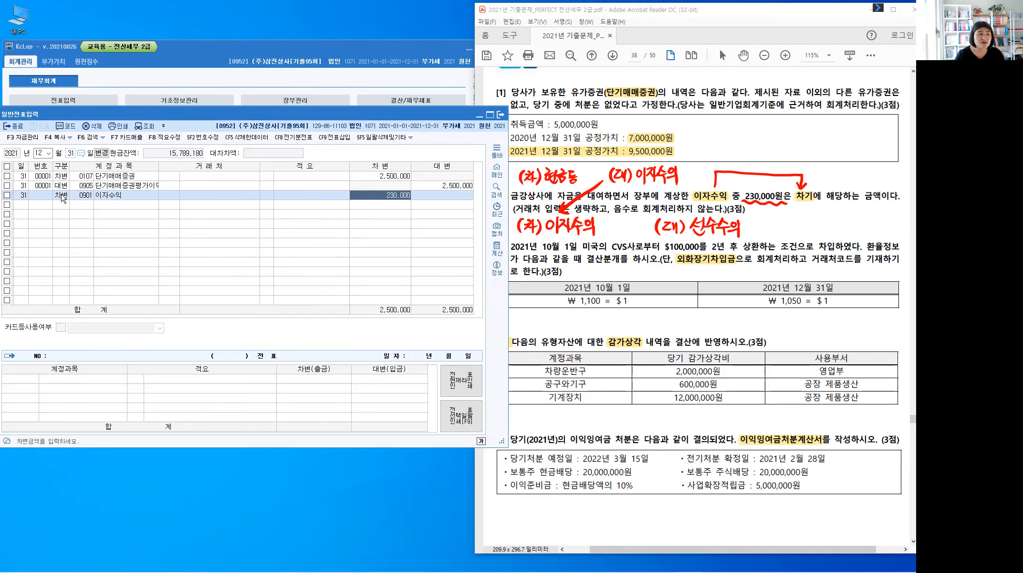
key("Return")
- Add the matching credit line for account 0263 선수수익 with 230,000 and finish the voucher
type("4")
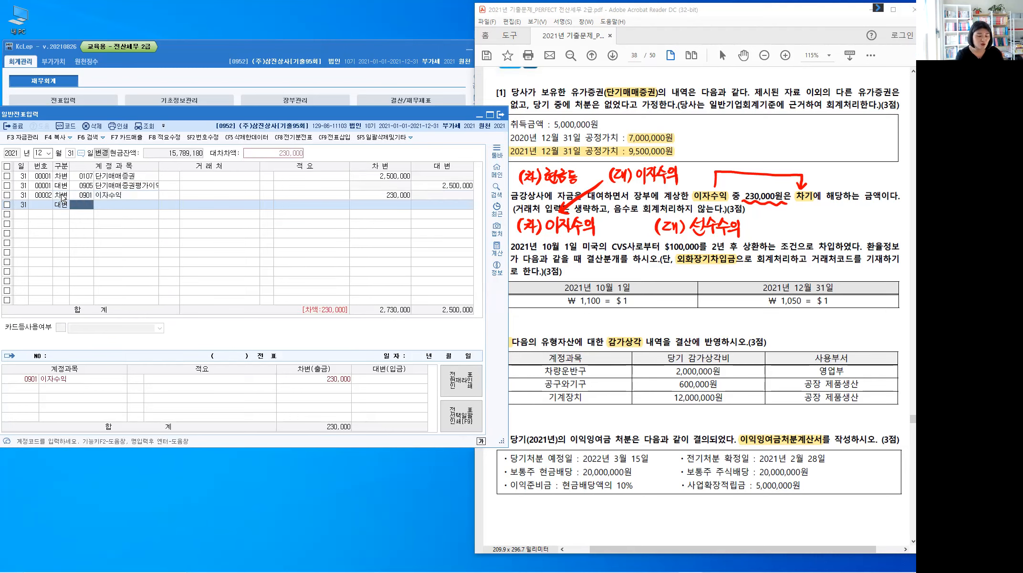
type("선수수")
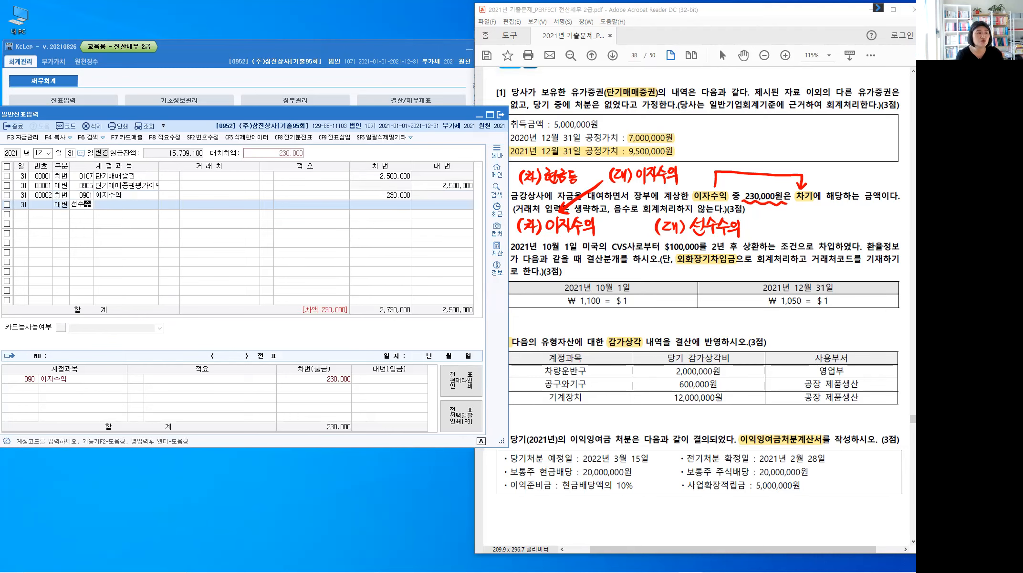
key("Return")
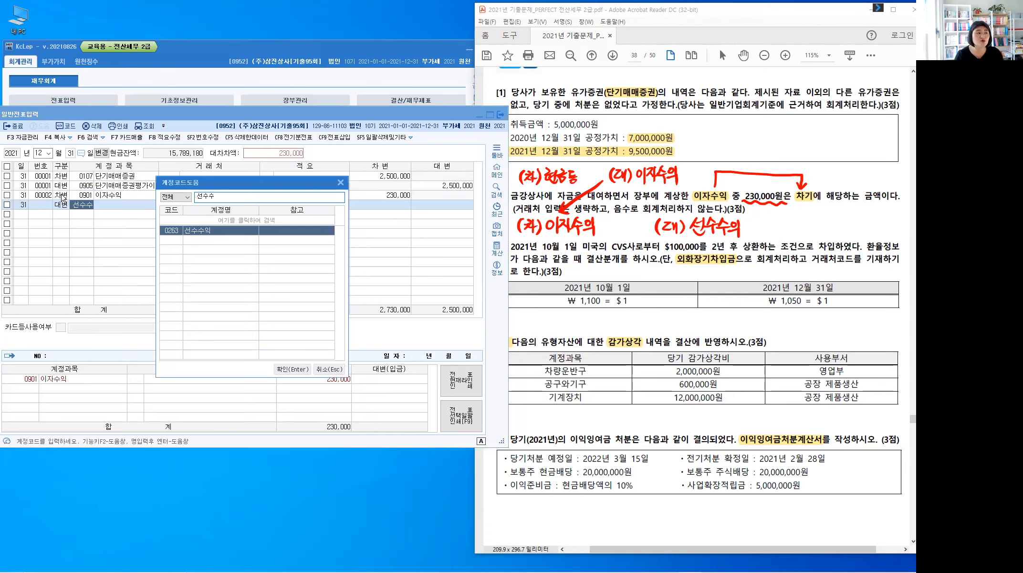
key("Return")
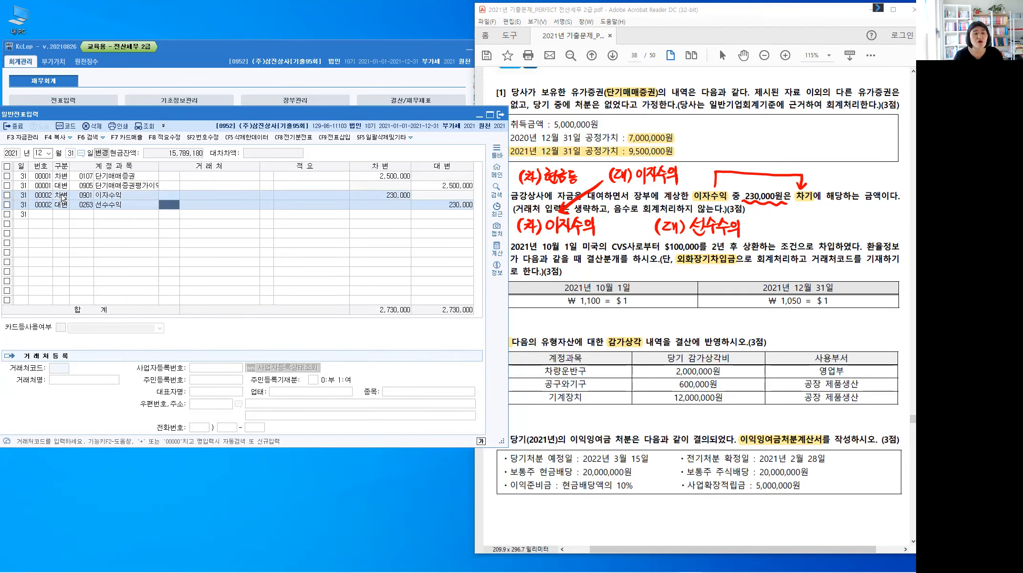
key("Return")
key("Return")
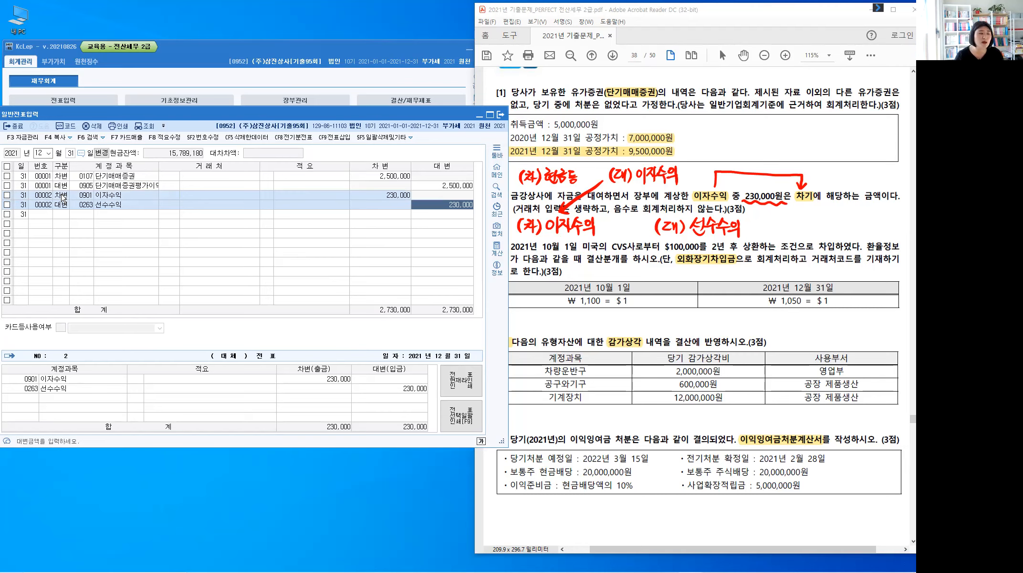
key("Return")
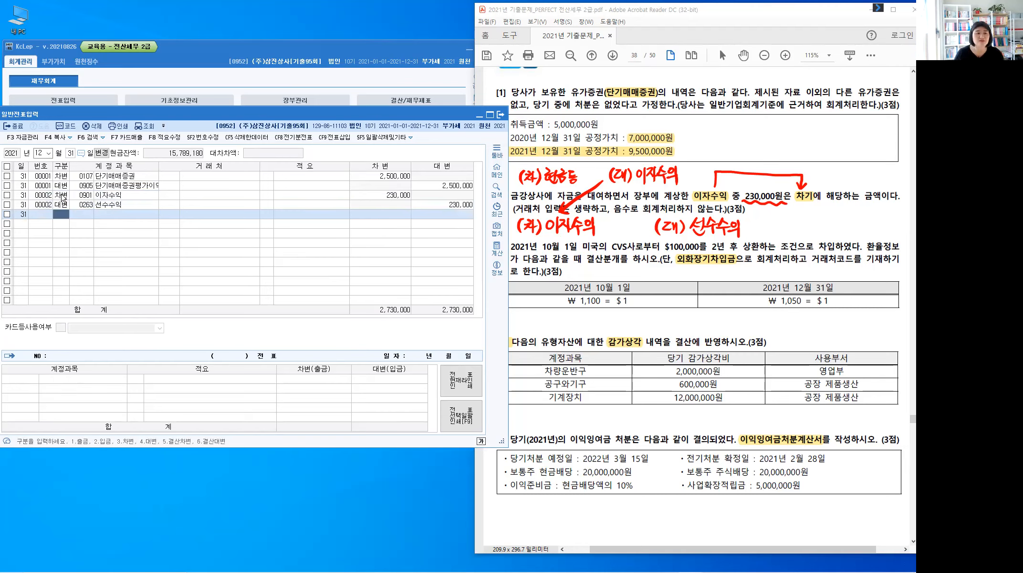
- Clear the ink in the exam PDF and highlight CVS사, $100,000, 거래처코드 and the December 31 rate 1,050 in question [3]
left_click(604, 272)
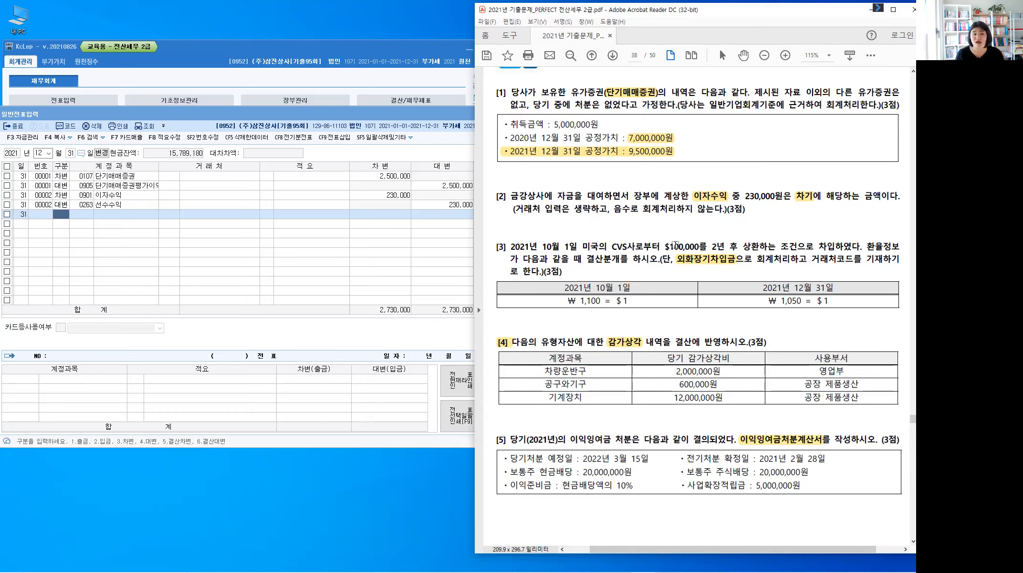
left_click_drag(663, 246, 700, 246)
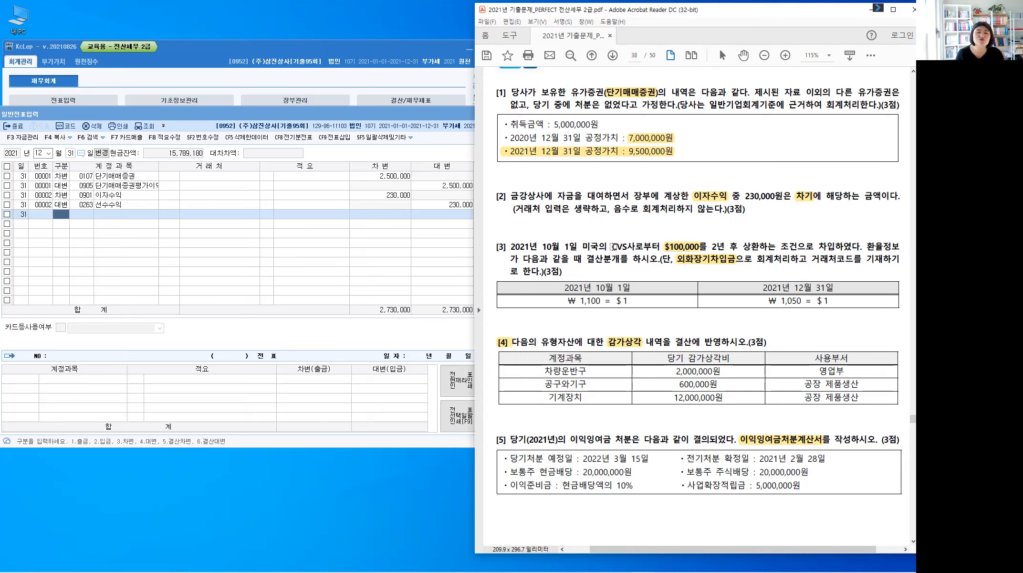
left_click_drag(634, 247, 612, 247)
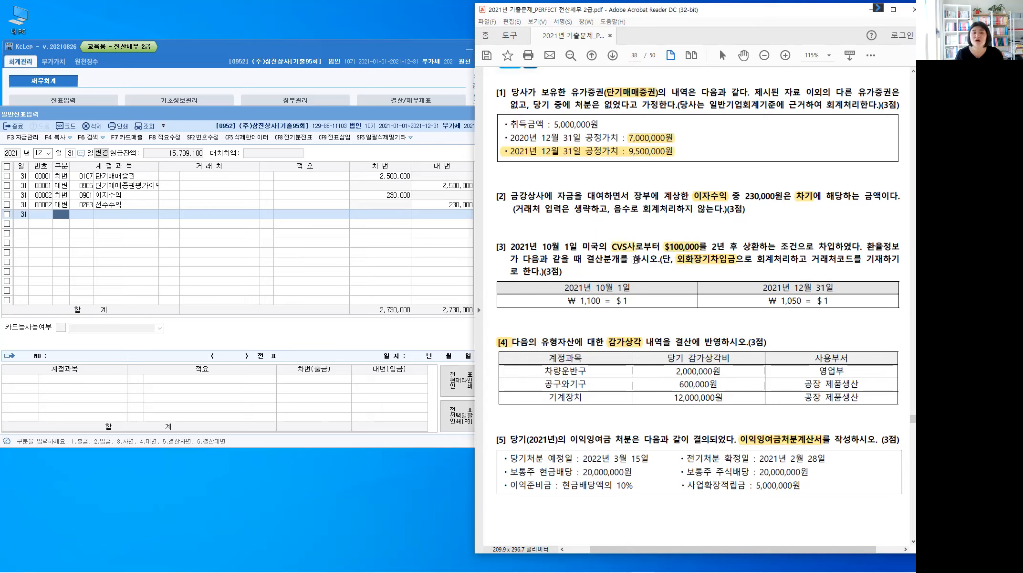
mouse_move(842, 262)
left_mouse_down()
mouse_move(814, 259)
mouse_move(852, 260)
left_mouse_up()
left_click(840, 263)
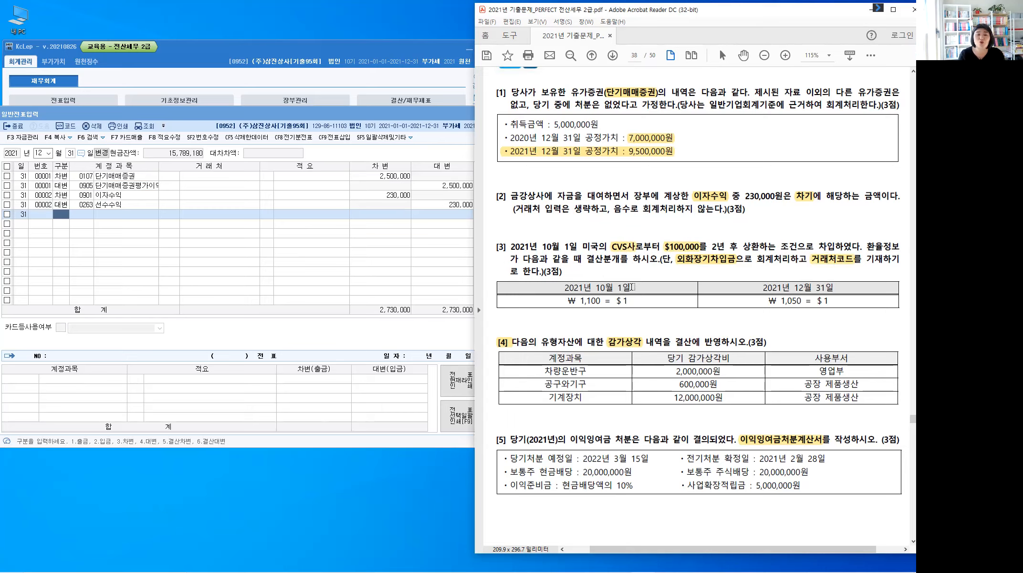
left_click(592, 307)
left_click_drag(782, 302, 801, 301)
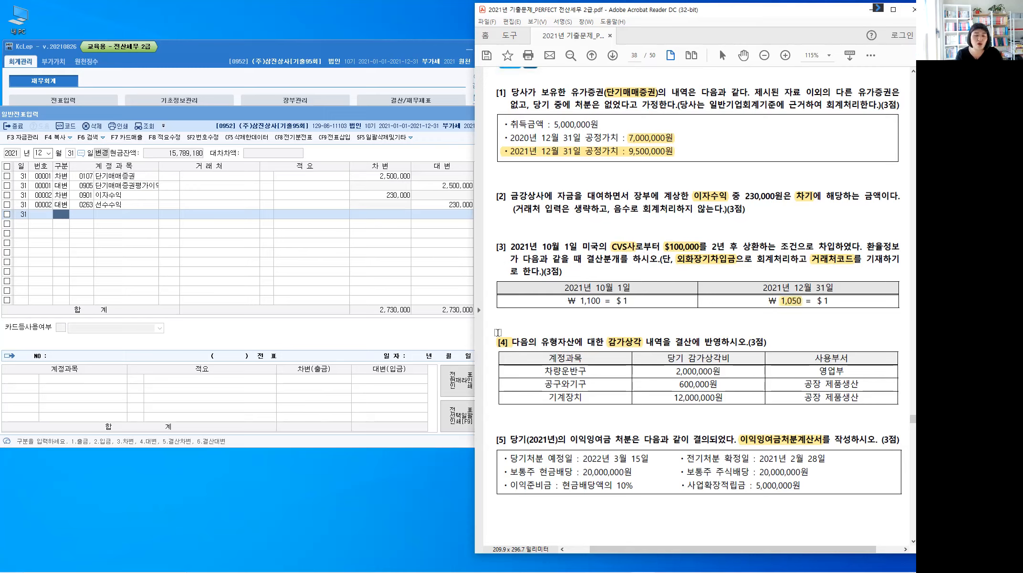
- Handwrite "외화환산손익" below the exchange rate table of question [3]
key("alt")
mouse_move(517, 311)
left_mouse_down()
mouse_move(512, 318)
mouse_move(563, 319)
left_mouse_up()
mouse_move(564, 312)
left_mouse_down()
mouse_move(580, 314)
mouse_move(580, 326)
left_mouse_up()
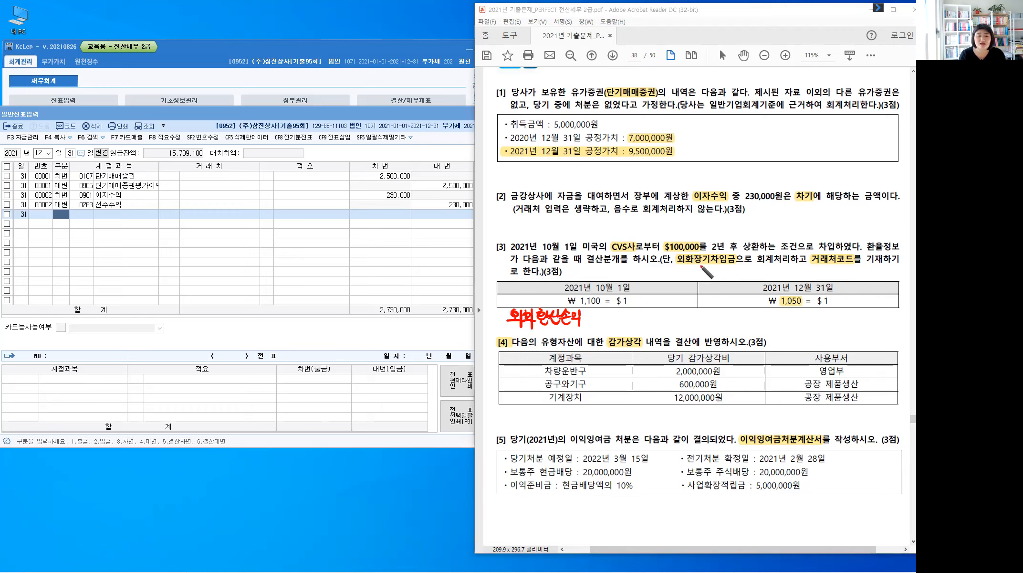
- Handwrite 부채 하락 with an arrow between the two exchange rates, and "= $100,000 × (1,050 − 1,100) =" after 외화환산손익 in question [3]
mouse_move(697, 275)
left_mouse_down()
mouse_move(707, 271)
mouse_move(720, 302)
mouse_move(701, 294)
mouse_move(713, 296)
left_mouse_up()
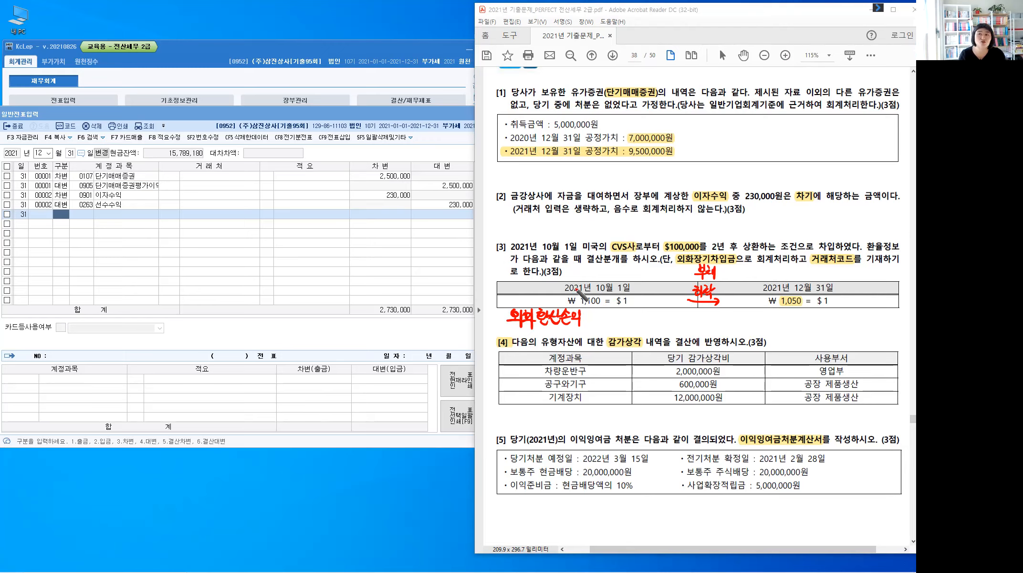
left_click_drag(584, 316, 591, 315)
mouse_move(584, 320)
left_mouse_down()
mouse_move(604, 312)
mouse_move(600, 326)
left_mouse_up()
mouse_move(607, 313)
left_mouse_down()
mouse_move(607, 325)
mouse_move(614, 314)
mouse_move(624, 322)
left_mouse_up()
left_click_drag(629, 314, 629, 315)
left_click_drag(636, 314, 635, 315)
left_click_drag(642, 314, 659, 324)
mouse_move(660, 315)
left_mouse_down()
mouse_move(651, 325)
mouse_move(688, 324)
mouse_move(694, 314)
left_mouse_up()
mouse_move(702, 312)
left_mouse_down()
mouse_move(697, 324)
mouse_move(703, 314)
mouse_move(729, 323)
left_mouse_up()
mouse_move(735, 311)
left_mouse_down()
mouse_move(733, 323)
mouse_move(749, 313)
left_mouse_up()
mouse_move(753, 310)
left_mouse_down()
mouse_move(752, 324)
mouse_move(770, 321)
left_mouse_up()
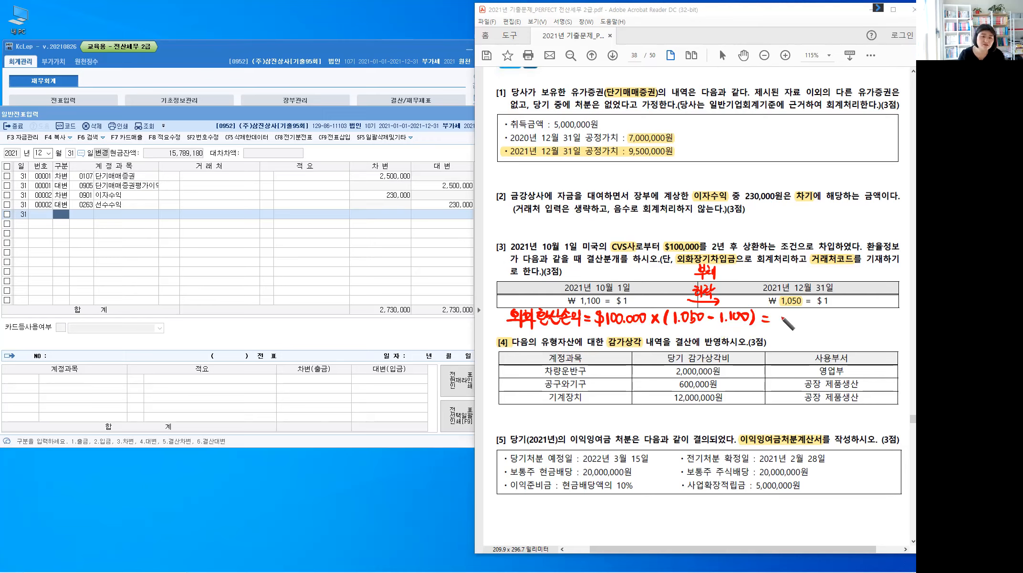
- Handwrite the result "△5,000,000 (부채감소)" at the end of the 외화환산손익 formula
mouse_move(782, 314)
left_mouse_down()
mouse_move(781, 325)
mouse_move(806, 316)
left_mouse_up()
left_click(795, 324)
left_click_drag(813, 315, 824, 316)
left_click(816, 322)
left_click_drag(832, 314, 839, 316)
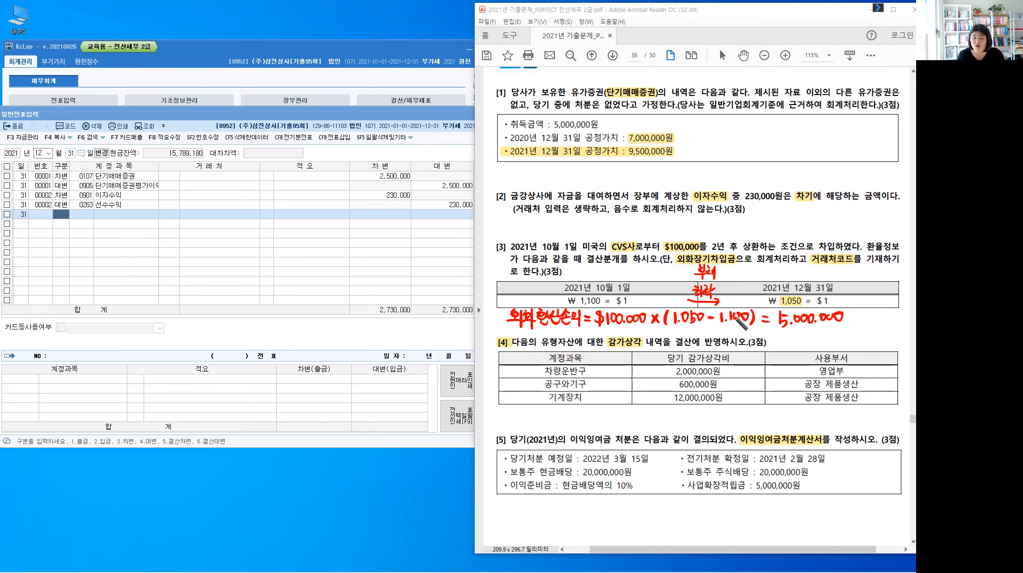
left_click_drag(770, 320, 782, 318)
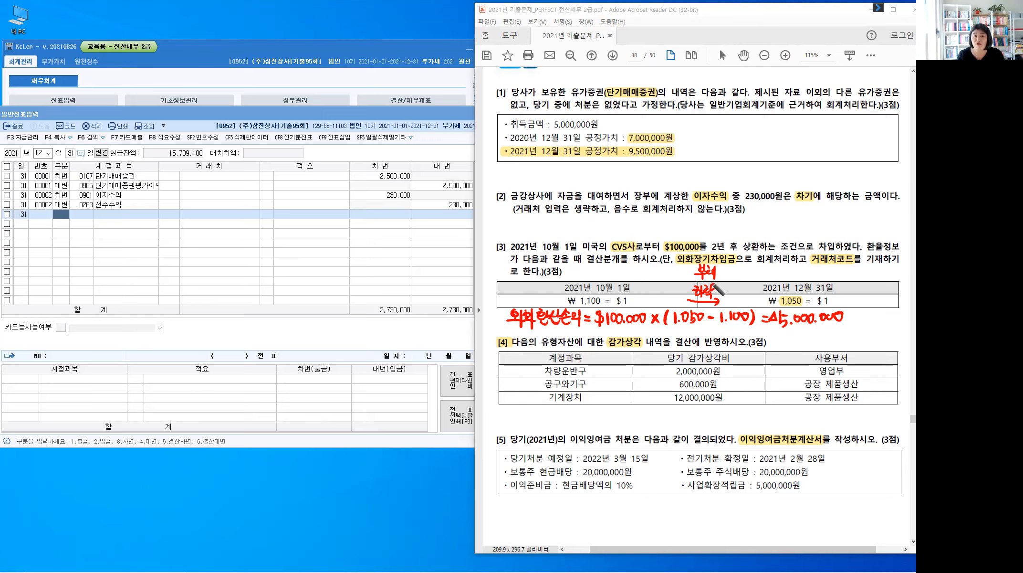
mouse_move(852, 311)
left_mouse_down()
mouse_move(848, 324)
mouse_move(859, 311)
mouse_move(865, 324)
mouse_move(885, 315)
mouse_move(895, 326)
left_mouse_up()
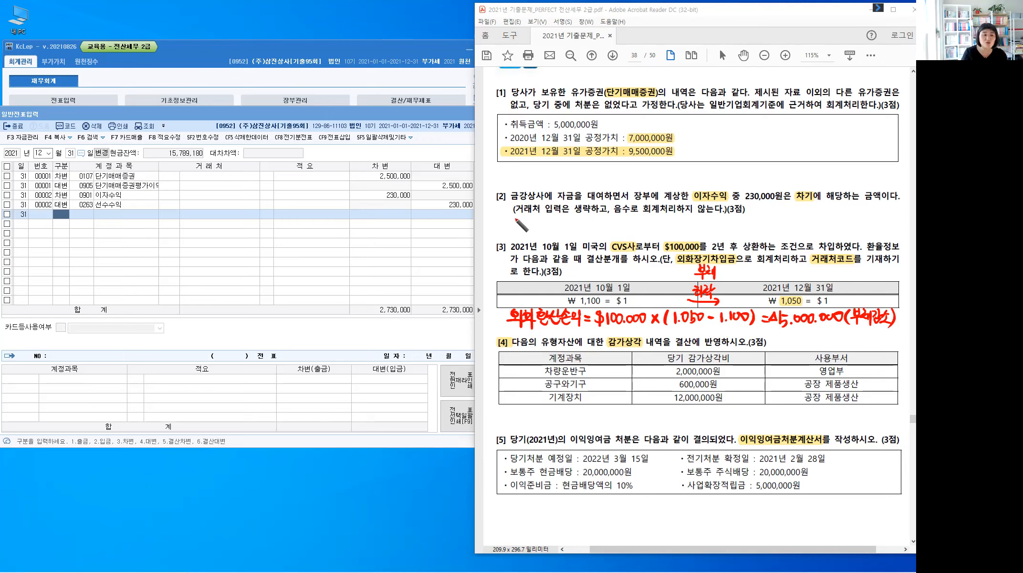
- Handwrite the abbreviated debit entry "(차) 외.장.차 5.0.0" above question [3]
mouse_move(514, 220)
left_mouse_down()
mouse_move(511, 235)
mouse_move(521, 233)
left_mouse_up()
mouse_move(525, 220)
left_mouse_down()
mouse_move(525, 236)
mouse_move(602, 234)
left_mouse_up()
left_click_drag(602, 220, 604, 235)
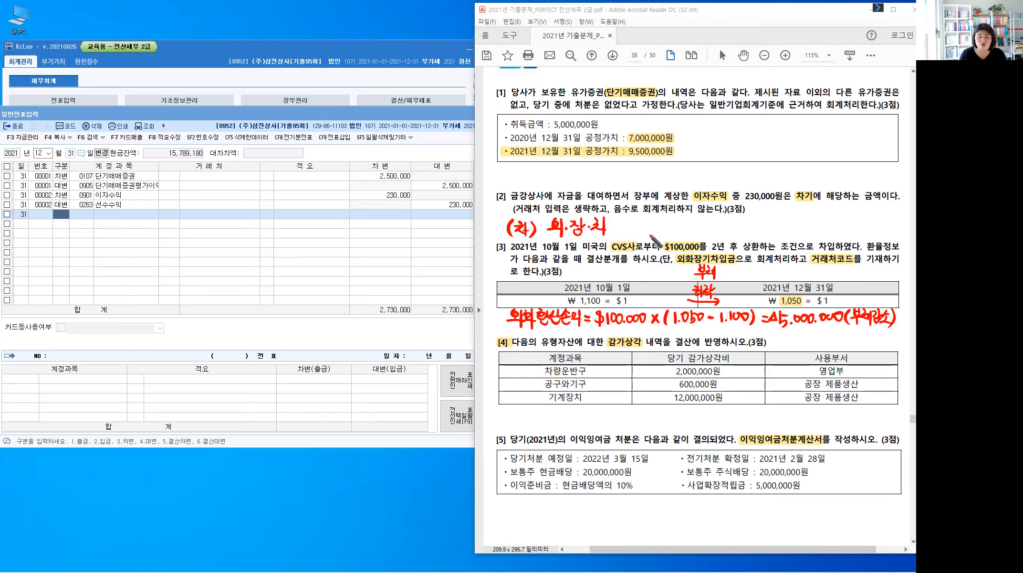
mouse_move(628, 221)
left_mouse_down()
mouse_move(622, 233)
mouse_move(658, 223)
mouse_move(713, 237)
left_mouse_up()
left_click(631, 232)
left_click(648, 231)
- Handwrite the credit entry "(대) 외화환산이익 5.0.0" beside the debit entry above question [3]
left_click_drag(719, 222, 722, 233)
left_click_drag(727, 218, 738, 237)
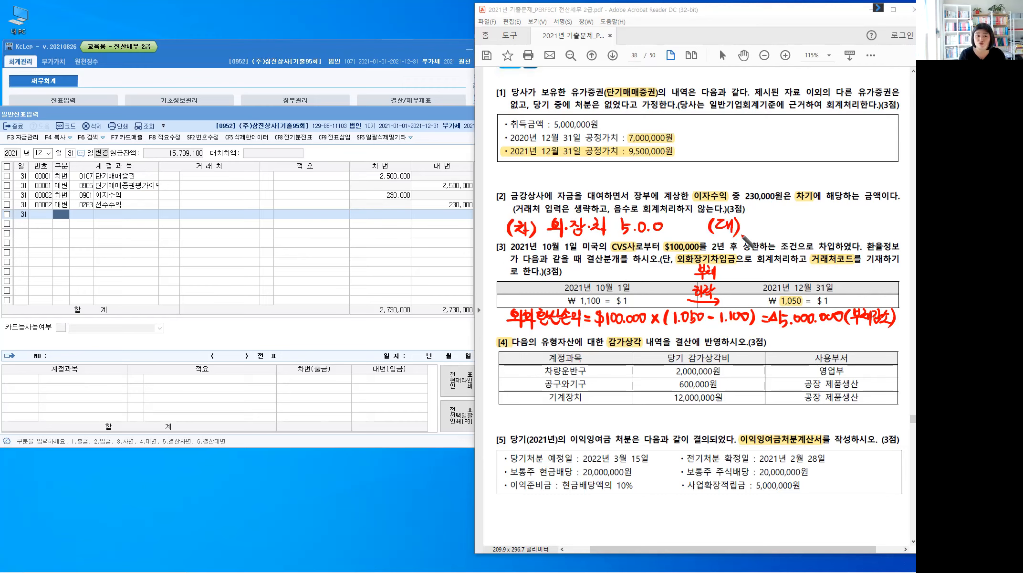
left_click_drag(750, 218, 748, 228)
left_click_drag(745, 233, 757, 231)
mouse_move(760, 216)
left_mouse_down()
mouse_move(761, 238)
mouse_move(770, 222)
left_mouse_up()
left_click_drag(766, 224, 766, 225)
left_click_drag(762, 232, 771, 231)
left_click_drag(772, 216, 773, 235)
left_click_drag(773, 225, 782, 216)
mouse_move(777, 220)
left_mouse_down()
mouse_move(858, 233)
mouse_move(847, 218)
left_mouse_up()
left_click(848, 231)
left_click_drag(855, 219, 868, 220)
left_click(861, 230)
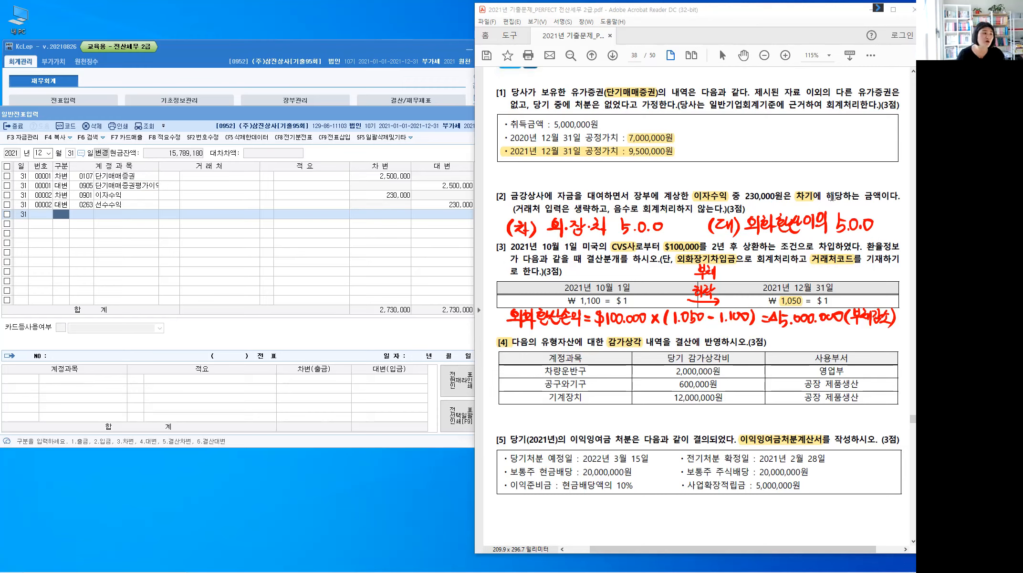
- In KcLep, enter a December 31 debit line for account 0305 외화장기차입금 with 거래처 00250 CVS사 and an amount of 5,000,000
left_click(63, 215)
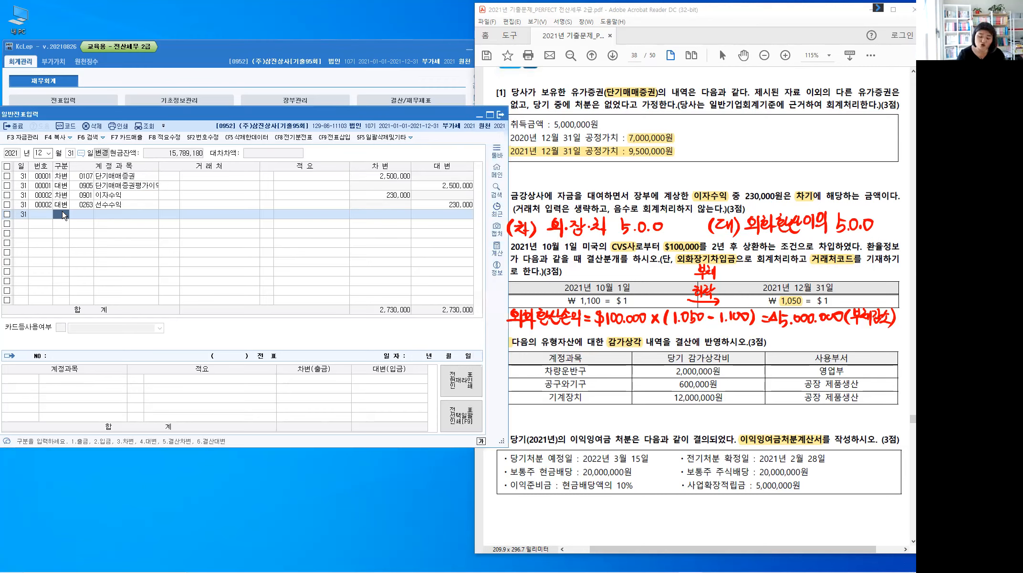
type("3ㅇㅗㅣ")
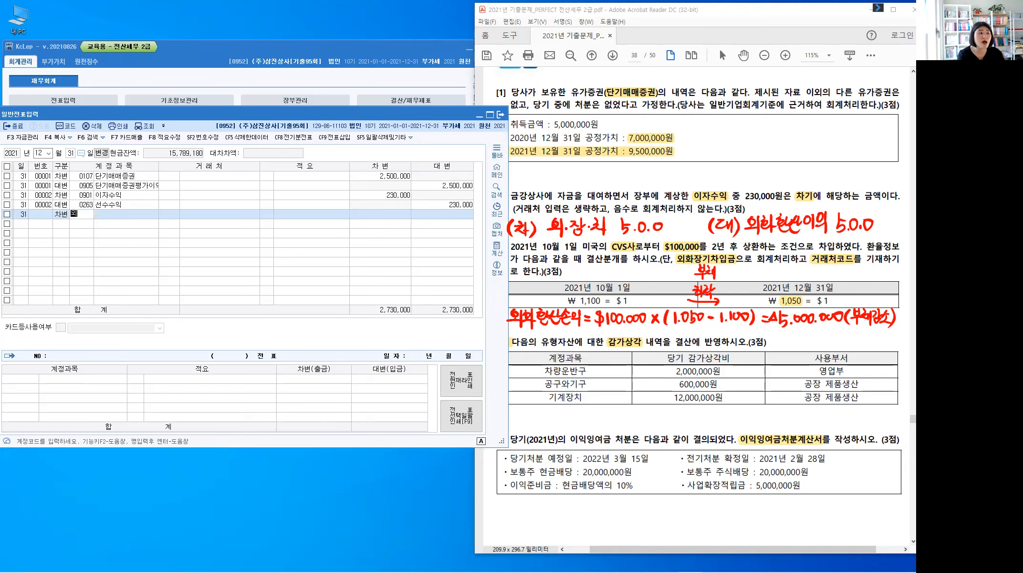
type("화장")
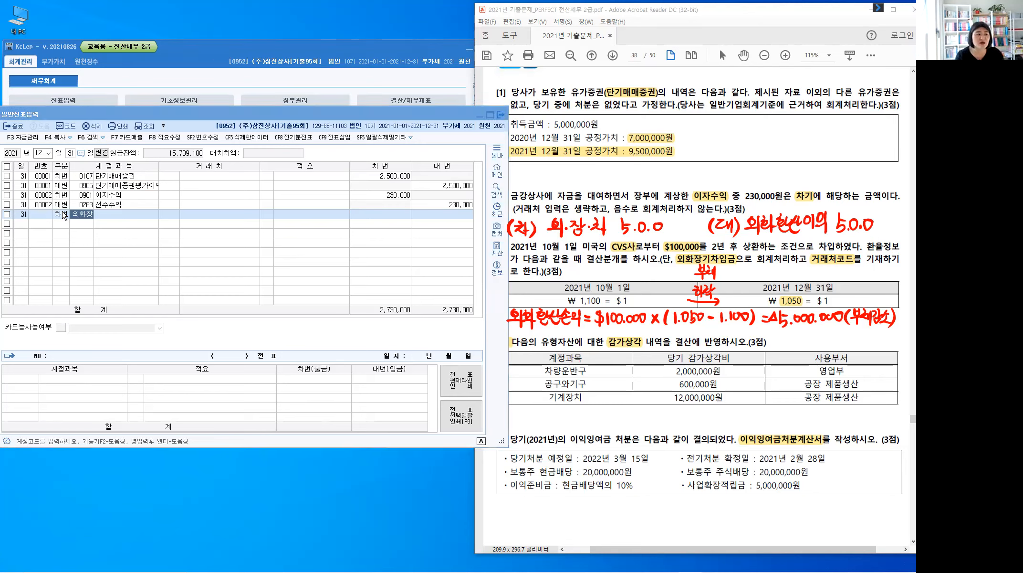
key("Return")
key("Return")
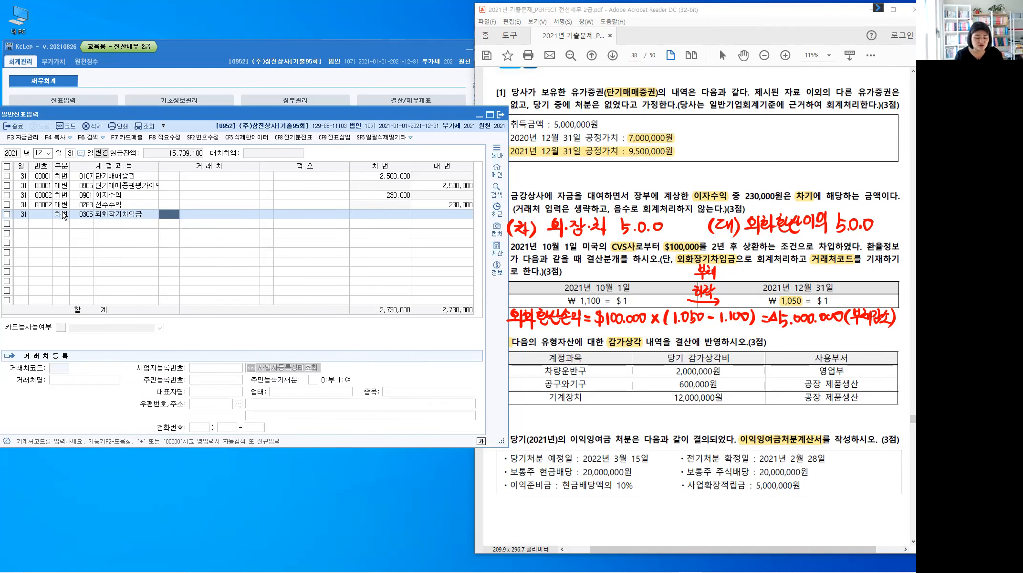
type("d")
key("Return")
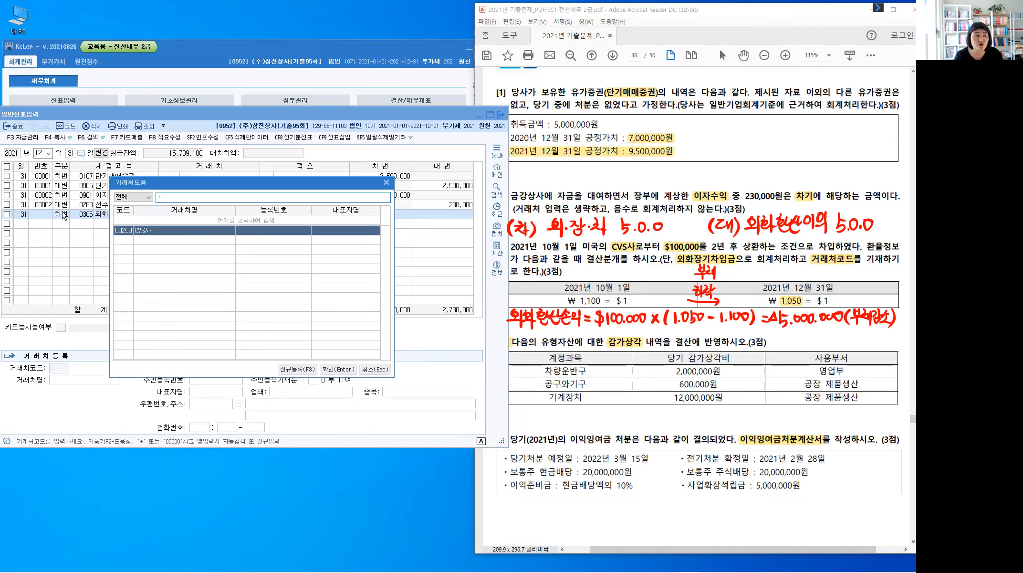
key("Return")
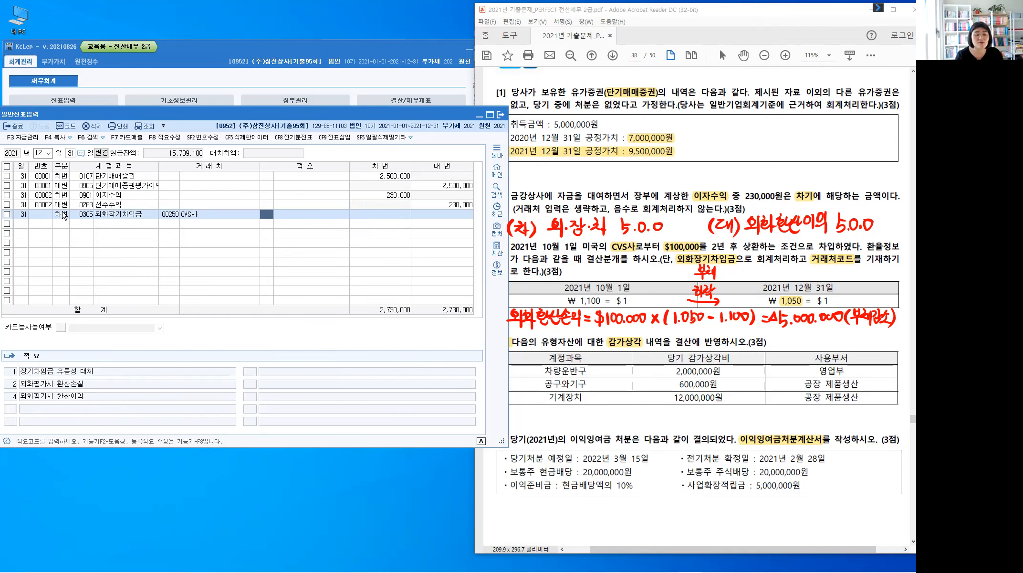
key("Return")
type("5000000")
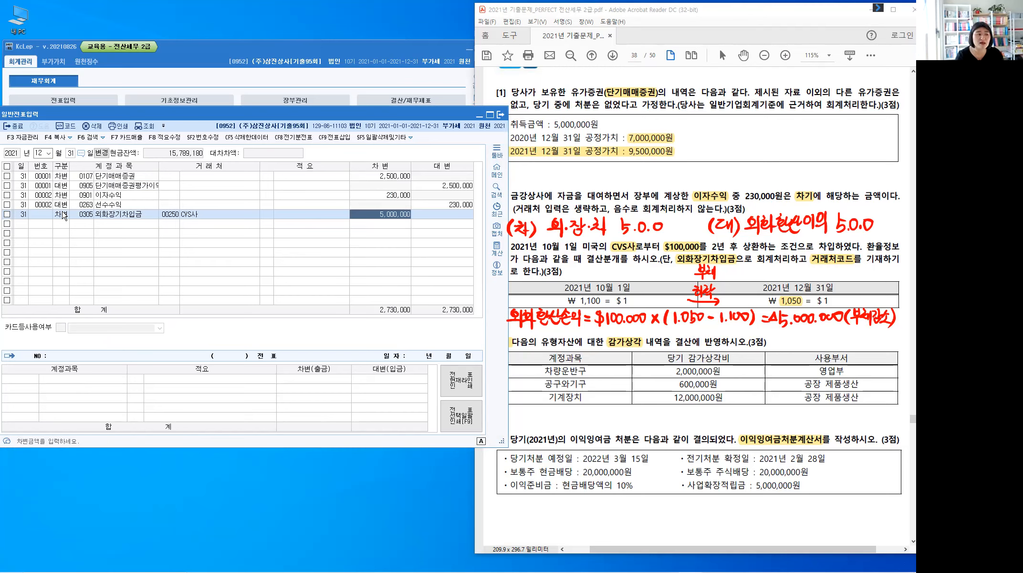
key("Return")
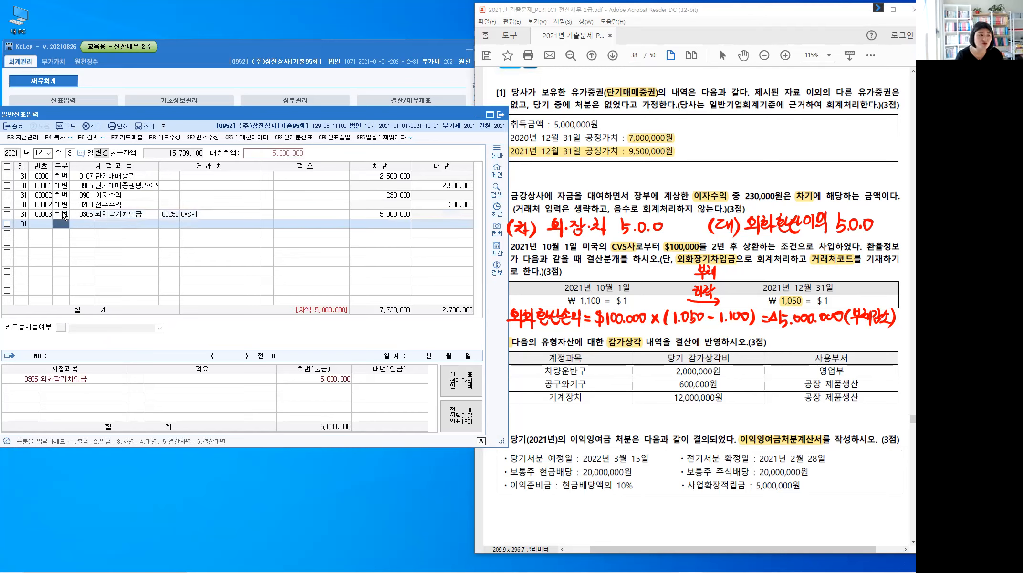
- Add the matching credit line for account 0910 외화환산이익 with 5,000,000 and finish the voucher
type("4")
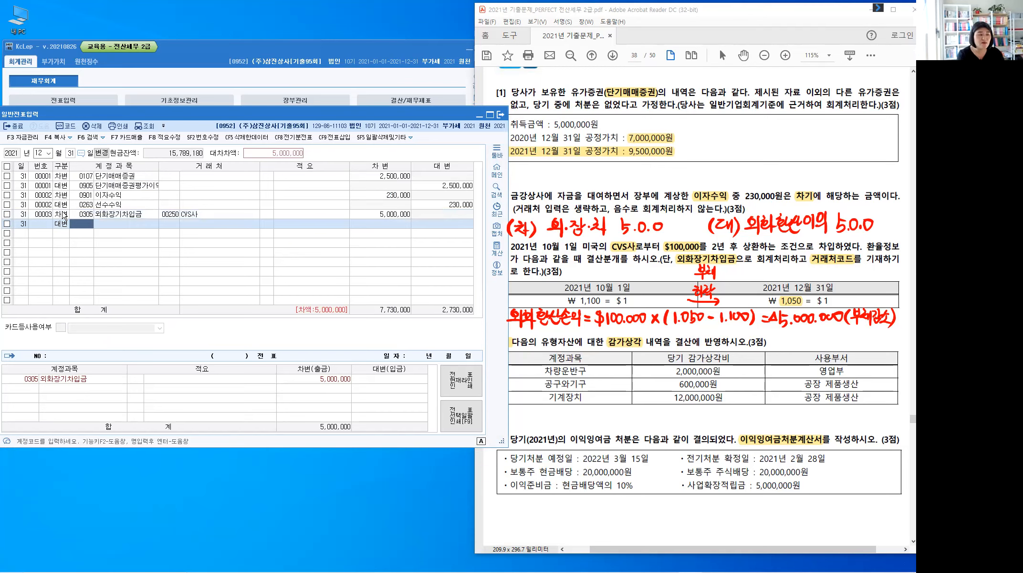
key("Hangul")
type("외화ㅎ")
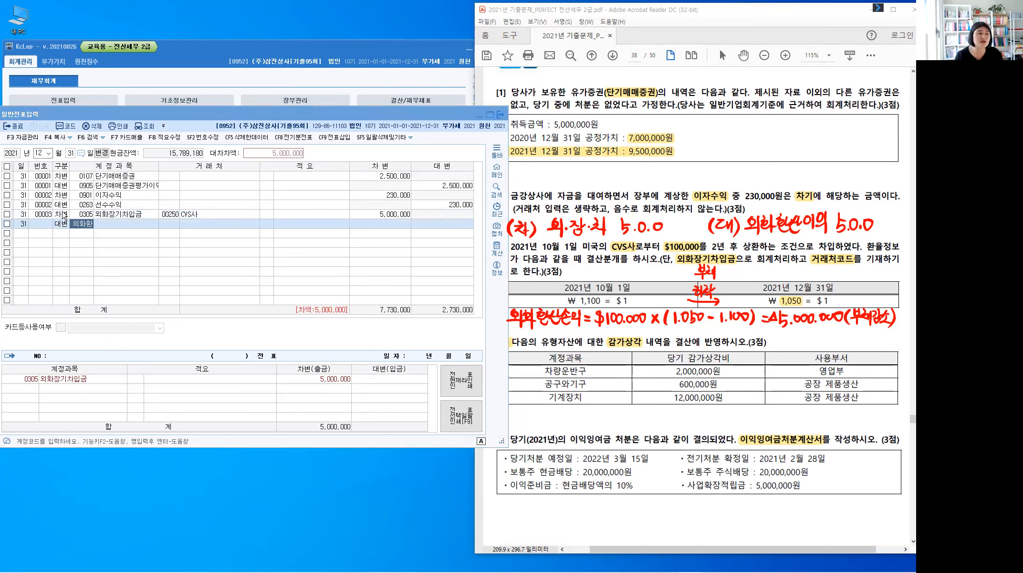
key("Return")
key("Return")
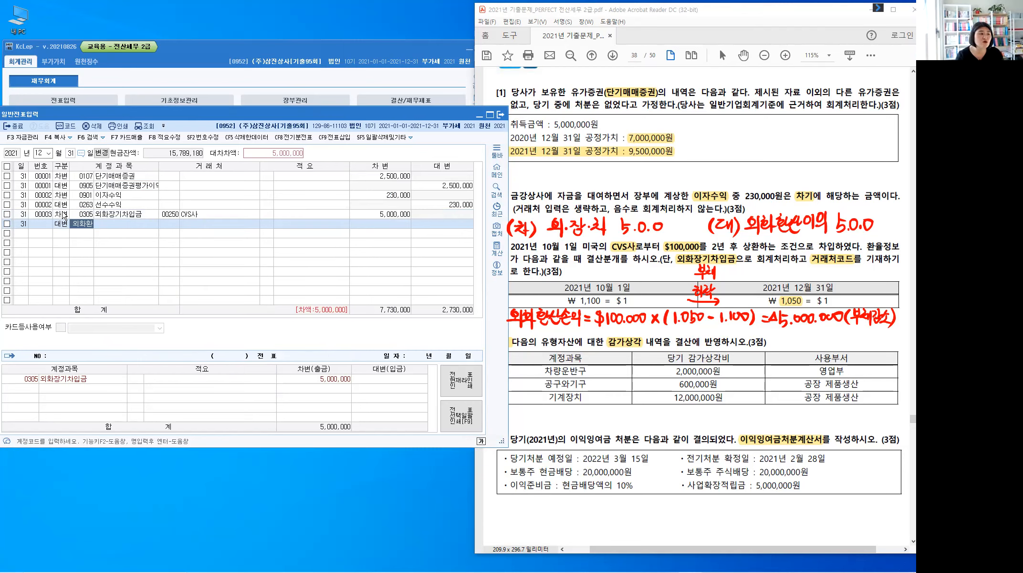
key("Return")
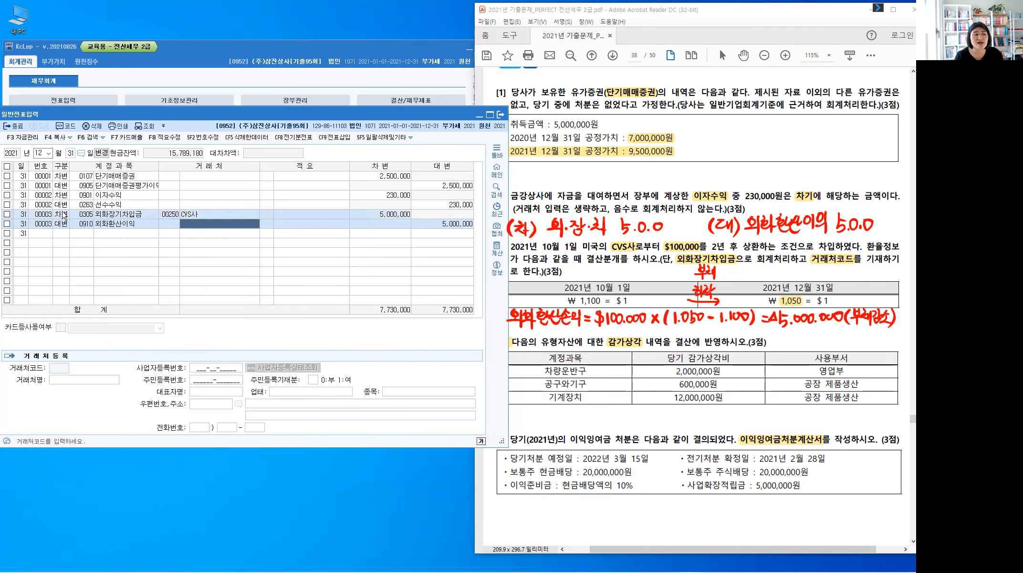
key("Return")
key("Return")
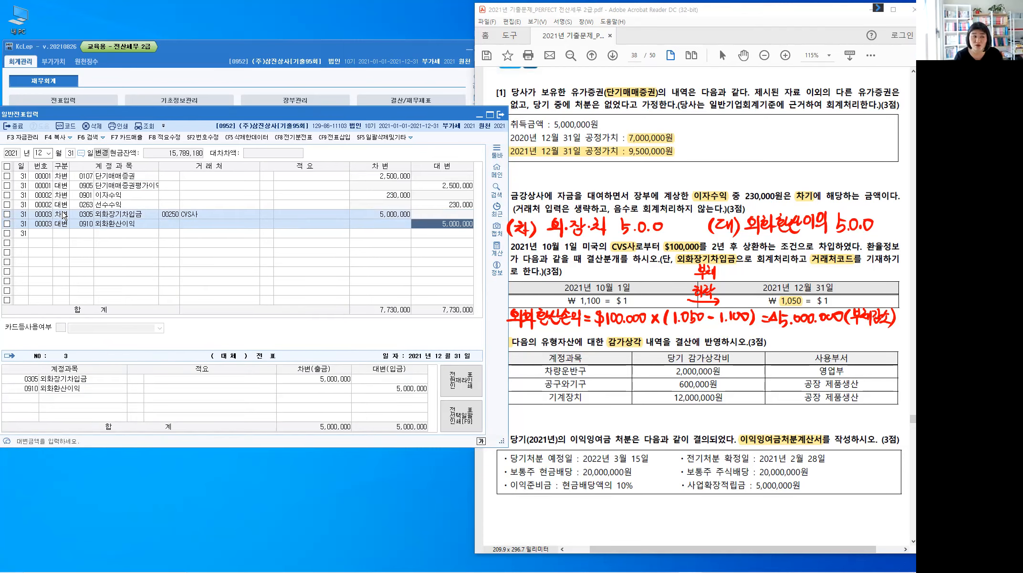
key("Return")
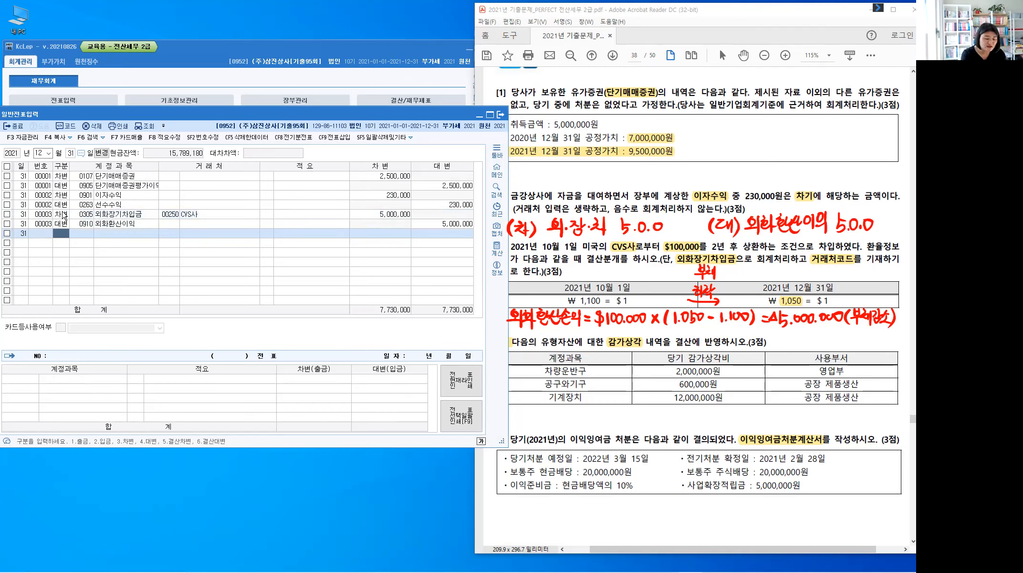
- Clear the ink over the exam PDF and highlight the 당기 감가상각비 column heading in question [4]
key("Escape")
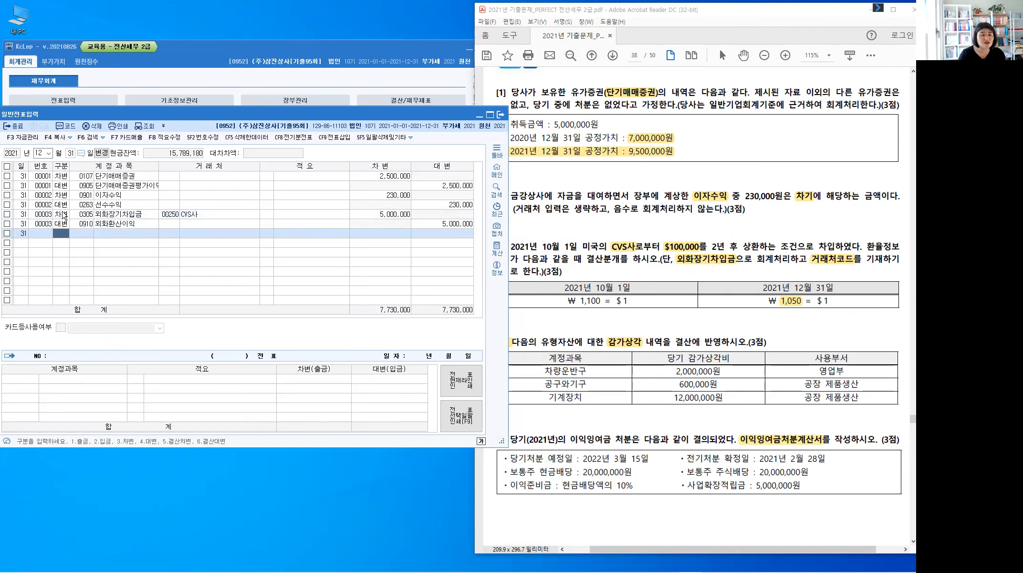
left_click(680, 331)
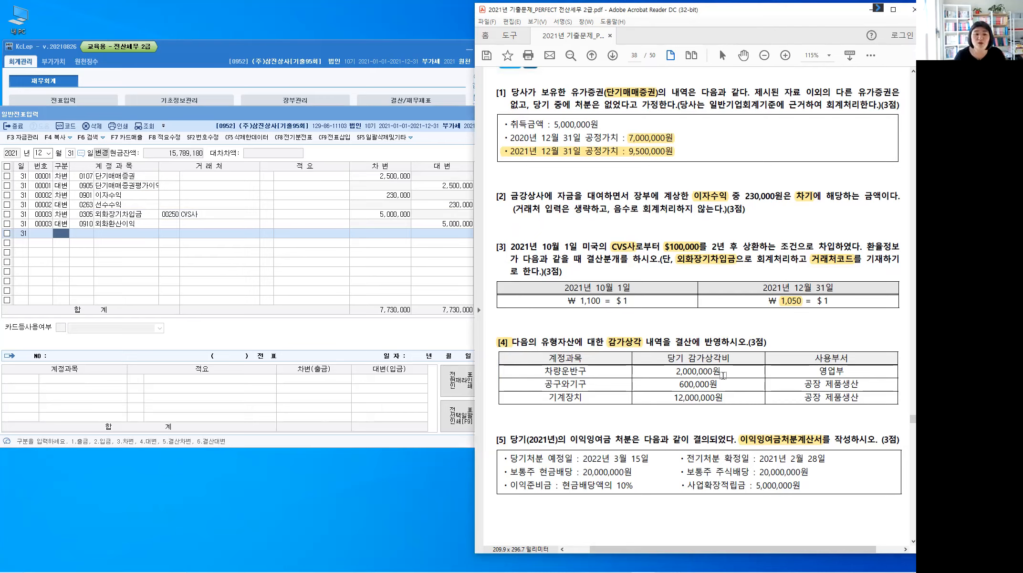
left_click_drag(666, 361, 728, 360)
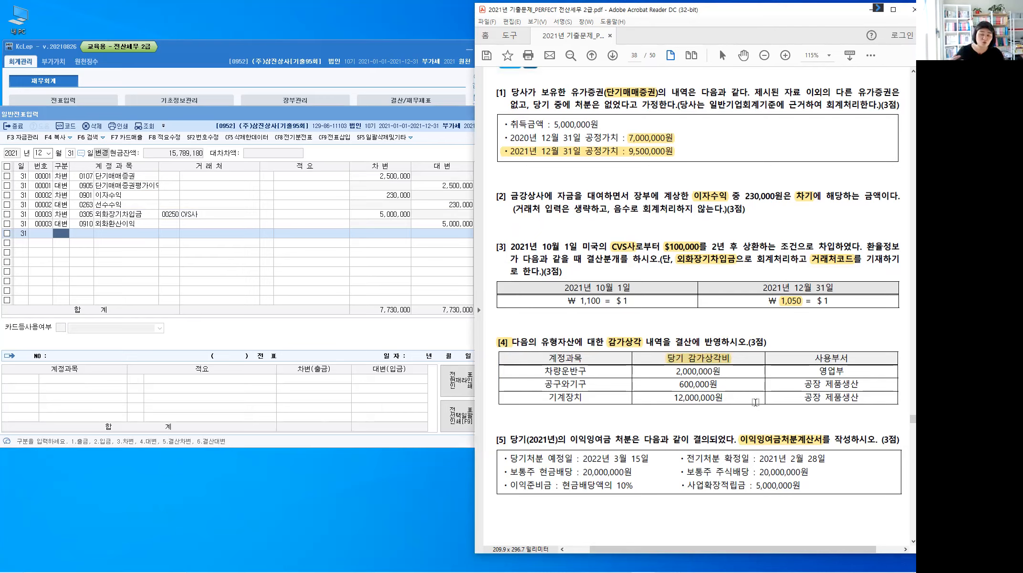
left_click(780, 447)
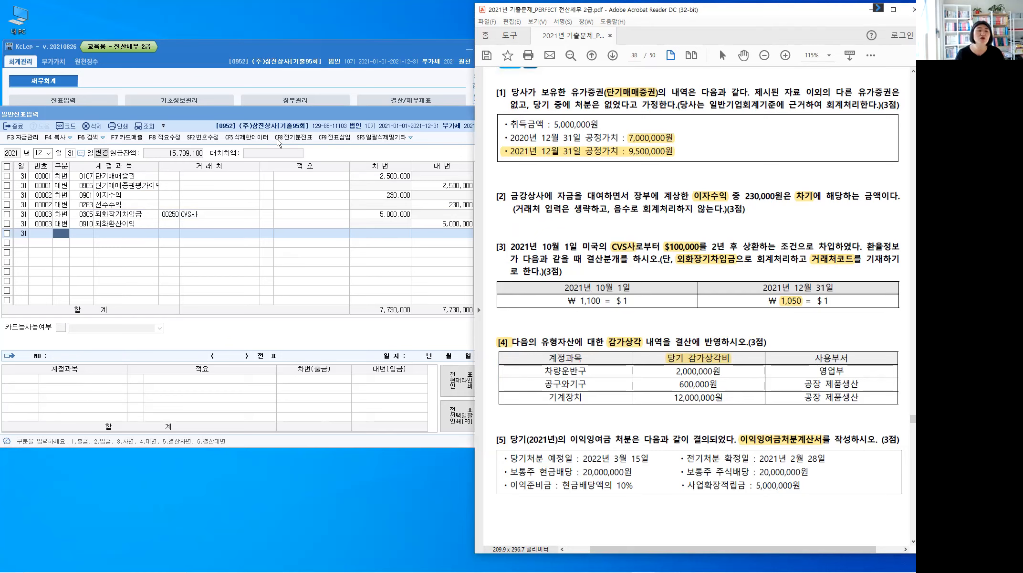
- Close 일반전표입력 in KcLep and open 결산자료입력 for the period January to December 2021
left_click(281, 118)
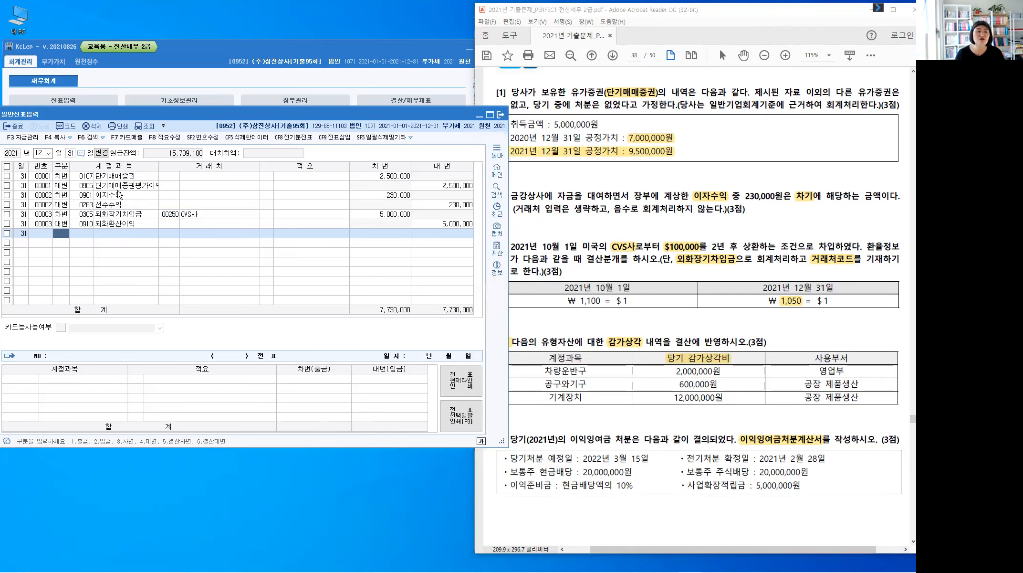
left_click(41, 129)
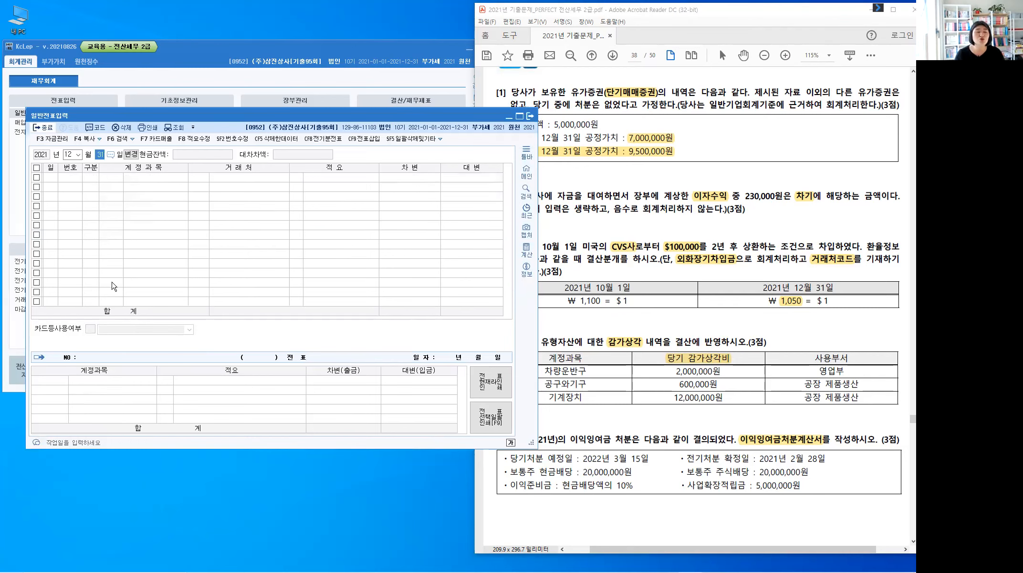
key("Escape")
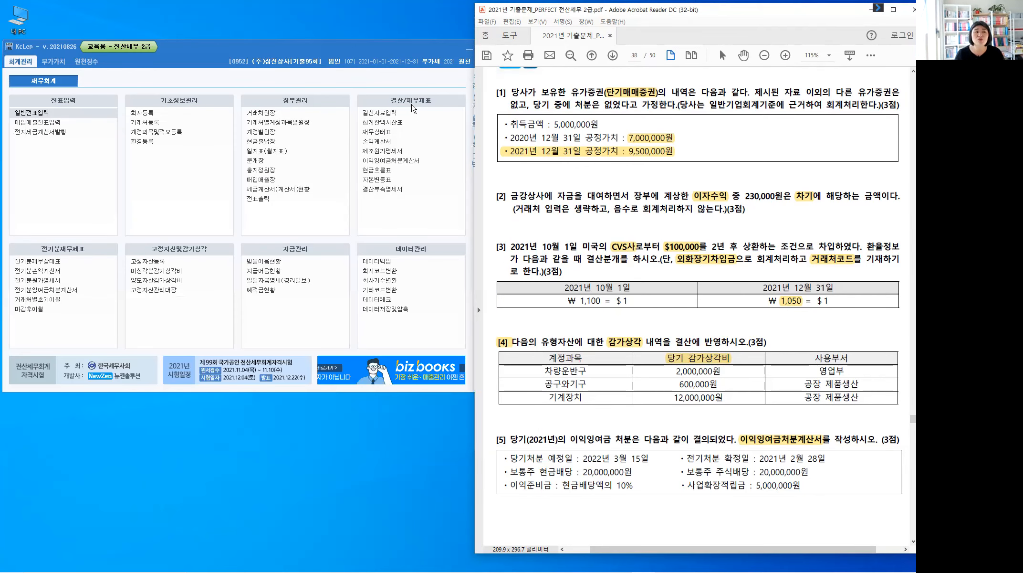
left_click(380, 113)
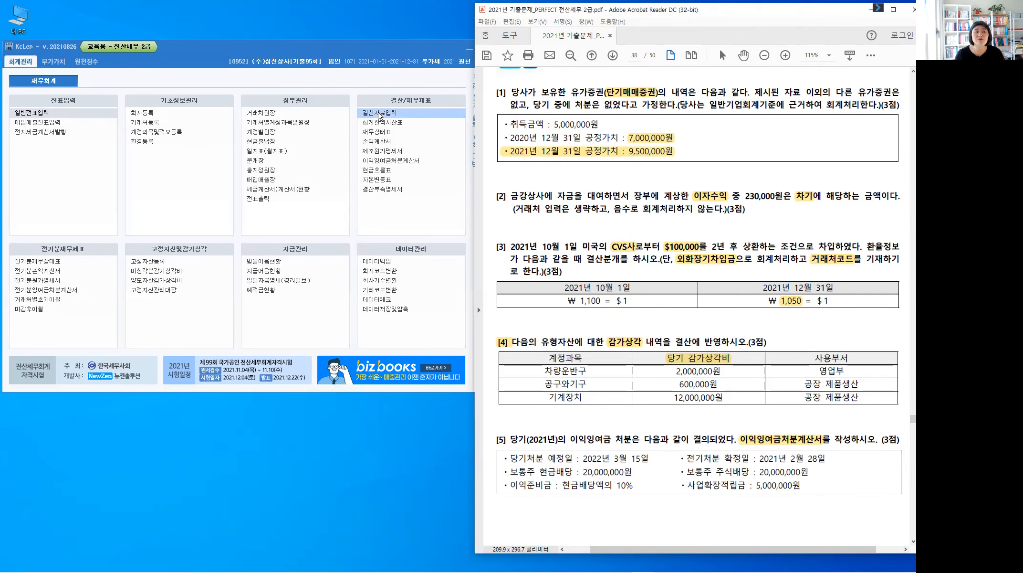
left_click(379, 114)
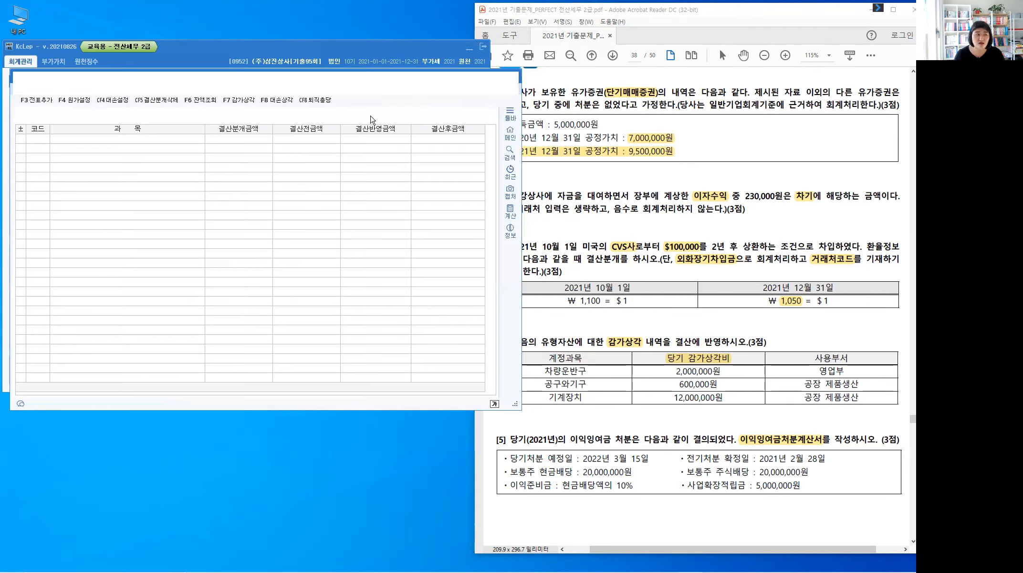
type("1")
key("Return")
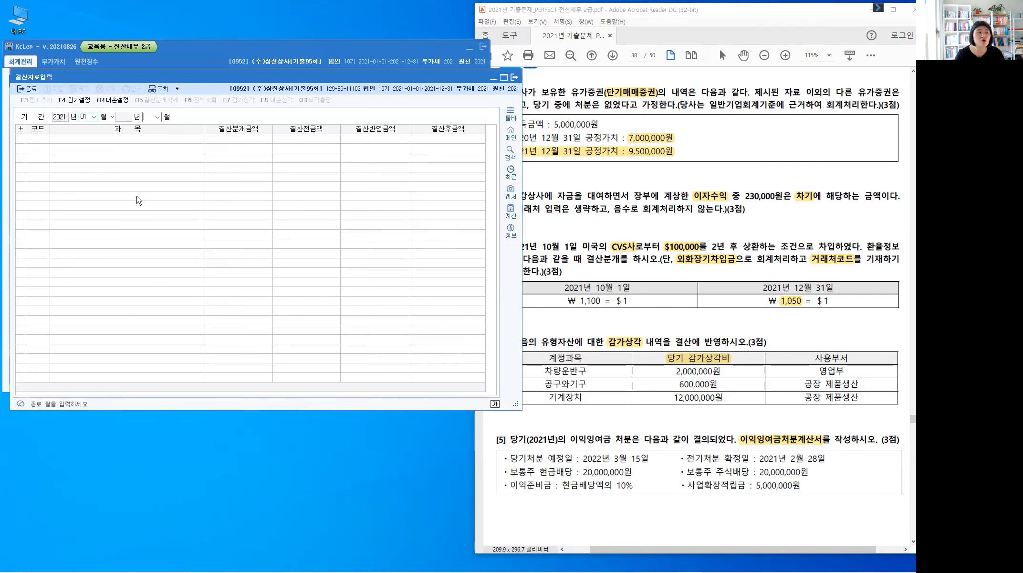
key("Return")
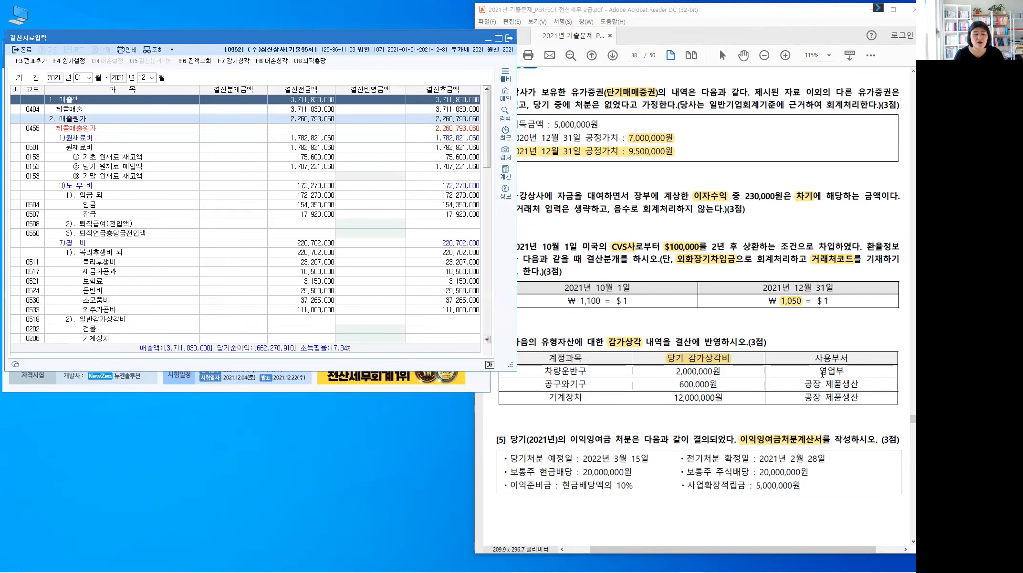
- Enter 2,000,000 as 결산반영금액 for 0208 차량운반구 under 감가상각비 in the 판매비와 일반관리비 section
left_click(155, 245)
scroll(155, 245, "down", 4)
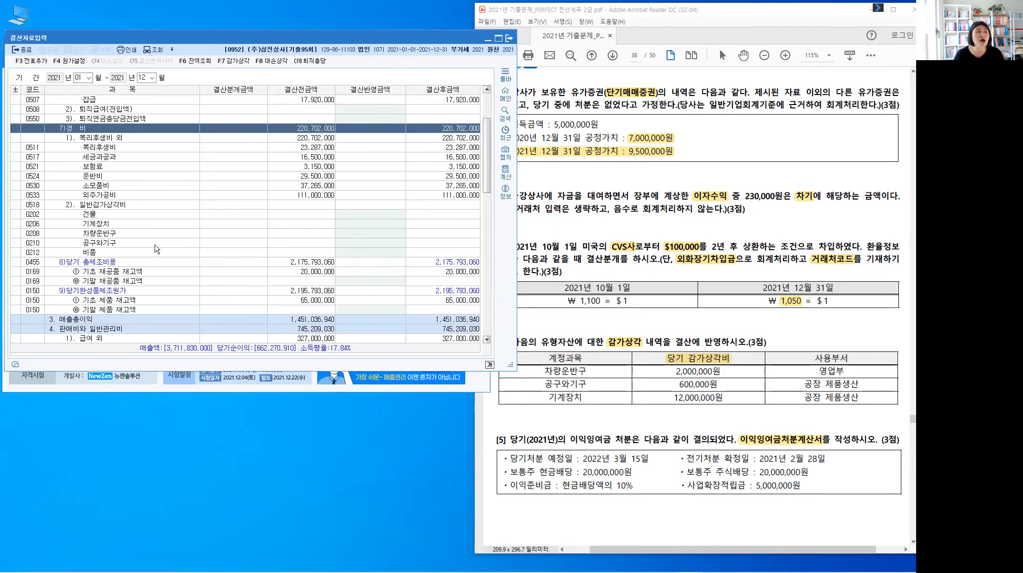
scroll(156, 249, "down", 5)
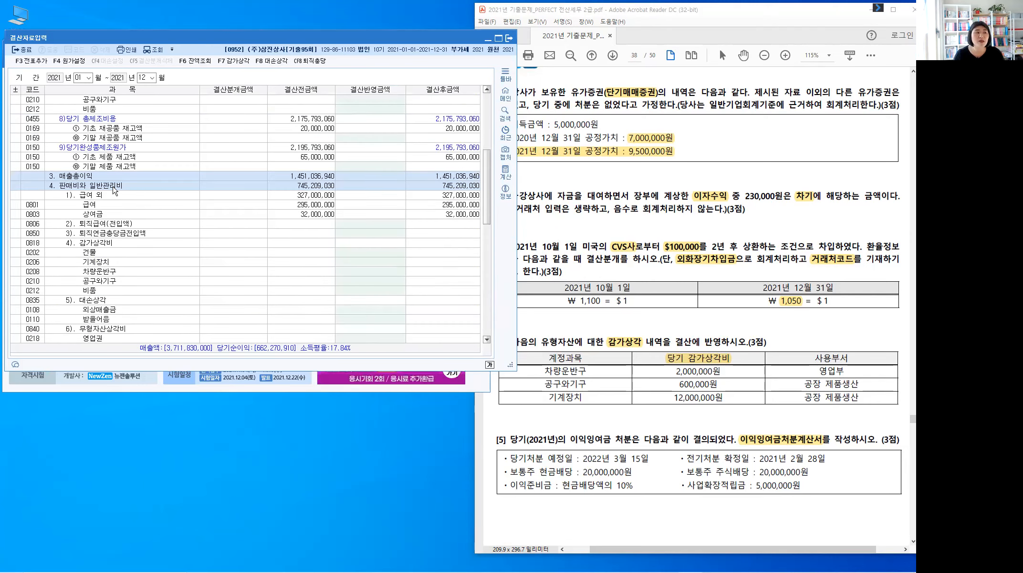
left_click(114, 186)
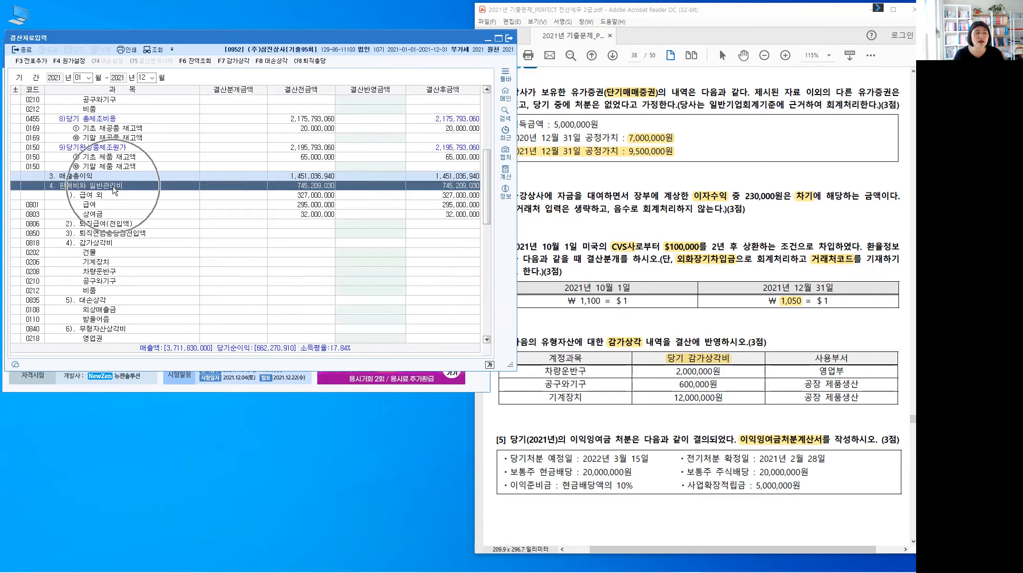
left_click(114, 244)
left_click(114, 244)
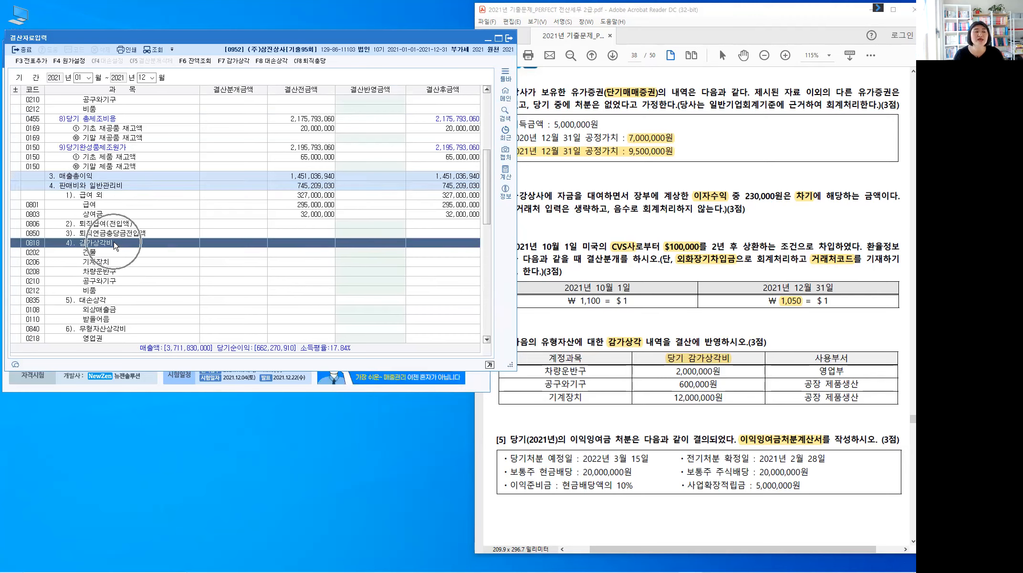
left_click(113, 272)
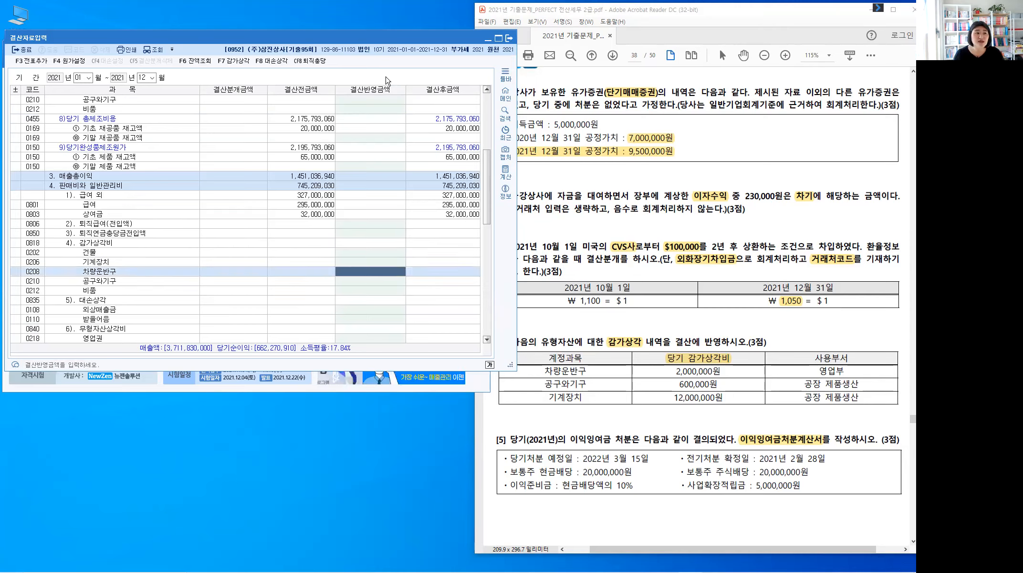
left_click(377, 89)
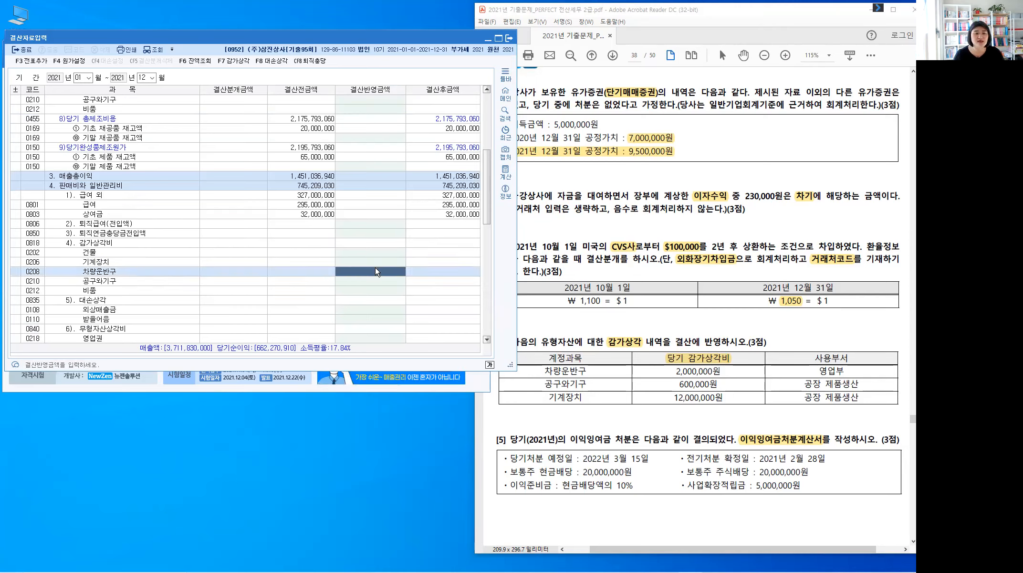
type("2000000")
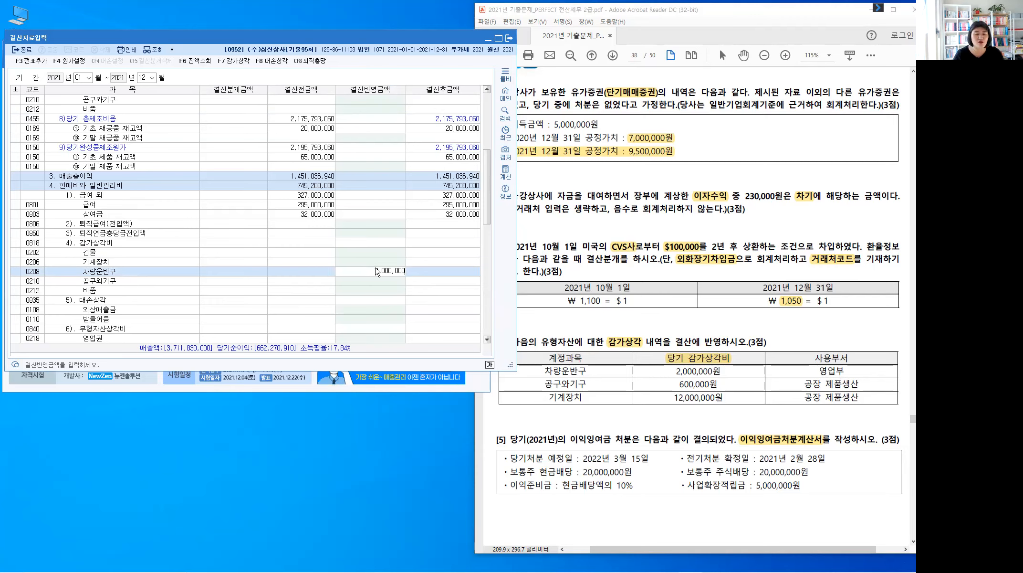
key("Return")
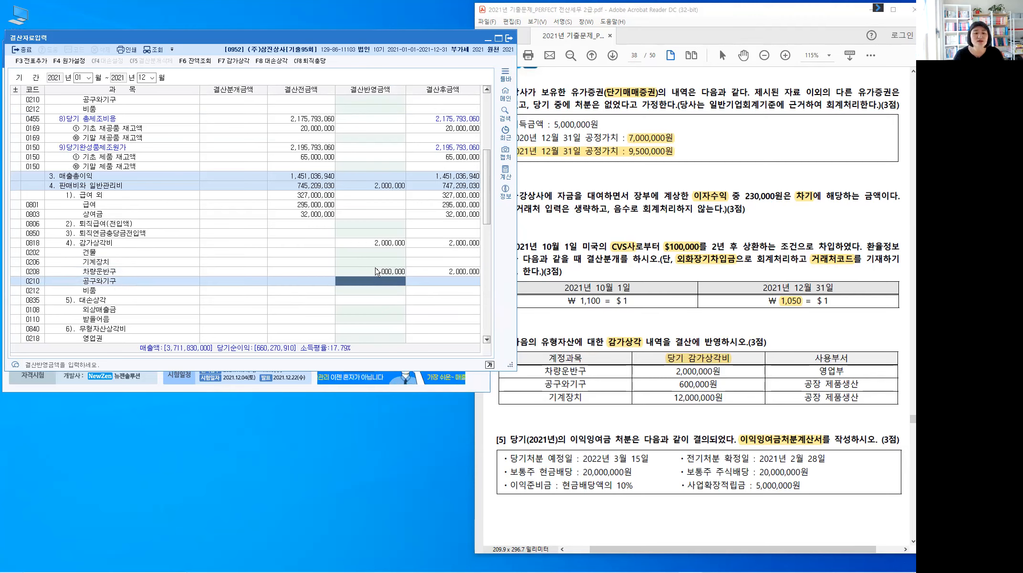
- Enter 600,000 as 결산반영금액 for 0210 공구와기구 under 일반감가상각비 in the manufacturing 경비 section
left_click_drag(489, 205, 495, 145)
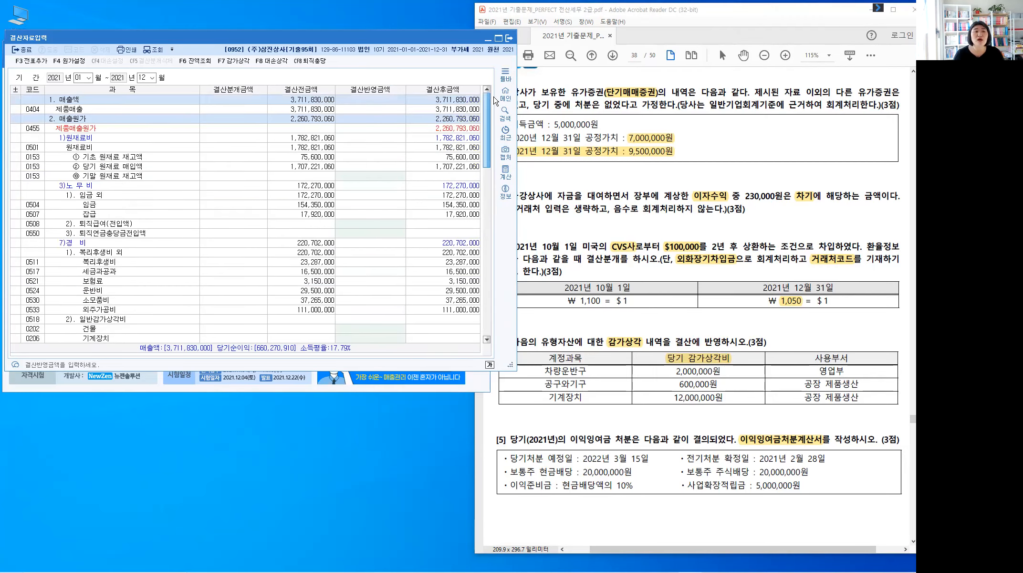
left_click(88, 127)
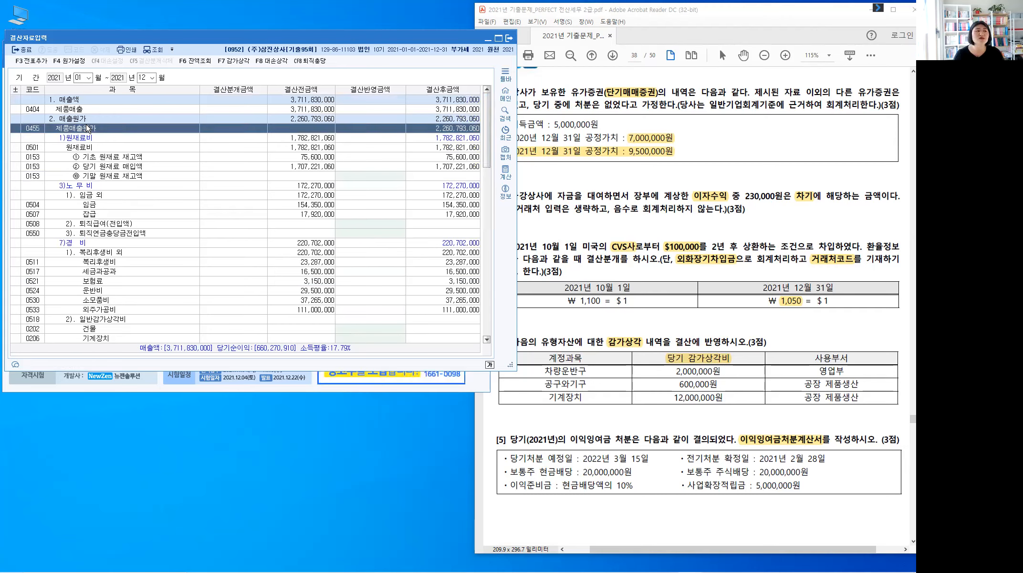
left_click(86, 245)
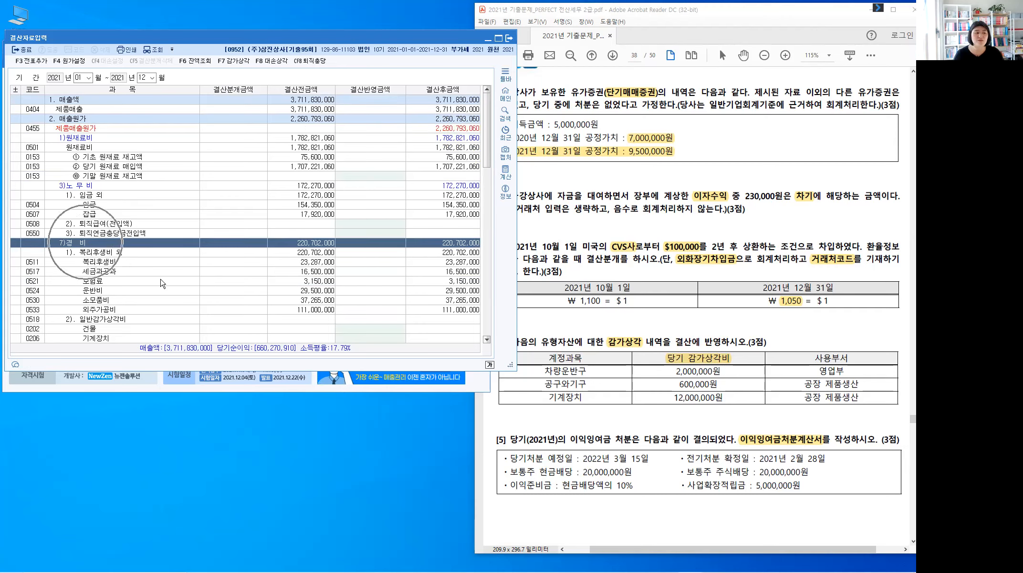
scroll(99, 239, "down", 3)
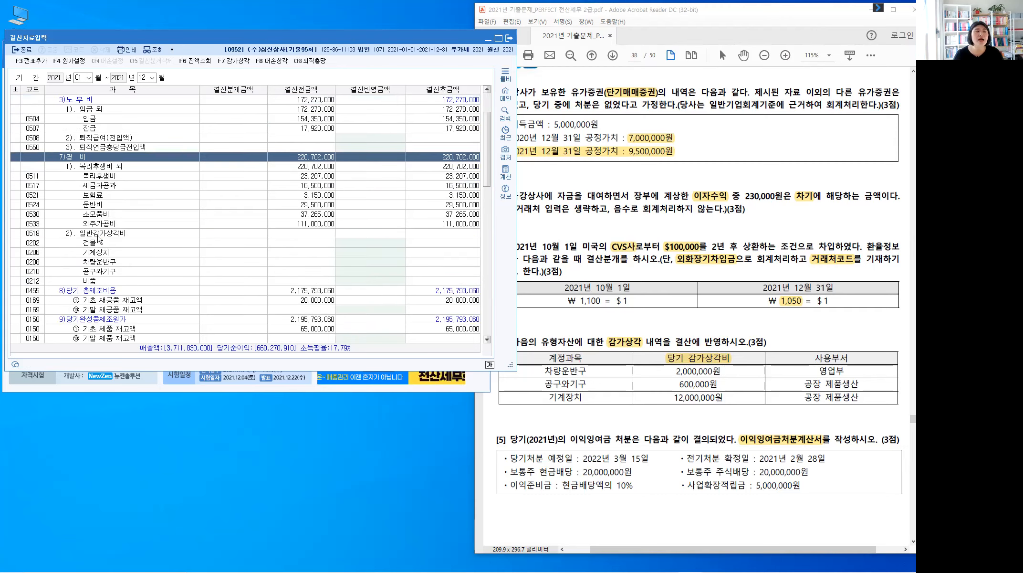
left_click(98, 235)
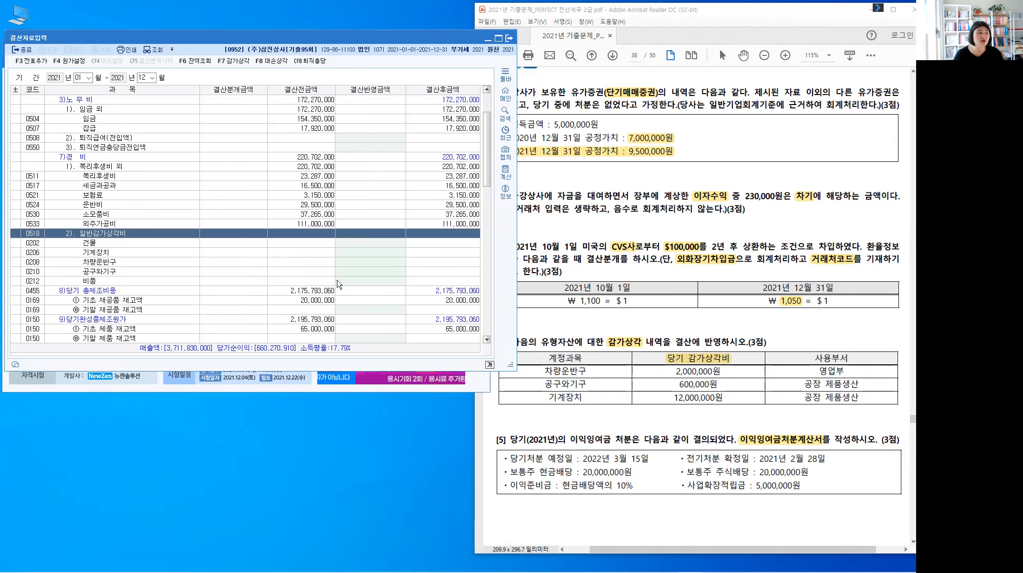
left_click(365, 271)
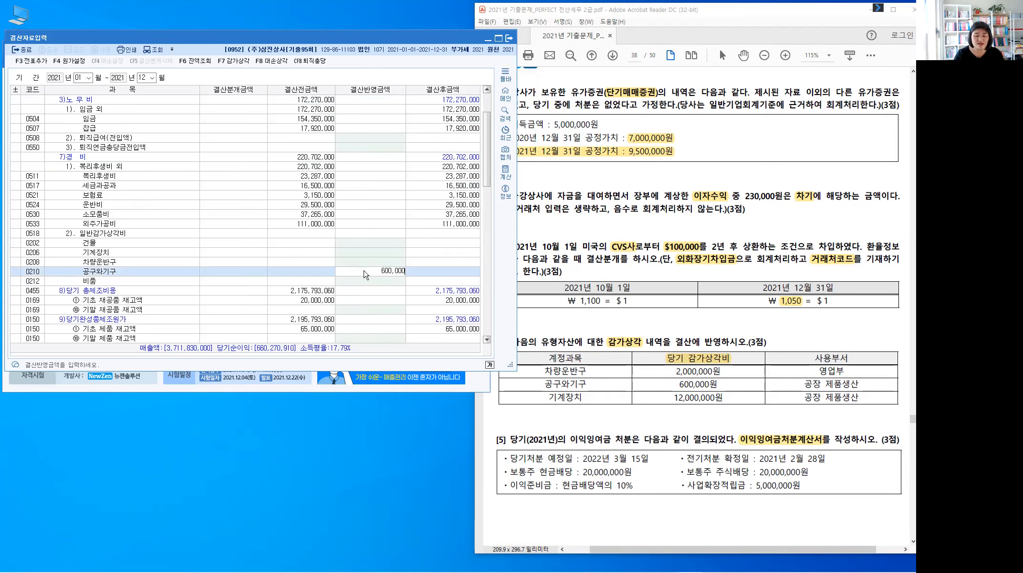
type("600000")
key("Return")
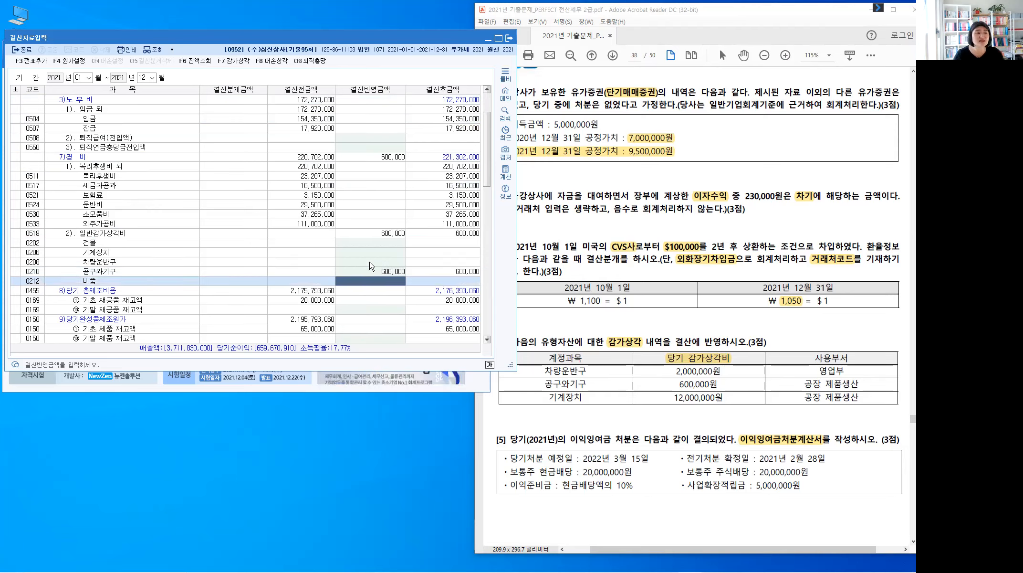
- Enter 12,000,000 as 결산반영금액 for 0206 기계장치 under the manufacturing 일반감가상각비
left_click(378, 252)
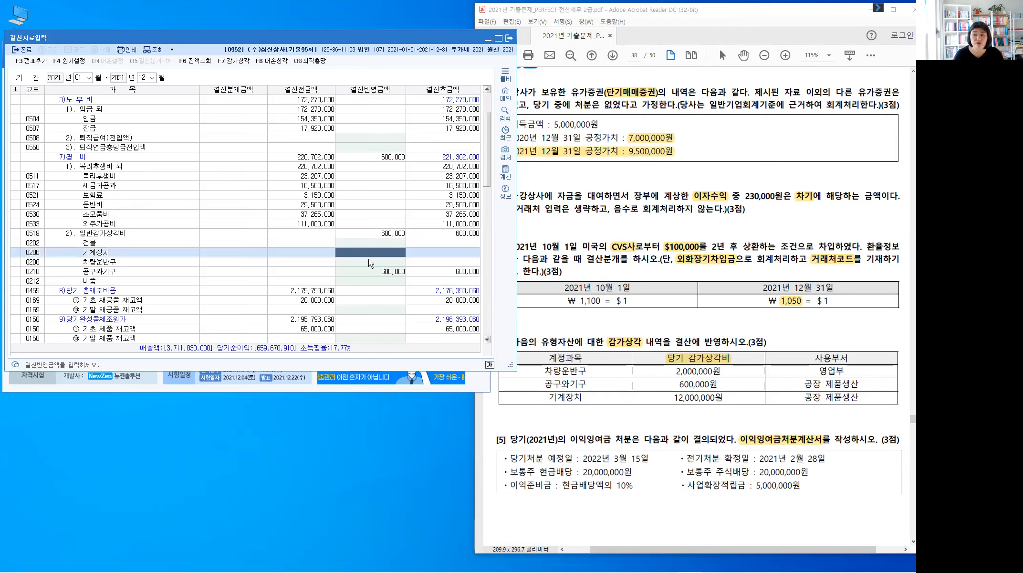
type("12000000")
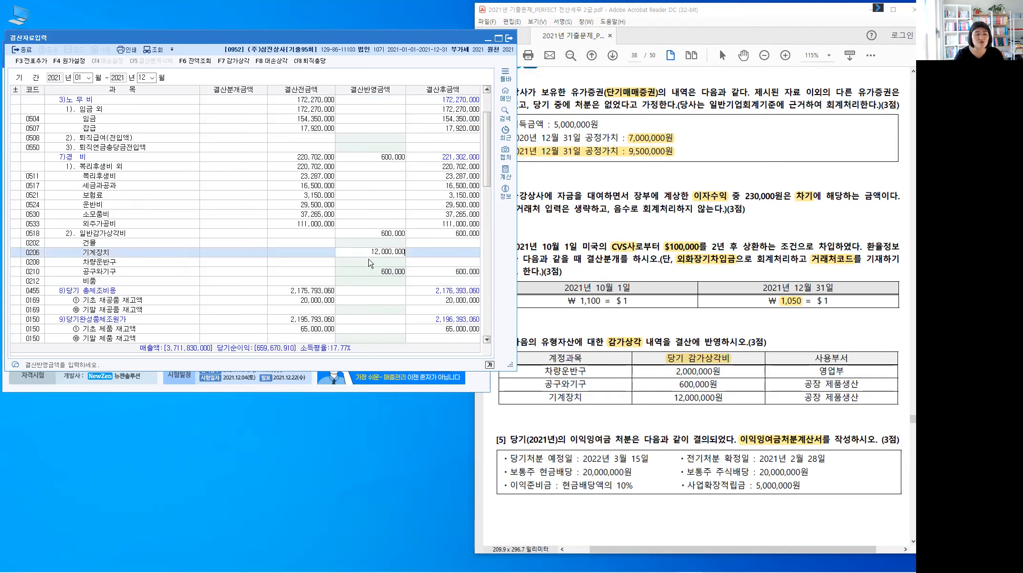
key("Return")
left_click(370, 262)
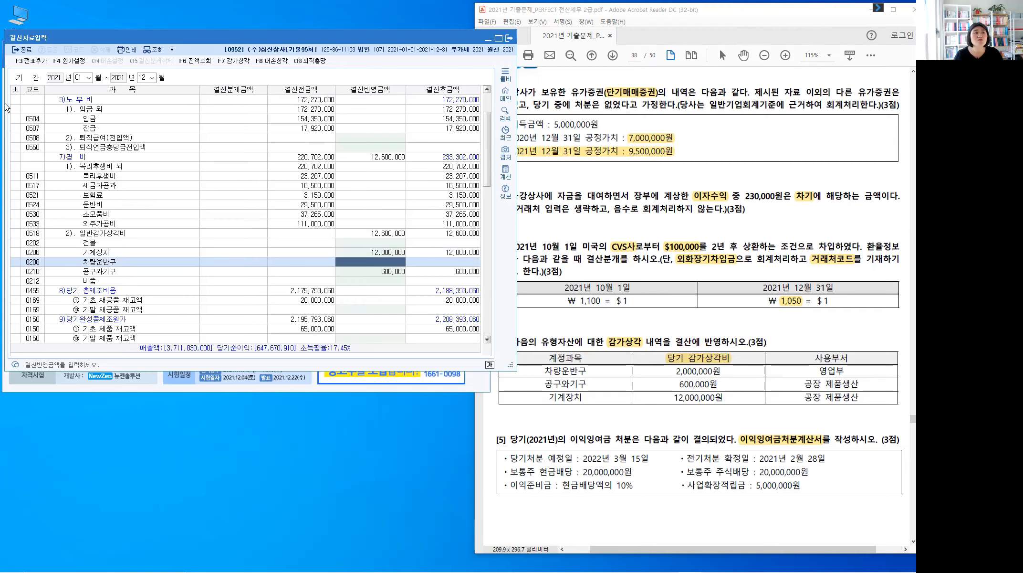
- Run 전표추가 to add the closing entries to the journal, and close 결산자료입력
key("ctrl")
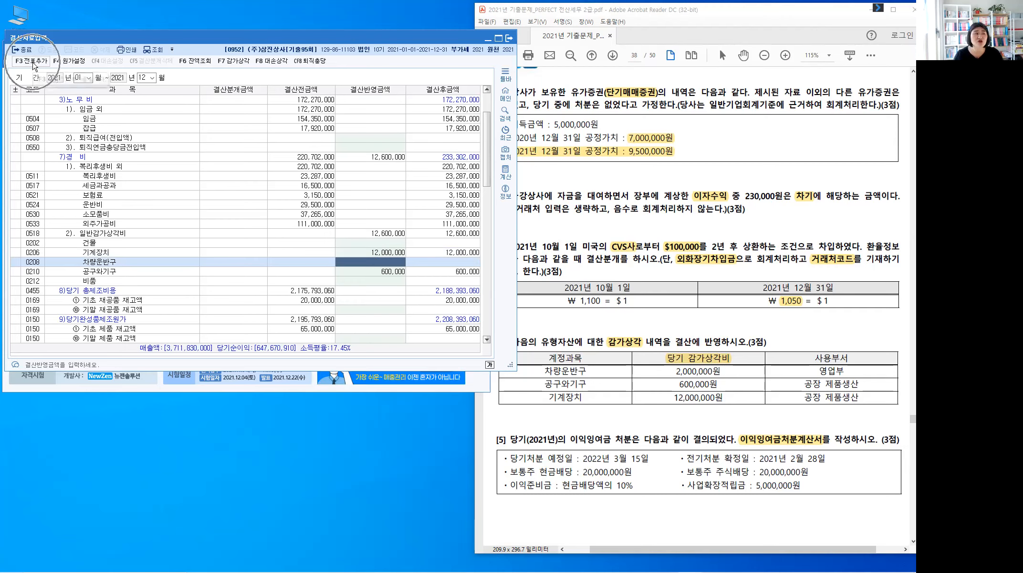
left_click(34, 67)
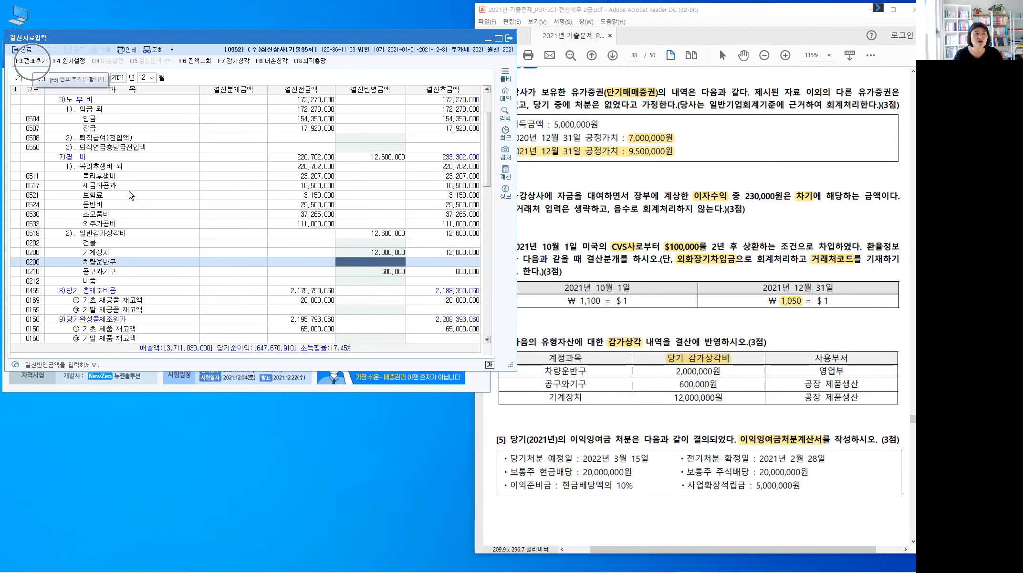
left_click(285, 216)
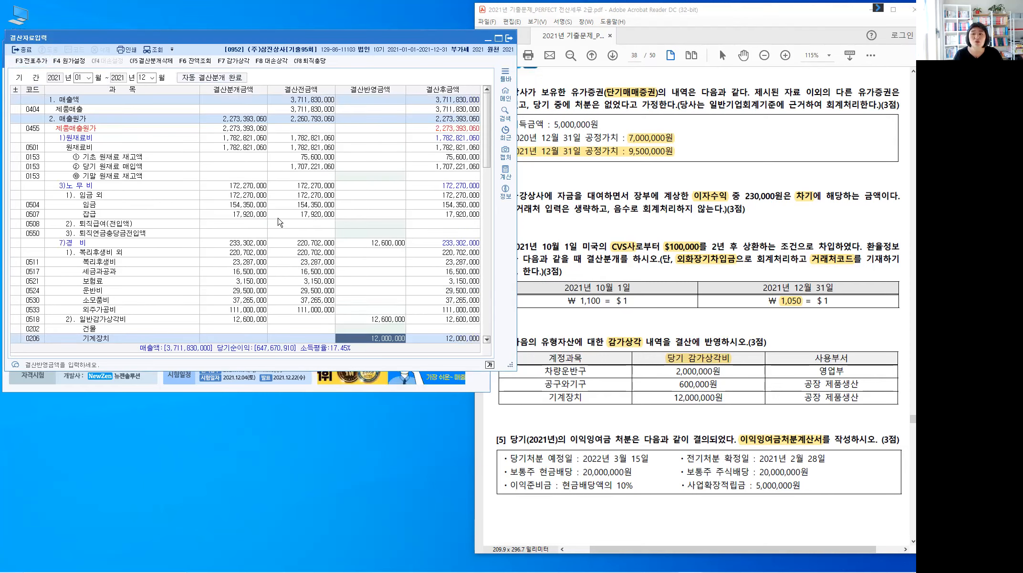
left_click(233, 79)
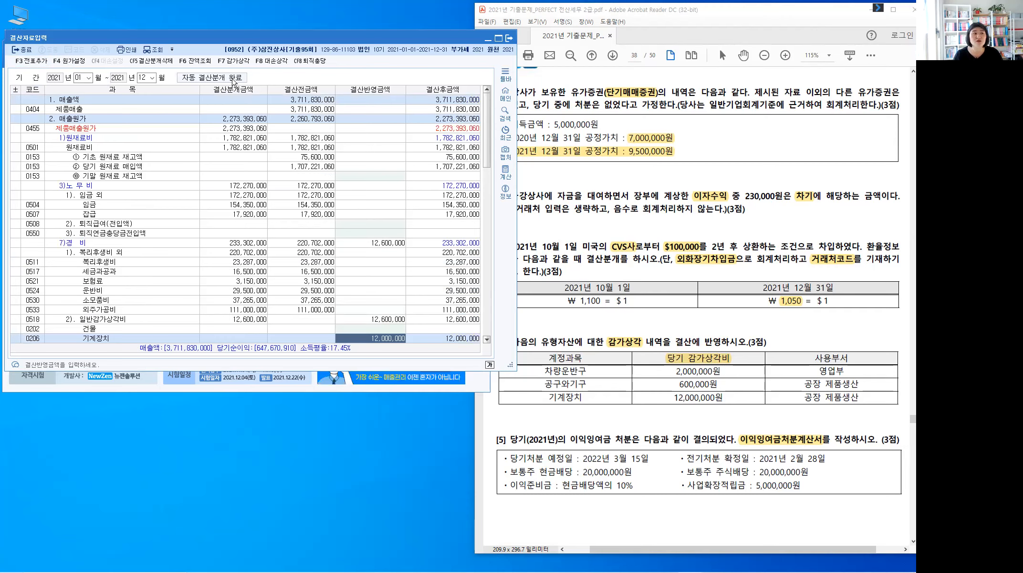
left_click(233, 81)
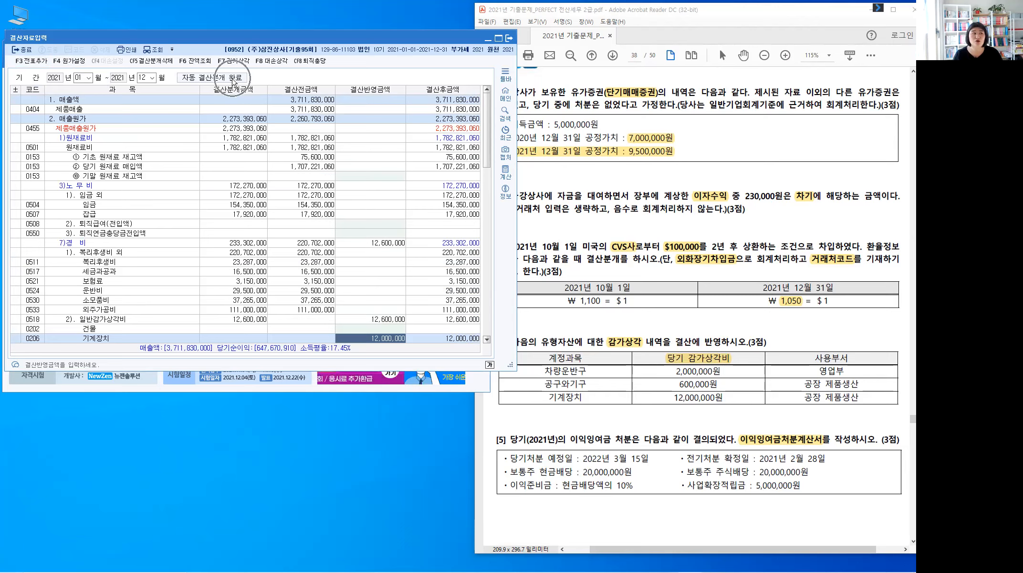
left_click(23, 49)
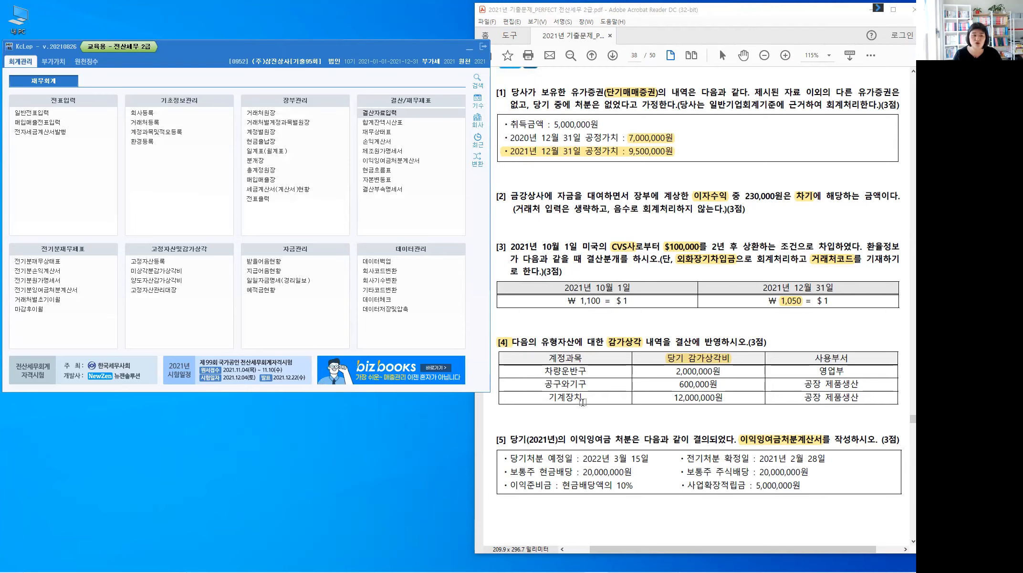
- Highlight the dates 2022년 3월 15일 and 2021년 2월 28일 in question [5] of the exam PDF
scroll(583, 402, "down", 1)
scroll(582, 402, "down", 5)
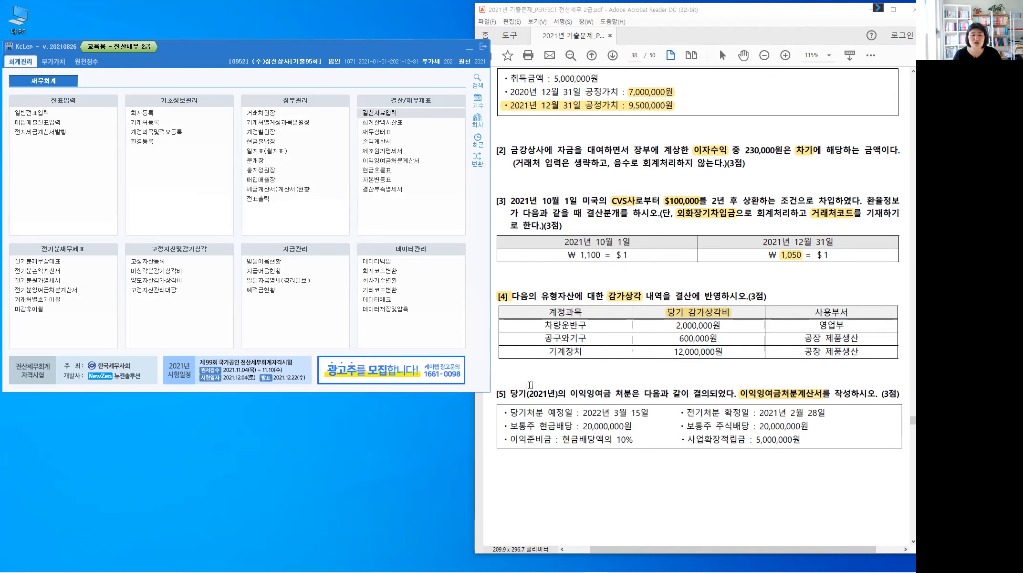
scroll(525, 385, "down", 1)
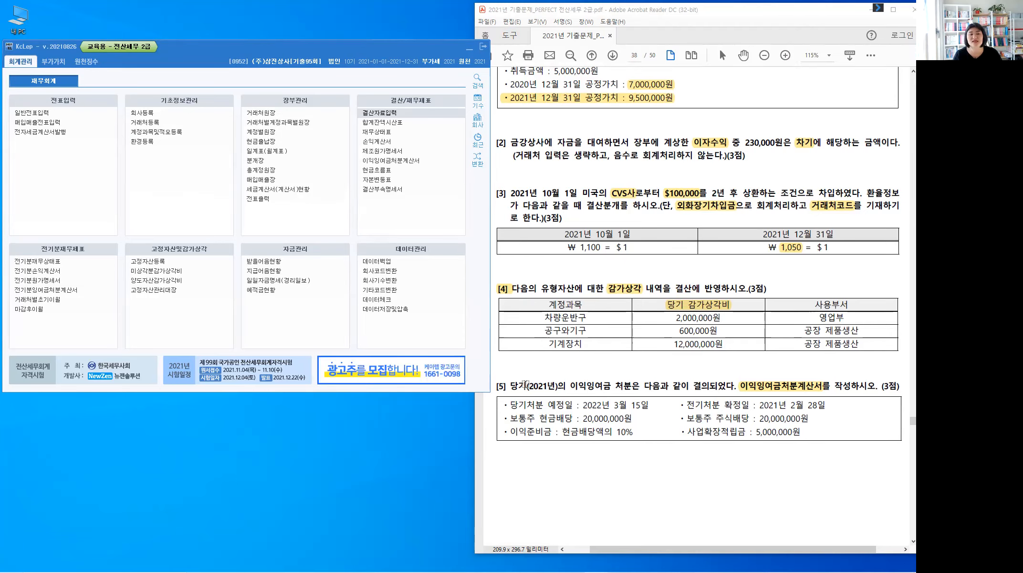
left_click(525, 385)
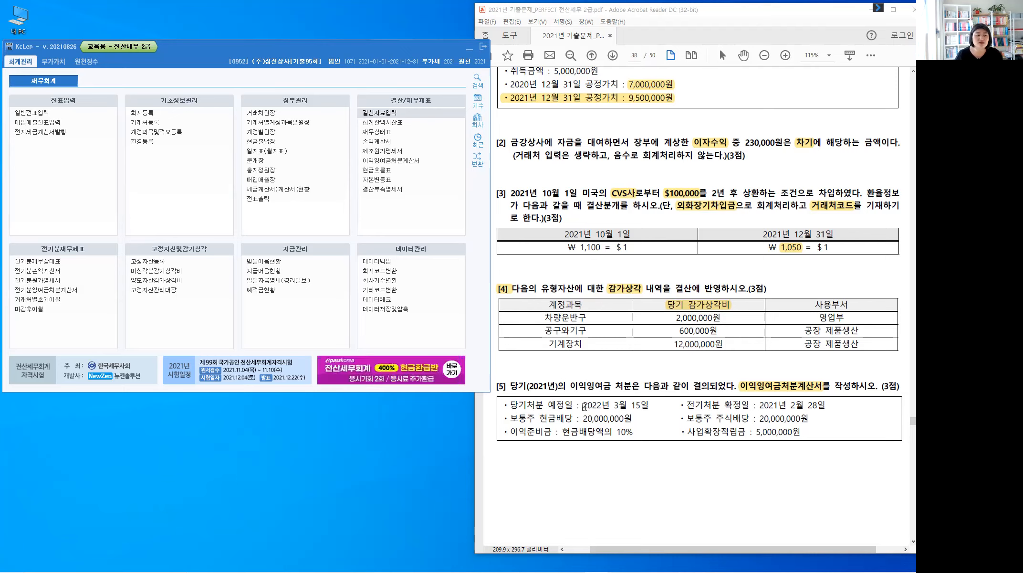
left_click_drag(580, 406, 651, 406)
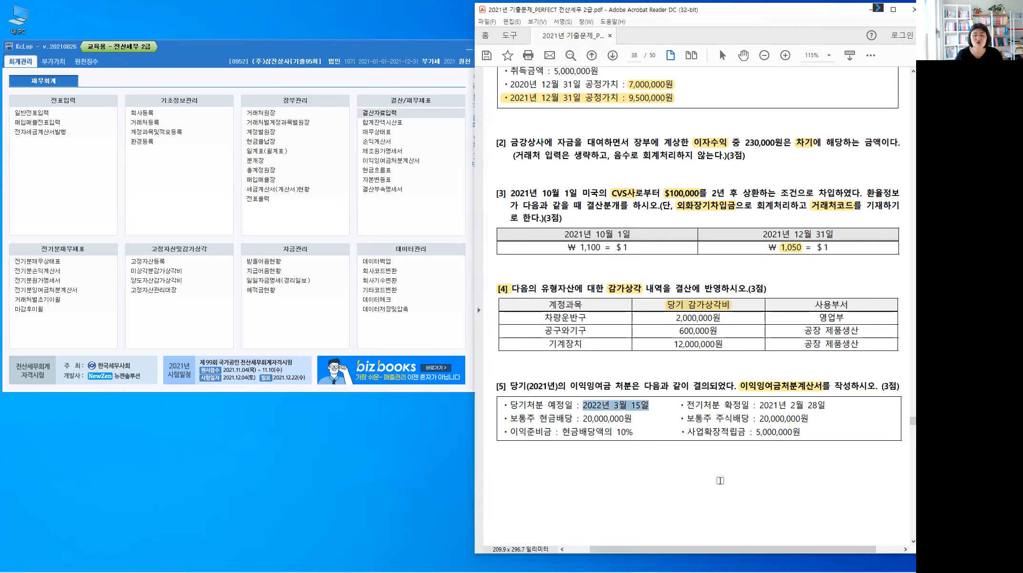
left_click_drag(760, 405, 828, 405)
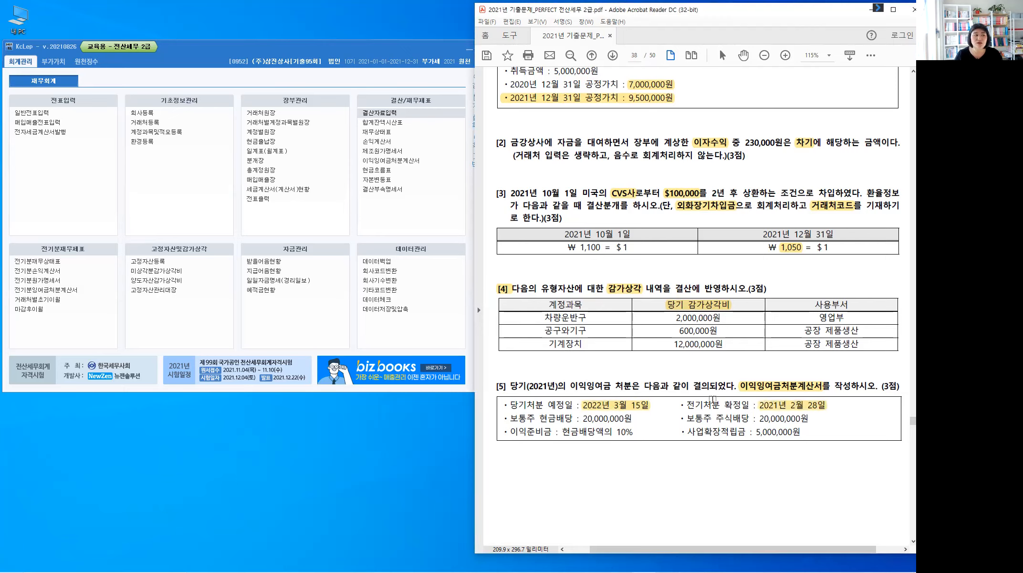
left_click(58, 292)
left_click(58, 293)
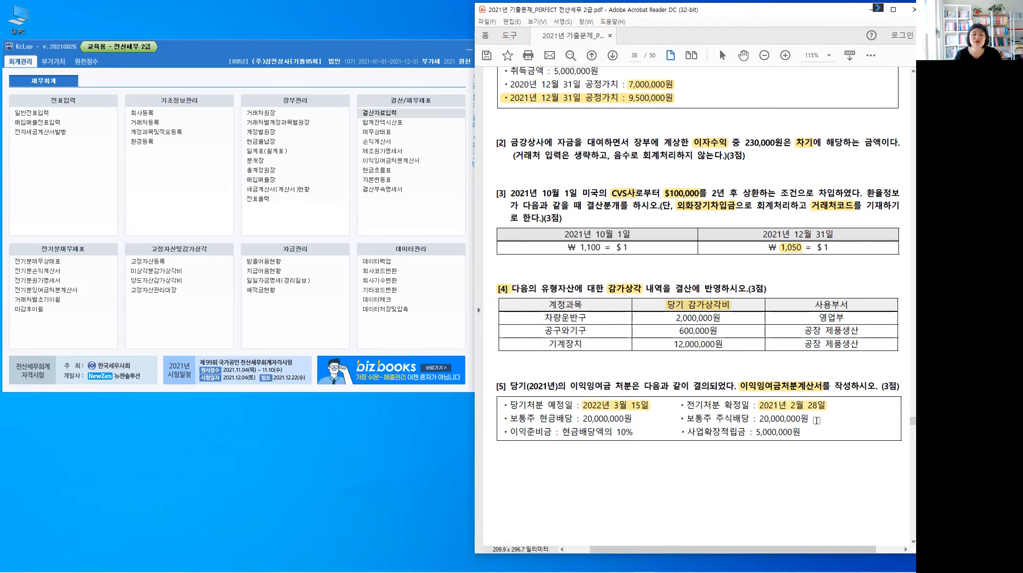
- Draw a red arrow to 현금배당액의 10% in question [5] and handwrite the amount 2,000,000원 beside it
left_click(689, 433)
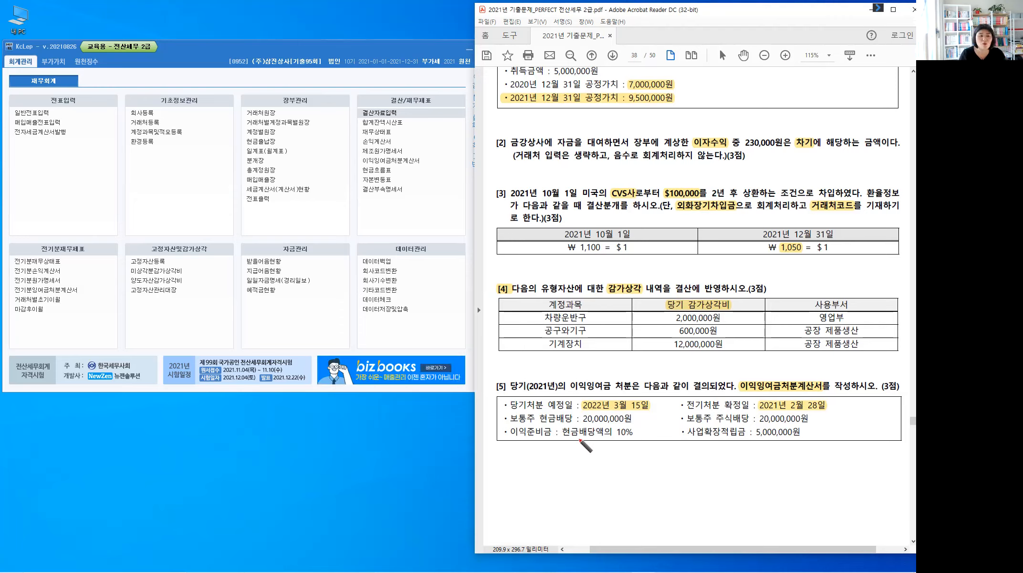
mouse_move(579, 437)
left_mouse_down()
mouse_move(599, 459)
mouse_move(664, 461)
left_mouse_up()
left_click(602, 459)
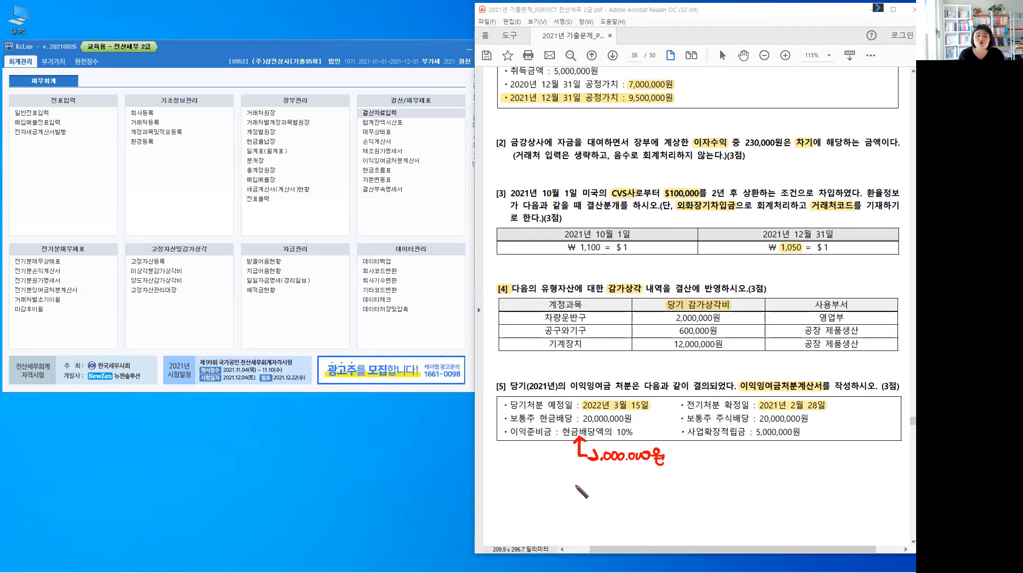
- Handwrite the note 상법의 최소금액 in red ink below the 이익준비금 amount
left_click_drag(578, 467, 571, 479)
left_click_drag(576, 471, 582, 479)
mouse_move(583, 466)
left_mouse_down()
mouse_move(578, 485)
mouse_move(592, 477)
left_mouse_up()
mouse_move(595, 470)
left_mouse_down()
mouse_move(599, 487)
mouse_move(604, 477)
left_mouse_up()
left_click_drag(598, 484, 609, 483)
mouse_move(614, 469)
left_mouse_down()
mouse_move(614, 487)
mouse_move(627, 472)
left_mouse_up()
left_click_drag(619, 475, 630, 476)
left_click_drag(626, 476, 620, 487)
left_click_drag(634, 470, 637, 481)
left_click(641, 474)
left_click_drag(642, 479, 642, 485)
left_click_drag(637, 485, 652, 479)
left_click_drag(646, 482, 652, 486)
left_click_drag(658, 476, 657, 480)
left_click_drag(665, 474, 666, 483)
left_click_drag(657, 484, 665, 491)
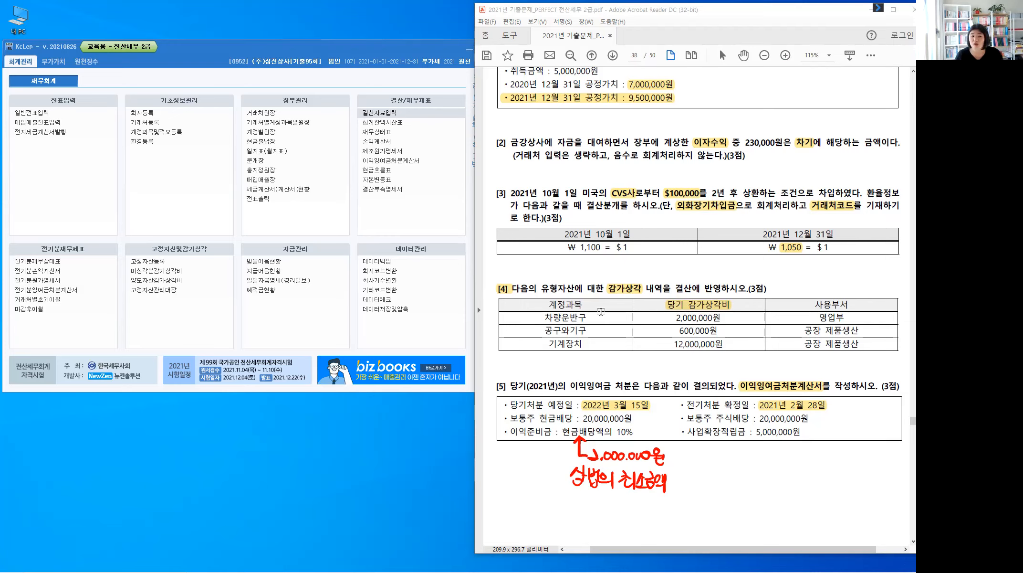
- Generate the 제조원가명세서 for month 12 of 2021, check the 당기제품제조원가 total, and close the statement
key("ctrl")
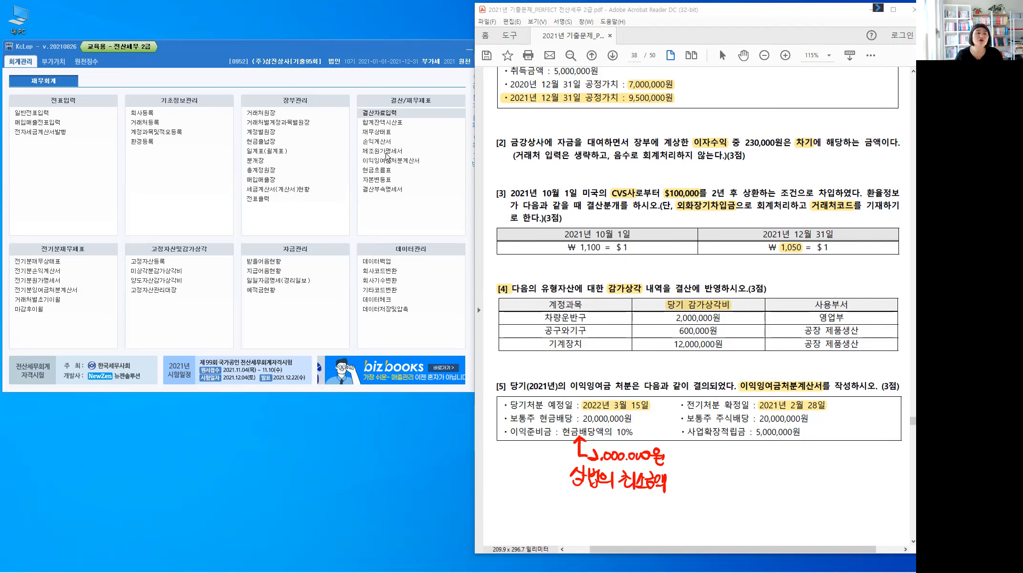
left_click(386, 154)
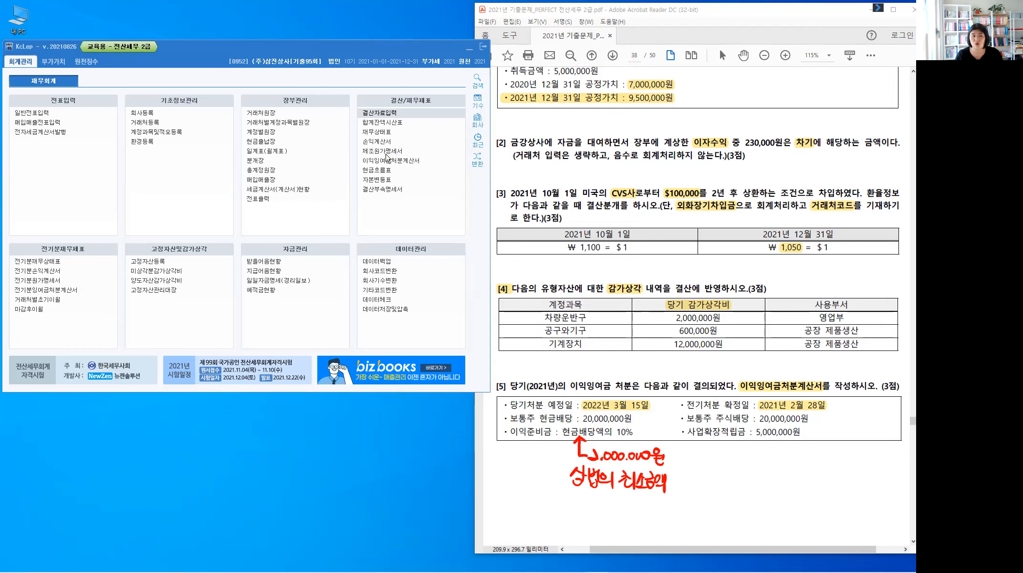
left_click(386, 152)
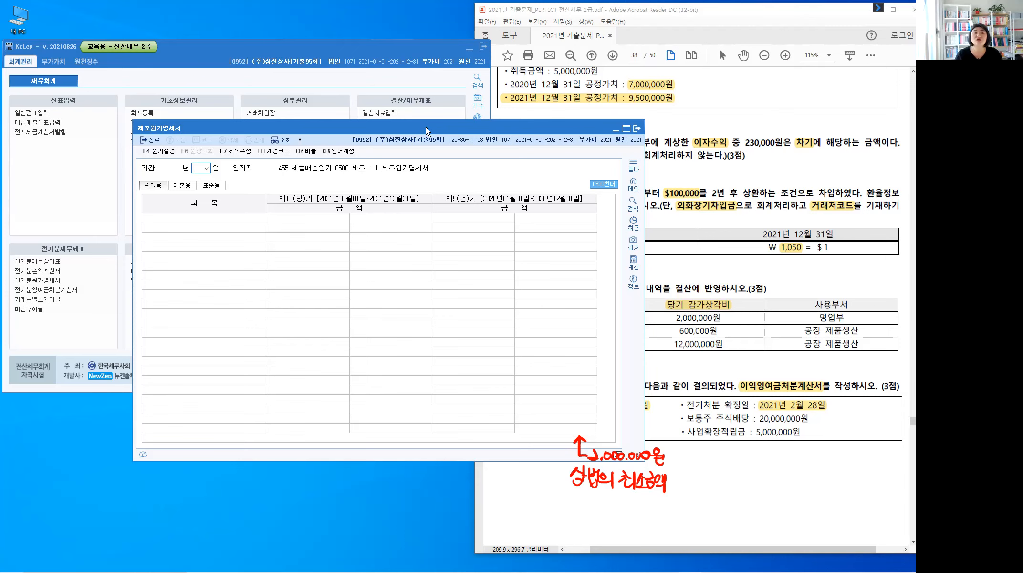
left_click_drag(426, 130, 333, 186)
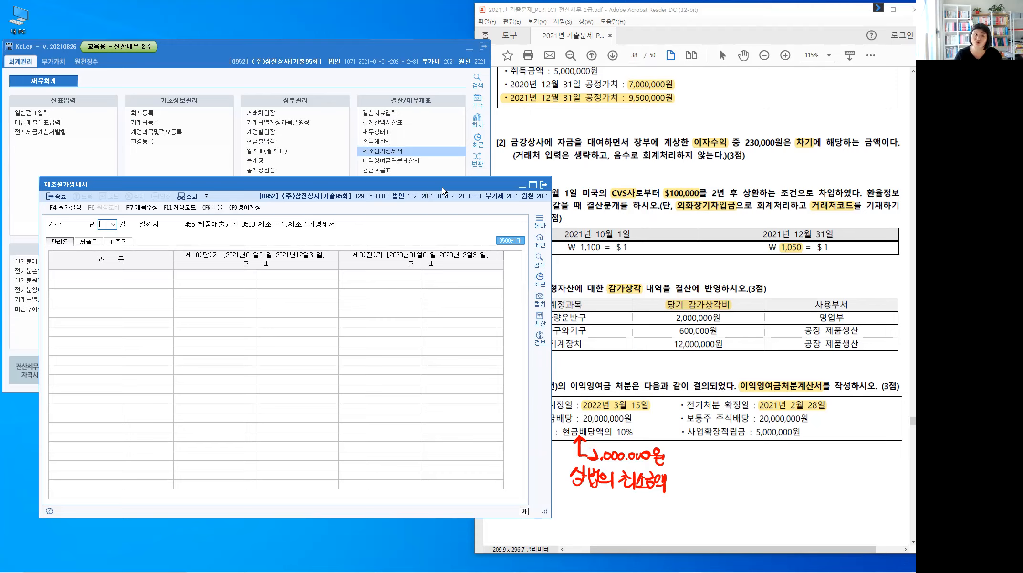
left_click_drag(186, 185, 262, 44)
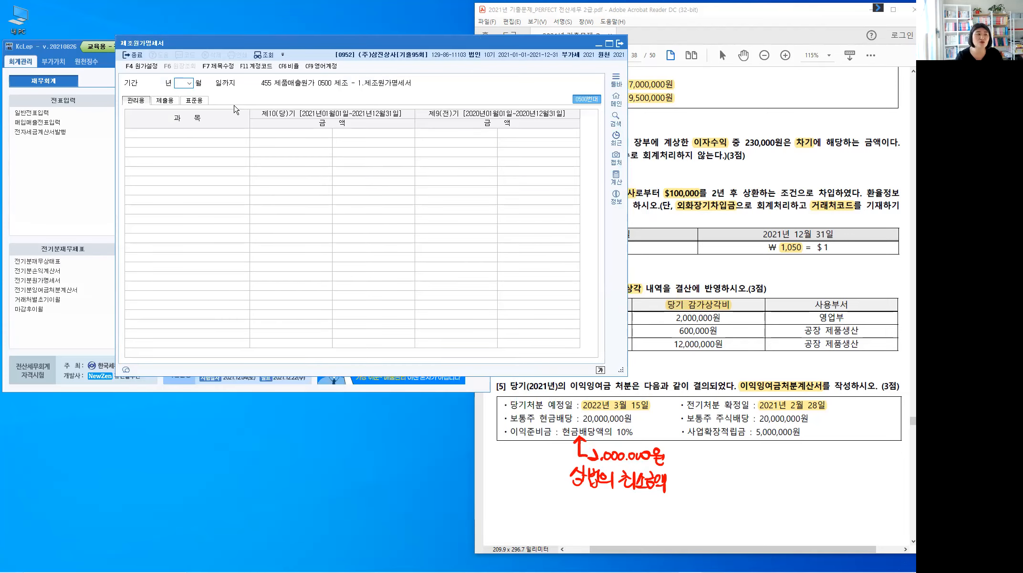
type("12")
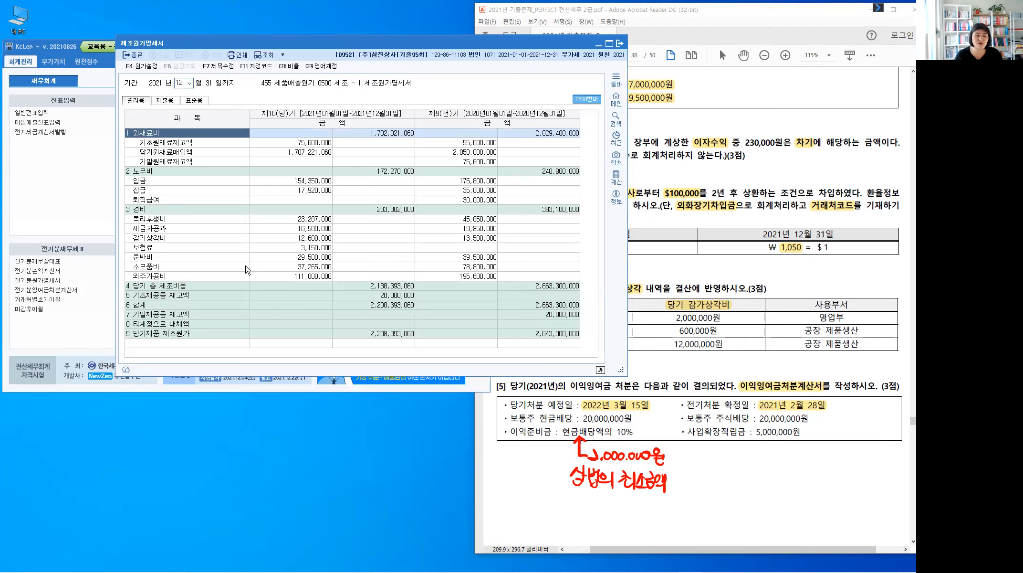
left_click(385, 336)
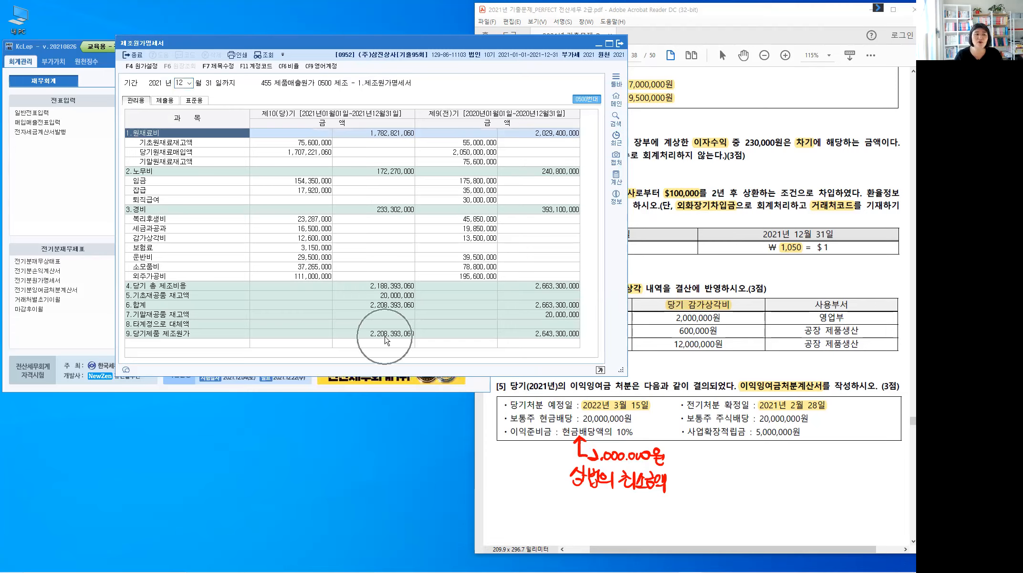
left_click(620, 45)
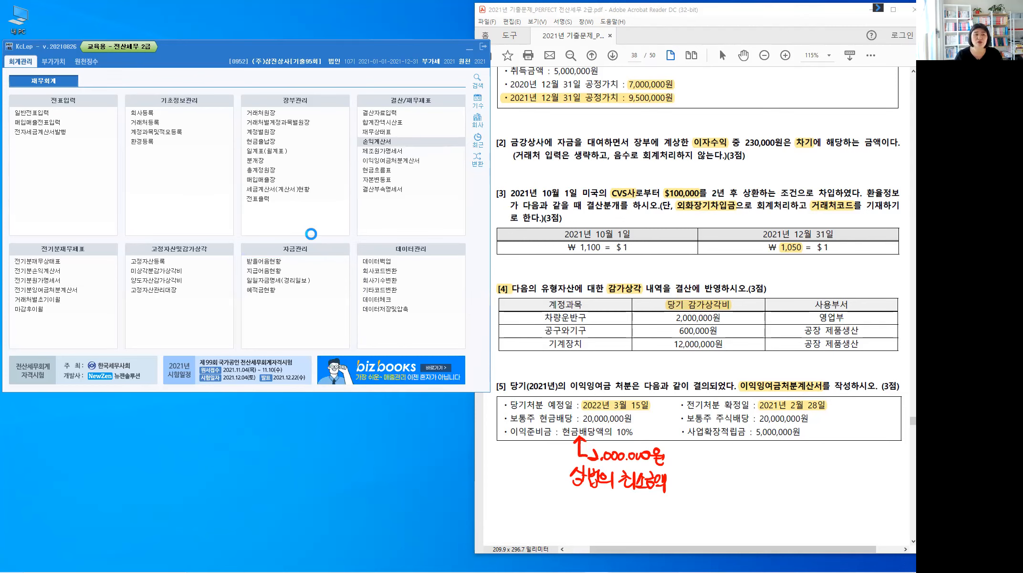
- Generate the 손익계산서 for month 12 of 2021, check its 당기제품제조원가 and 당기순이익, and close the statement
key("Return")
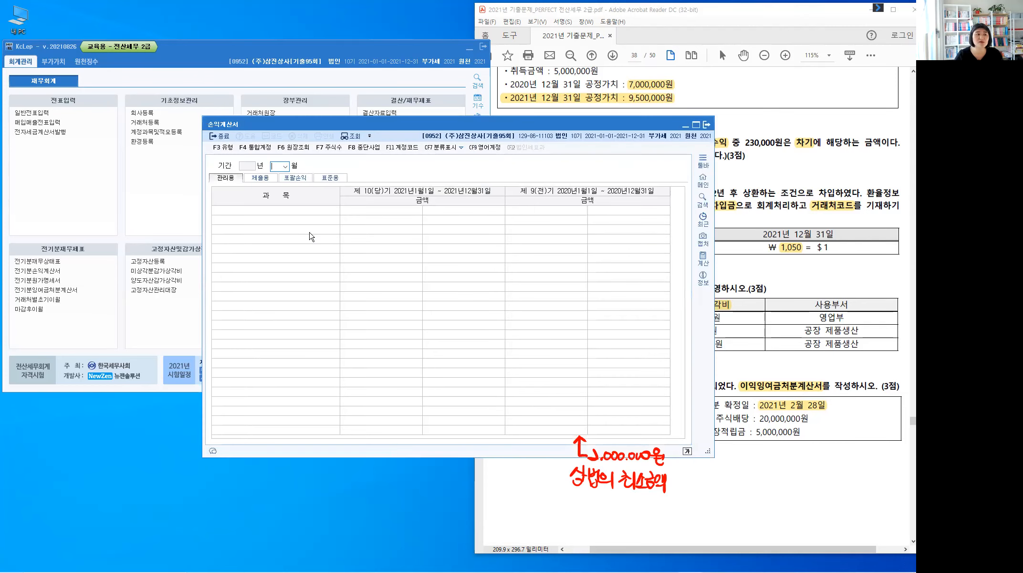
type("12")
key("Return")
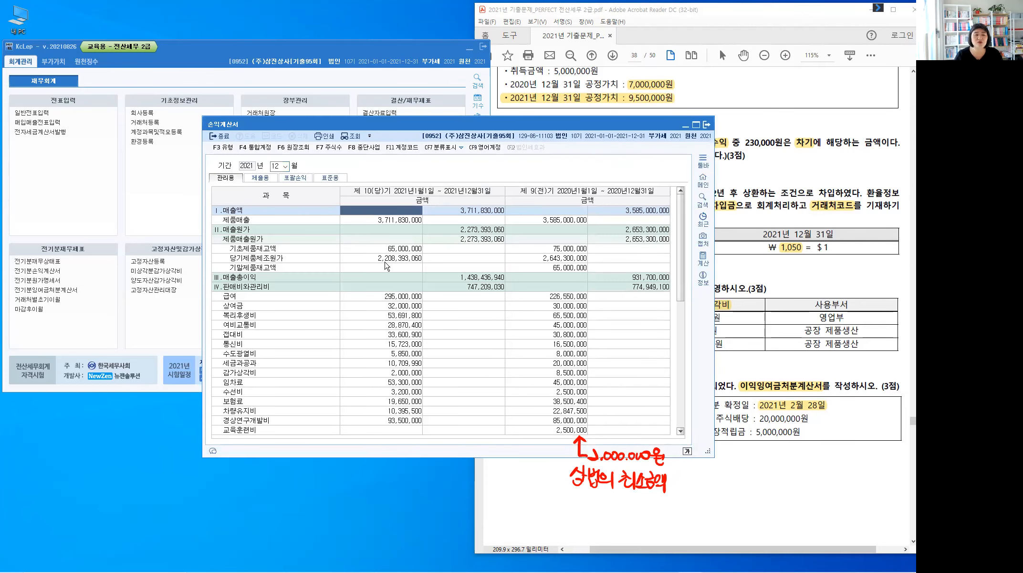
left_click(391, 262)
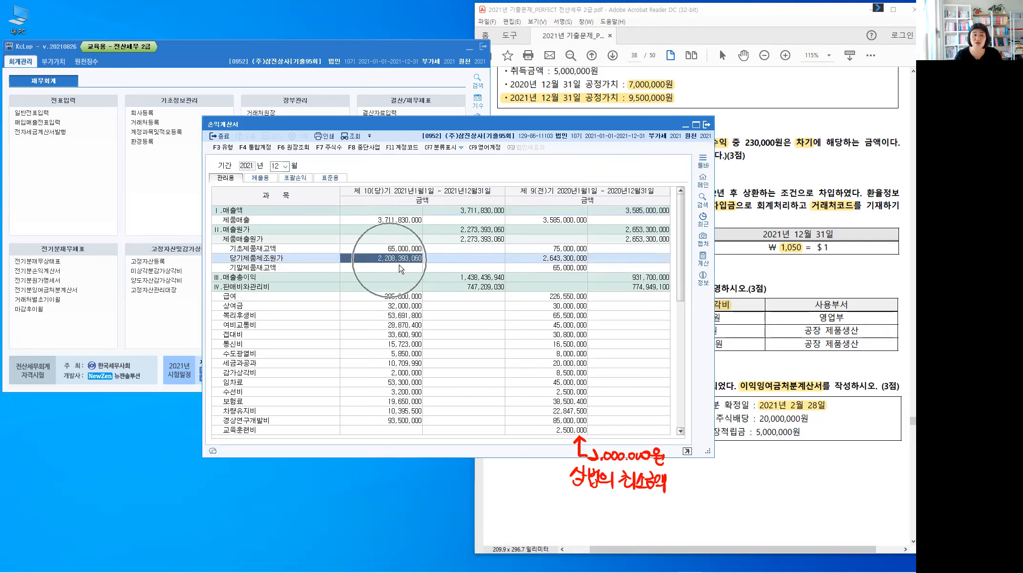
scroll(444, 400, "down", 10)
scroll(444, 400, "up", 2)
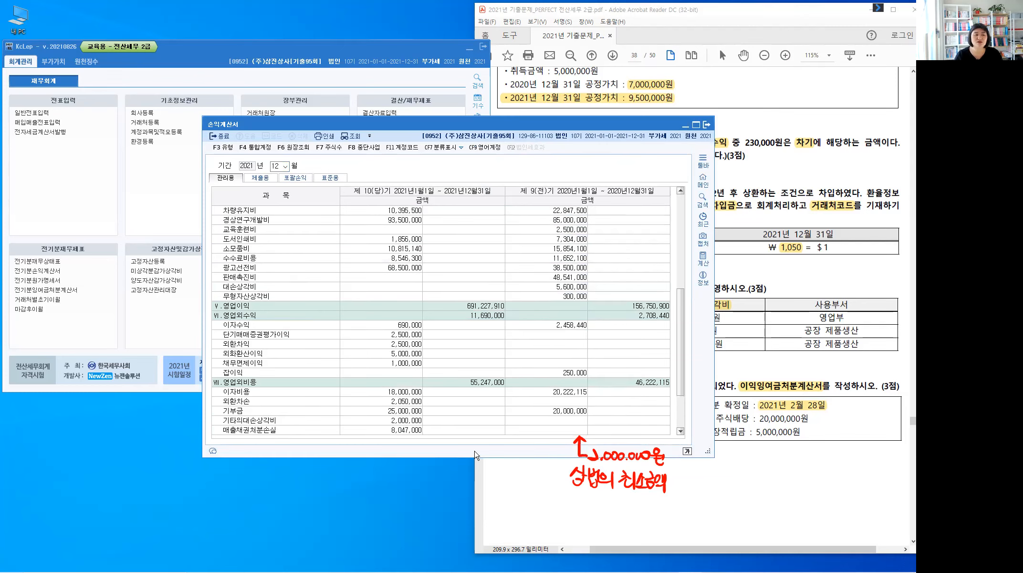
scroll(477, 444, "down", 2)
left_click(483, 432)
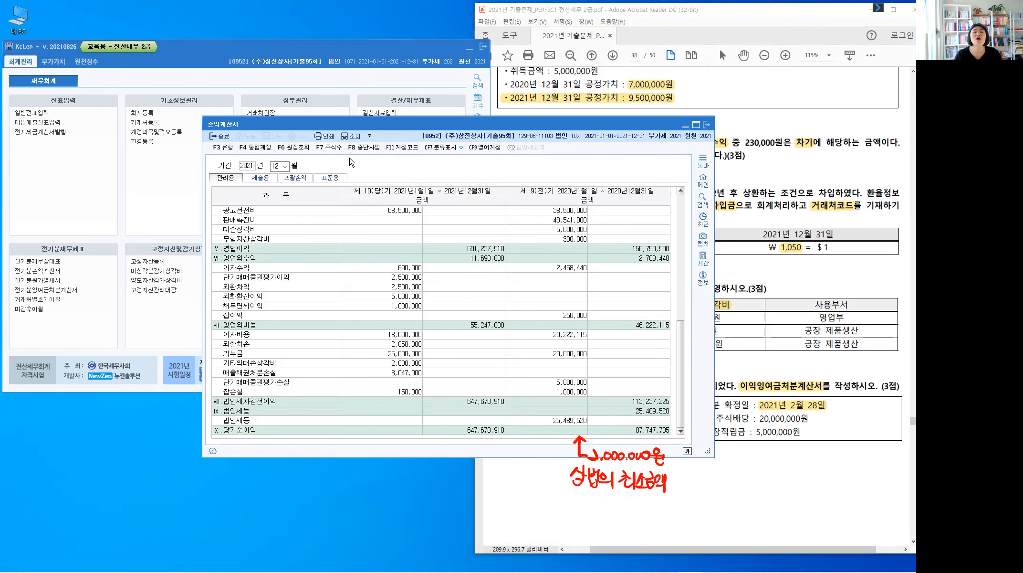
key("Escape")
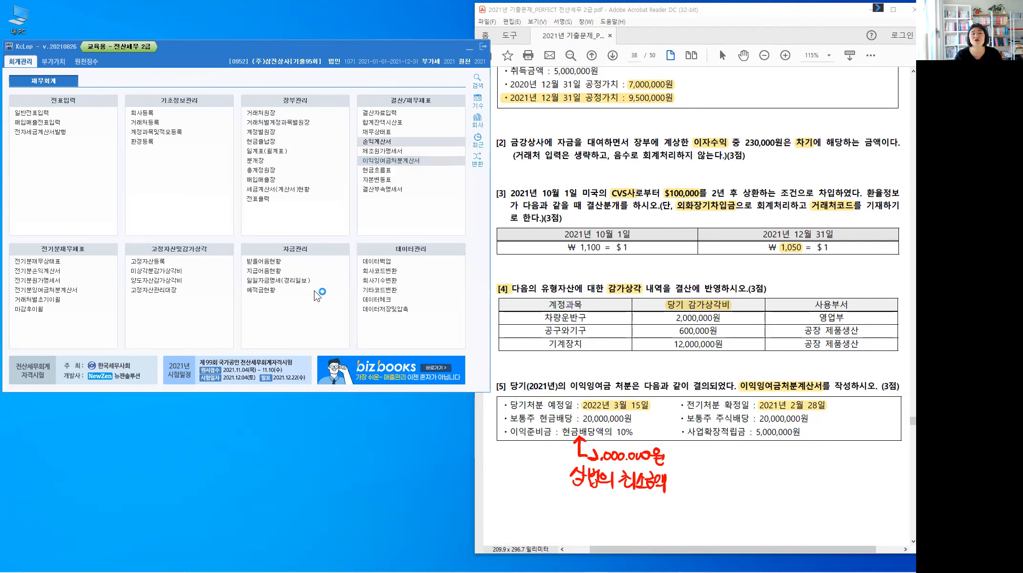
- Open the 이익잉여금처분계산서 and set 당기처분예정일 to 2022년 3월 15일
key("Return")
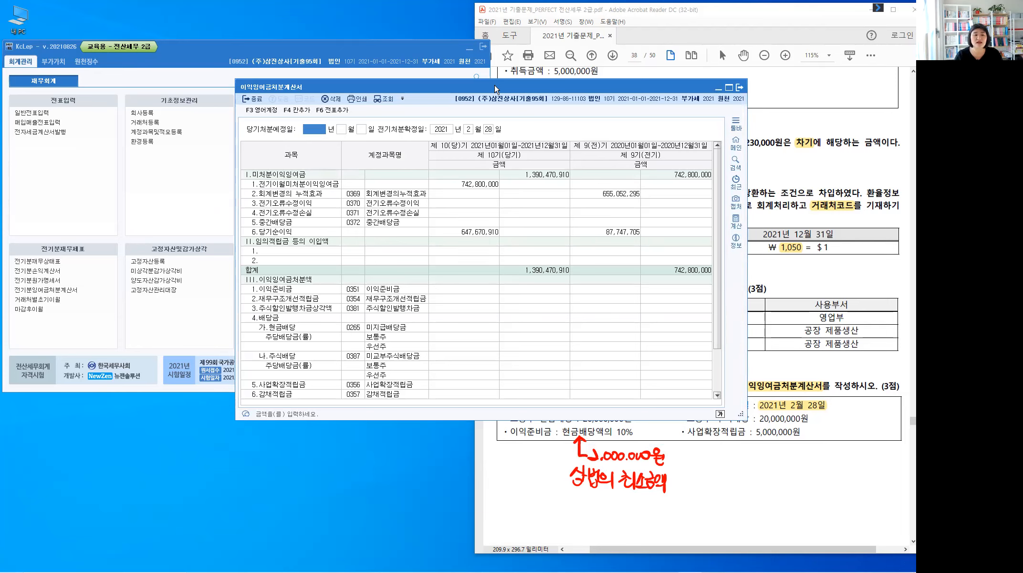
left_click_drag(495, 85, 355, 47)
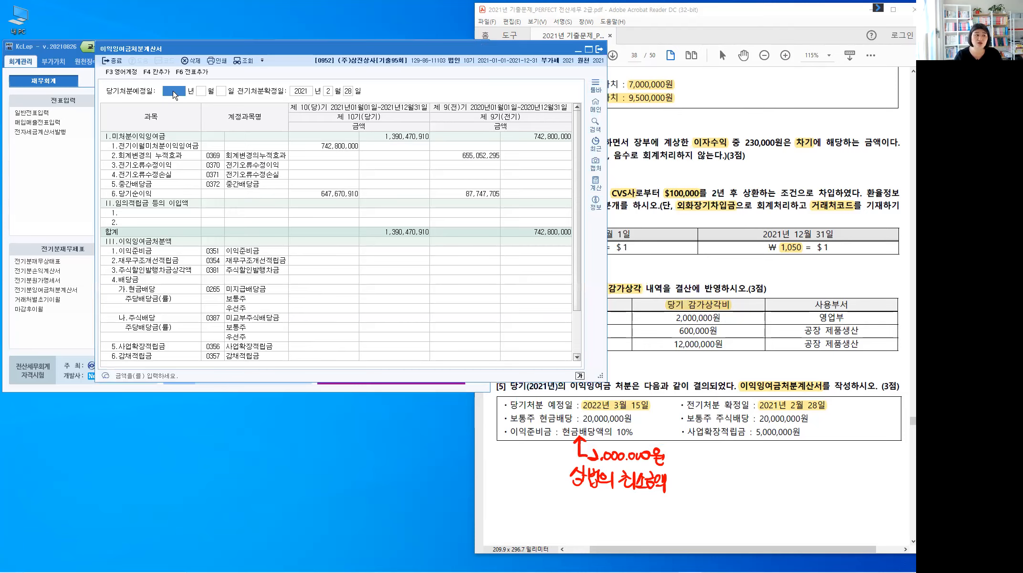
type("20223")
key("Return")
type("15")
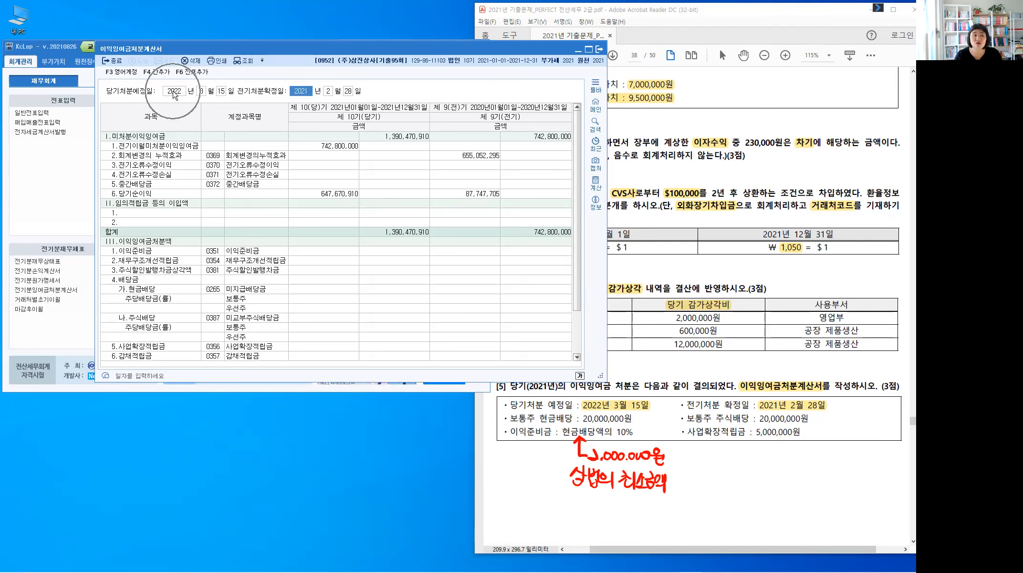
- Examine the 당기순이익 row and the 임의적립금 등의 이입액 and 이익잉여금처분액 sections of the 이익잉여금처분계산서
left_click(329, 186)
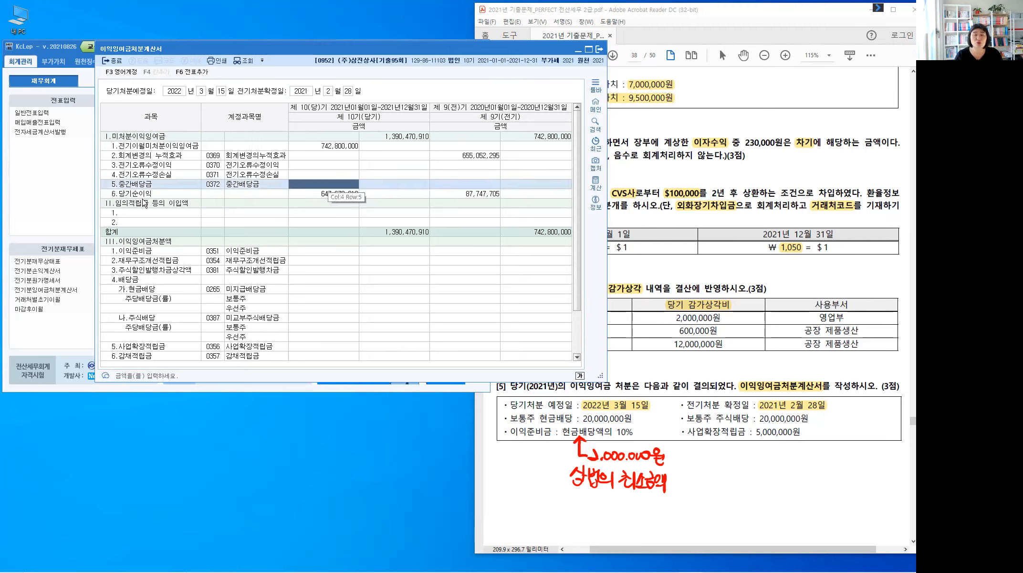
left_click(310, 194)
key("ctrl")
key("ctrl")
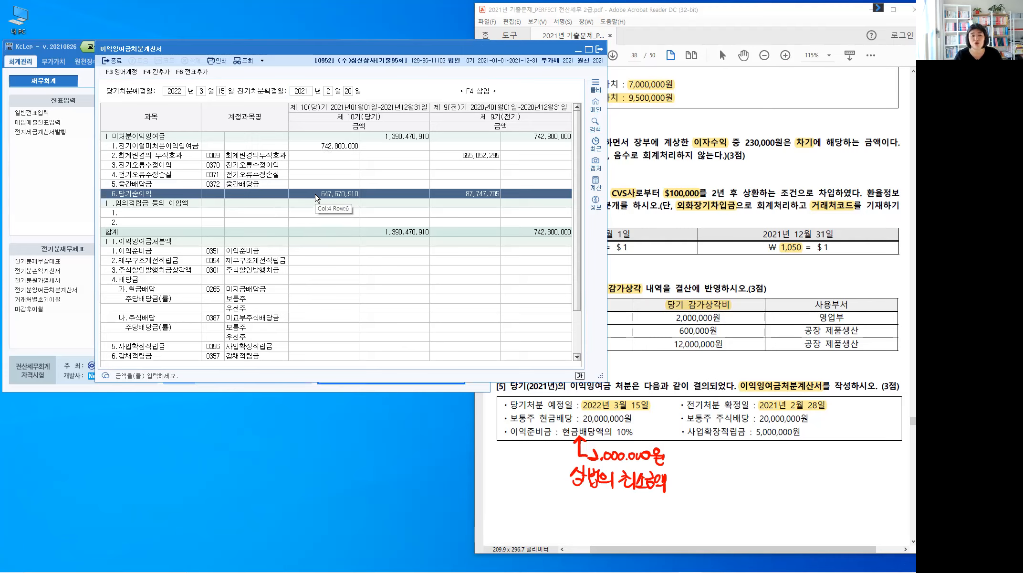
key("ctrl")
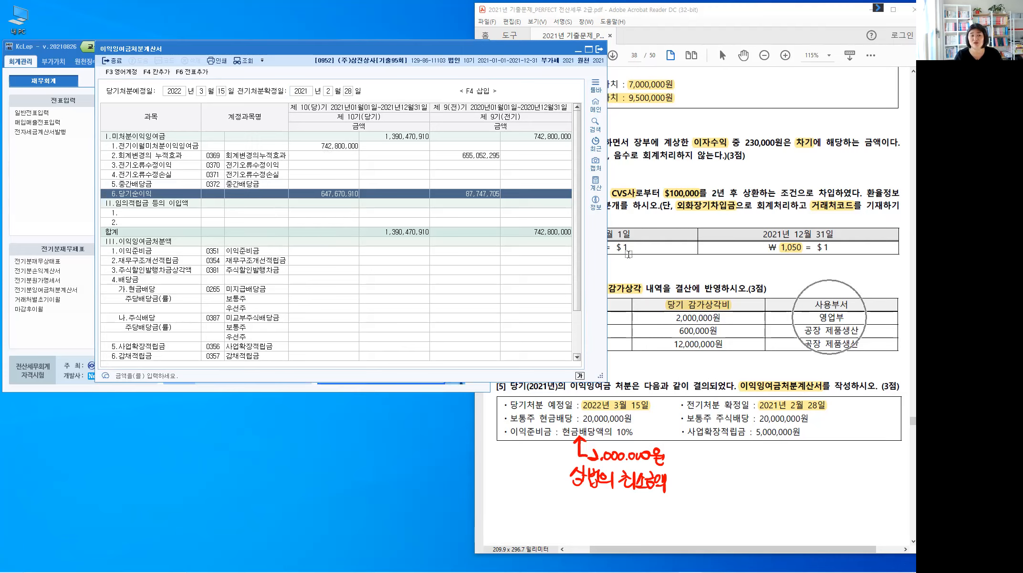
key("ctrl")
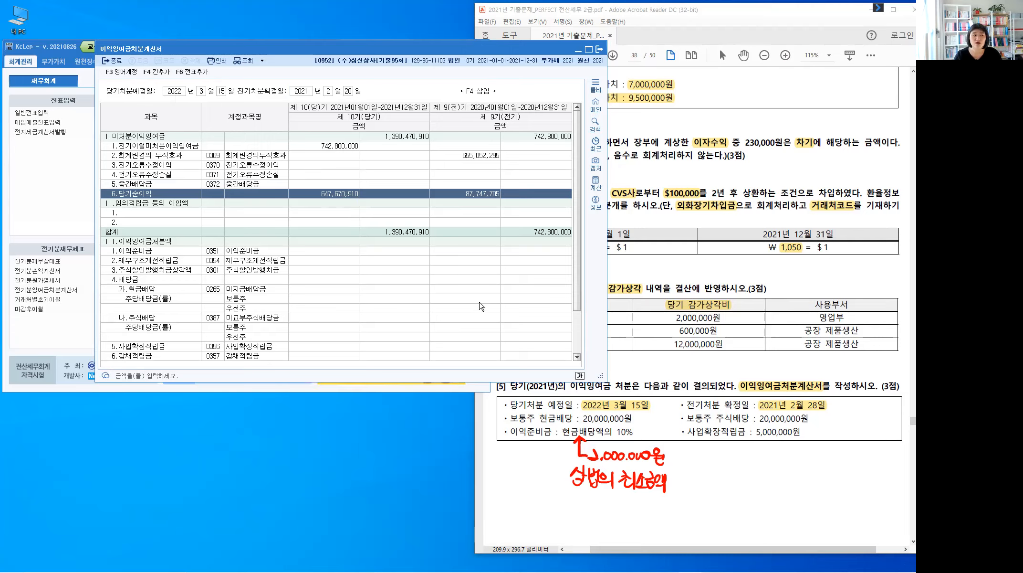
left_click(166, 242)
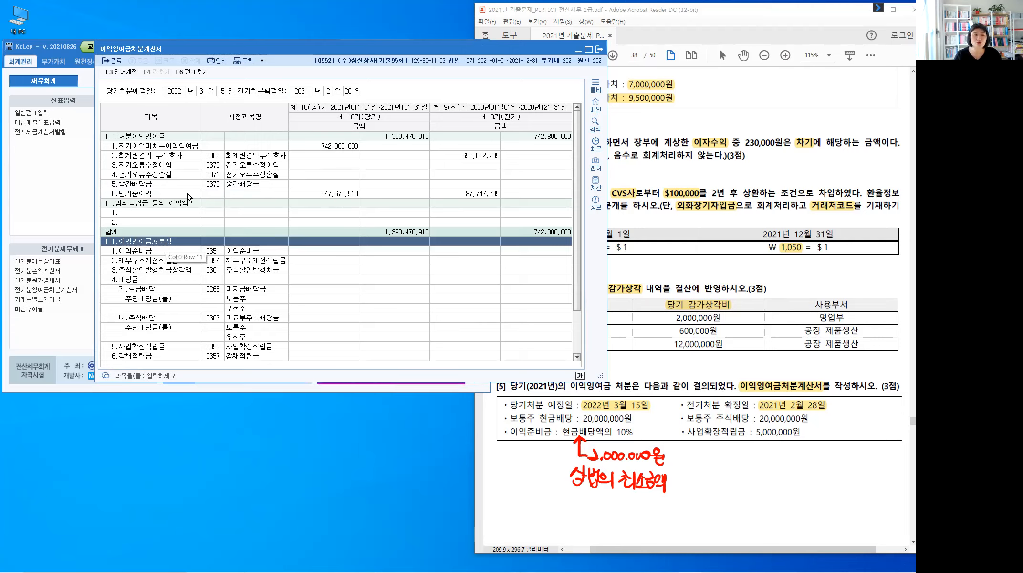
left_click(185, 210)
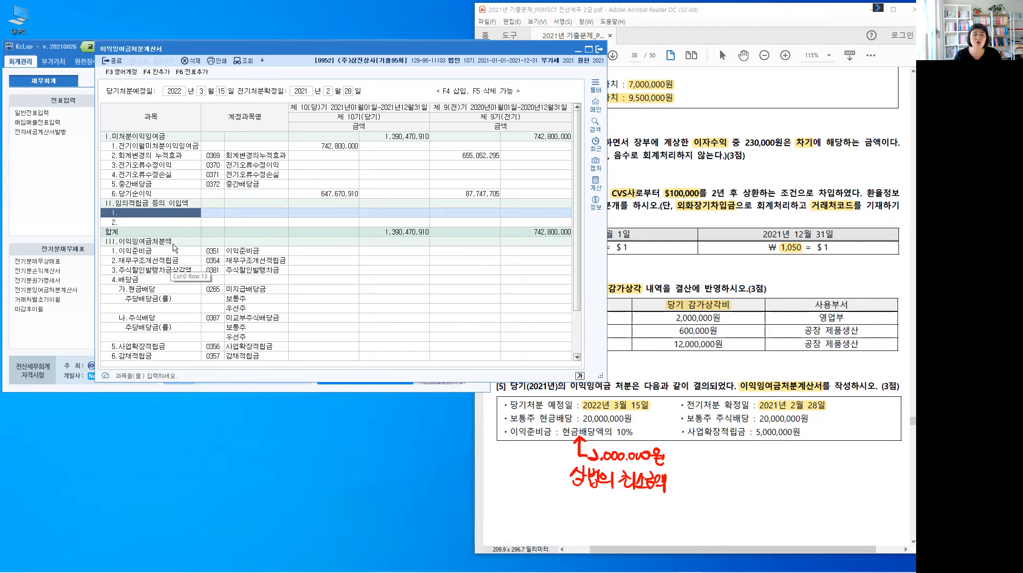
- Set the current-period 이익준비금 amount to 2,000,000
left_click(349, 255)
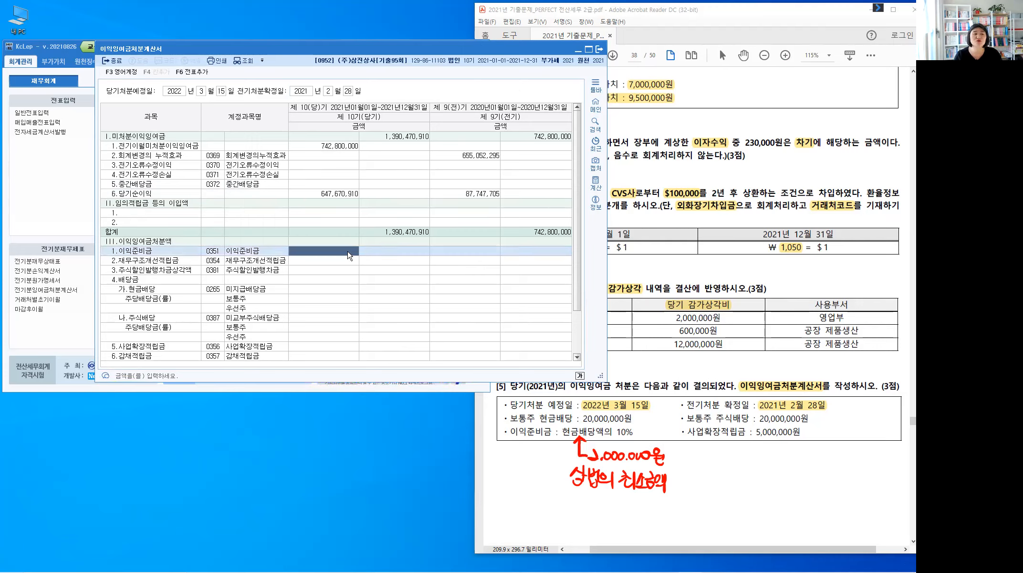
type("2000000")
key("Return")
key("Return")
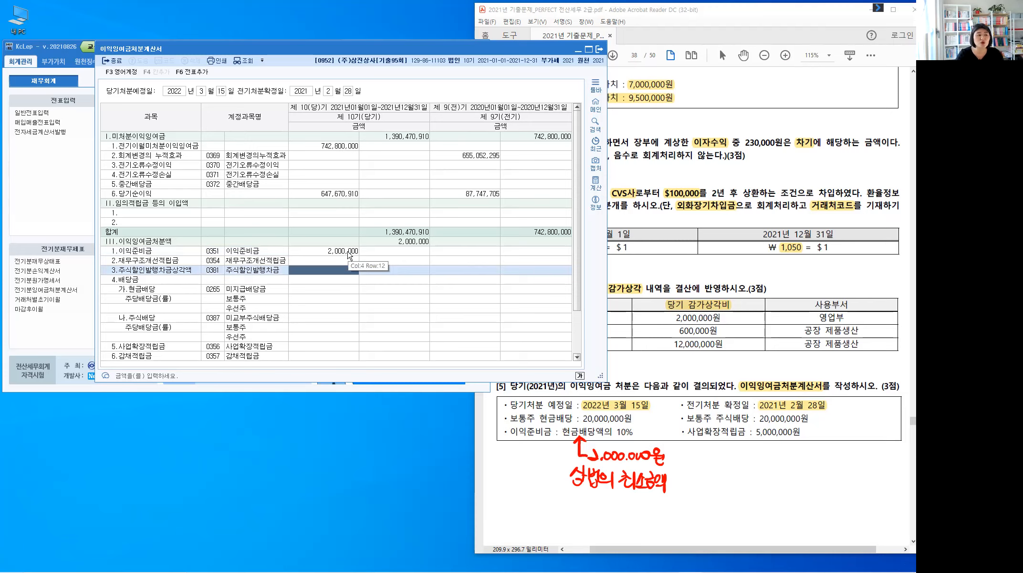
- Set the current-period 현금배당 and 주식배당 amounts to 20,000,000 each
key("Return")
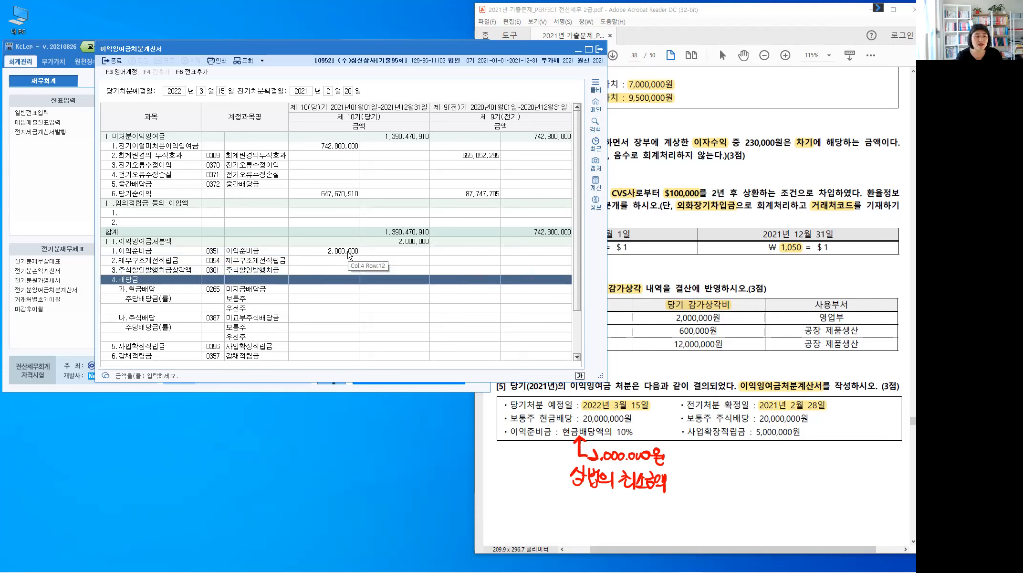
key("Return")
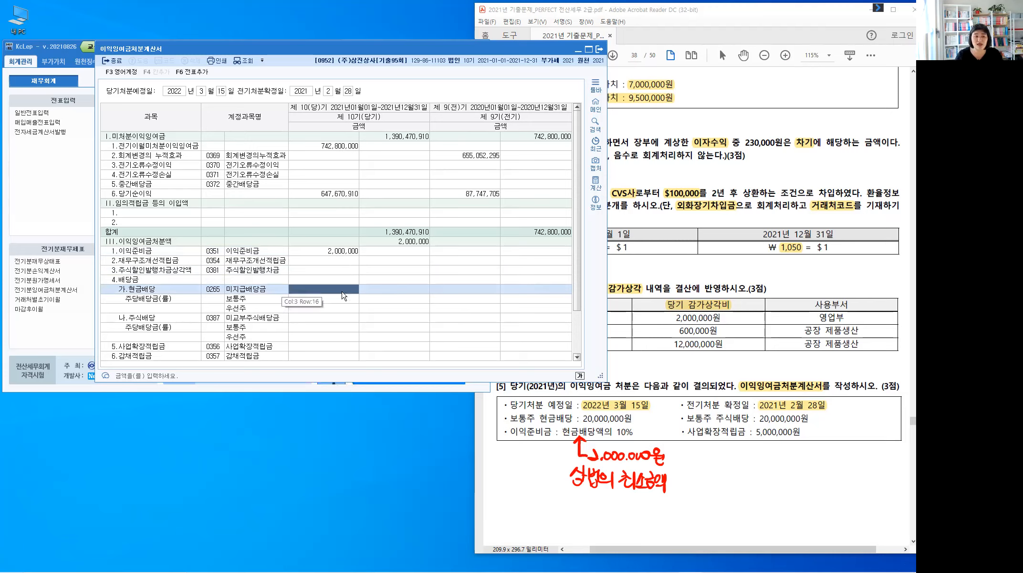
left_click(343, 295)
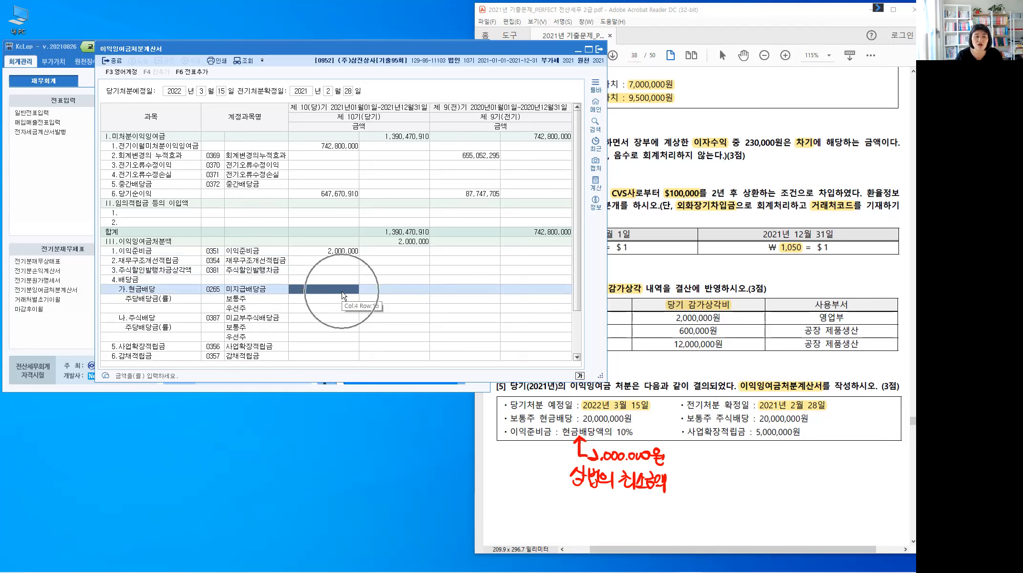
type("20")
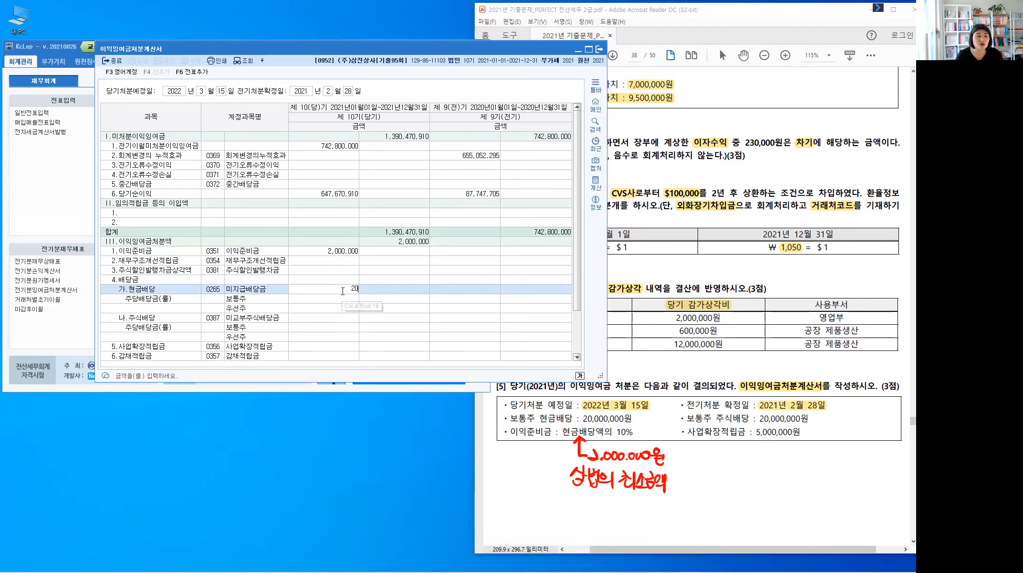
type(",000,000")
key("Return")
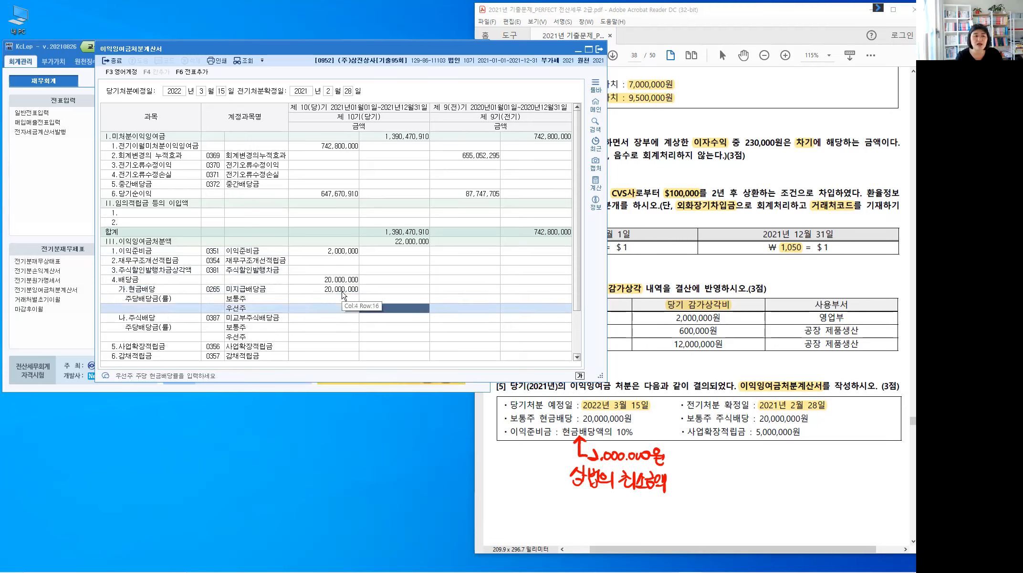
key("Return")
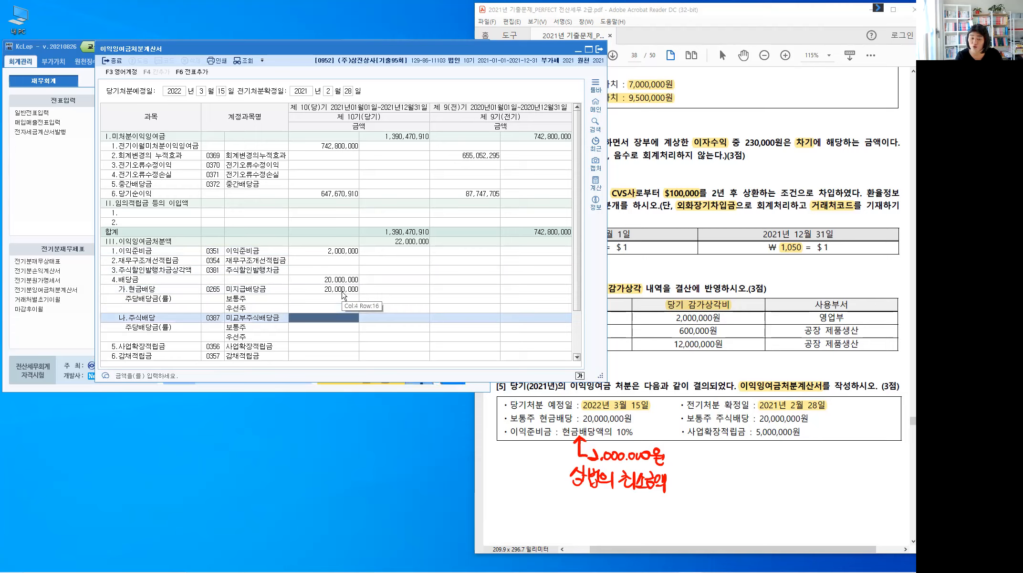
type("20,000,000")
left_click(397, 324)
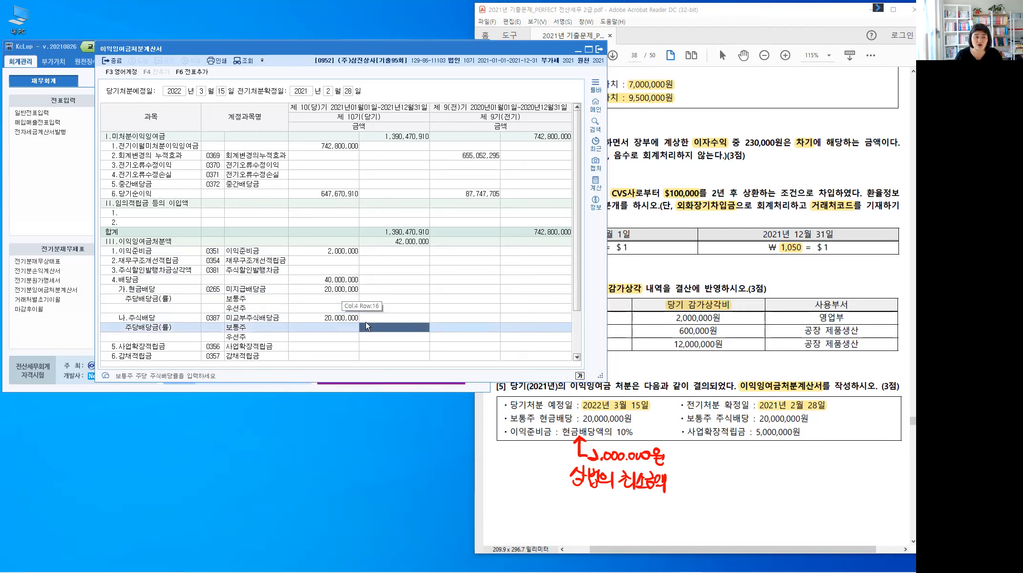
- Insert a blank row above IV.차기이월미처분이익잉여금 for an additional appropriation item
left_click(306, 350)
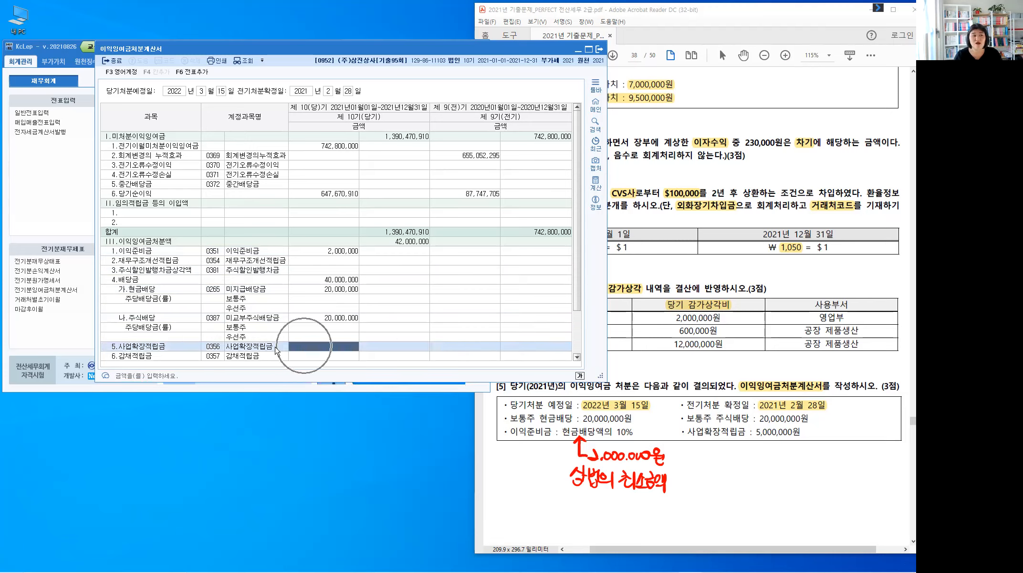
left_click(157, 350)
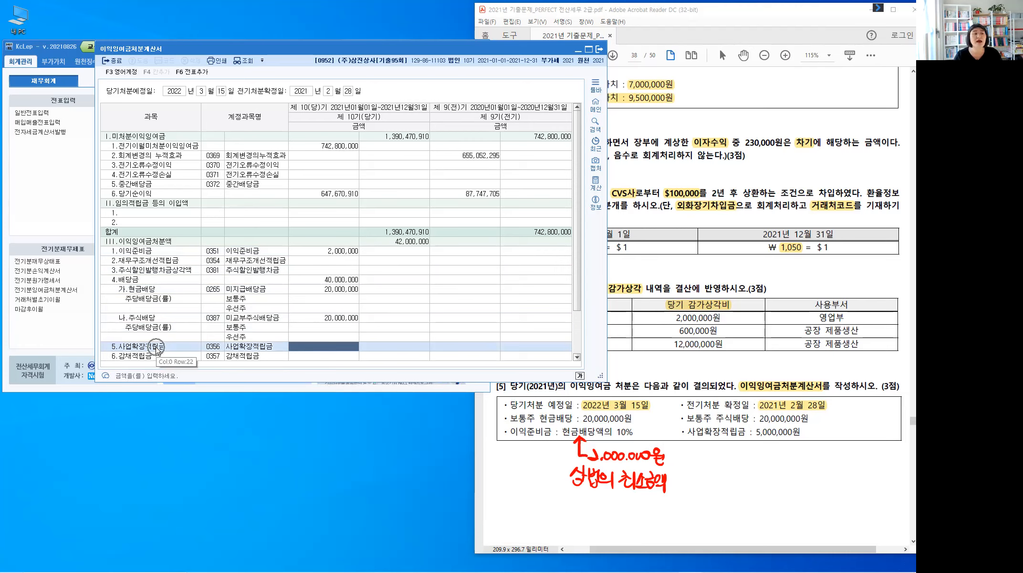
scroll(157, 350, "down", 1)
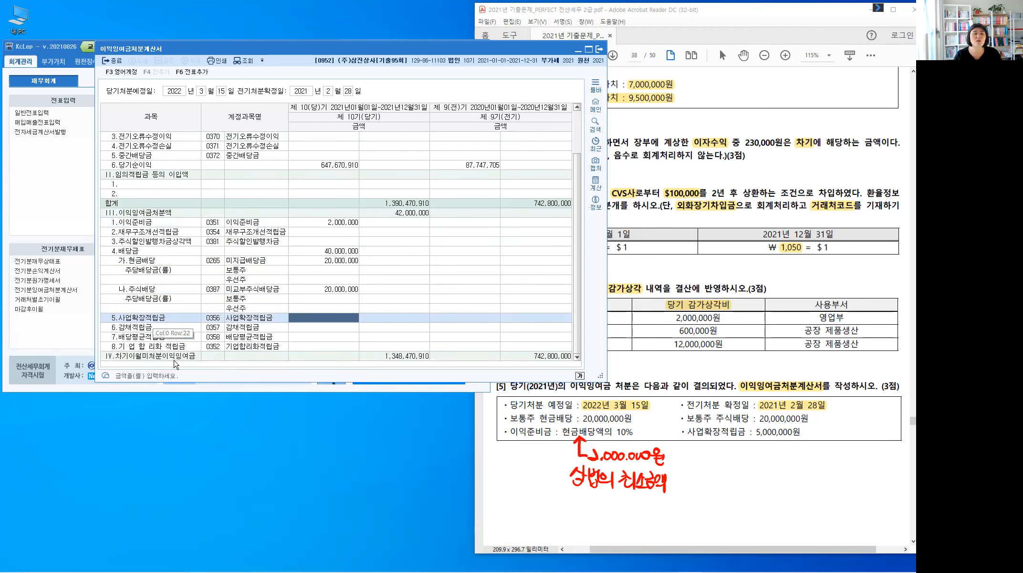
left_click(106, 358)
left_click(110, 359)
left_click(110, 360)
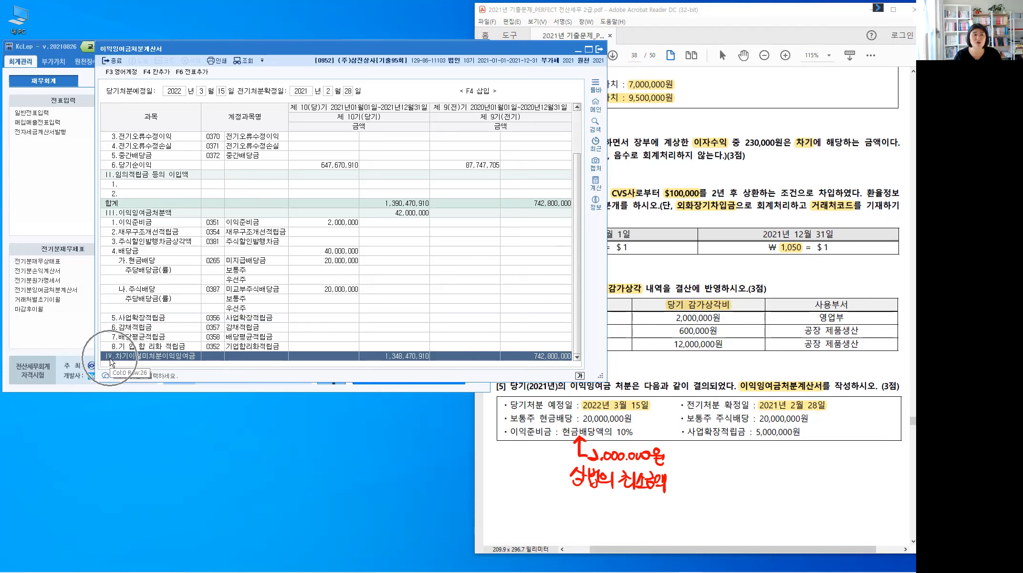
left_click(155, 73)
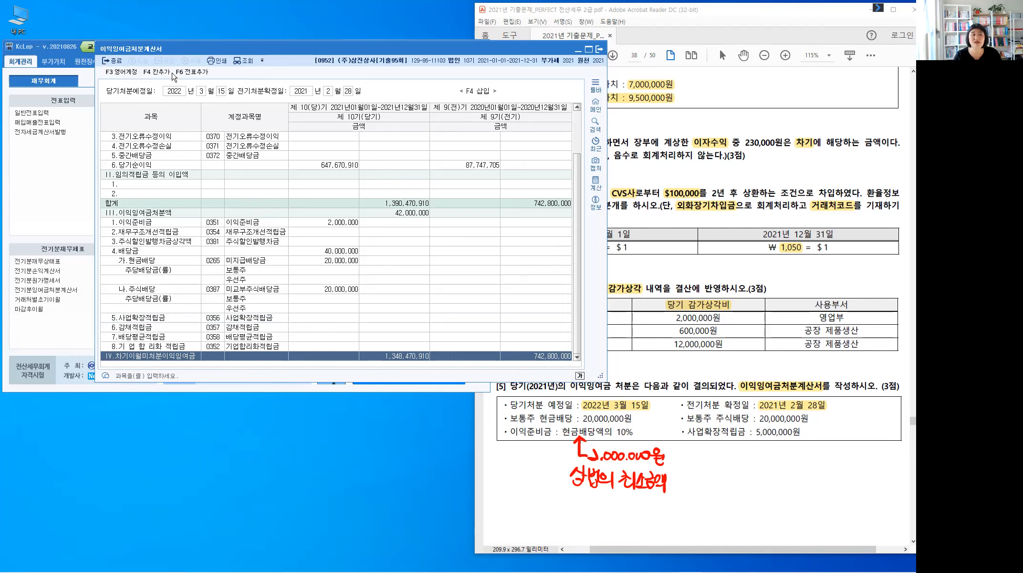
key("F4")
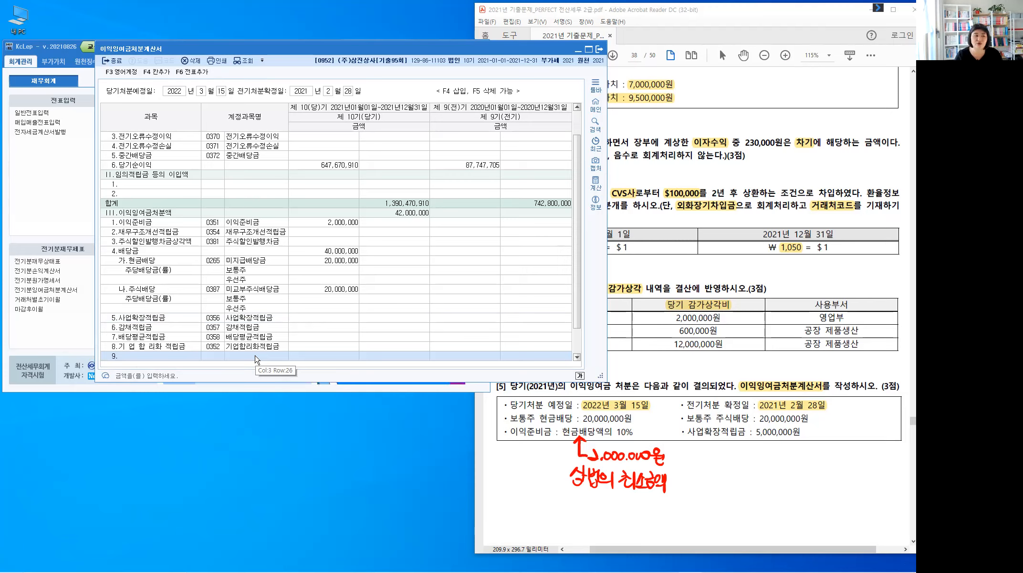
- Set the current-period 사업확장적립금 amount to 5,000,000
left_click(263, 319)
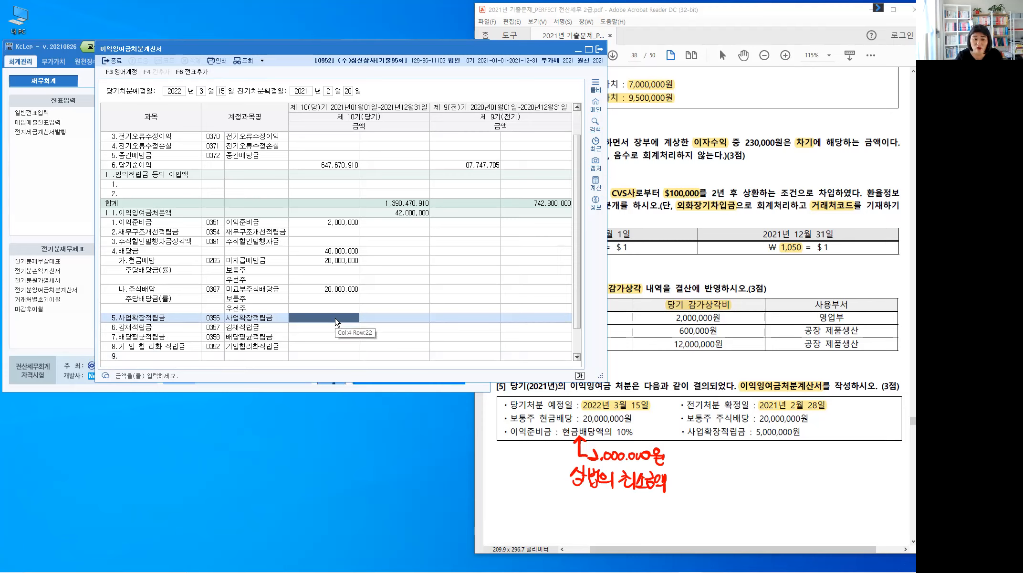
type("5++")
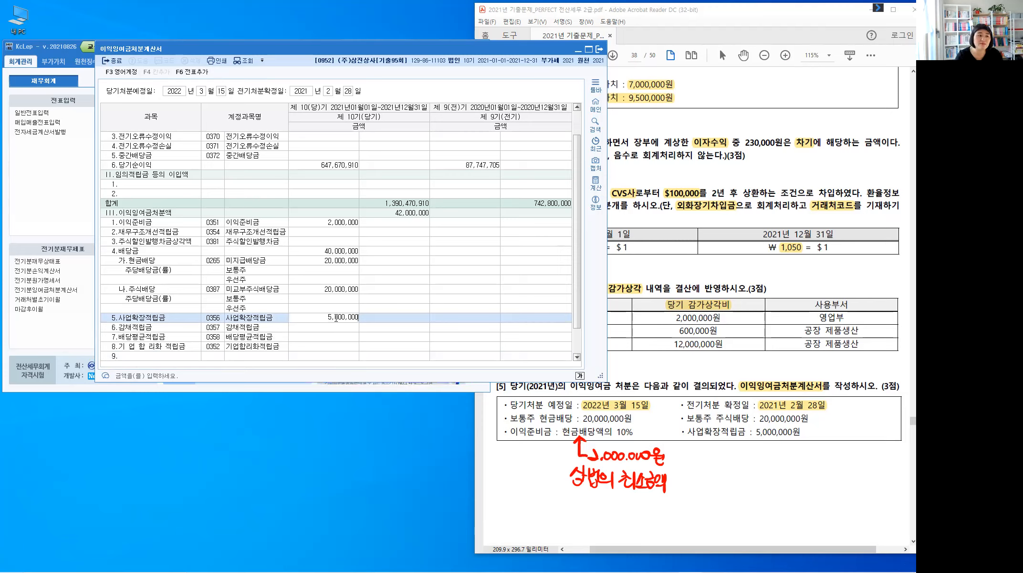
key("Return")
key("Return")
key("Return")
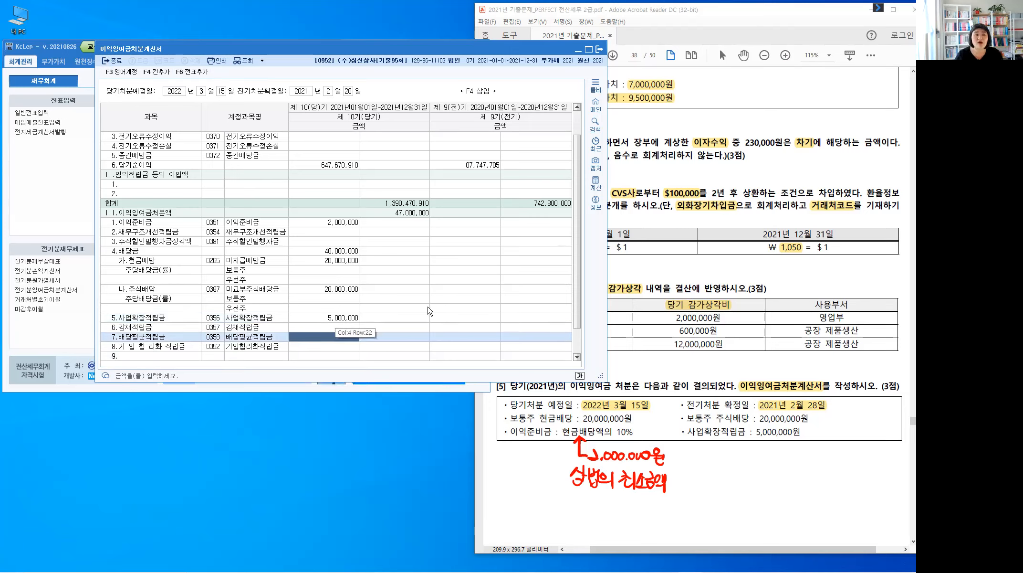
- Add the appropriation entries to 일반전표 and enlarge and reposition the 이익잉여금처분계산서 window to show all rows
scroll(429, 311, "up", 1)
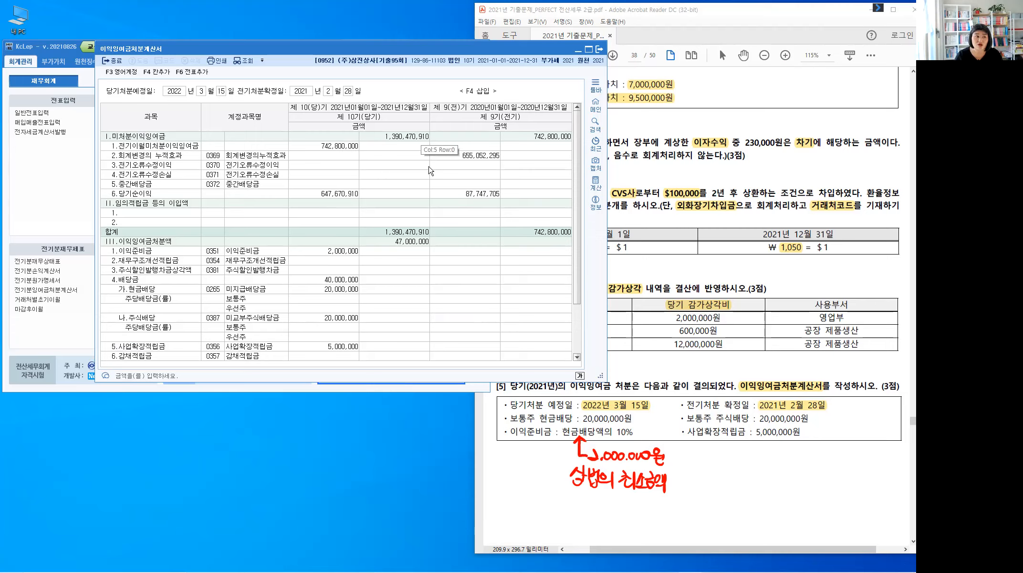
left_click(196, 76)
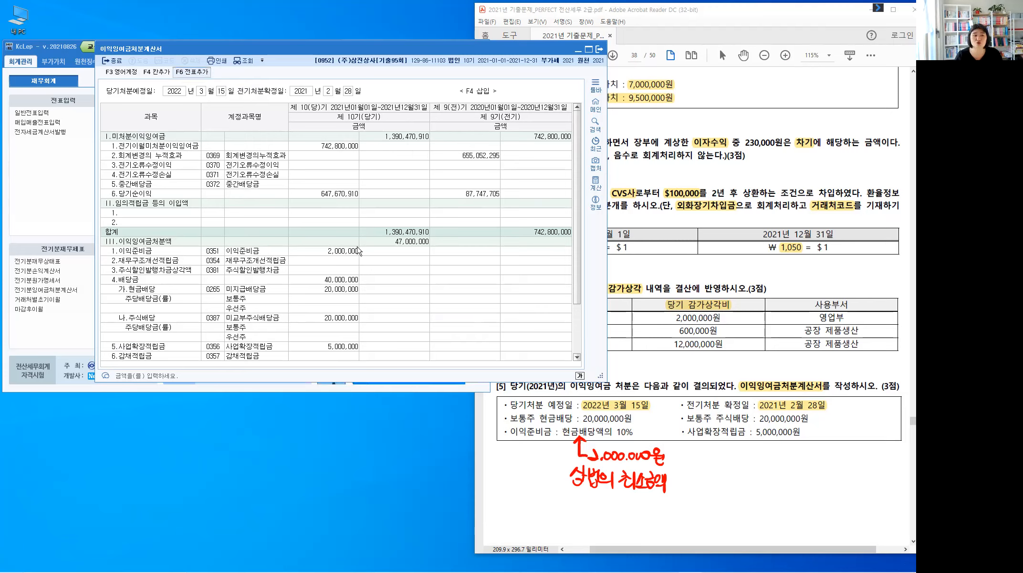
key("F6")
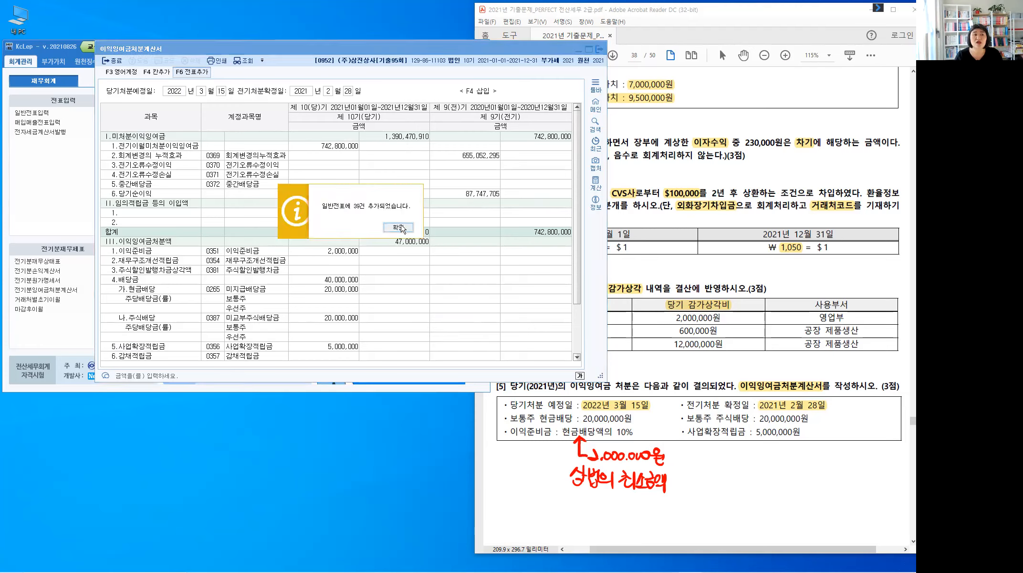
key("Return")
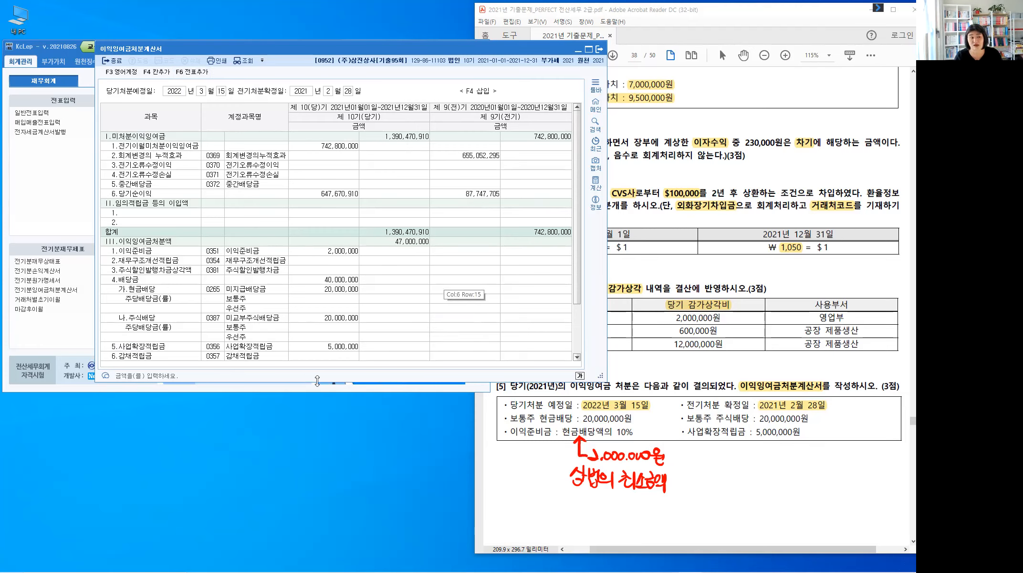
left_click_drag(311, 380, 315, 468)
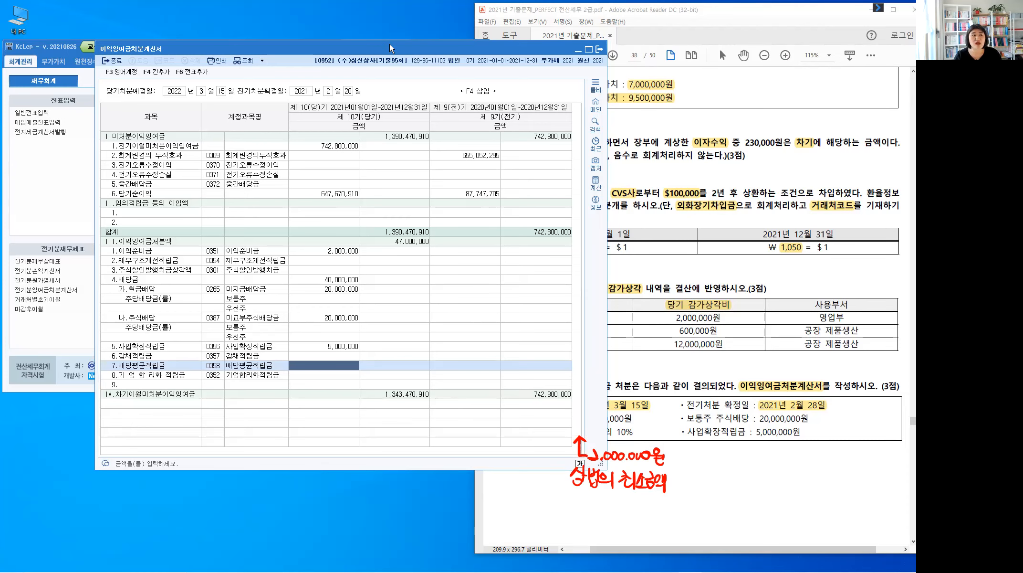
left_click_drag(389, 47, 367, 27)
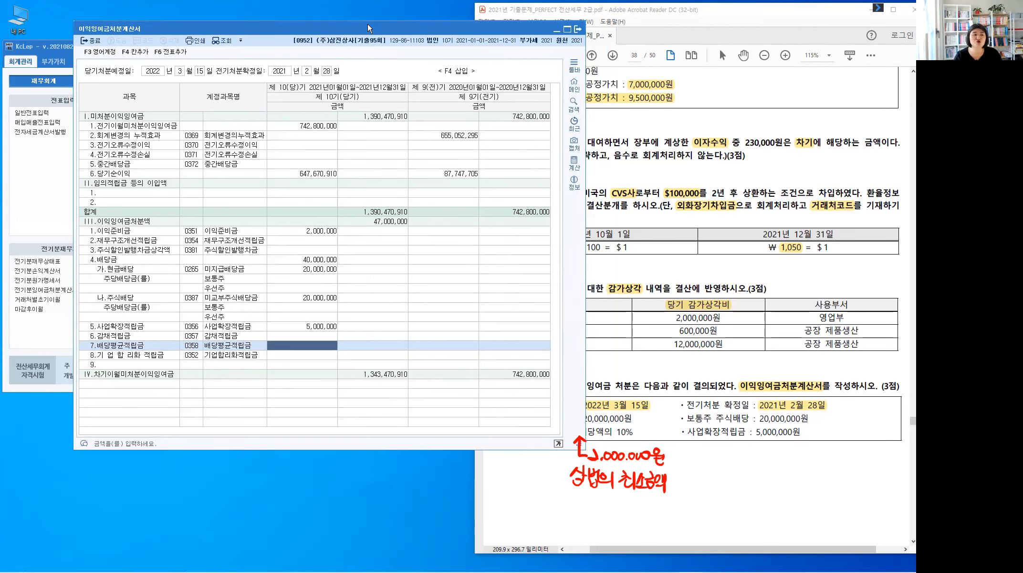
- Set the 보통주 주당배당금(률) amount under 주식배당 to 20,000,000
left_click(297, 308)
type("20,000,00")
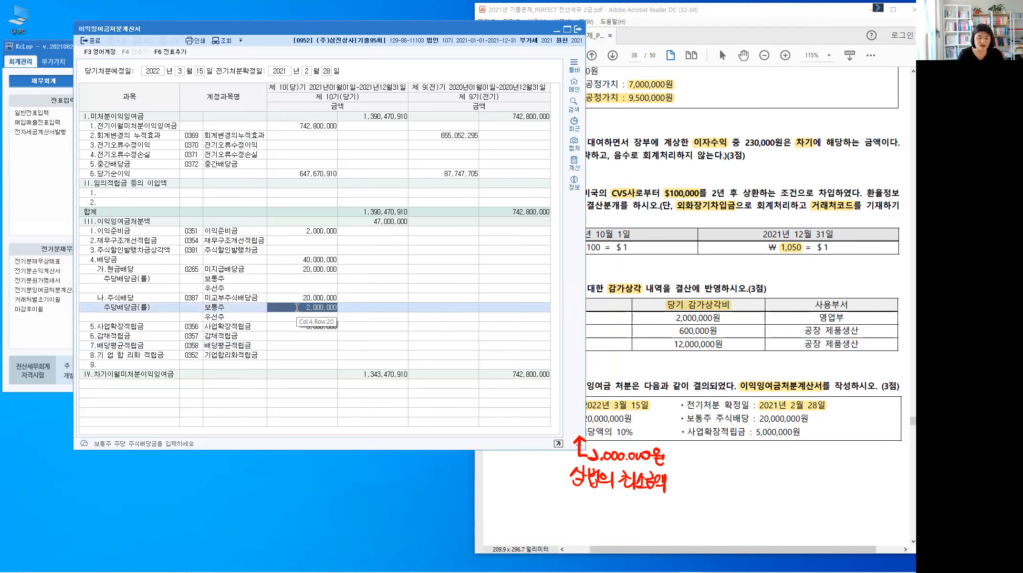
type("0")
key("Return")
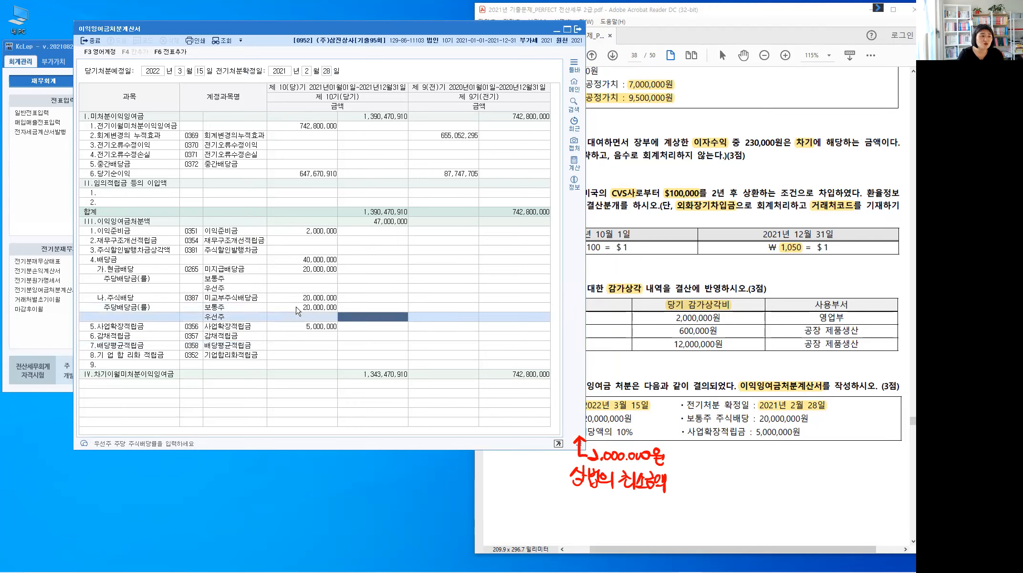
key("Return")
- Set the 보통주 주당배당금(률) amount under 현금배당 to 20,000,000
key("Up")
key("Up")
key("Up")
key("Up")
key("Up")
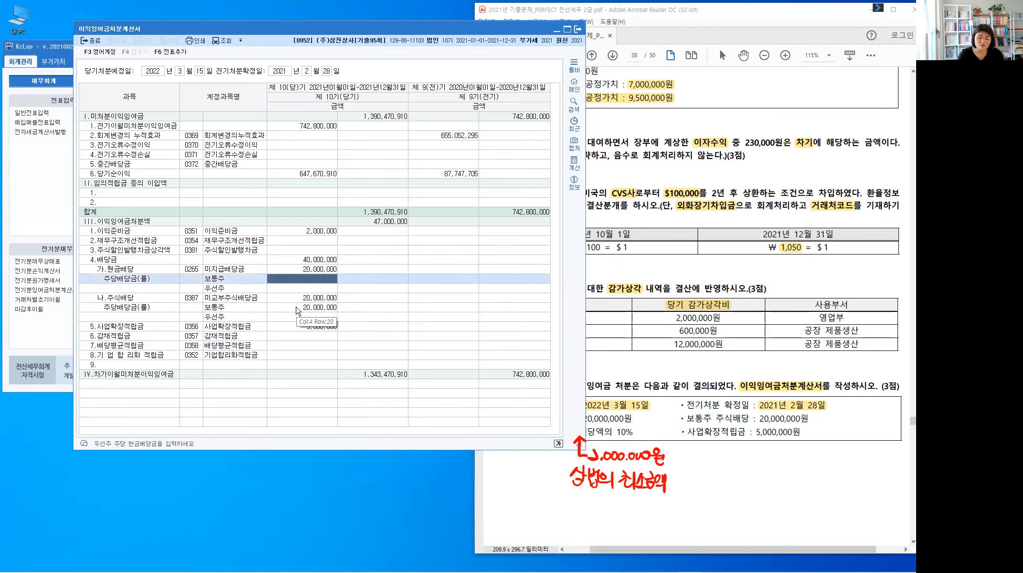
type("2000000")
key("Return")
key("Up")
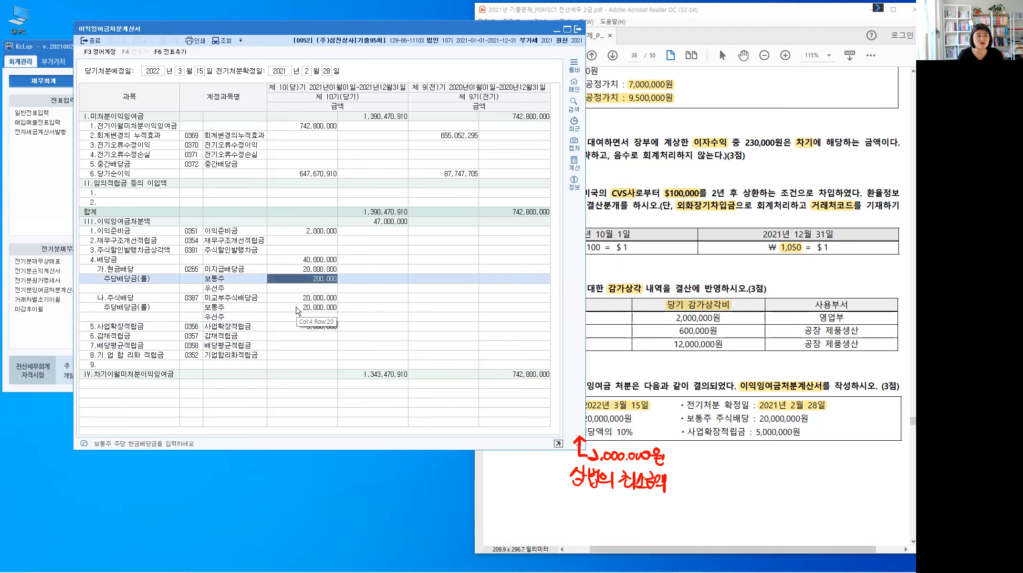
type("20,000,000")
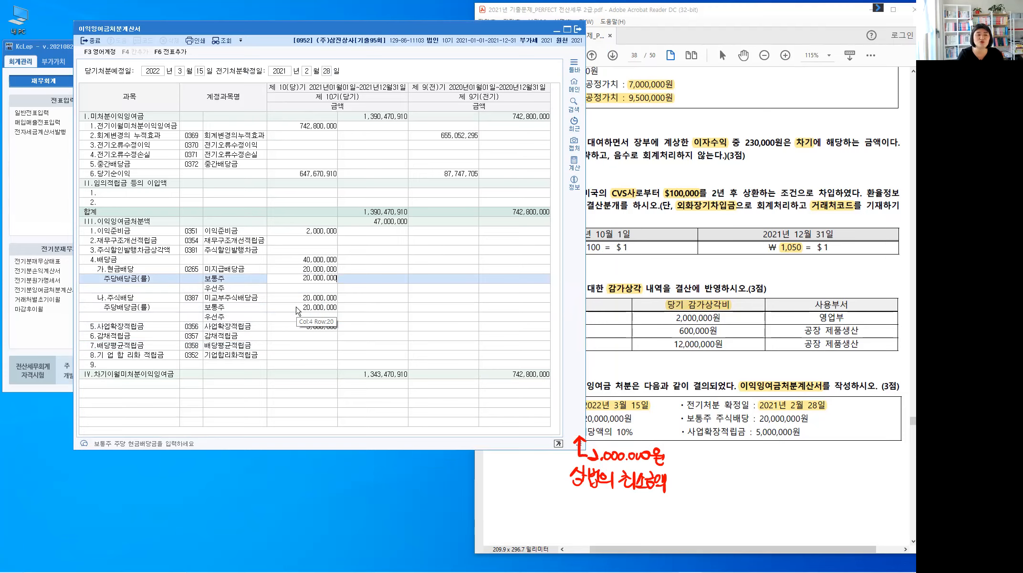
key("Return")
key("Return")
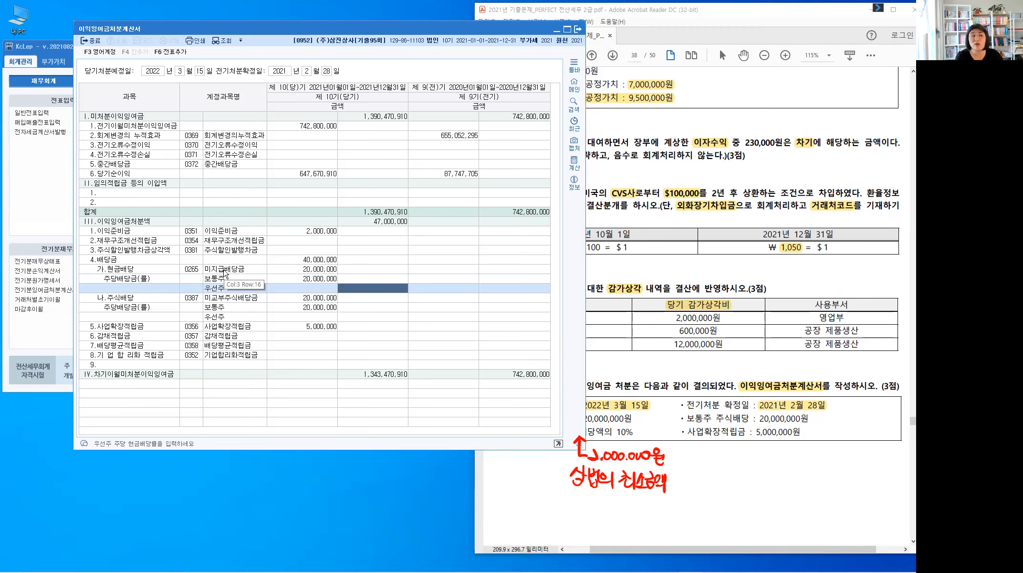
- Reset the 보통주 주당배당금(률) amounts under both 현금배당 and 주식배당 to 0
left_click(321, 278)
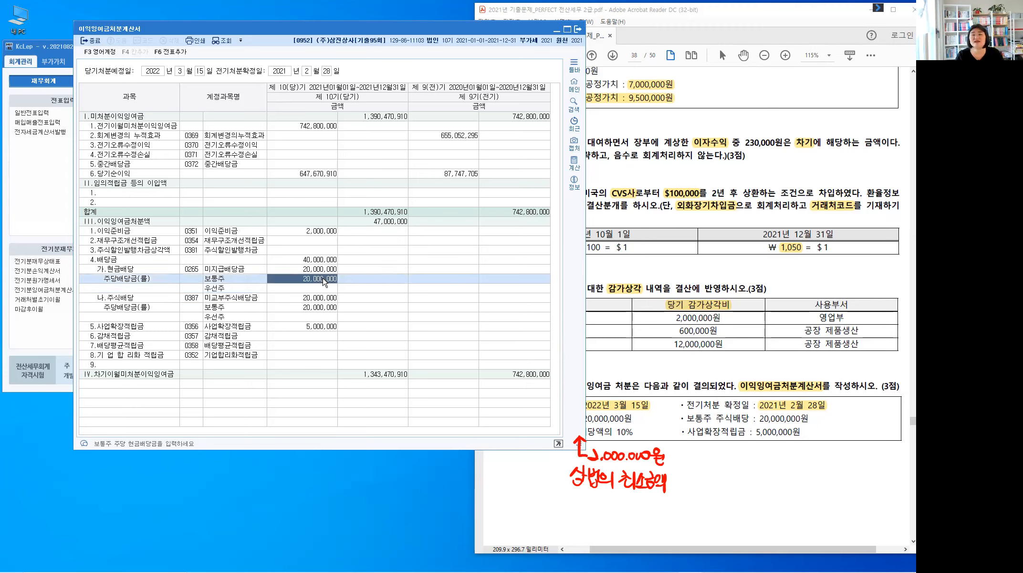
key("ctrl")
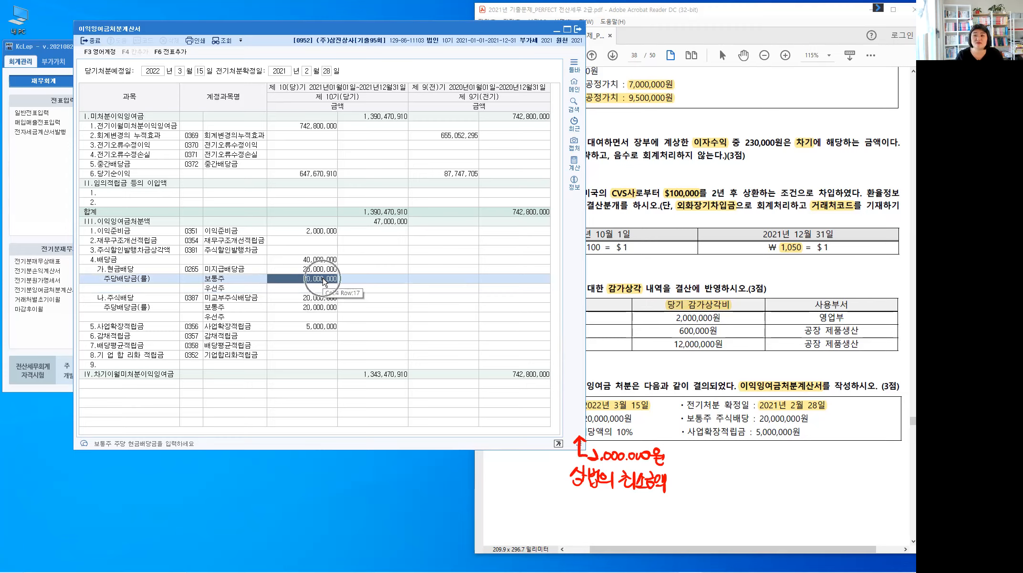
type("0")
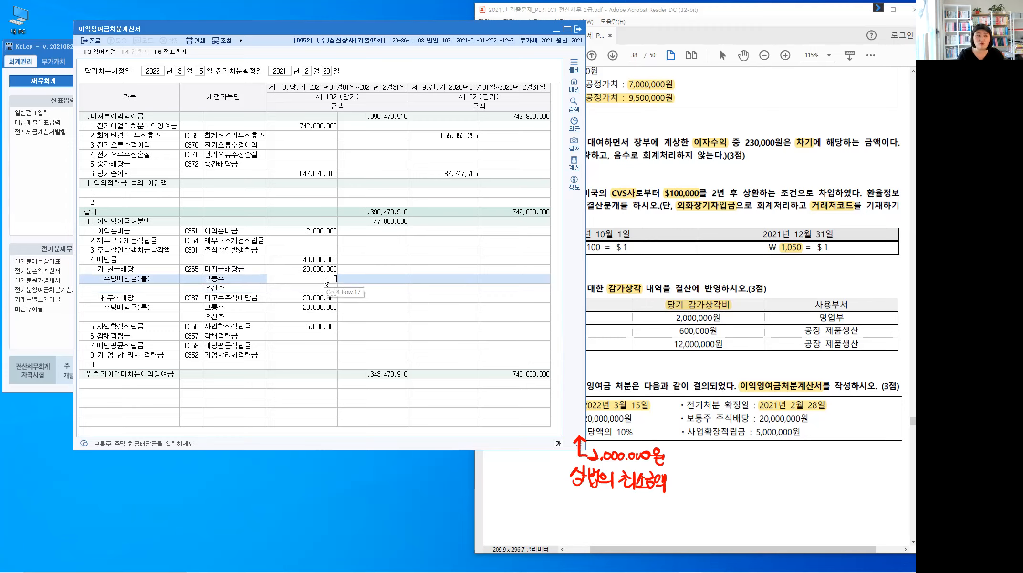
key("Return")
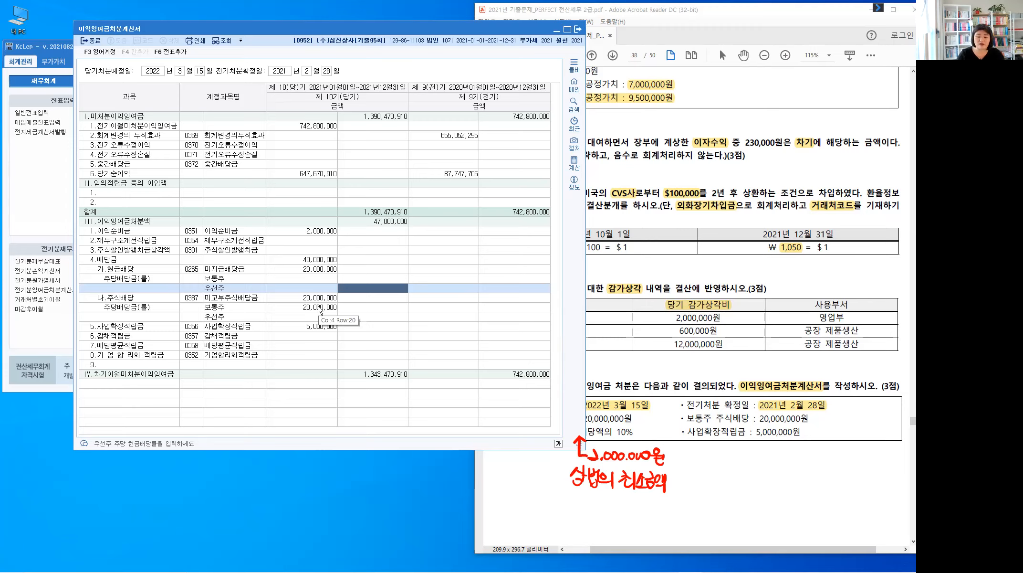
key("Return")
type("0")
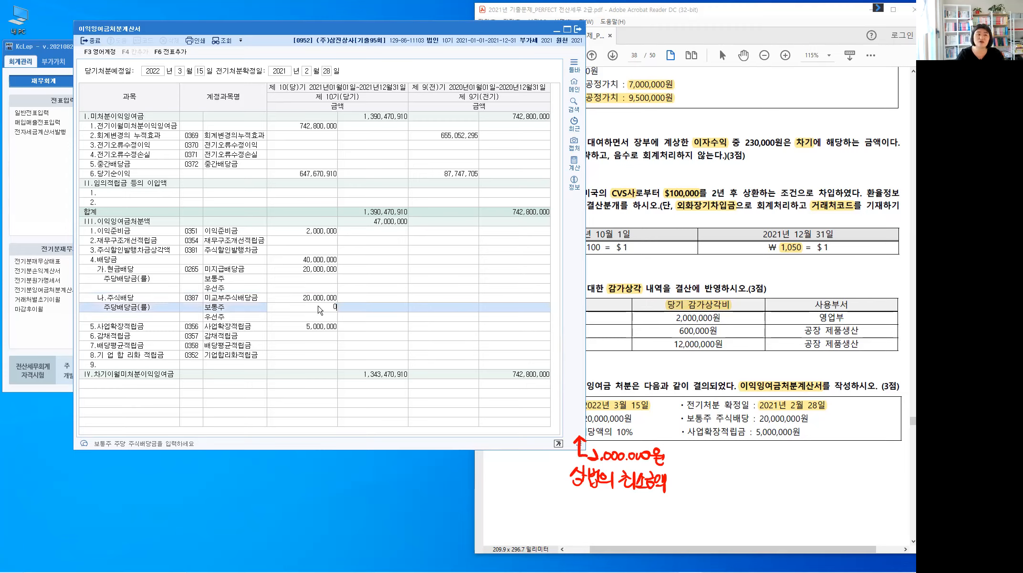
key("Return")
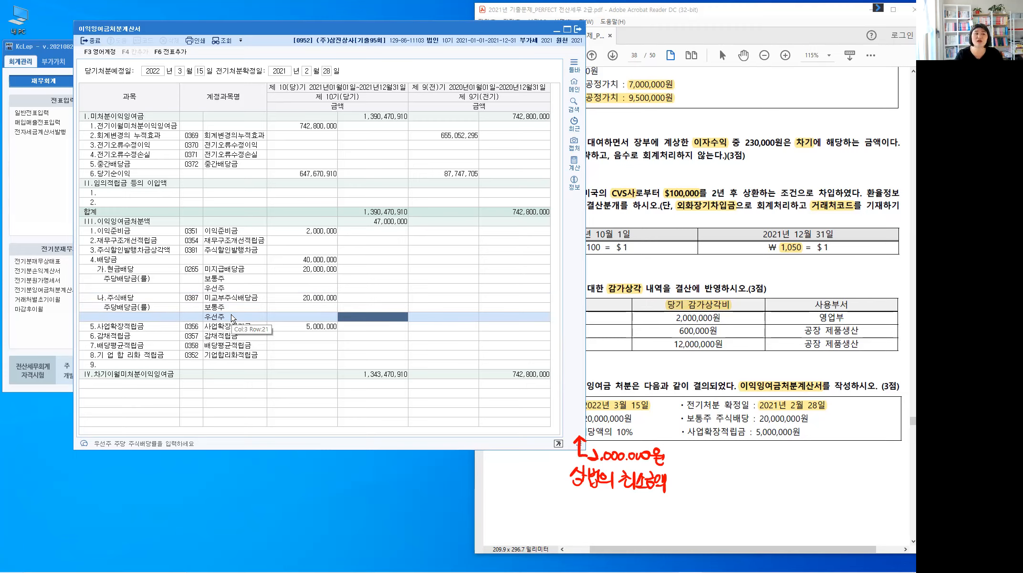
- Re-enter 20,000,000 as the 보통주 주당배당금(률) amount under 현금배당
left_click(323, 280)
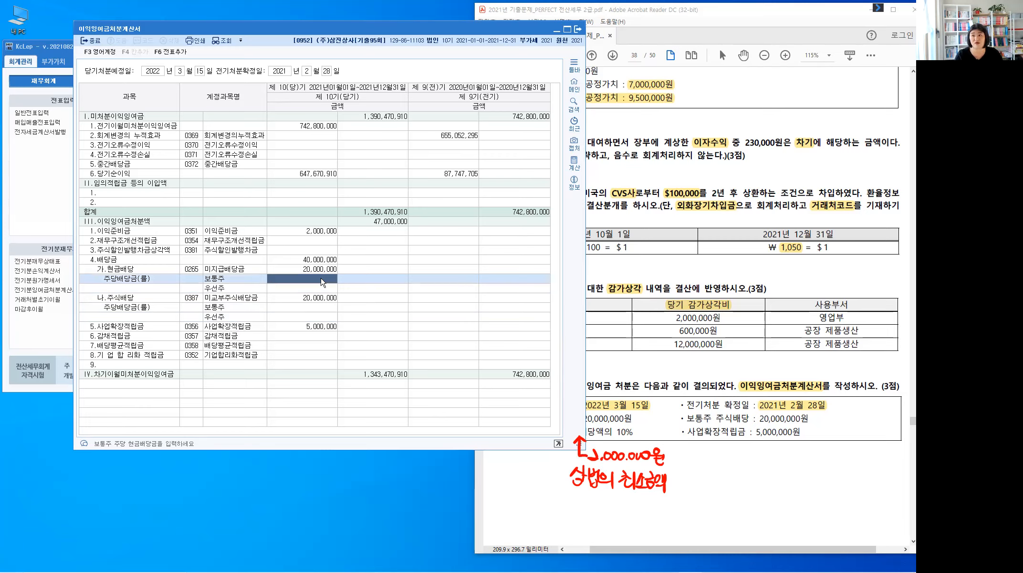
left_click(621, 435)
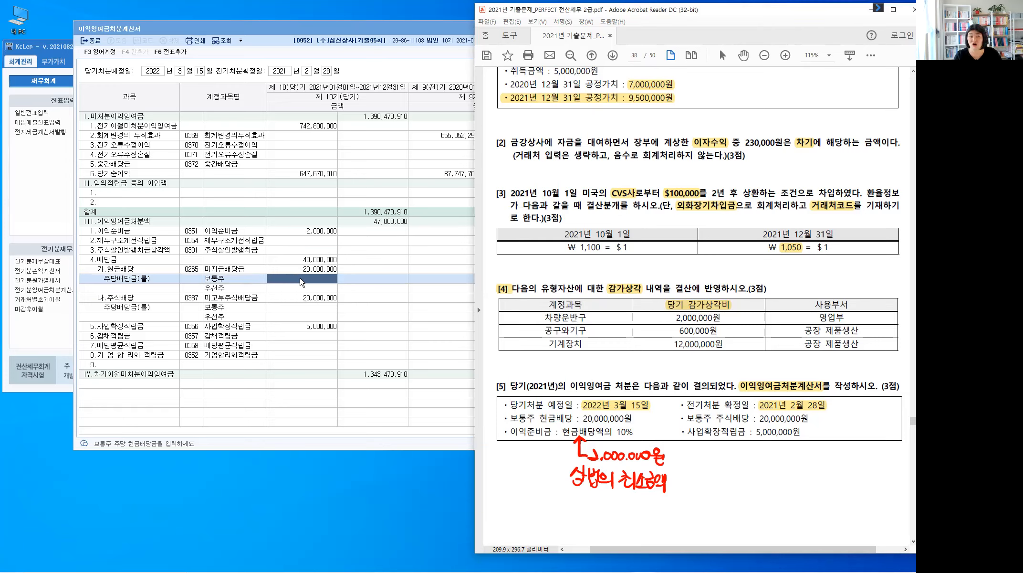
left_click(301, 281)
type("20")
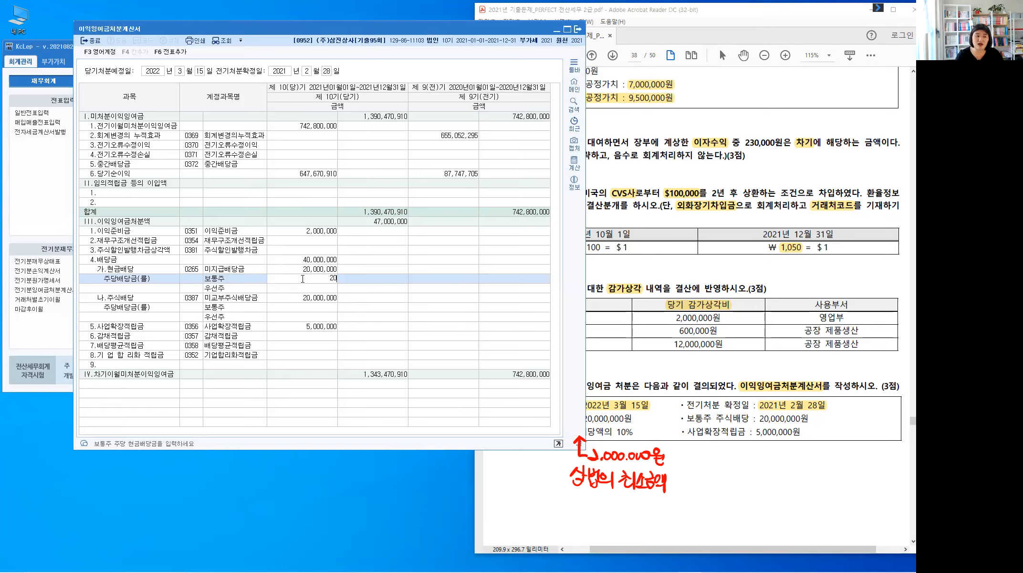
type(",000,000")
key("Return")
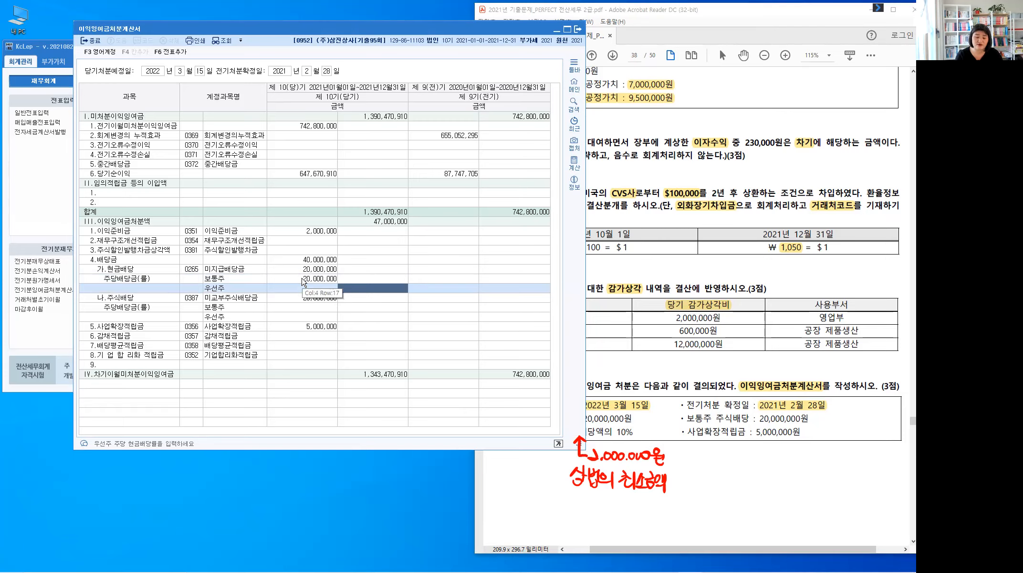
- Clear the 현금배당 미지급배당금 amount and reset the 보통주 주당배당금(률) amount under it to 0
key("Up")
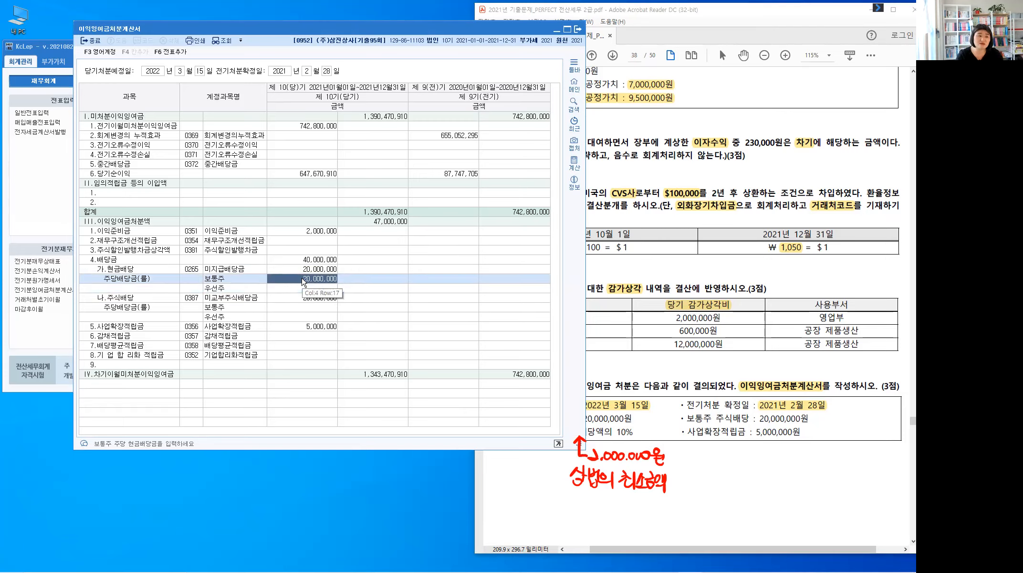
key("Up")
key("Return")
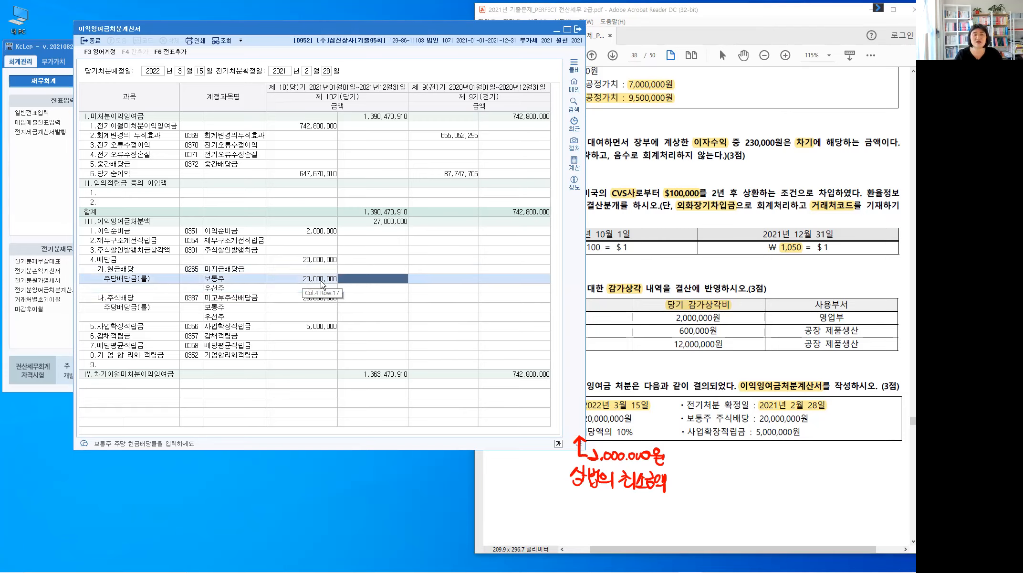
left_click(319, 280)
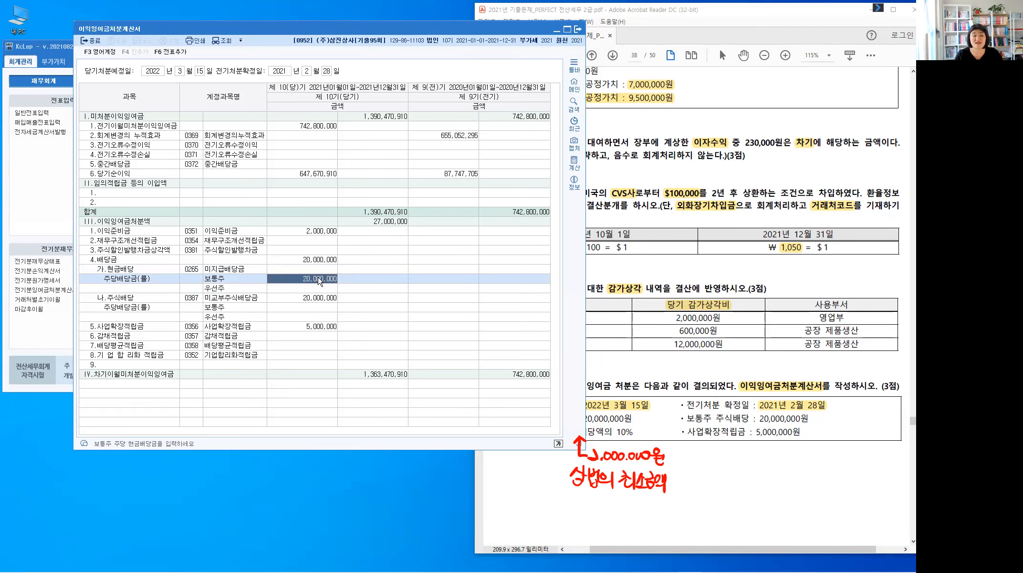
type("0")
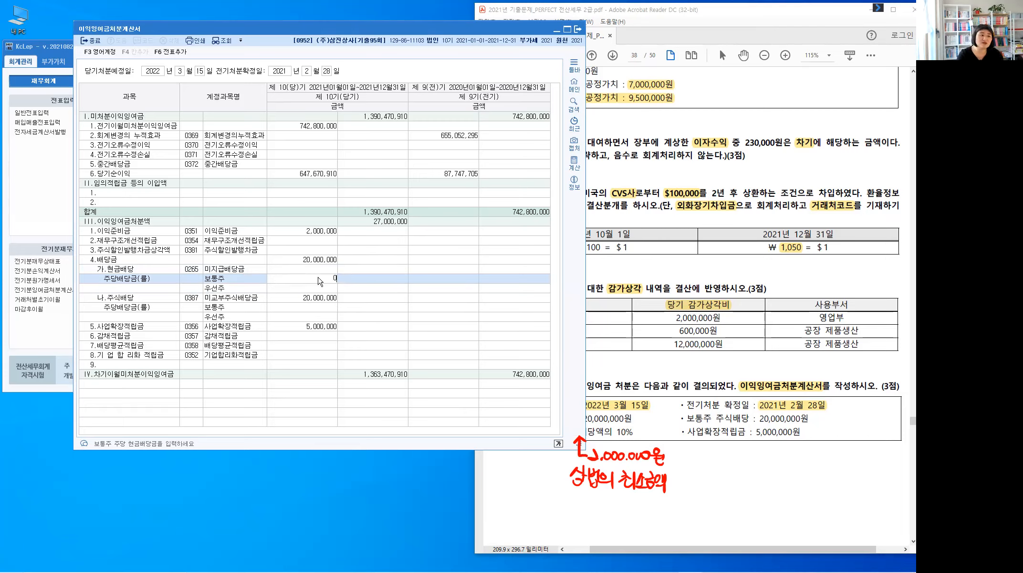
key("Return")
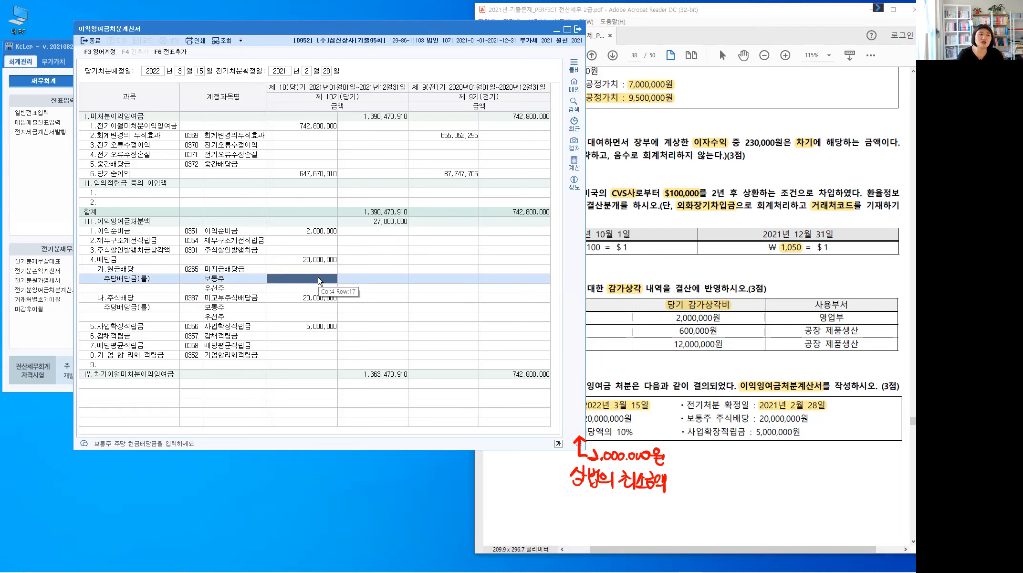
- Set the 현금배당 미지급배당금 amount to 20,000,000 and close the 이익잉여금처분계산서
key("Up")
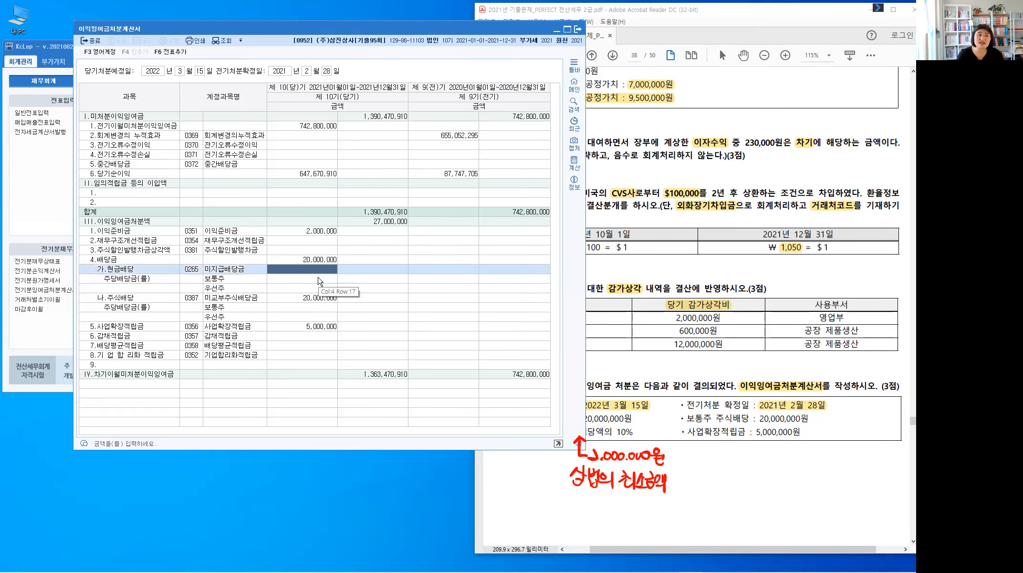
type("20000000")
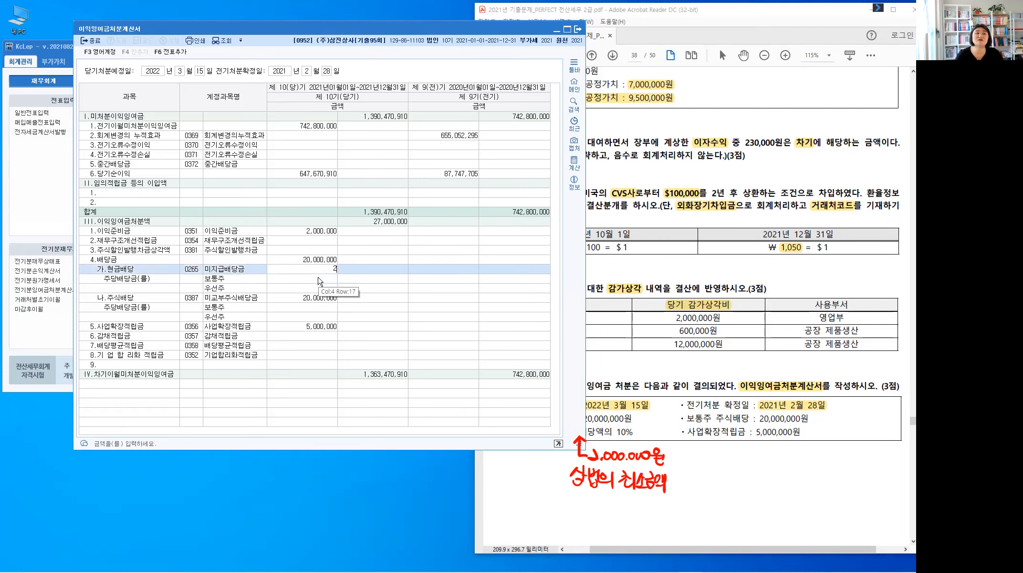
key("Return")
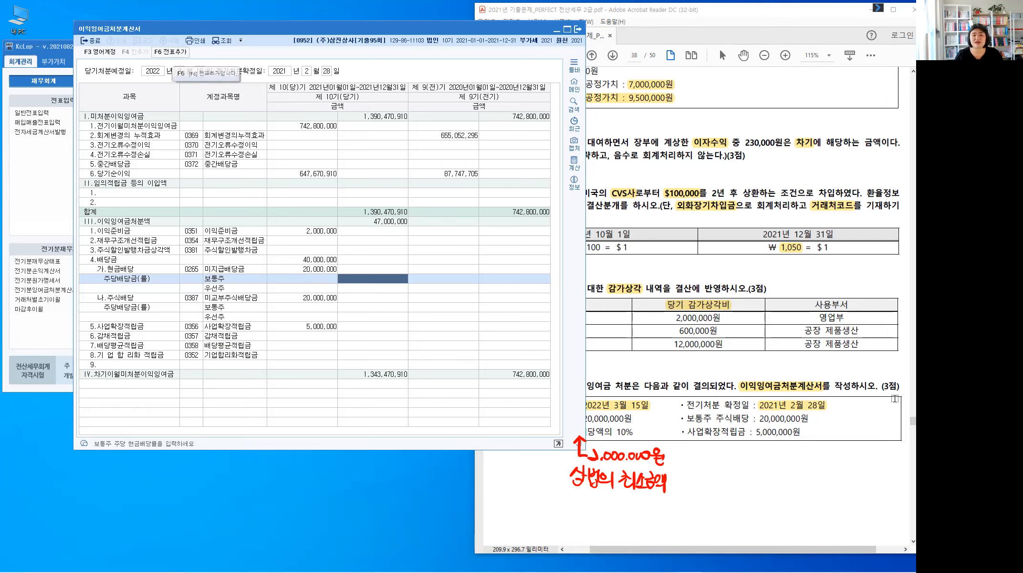
left_click(91, 41)
left_click(89, 42)
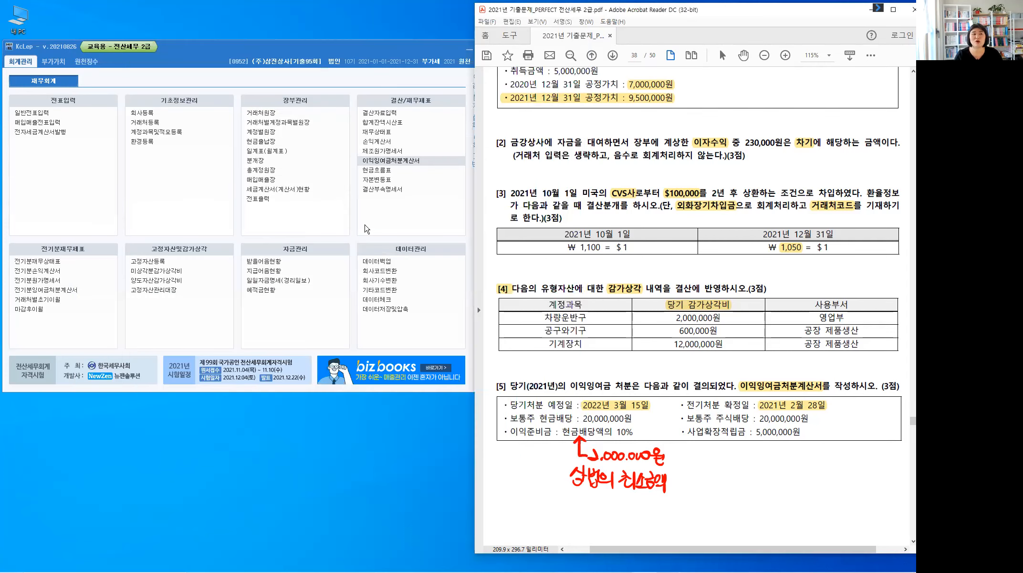
- Look up the 재무상태표 for month 12 of 2021, close it and return to the exam PDF
left_click(382, 132)
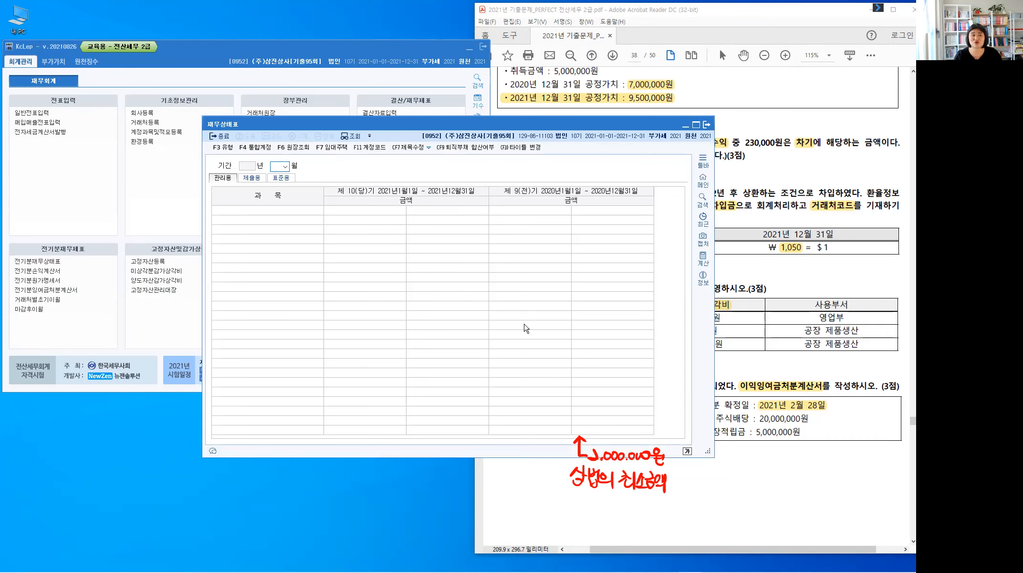
type("12")
key("Return")
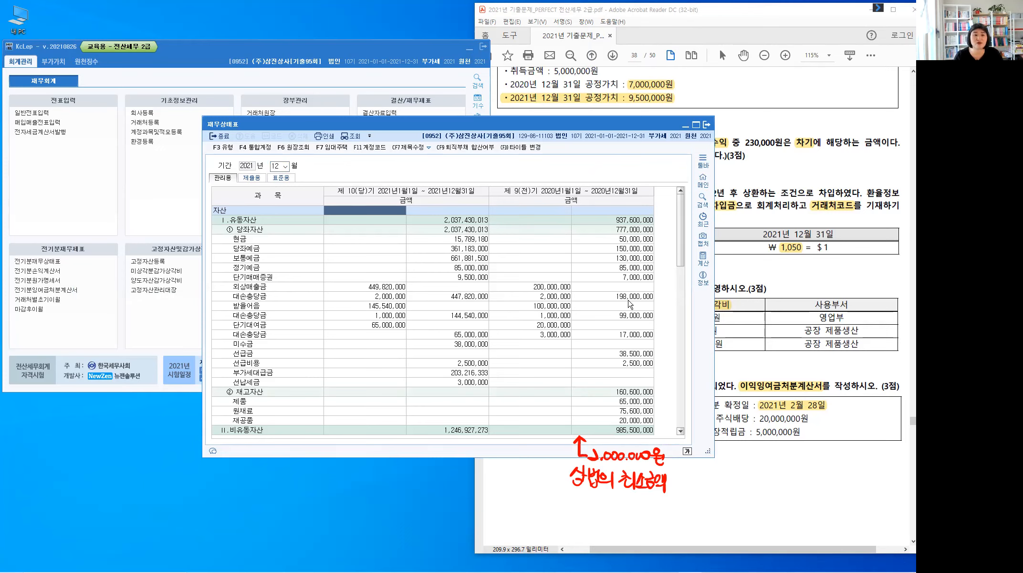
left_click(222, 140)
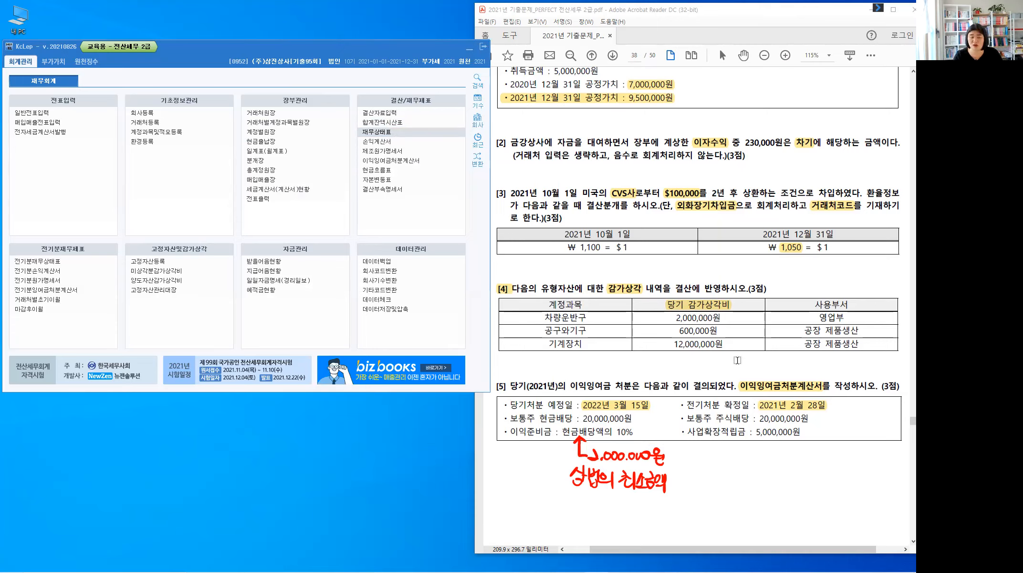
left_click(696, 376)
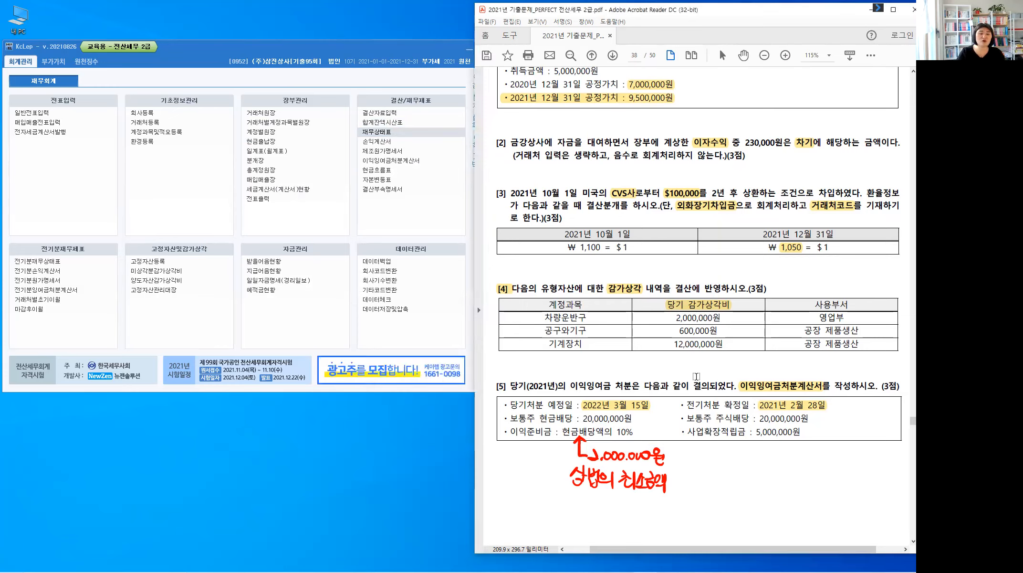